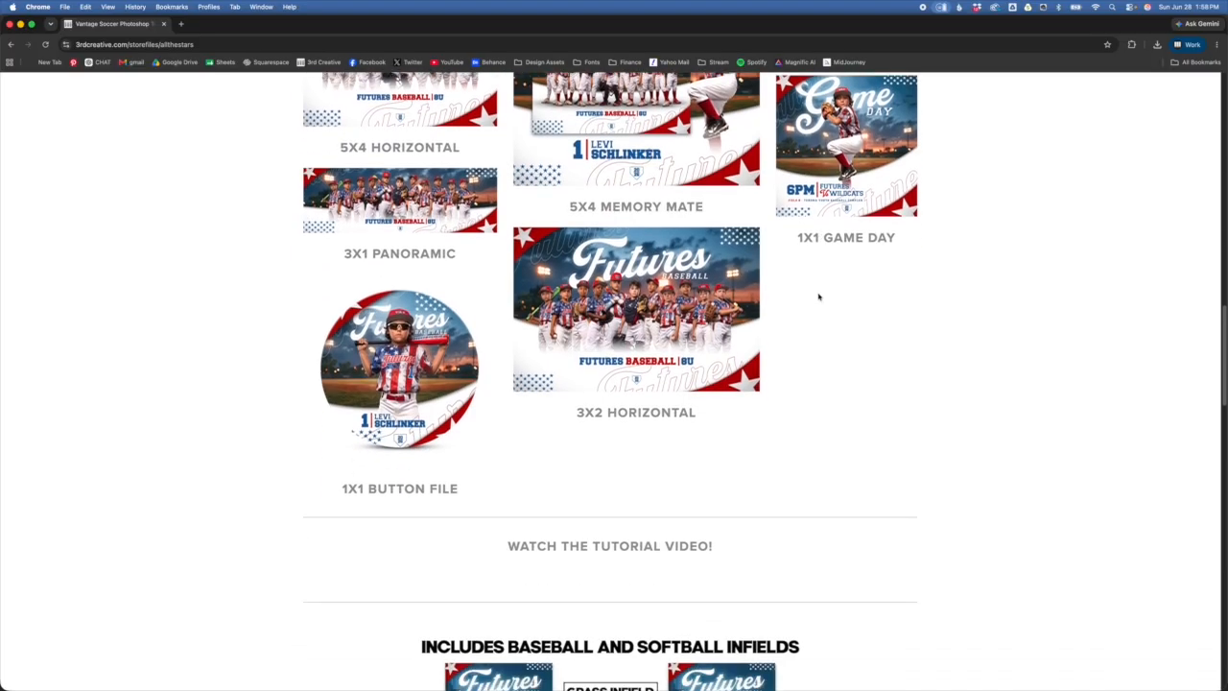
# - Review the template page's baseball and softball infield, American flag and hide-or-show-feet options
pyautogui.scroll(5, 815, 284)
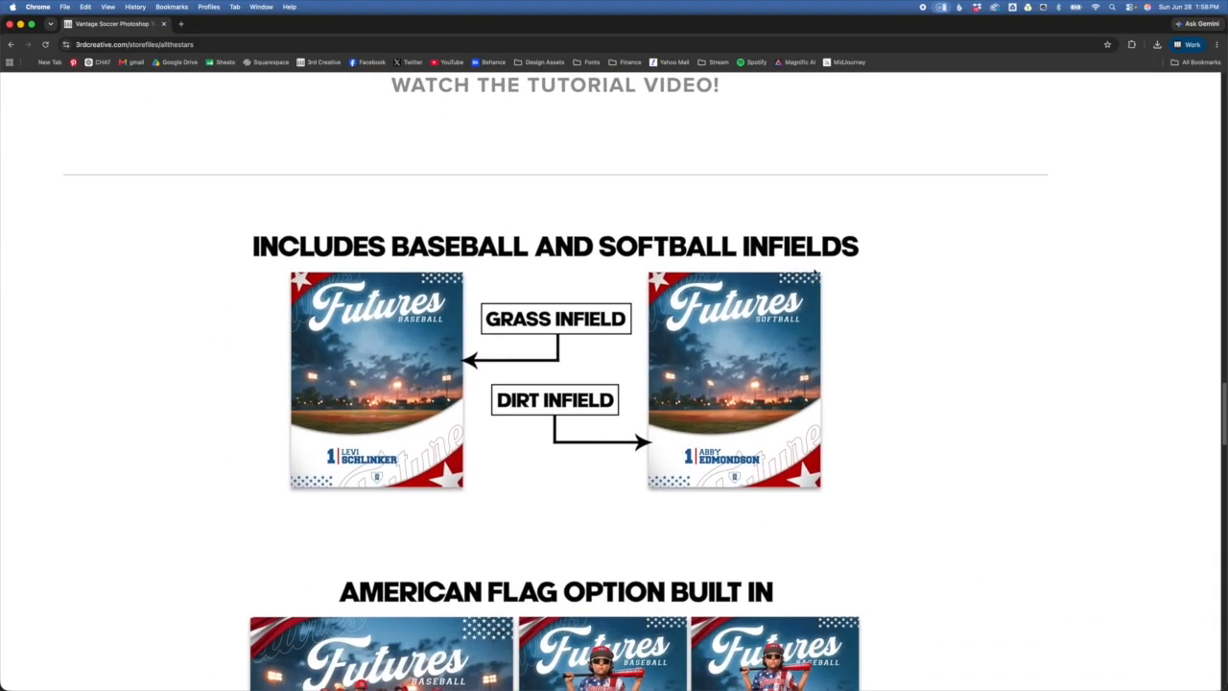
pyautogui.scroll(5, 814, 276)
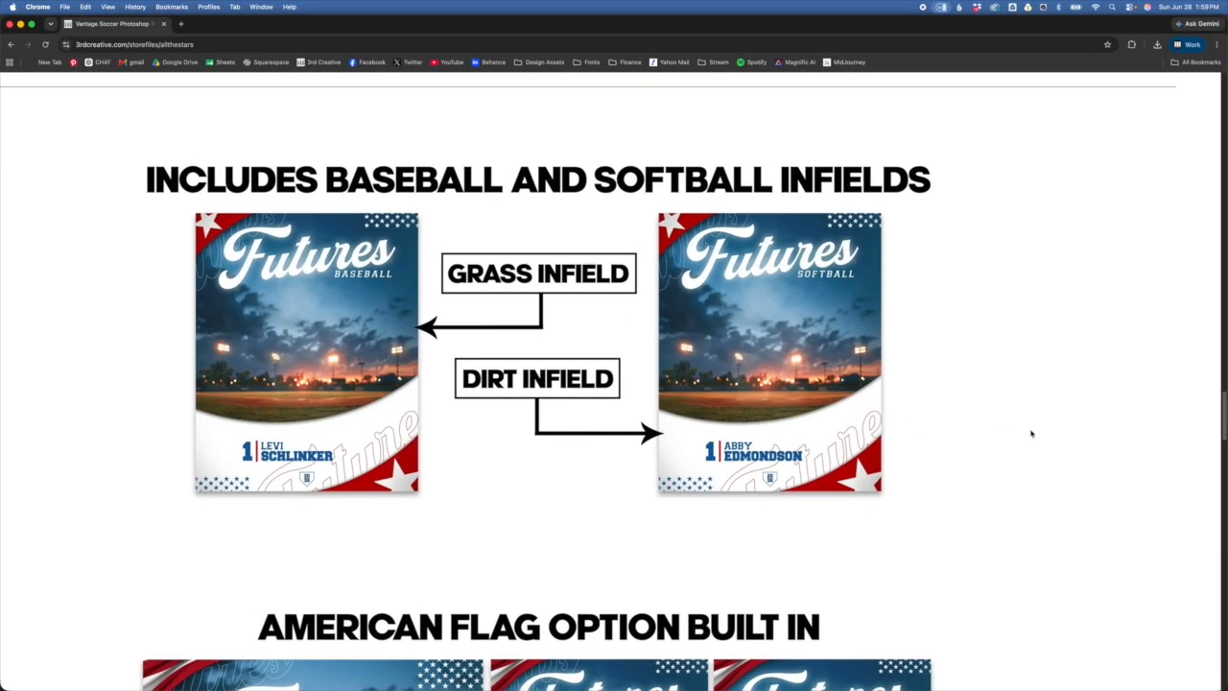
pyautogui.scroll(-5, 943, 473)
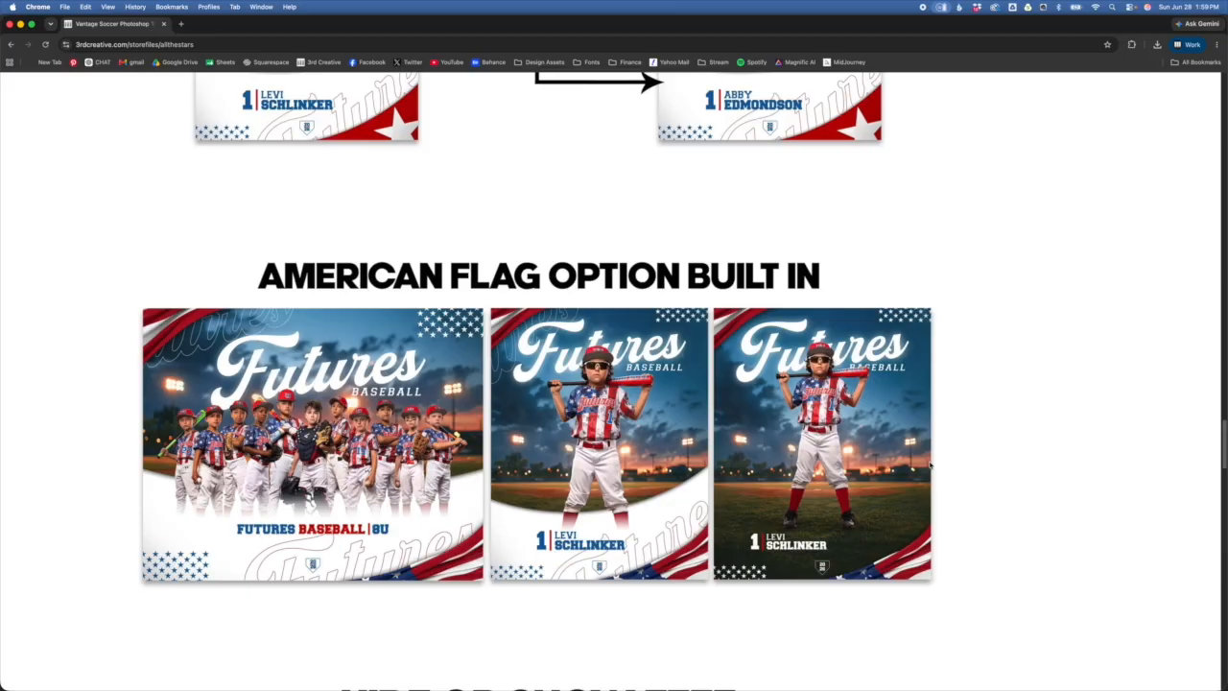
pyautogui.scroll(7, 929, 465)
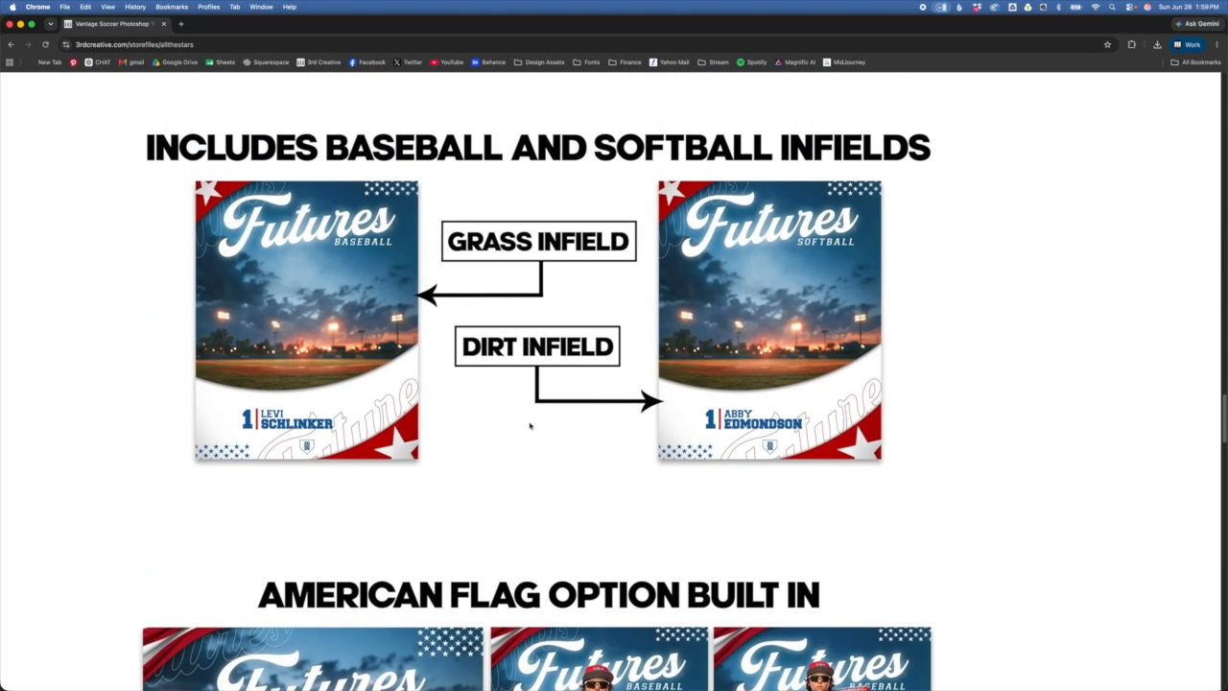
pyautogui.scroll(-10, 829, 391)
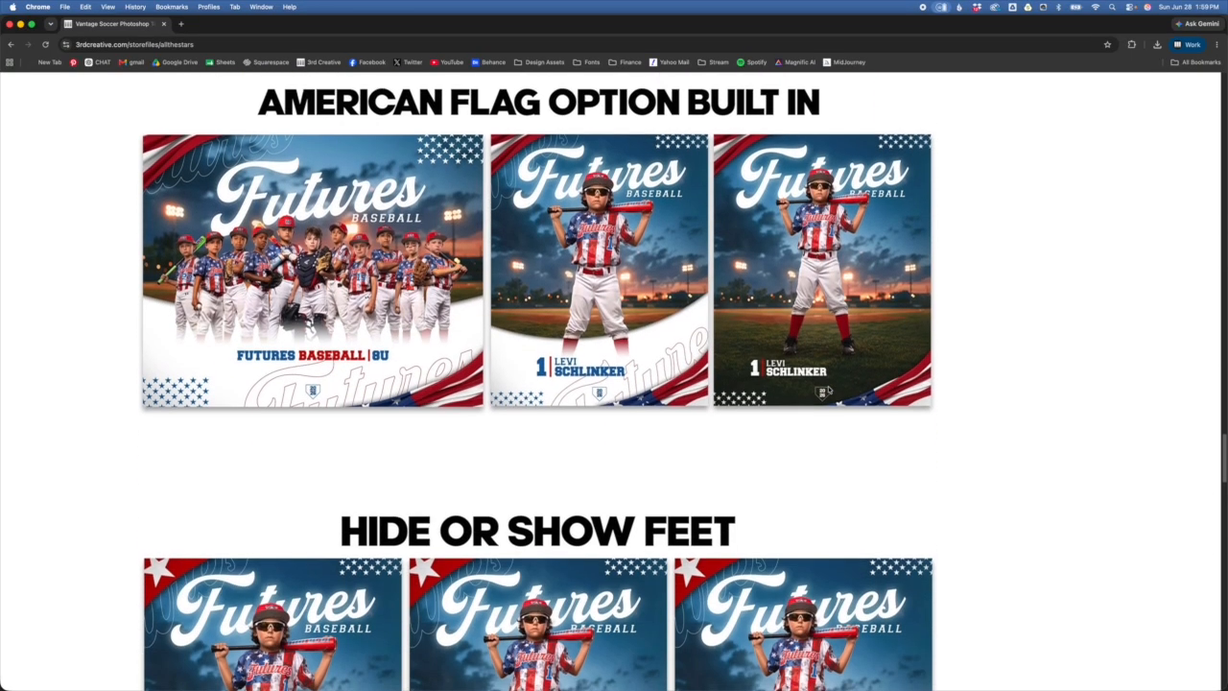
pyautogui.scroll(-6, 829, 391)
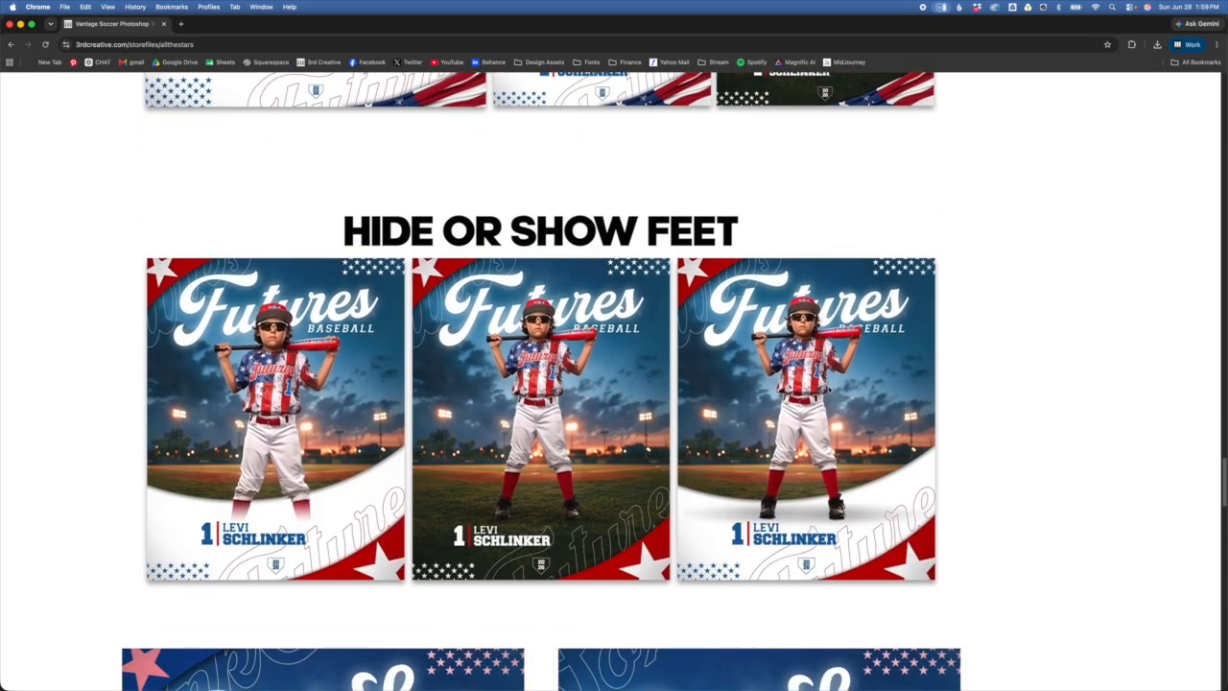
pyautogui.scroll(-1, 829, 390)
pyautogui.hscroll(-1, 829, 390)
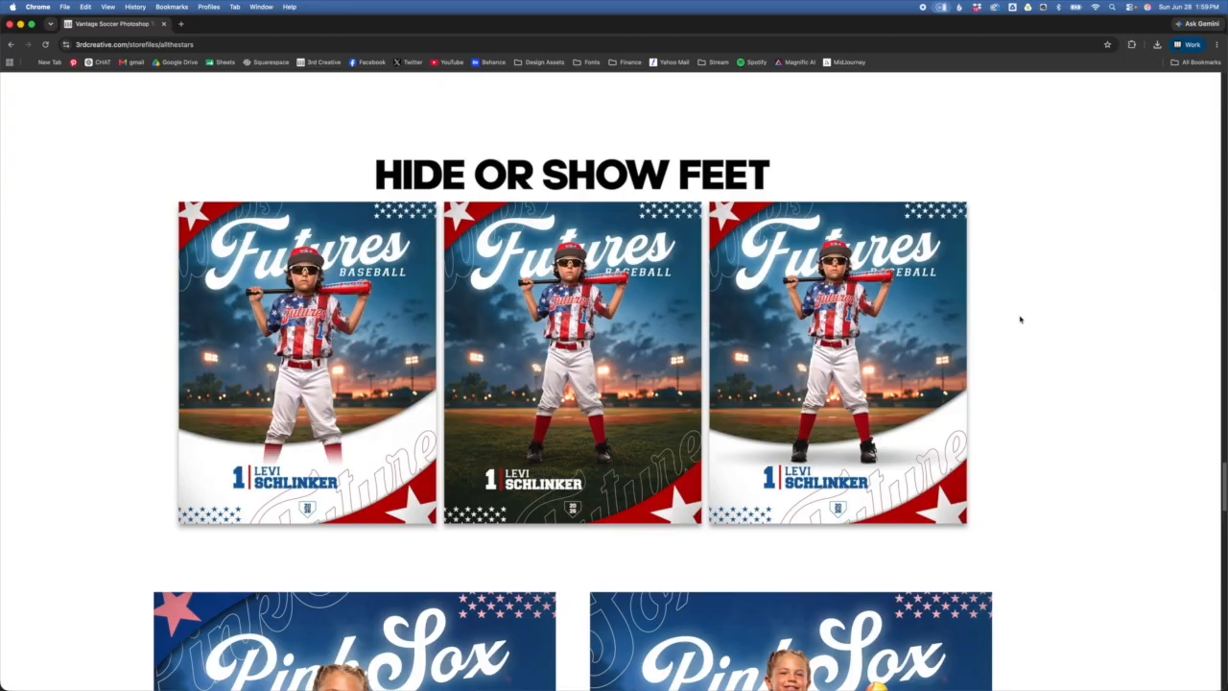
pyautogui.scroll(-1, 1020, 320)
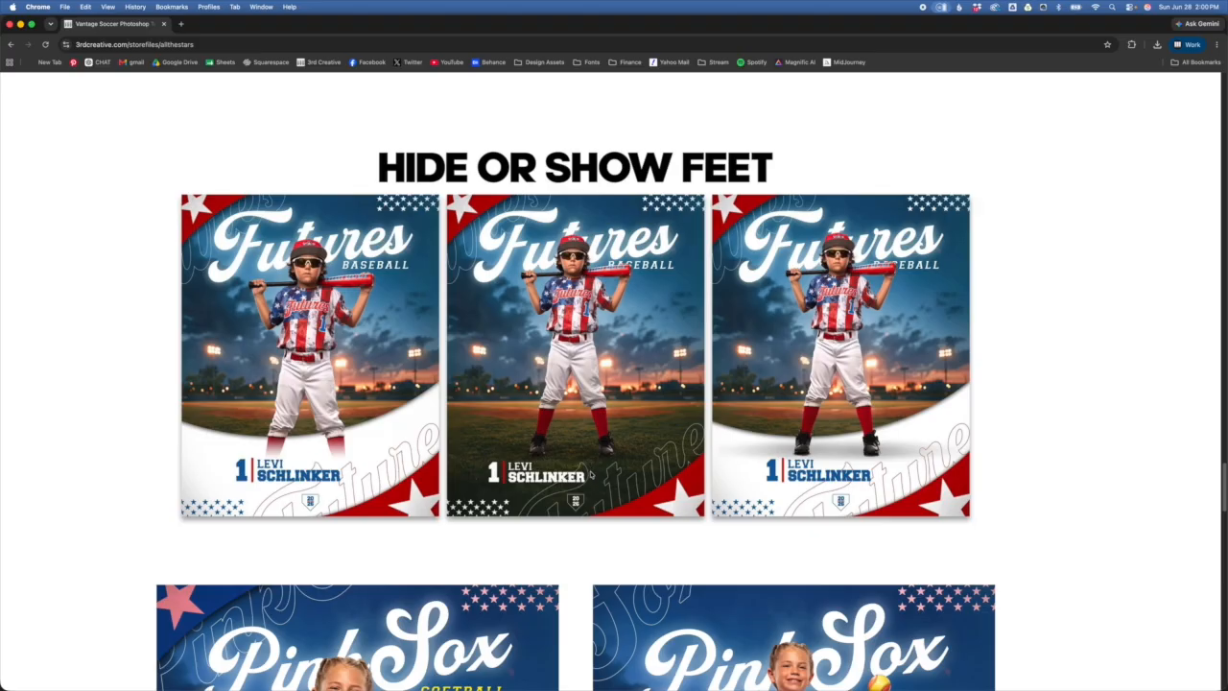
# - Look through the sample team designs on the template page, from Pink Sox to Astros and Lady Bulldog
pyautogui.scroll(-5, 591, 474)
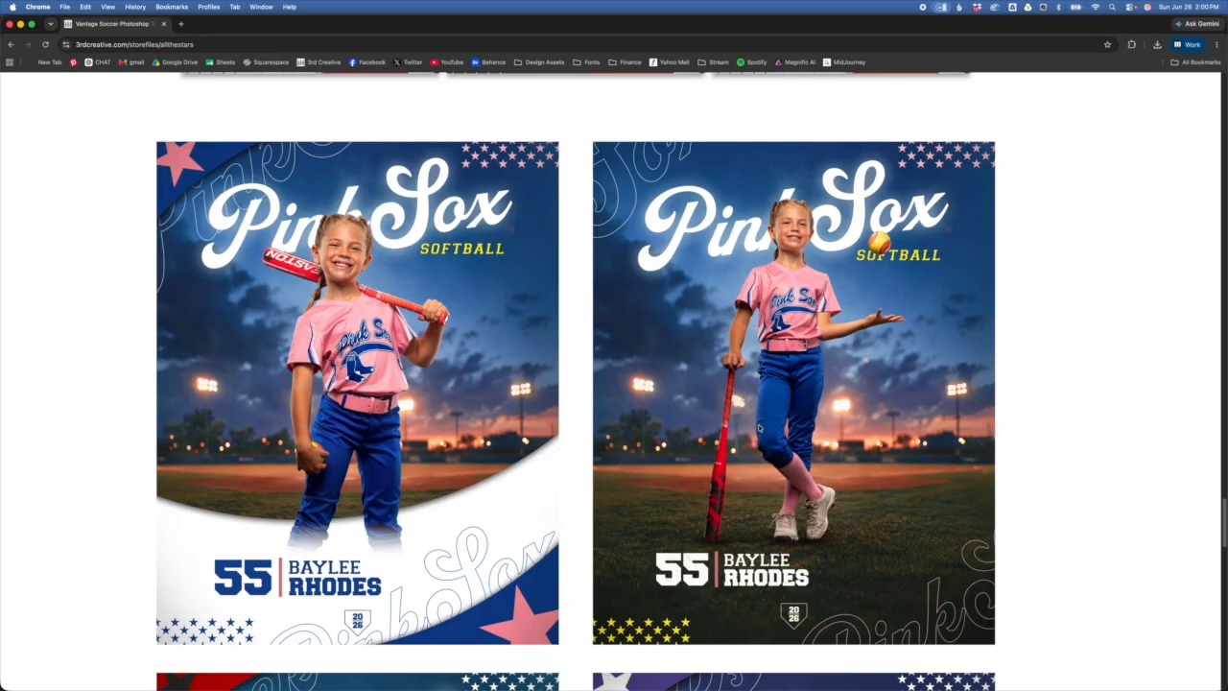
pyautogui.scroll(-1, 759, 428)
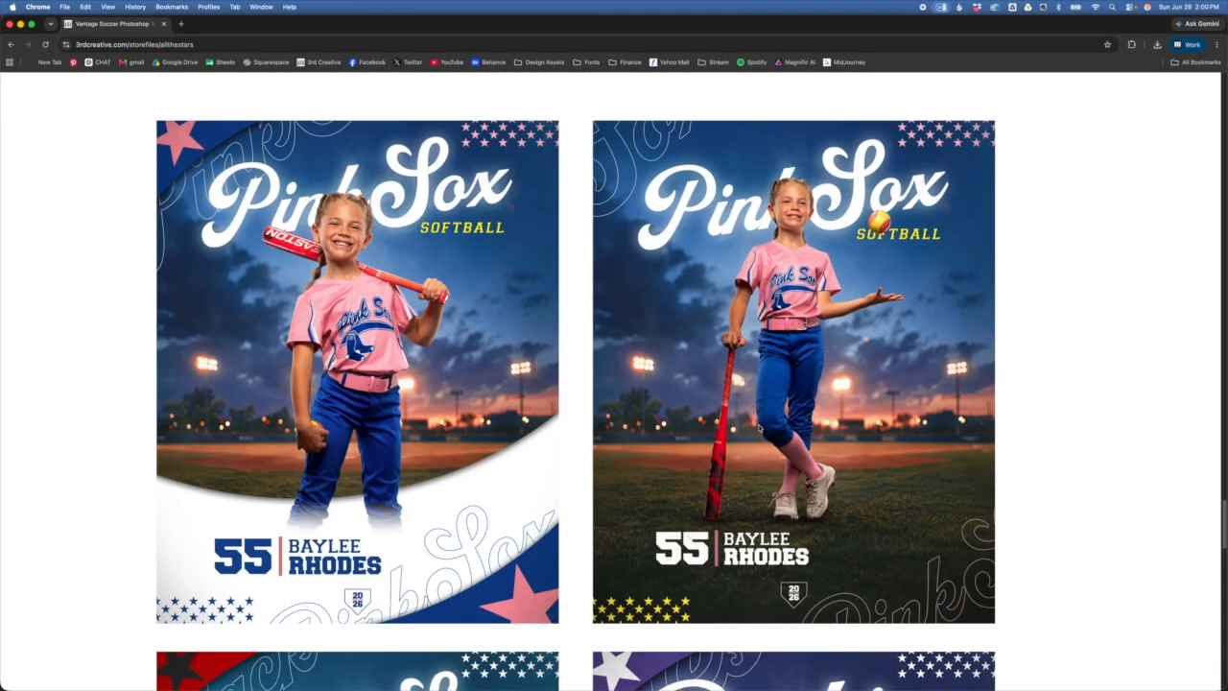
pyautogui.scroll(-1, 760, 428)
pyautogui.scroll(1, 760, 428)
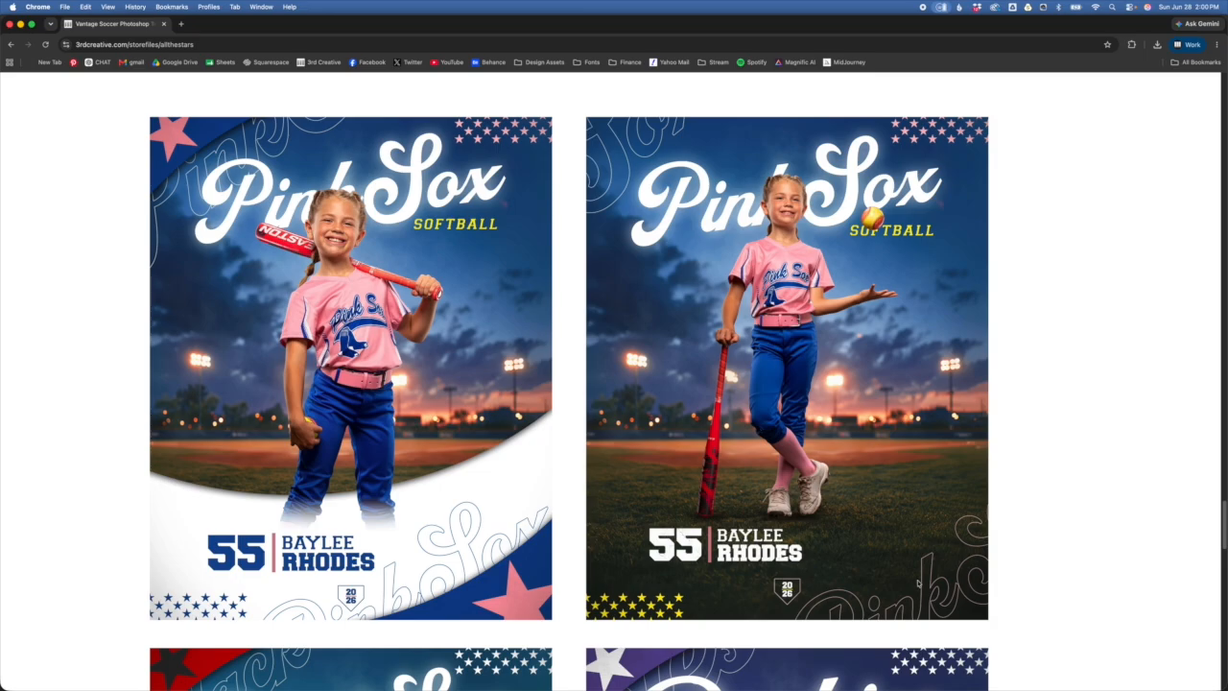
pyautogui.scroll(-5, 731, 199)
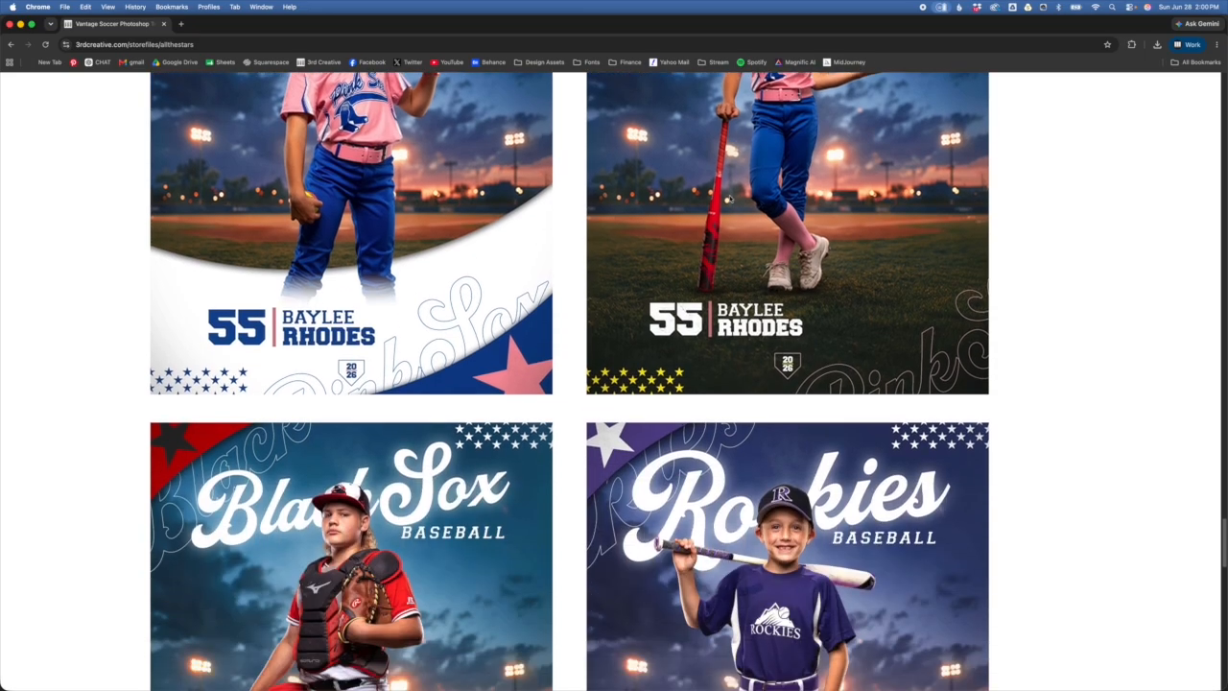
pyautogui.scroll(-2, 730, 199)
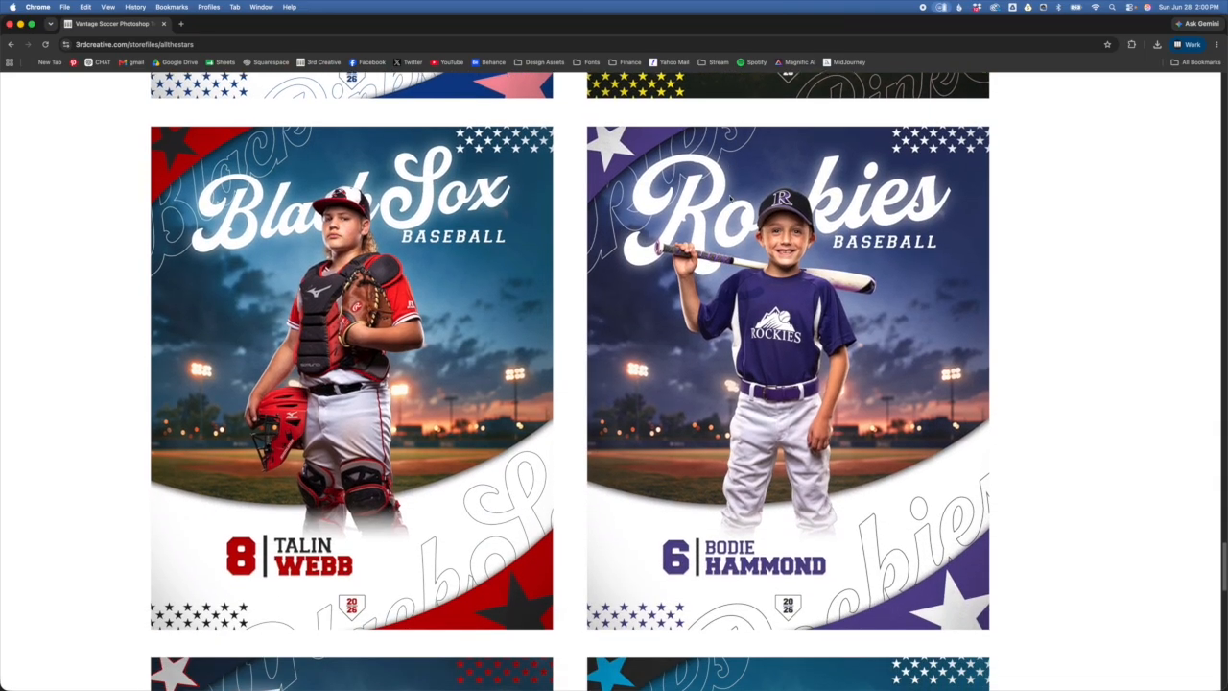
pyautogui.scroll(-5, 709, 363)
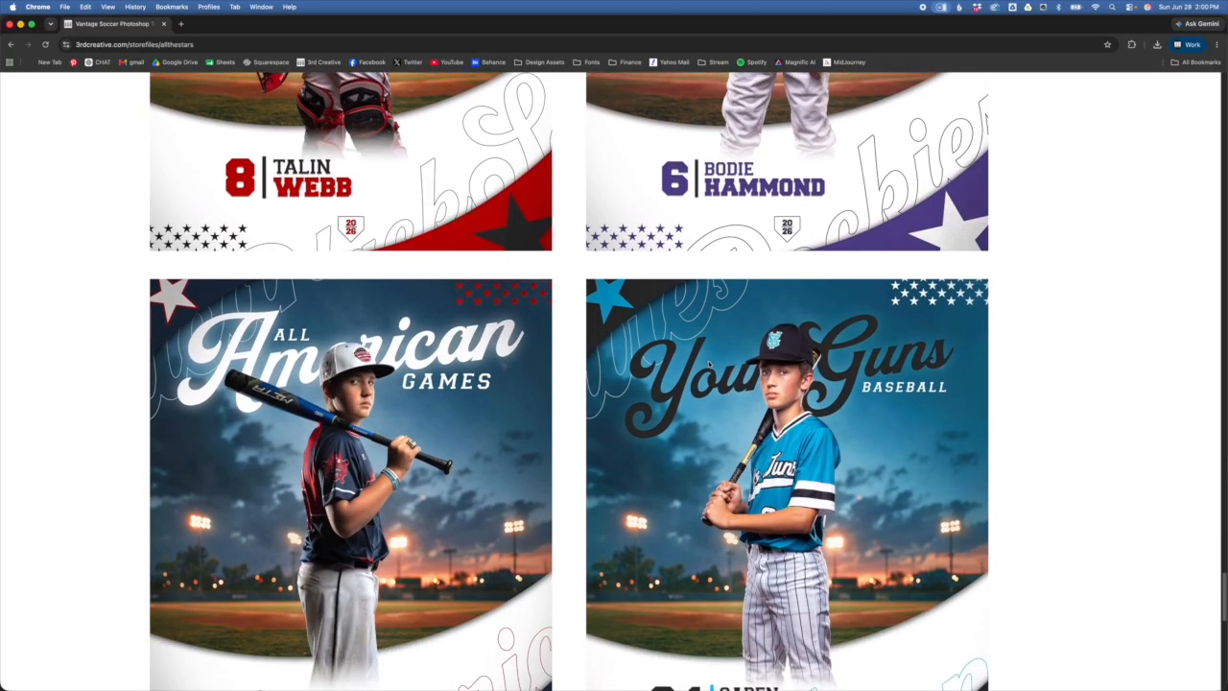
pyautogui.scroll(-3, 710, 364)
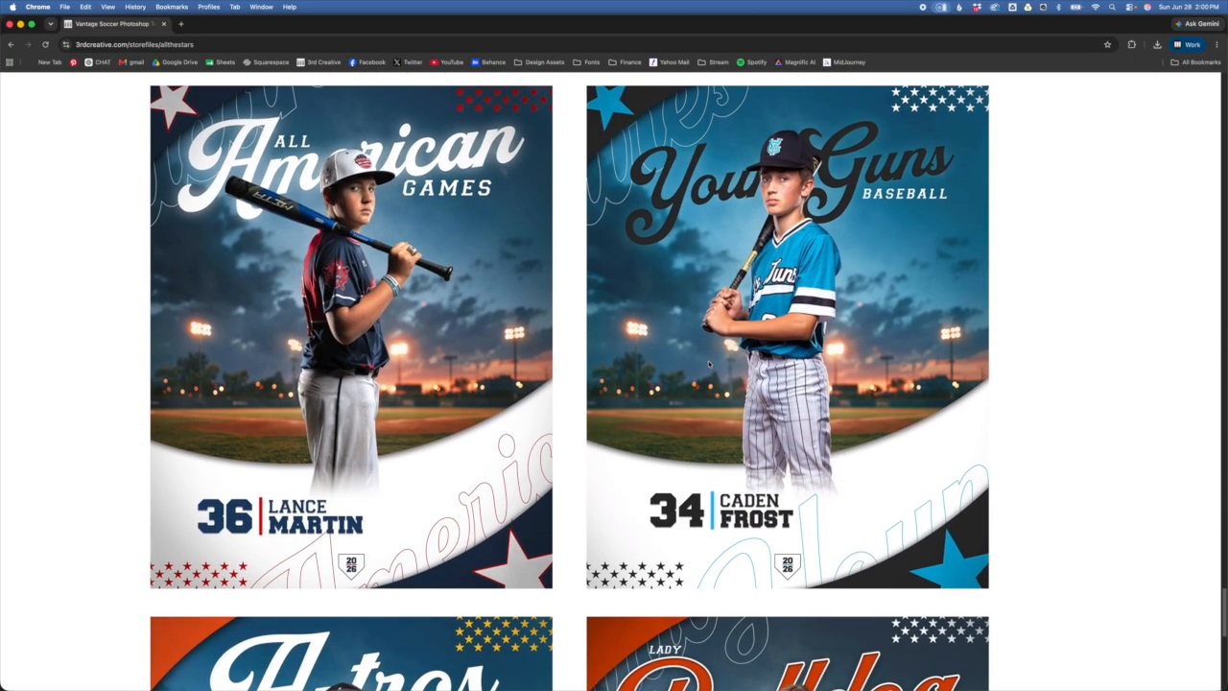
pyautogui.scroll(-4, 709, 364)
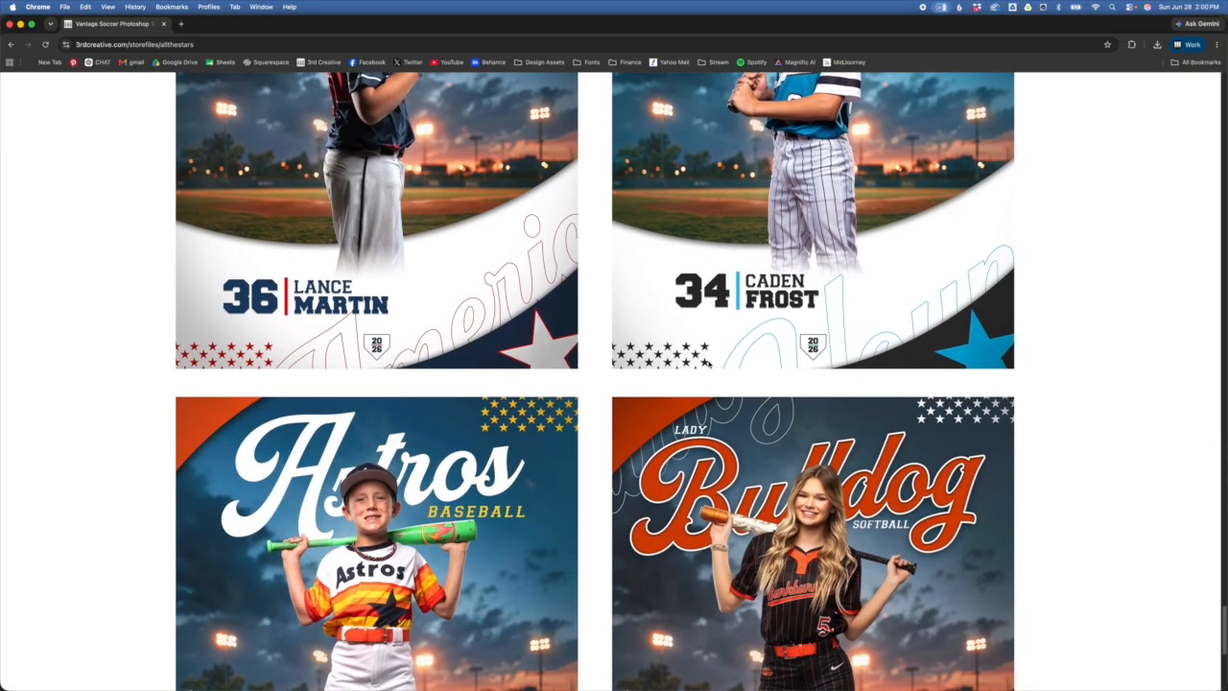
pyautogui.scroll(-4, 710, 364)
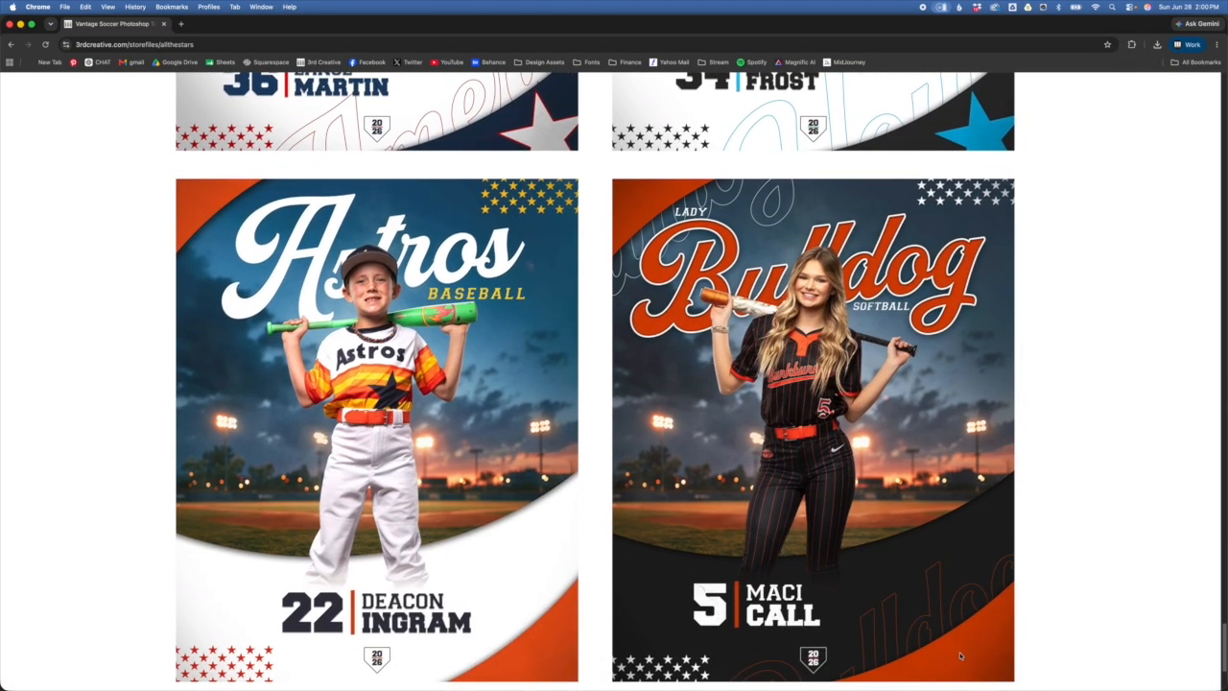
pyautogui.scroll(-2, 959, 653)
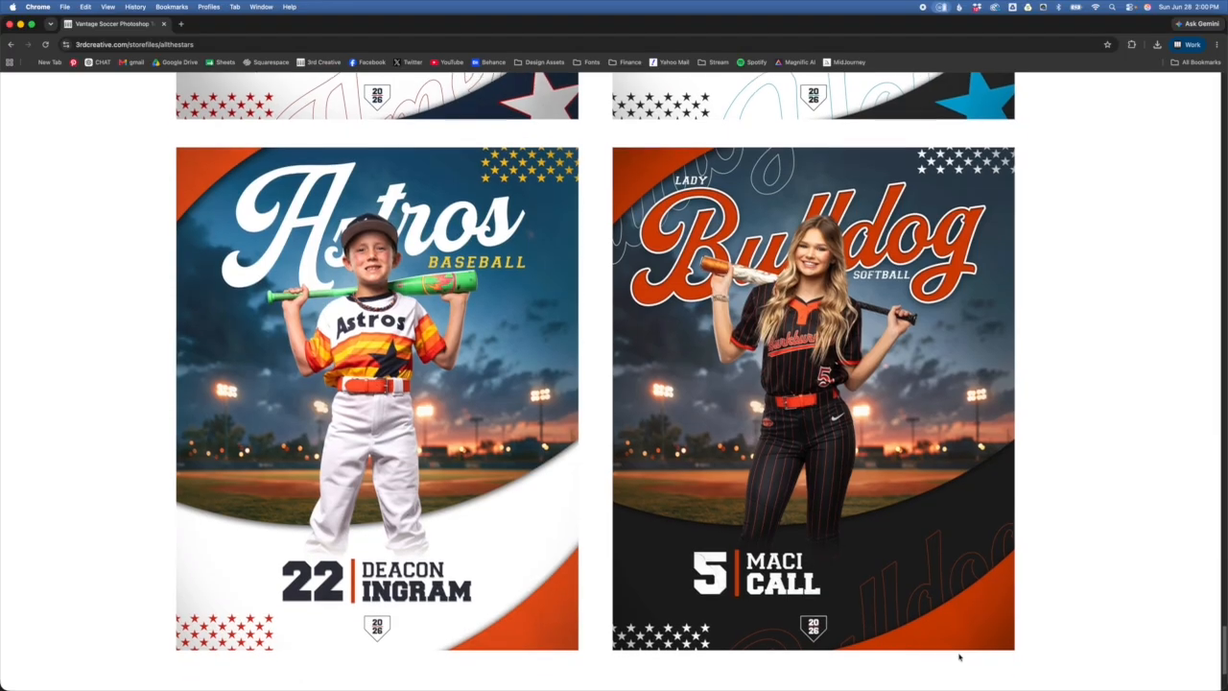
pyautogui.scroll(10, 959, 653)
pyautogui.scroll(5, 959, 655)
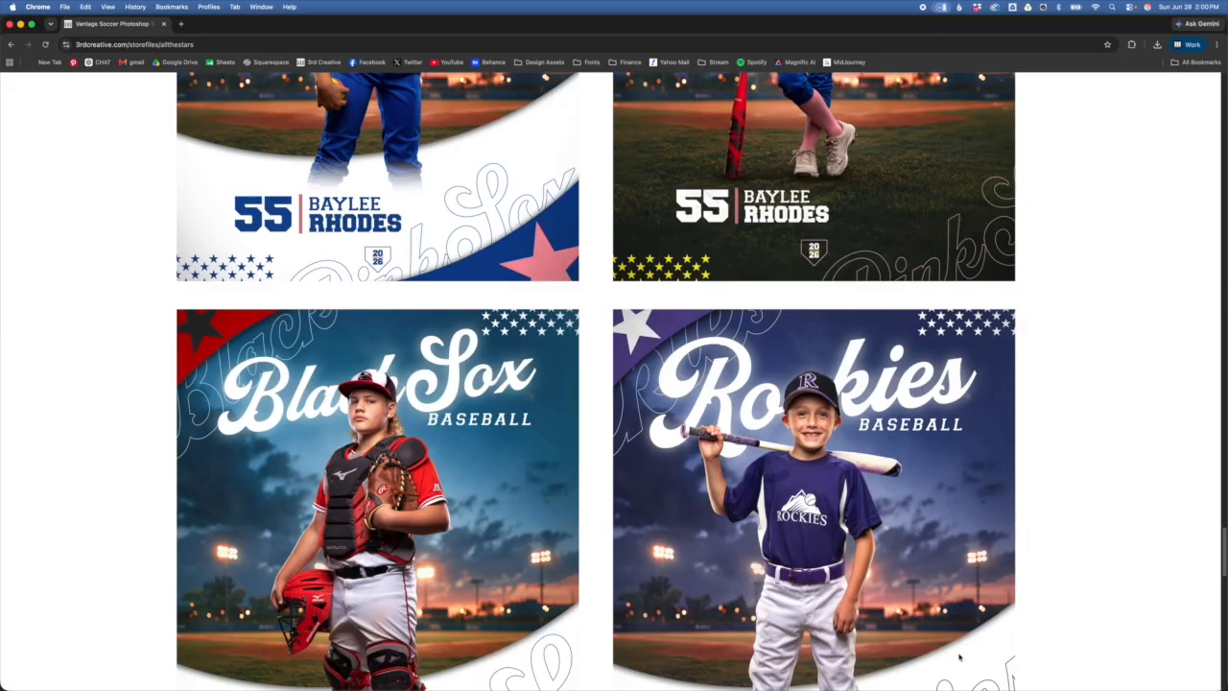
# - Switch to Photoshop, expand the Background Layers group and select the Lower background color layer
pyautogui.press('super+Tab')
pyautogui.press('super+Tab')
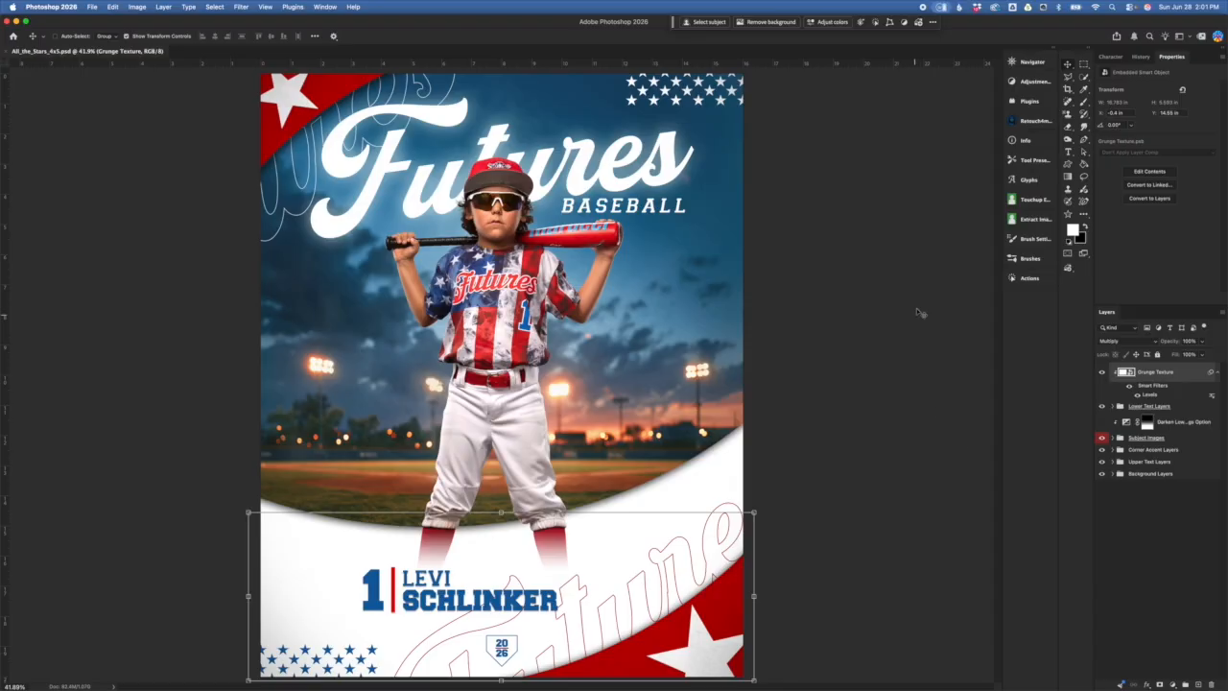
pyautogui.click(1170, 475)
pyautogui.click(1177, 488)
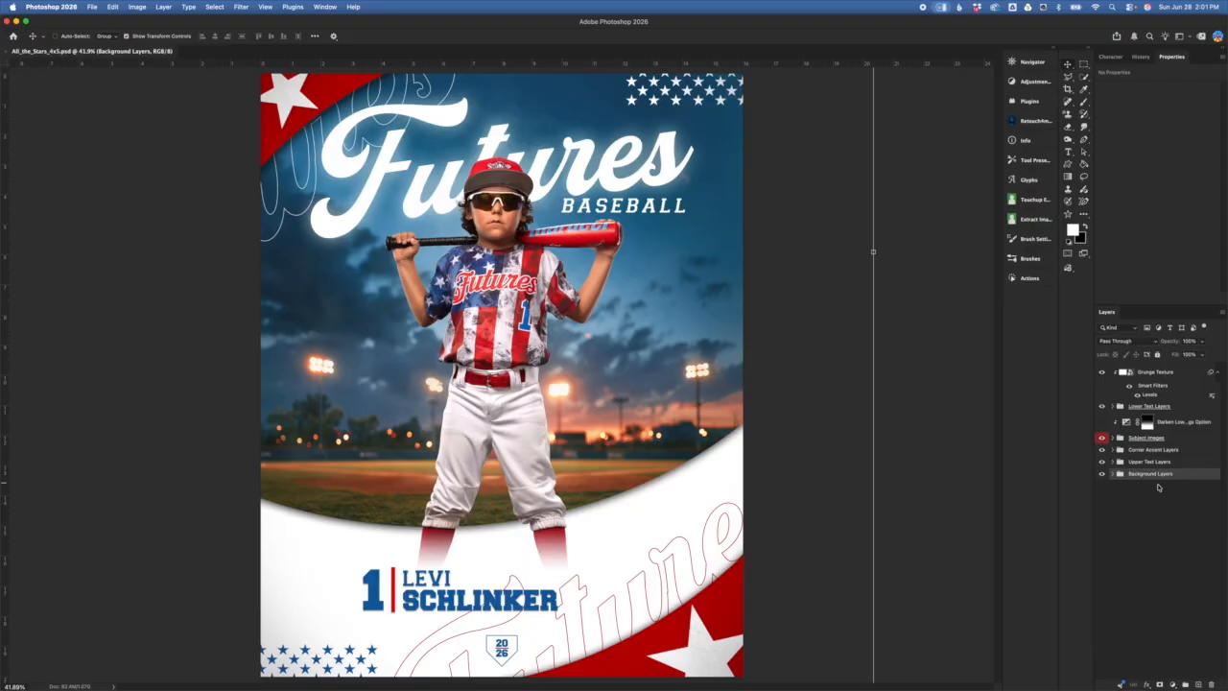
pyautogui.click(1112, 474)
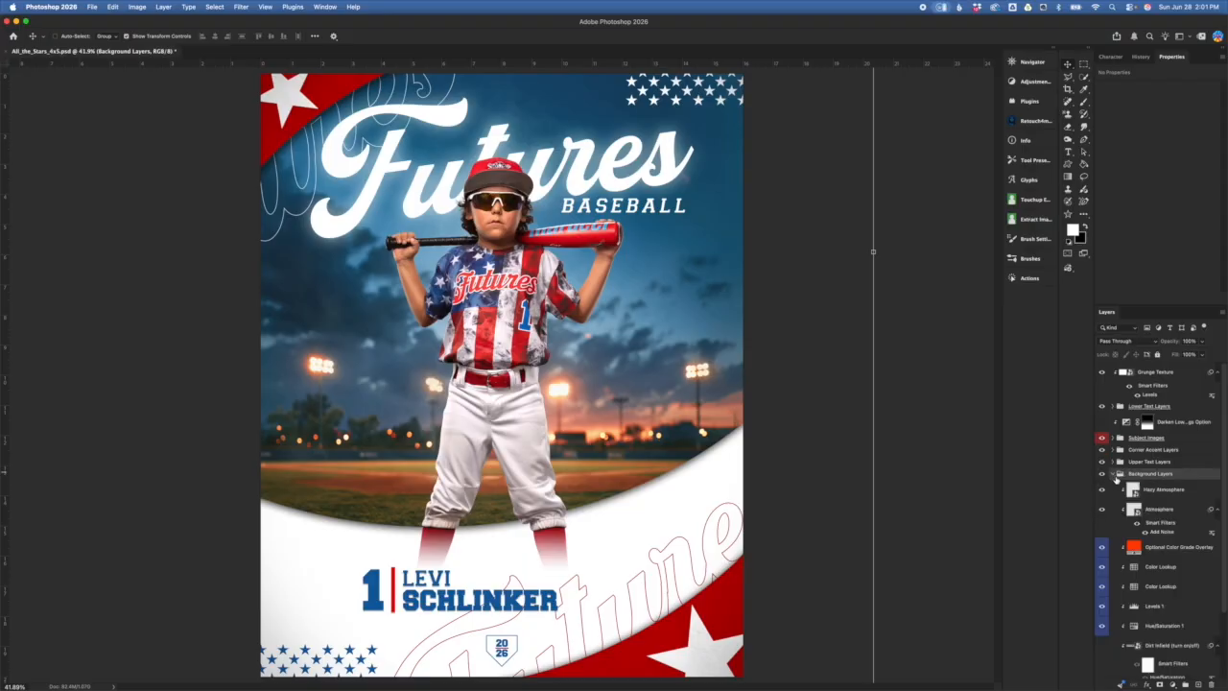
pyautogui.scroll(-3, 1147, 515)
pyautogui.click(1166, 667)
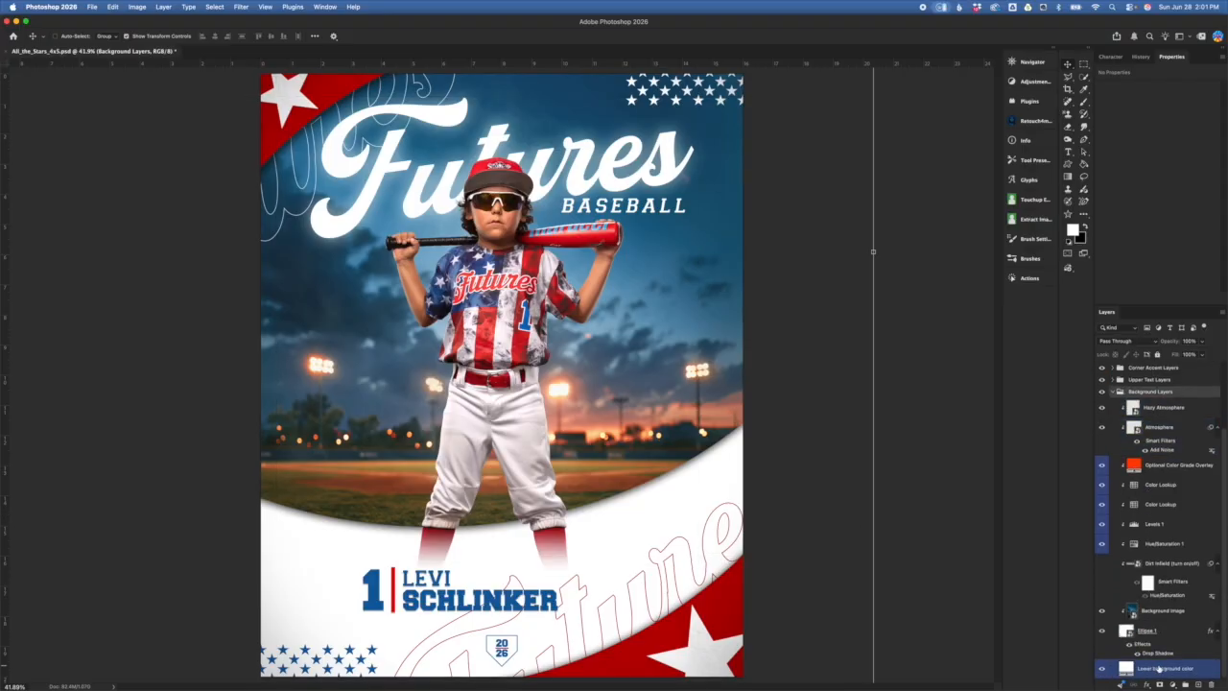
pyautogui.click(1207, 654)
pyautogui.click(1172, 615)
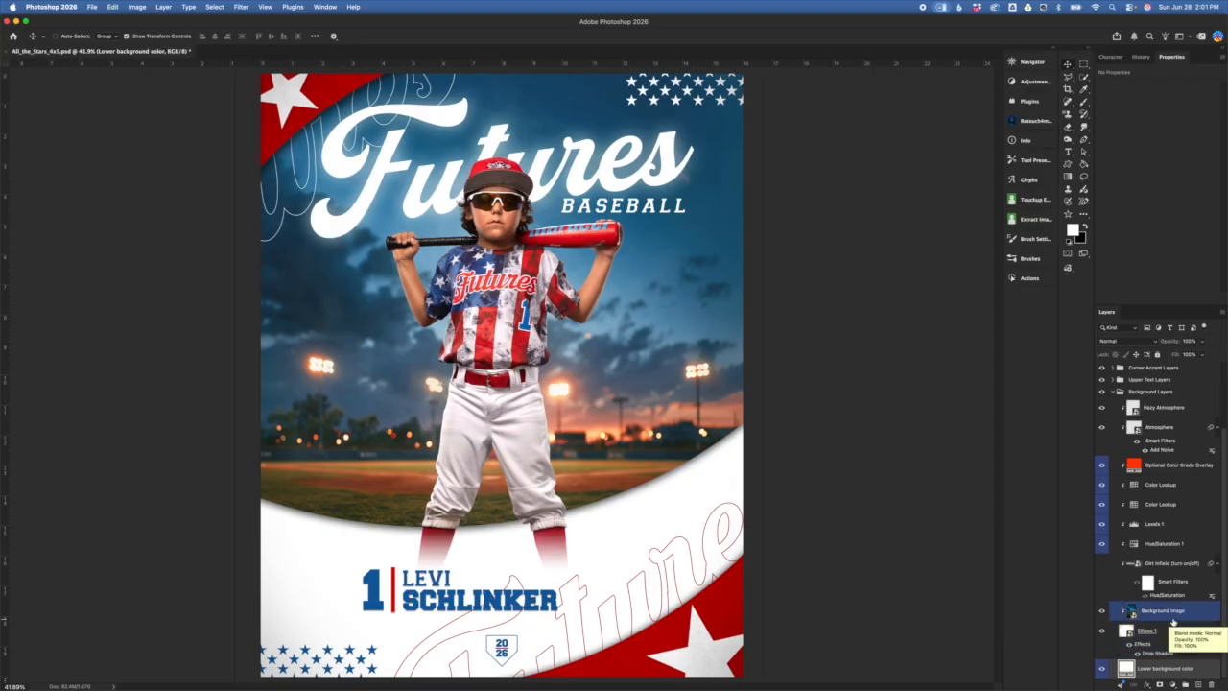
pyautogui.click(1137, 652)
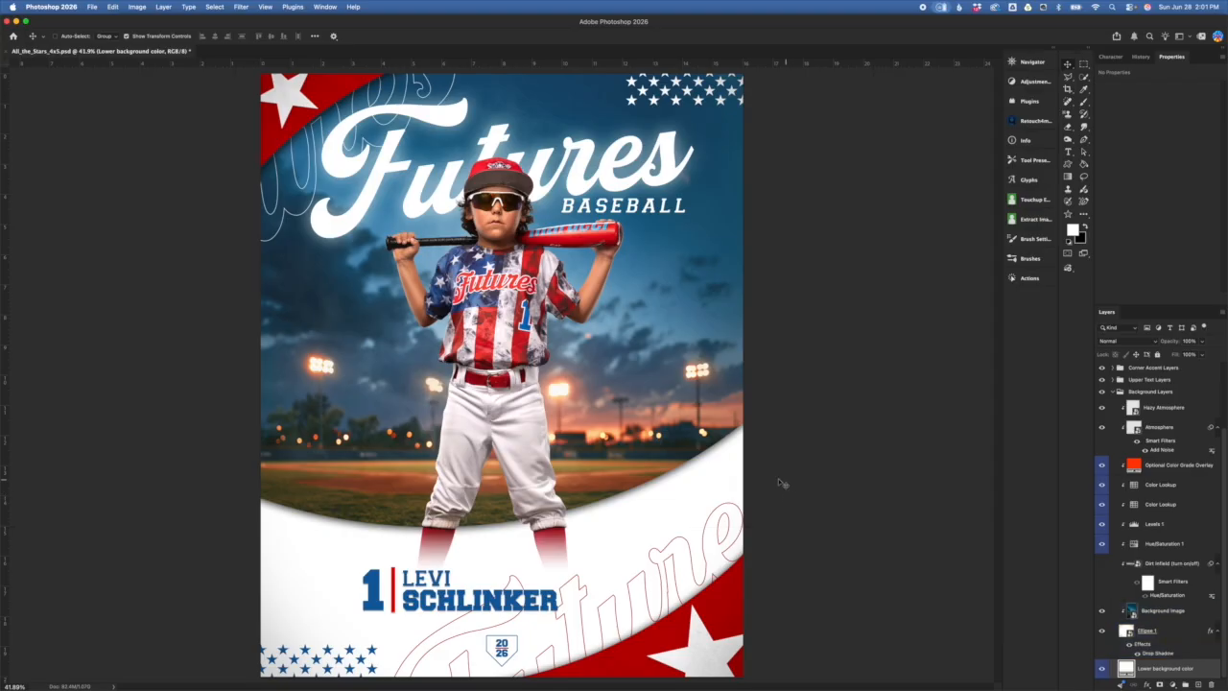
# - Try green, blue and muted purple fills on the Lower background color layer
pyautogui.doubleClick(1130, 669)
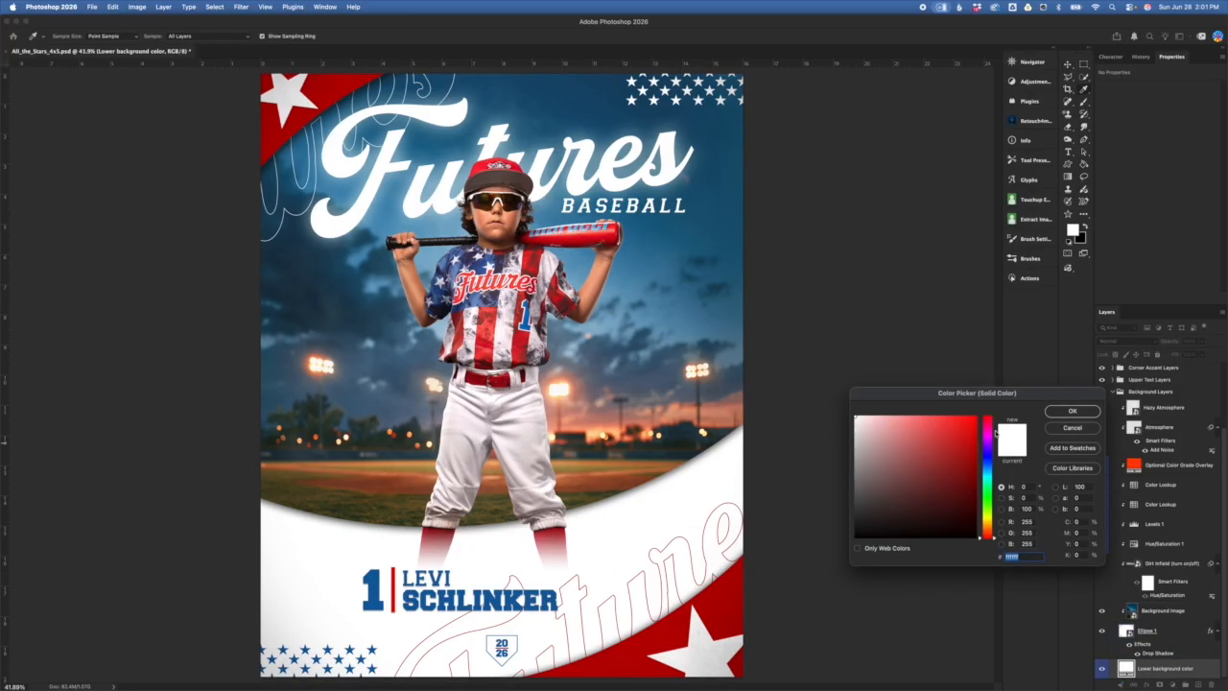
pyautogui.moveTo(1004, 393); pyautogui.dragTo(965, 394)
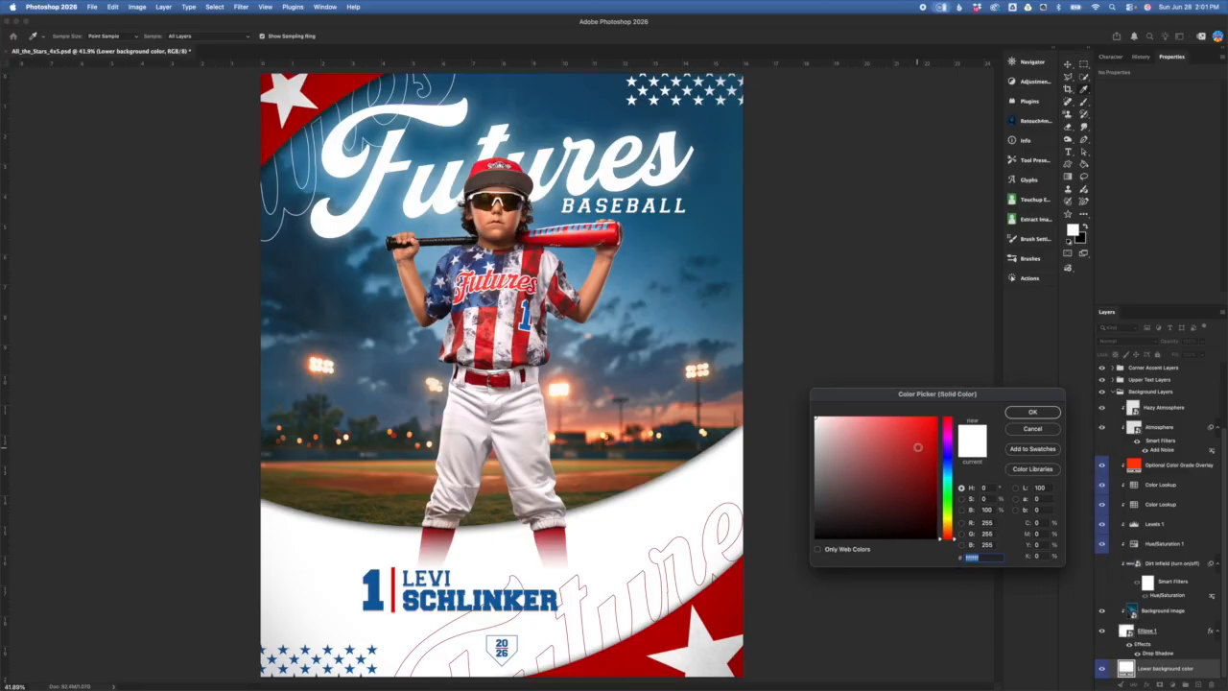
pyautogui.click(918, 447)
pyautogui.click(956, 509)
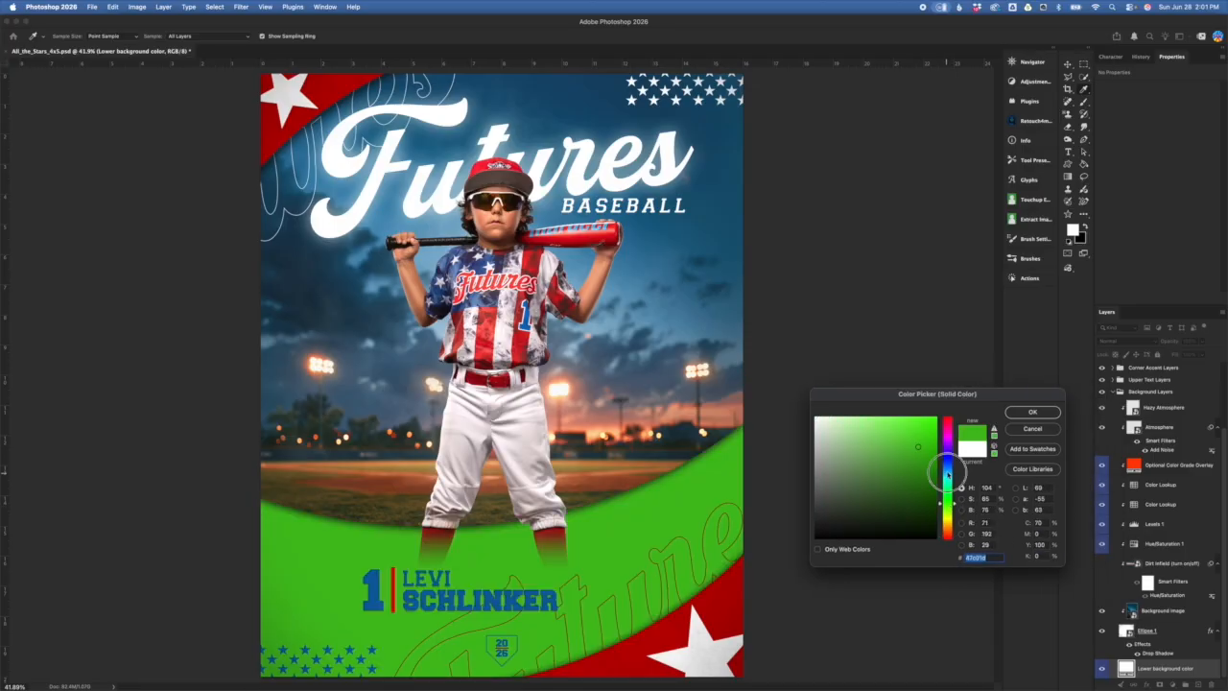
pyautogui.click(947, 478)
pyautogui.click(948, 457)
pyautogui.click(892, 470)
pyautogui.click(862, 507)
pyautogui.click(863, 454)
pyautogui.click(924, 430)
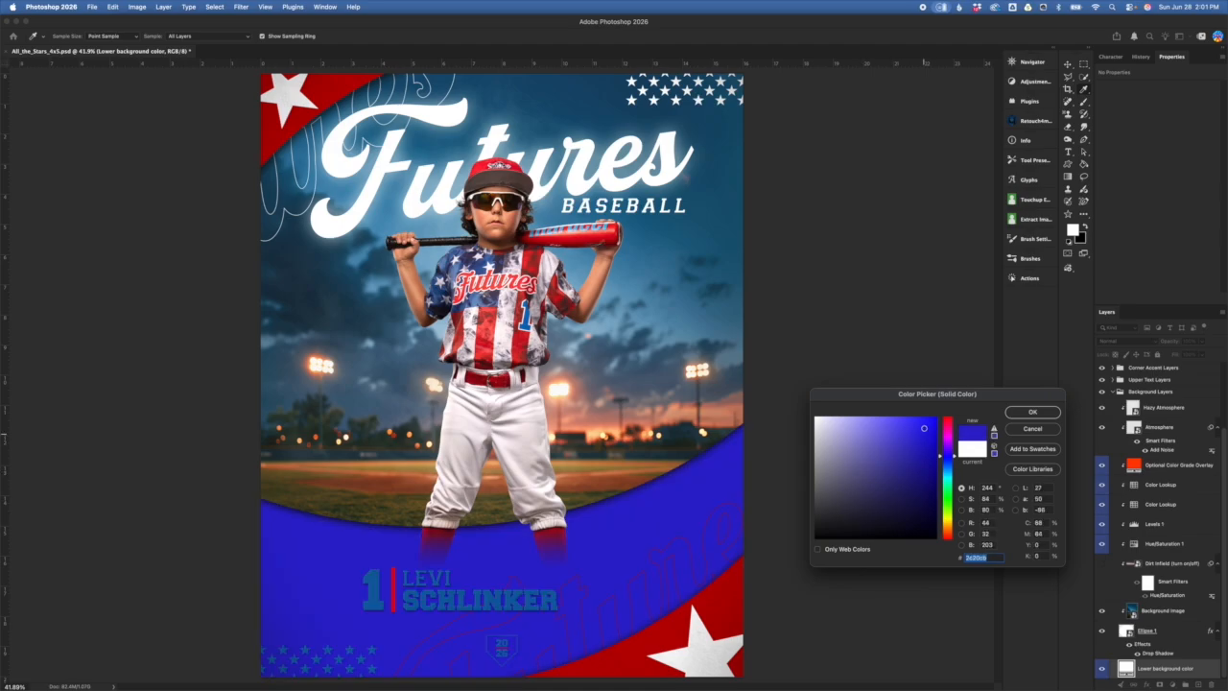
pyautogui.click(878, 427)
pyautogui.click(896, 496)
pyautogui.click(831, 493)
pyautogui.click(862, 441)
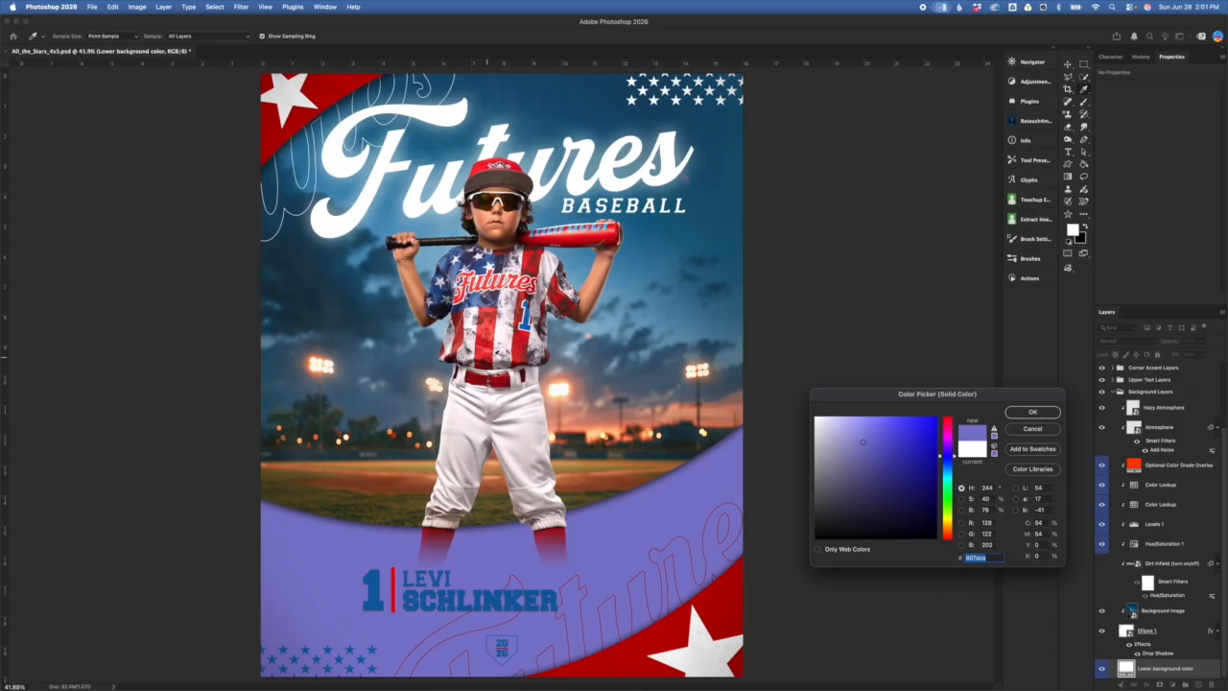
# - Sample red and blue from the player's uniform as trial lower background colors and discard the color change
pyautogui.click(489, 349)
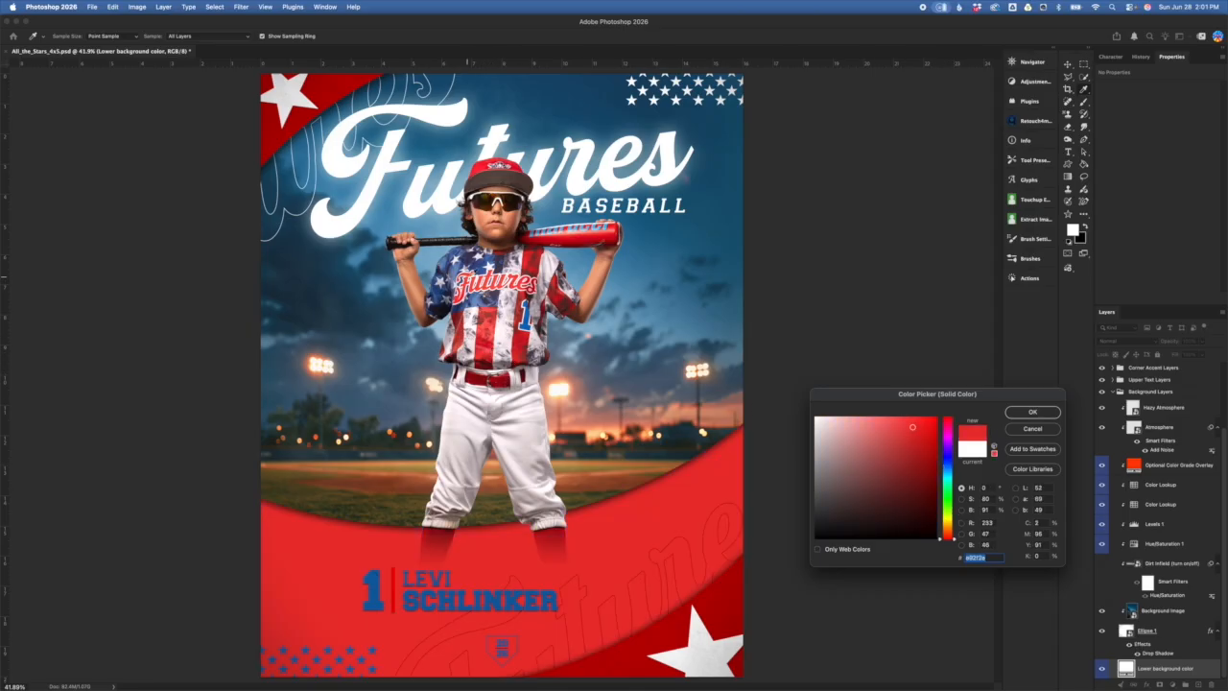
pyautogui.click(474, 263)
pyautogui.click(524, 326)
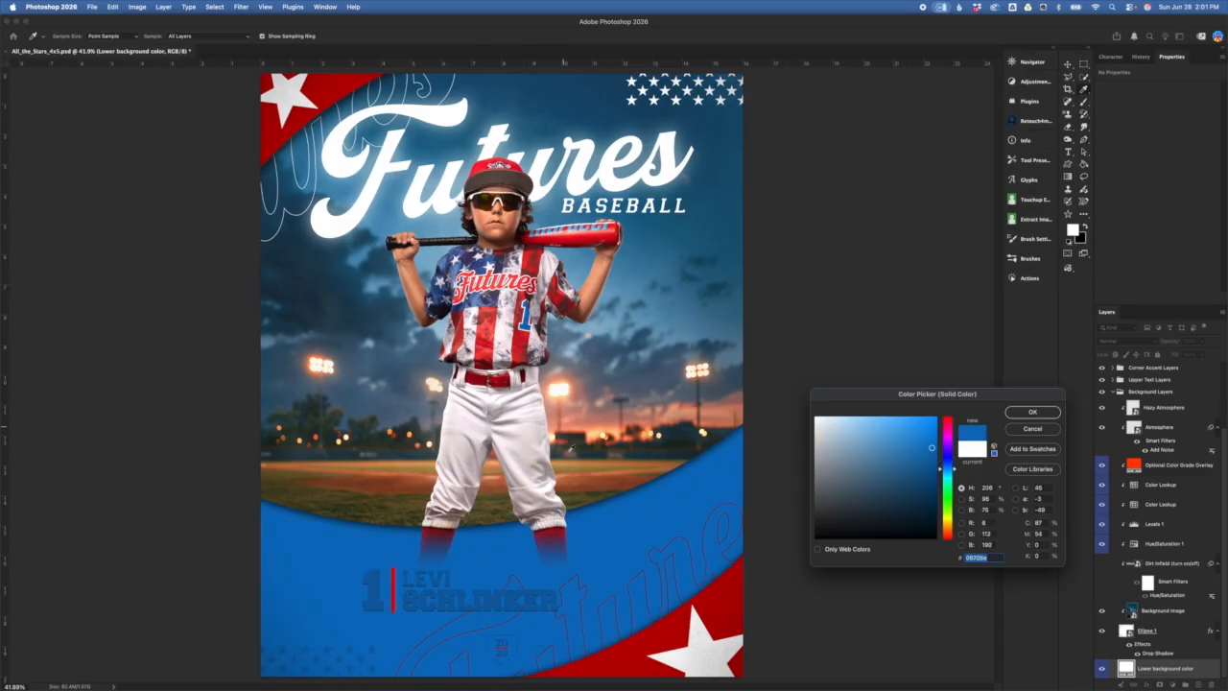
pyautogui.click(486, 265)
pyautogui.click(587, 242)
pyautogui.click(1035, 429)
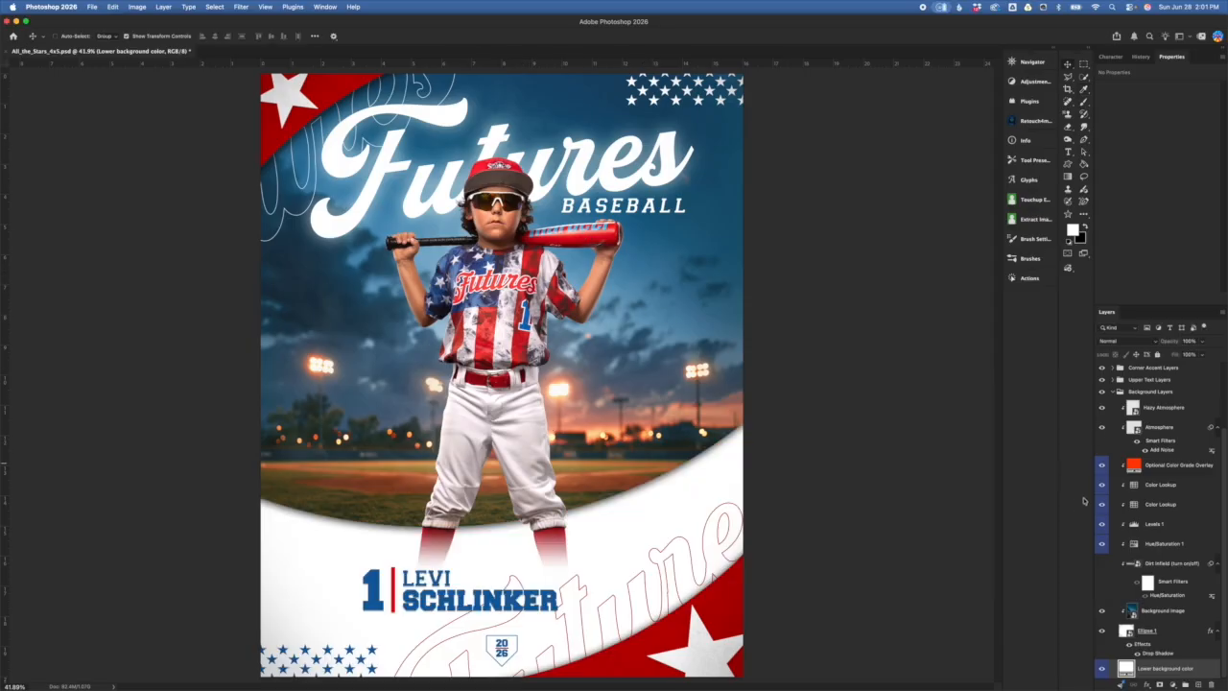
# - Inspect the Ellipse 1 layer and the Background Image layer by selecting each in turn
pyautogui.click(1191, 633)
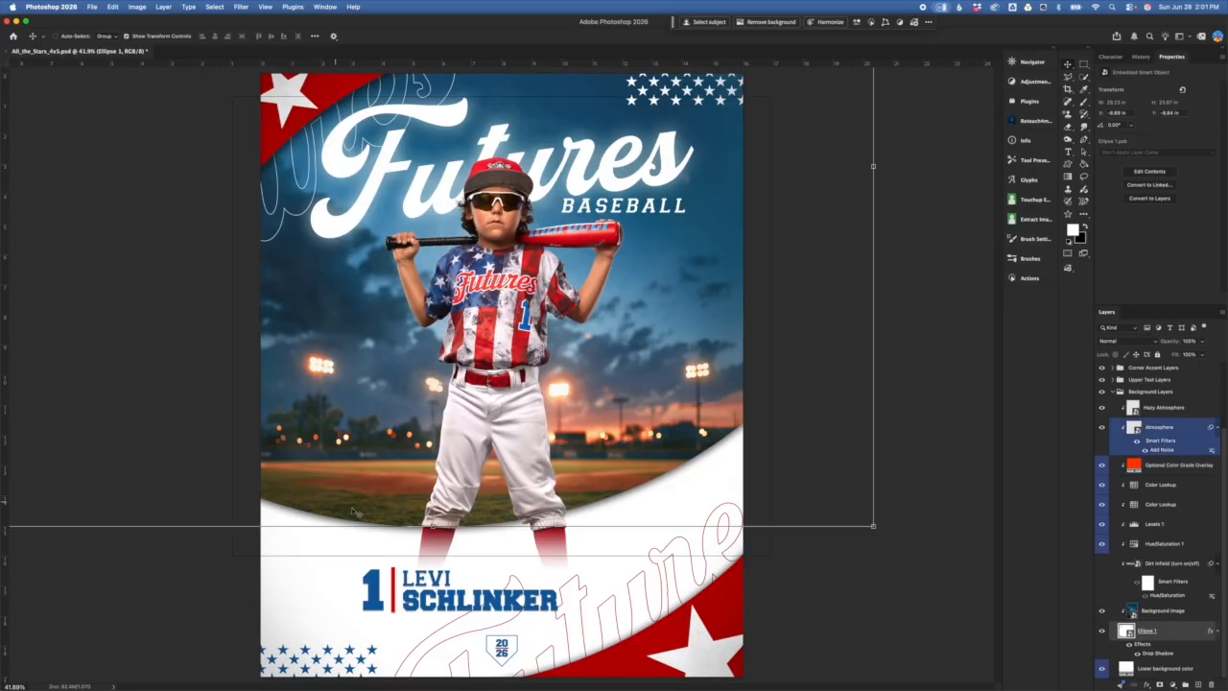
pyautogui.click(1198, 612)
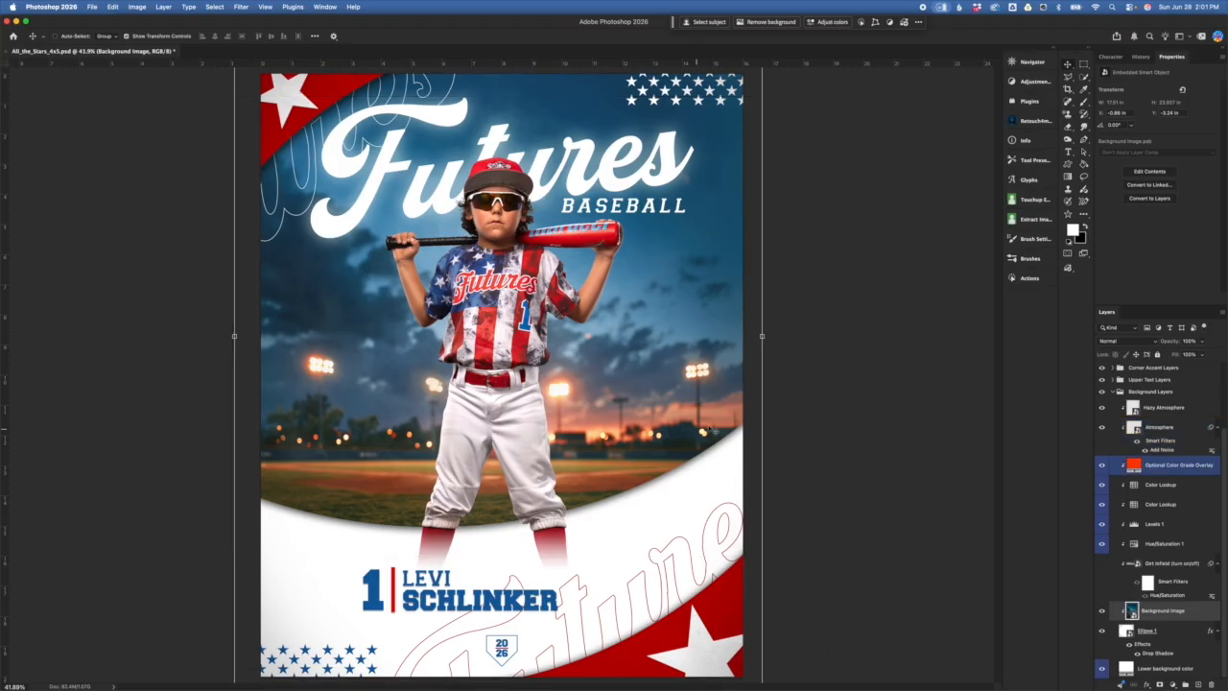
# - Try enlarging the Ellipse 1 layer and cancel the transform
pyautogui.hotkey('alt', '[')
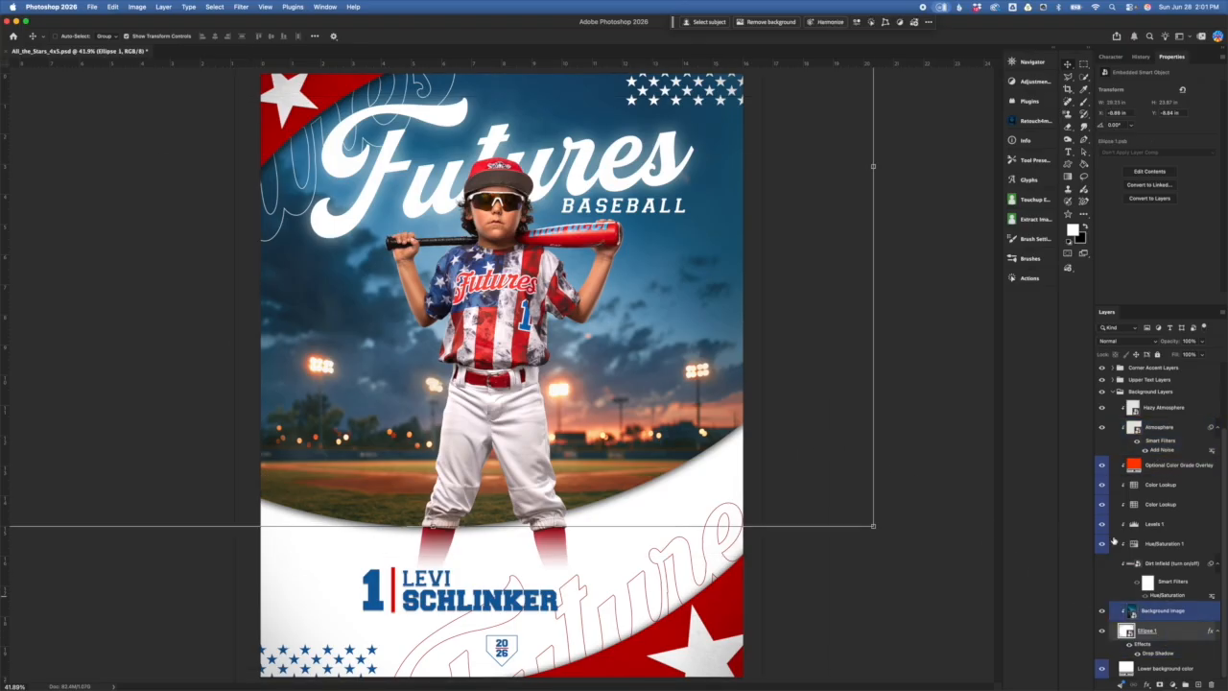
pyautogui.moveTo(877, 169); pyautogui.dragTo(874, 244)
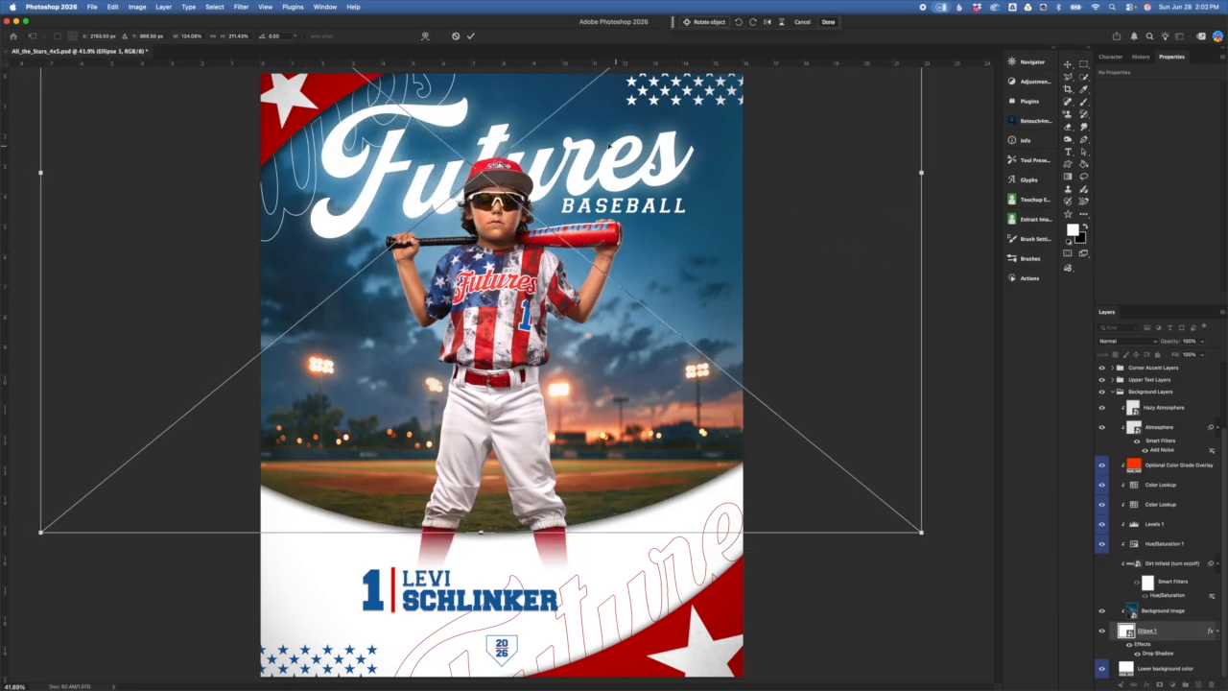
pyautogui.click(467, 33)
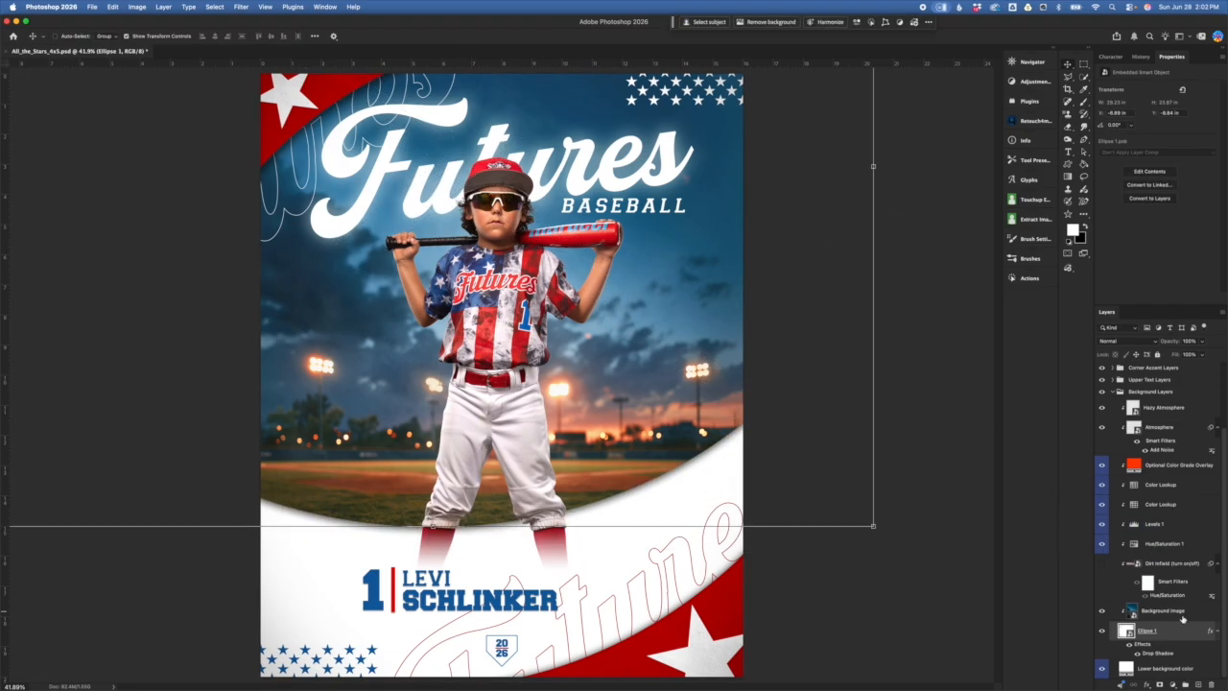
# - Select the Dirt Infield layer above the background image and turn its visibility on
pyautogui.click(1193, 617)
pyautogui.click(1191, 636)
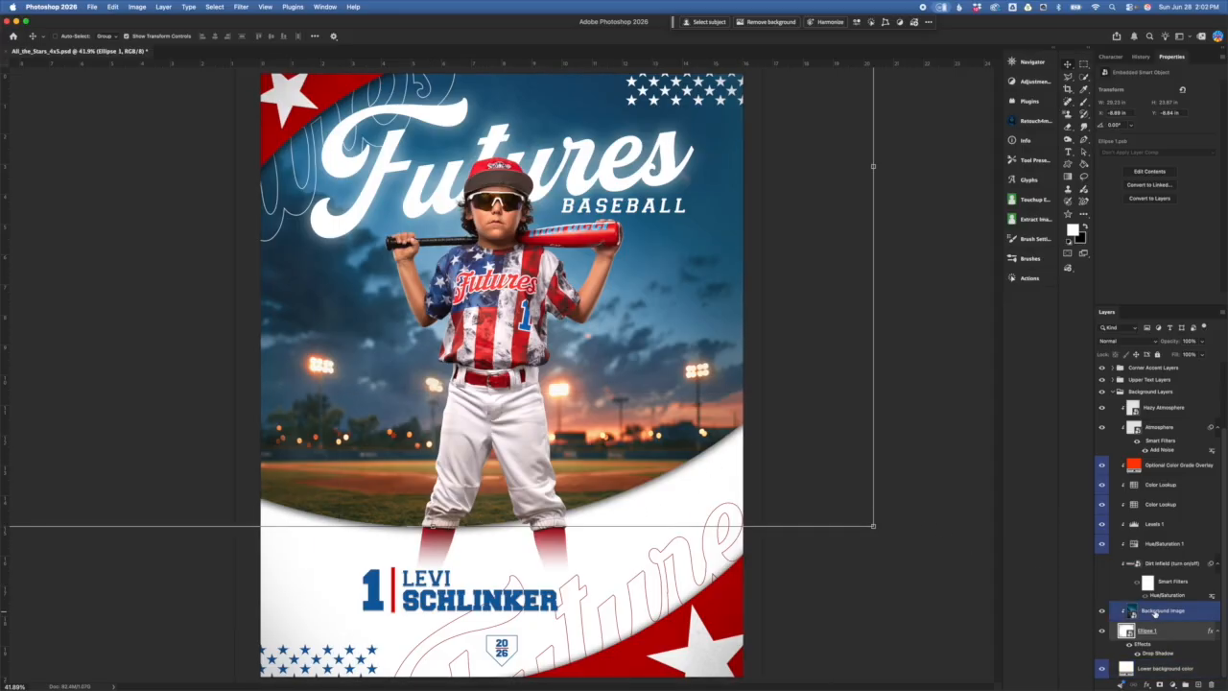
pyautogui.click(1186, 579)
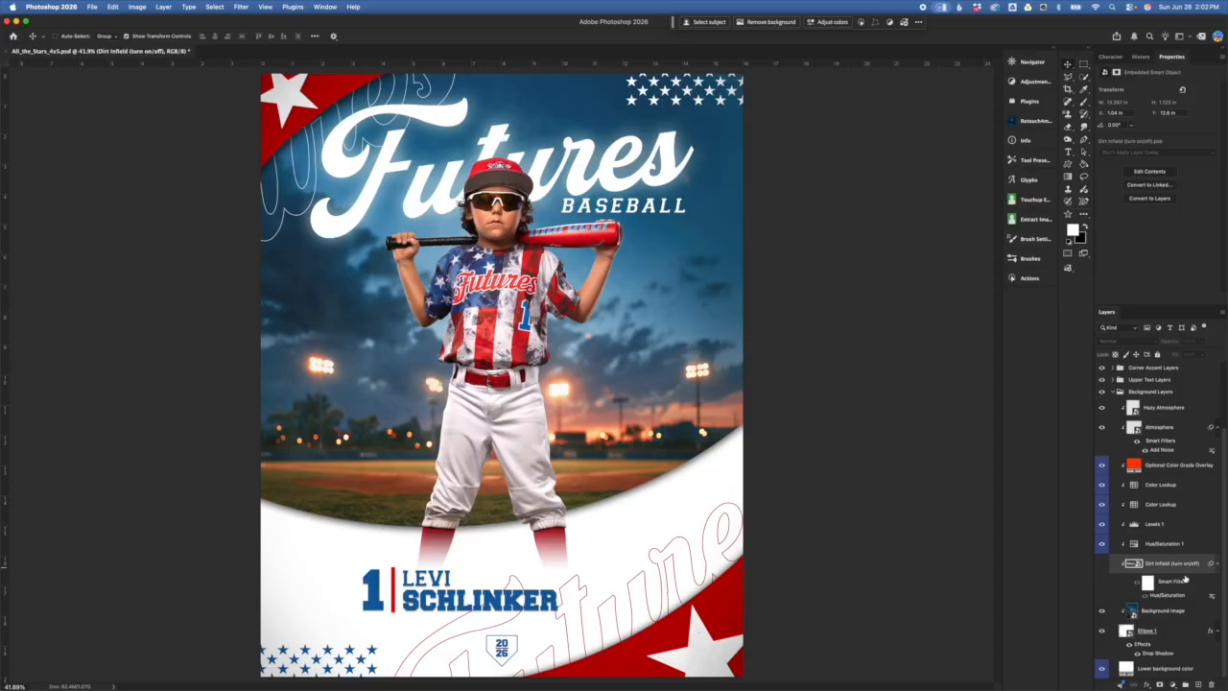
pyautogui.click(1101, 565)
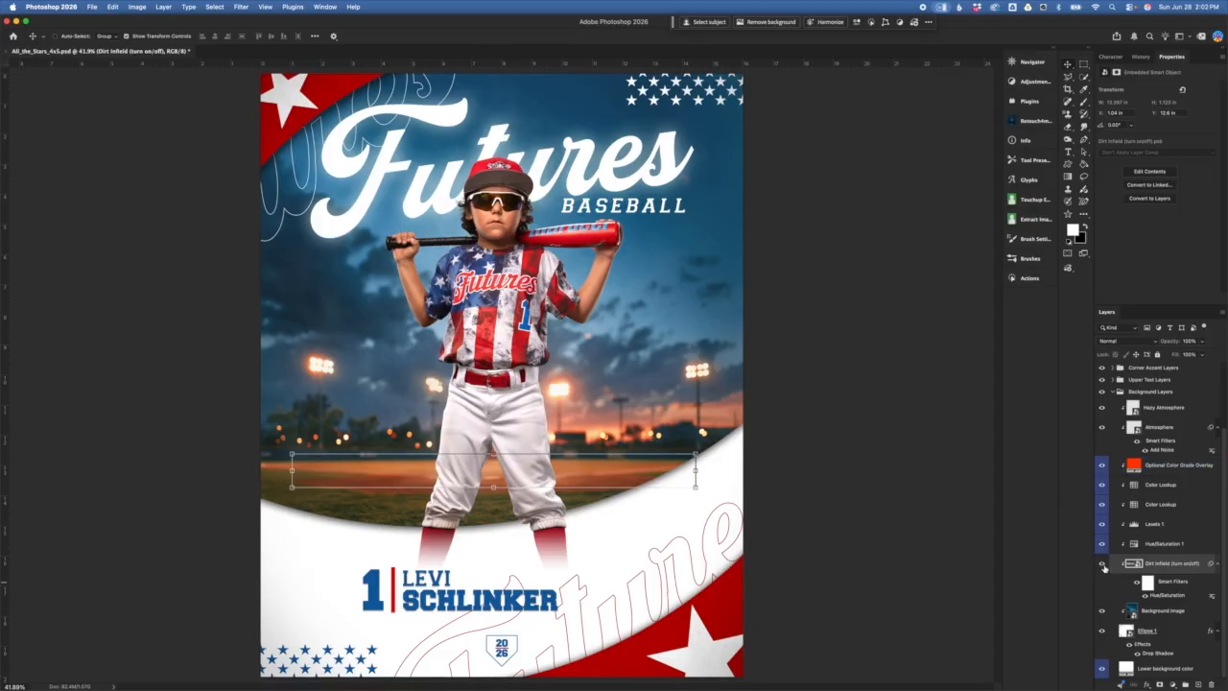
pyautogui.click(1104, 567)
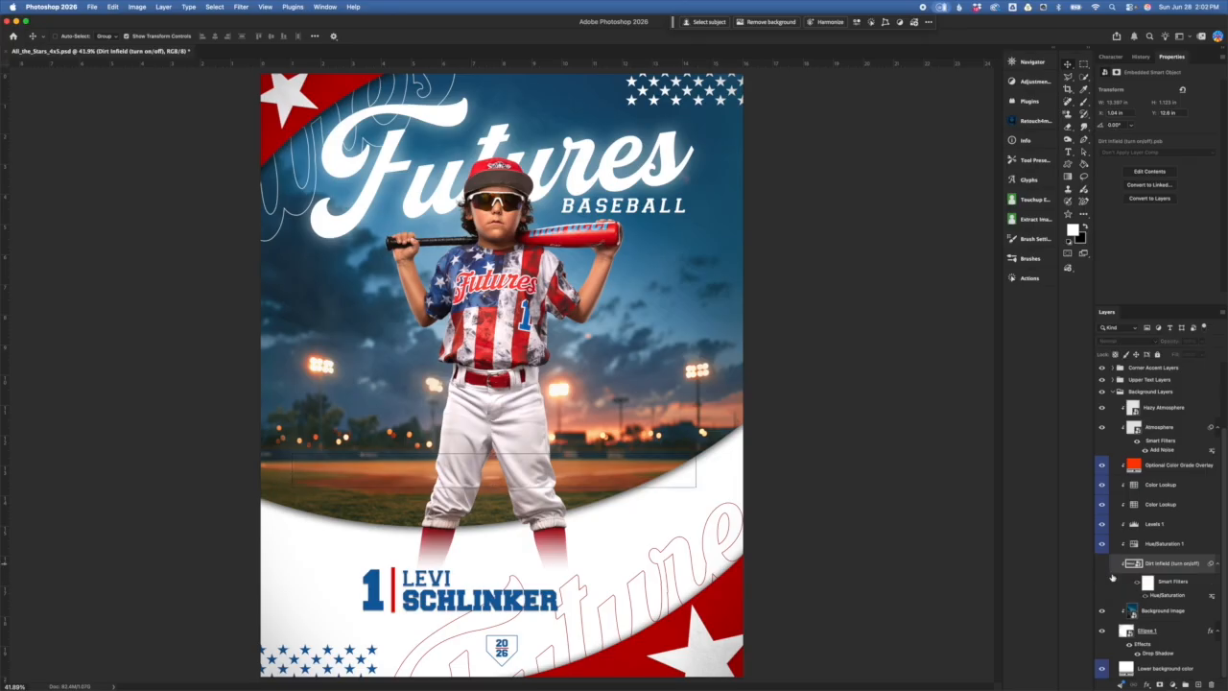
pyautogui.click(1103, 566)
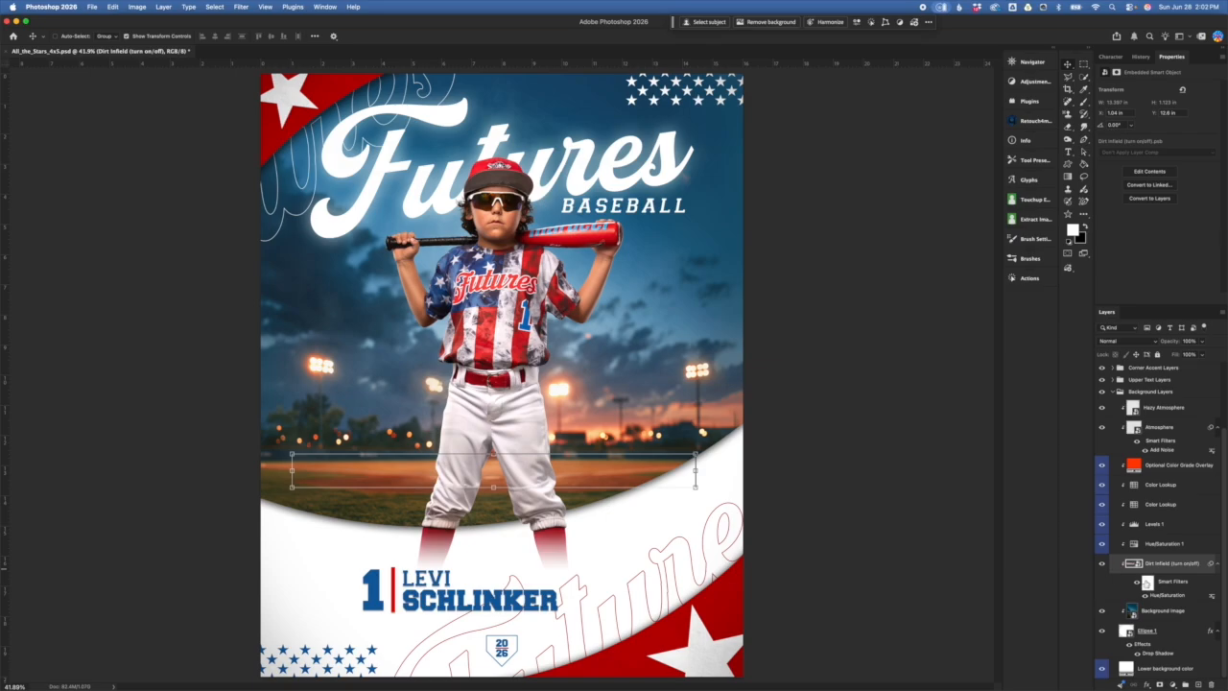
# - Select the Background Image and Dirt Infield layers together, try scaling and moving them at about 111%, and cancel the transform
pyautogui.click(1182, 610)
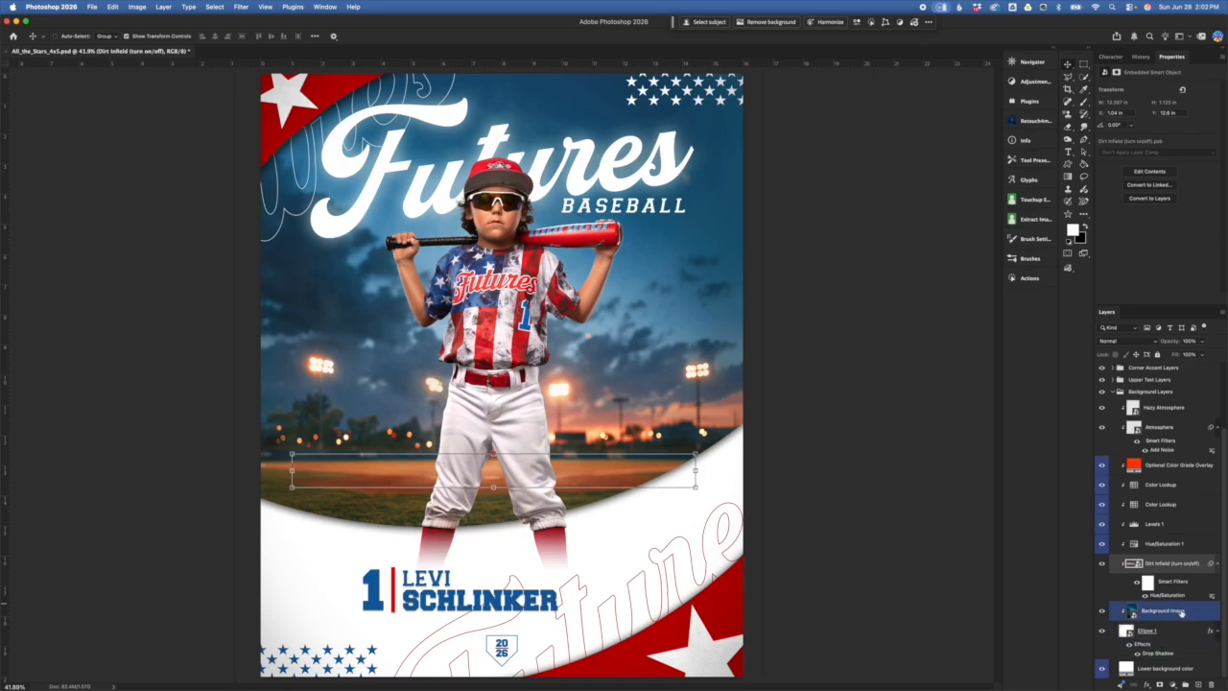
pyautogui.click(1177, 619)
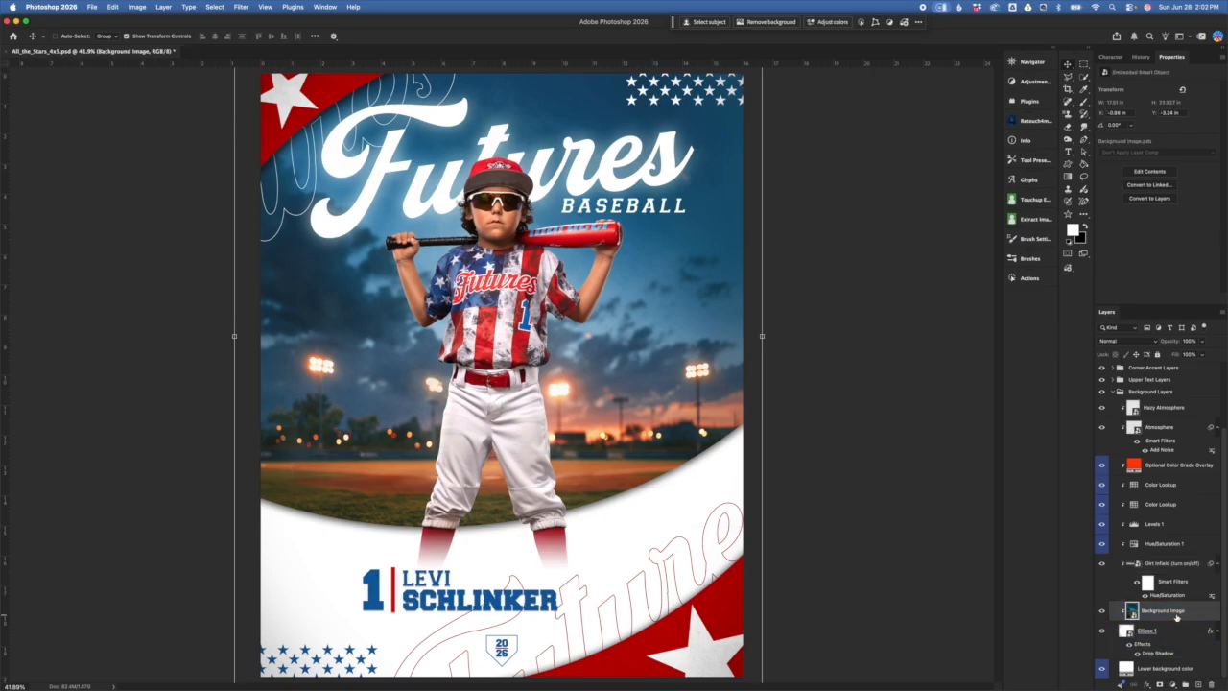
pyautogui.click(1167, 571)
pyautogui.click(1181, 615)
pyautogui.click(1171, 572)
pyautogui.click(1182, 614)
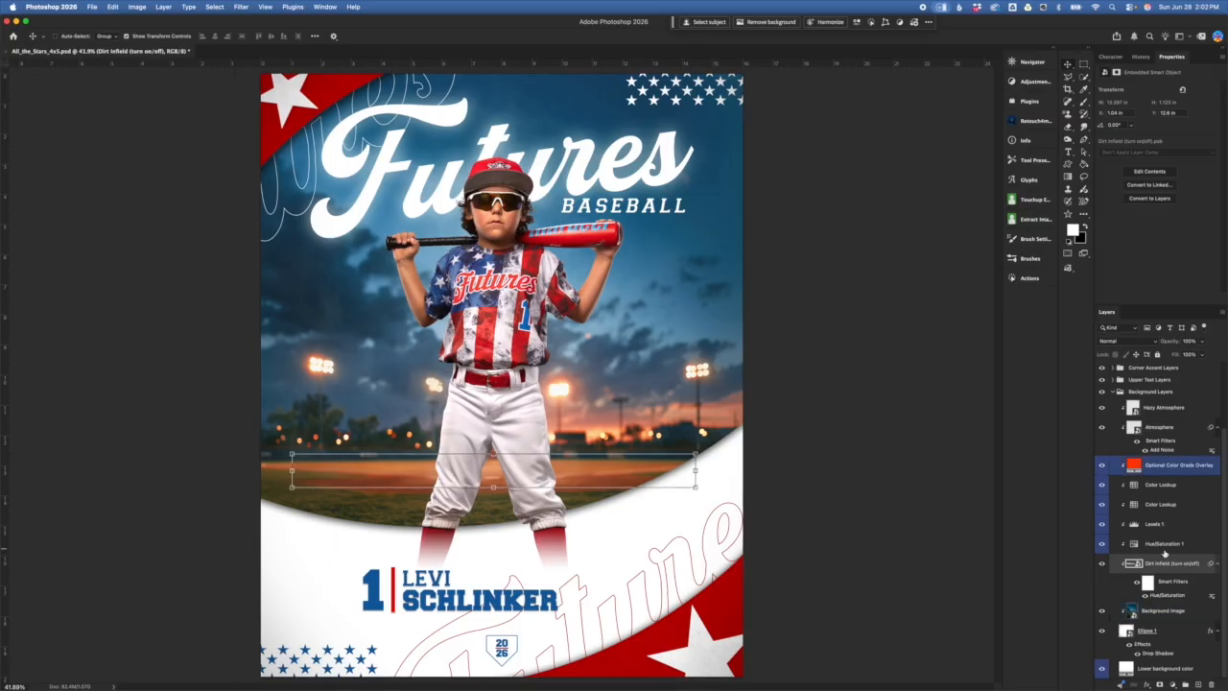
pyautogui.keyDown('shift'); pyautogui.click(1186, 616); pyautogui.keyUp('shift')
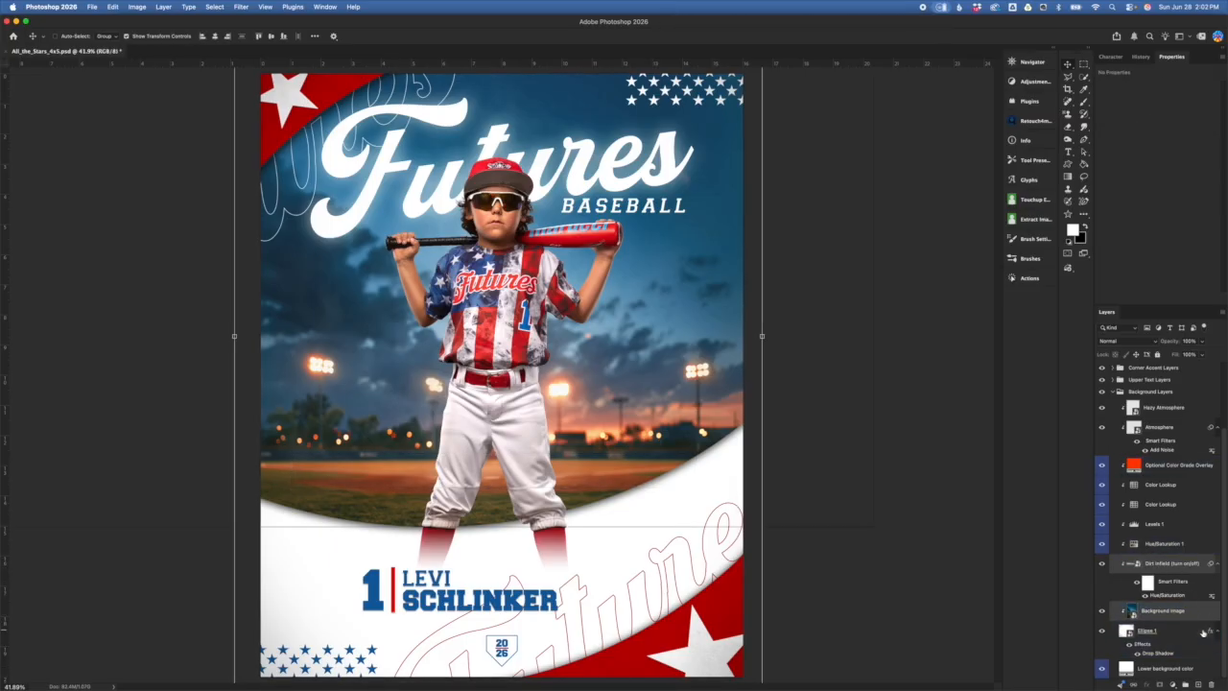
pyautogui.click(762, 336)
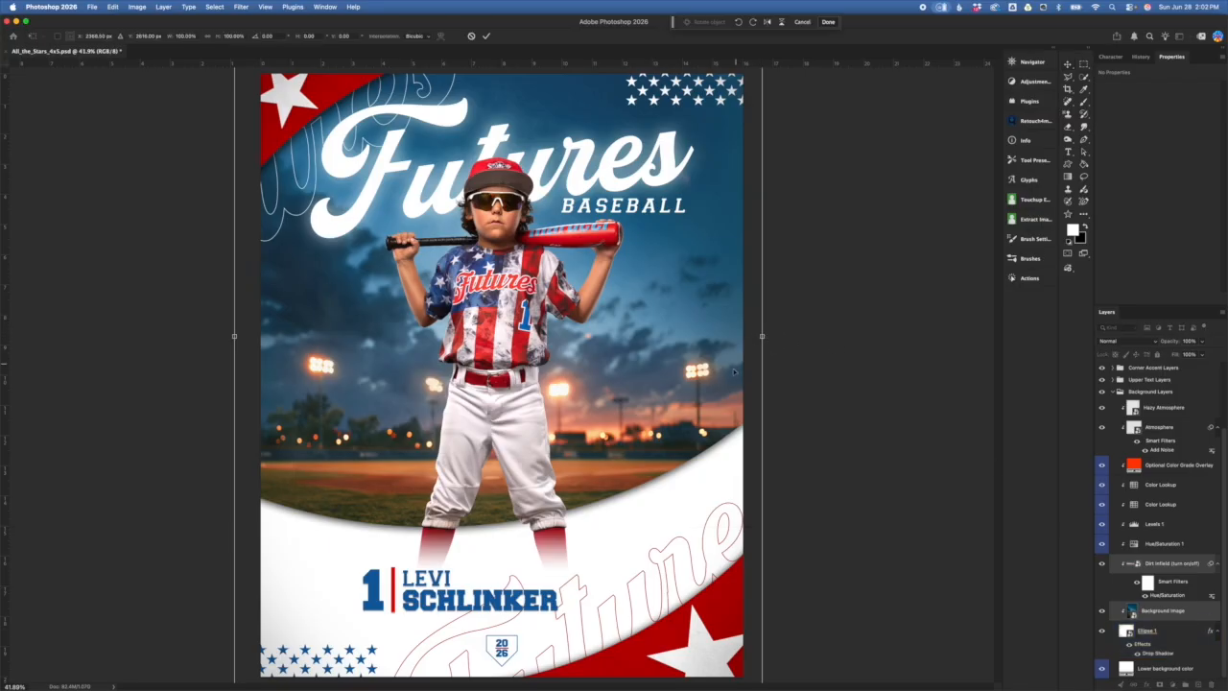
pyautogui.moveTo(762, 335); pyautogui.dragTo(796, 326)
pyautogui.moveTo(703, 338); pyautogui.dragTo(687, 332)
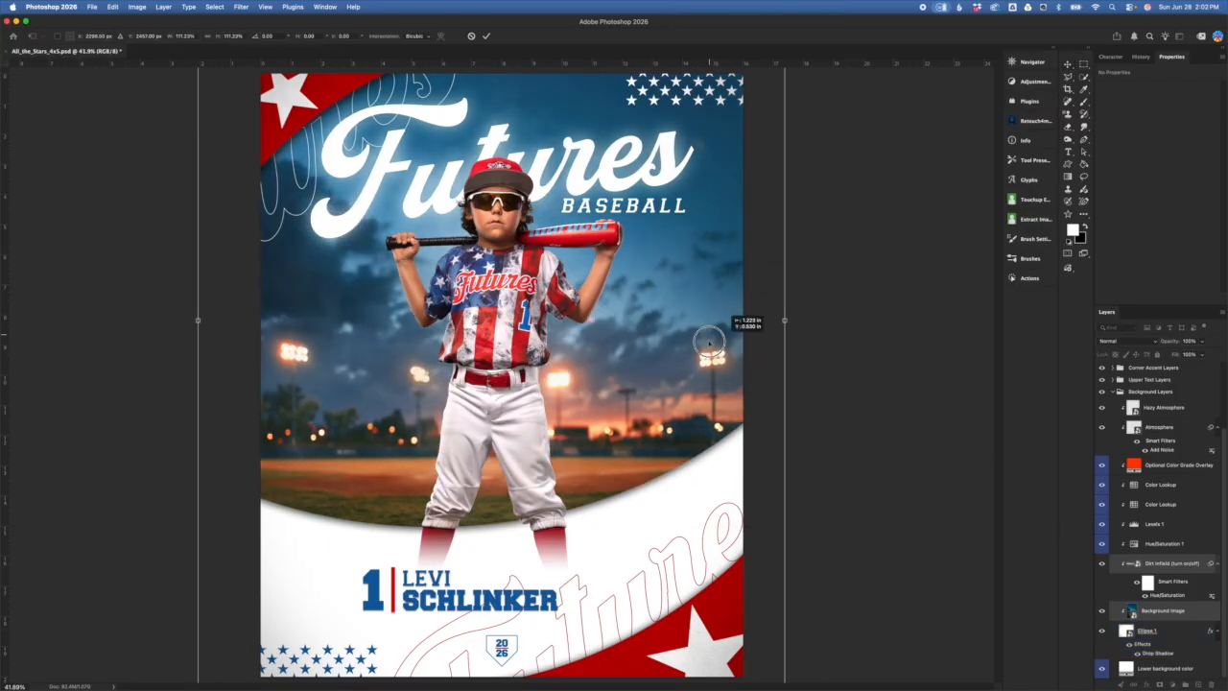
pyautogui.click(486, 35)
# - Inspect the Hue/Saturation 1 and Color Lookup adjustment layers above the background image
pyautogui.click(1166, 545)
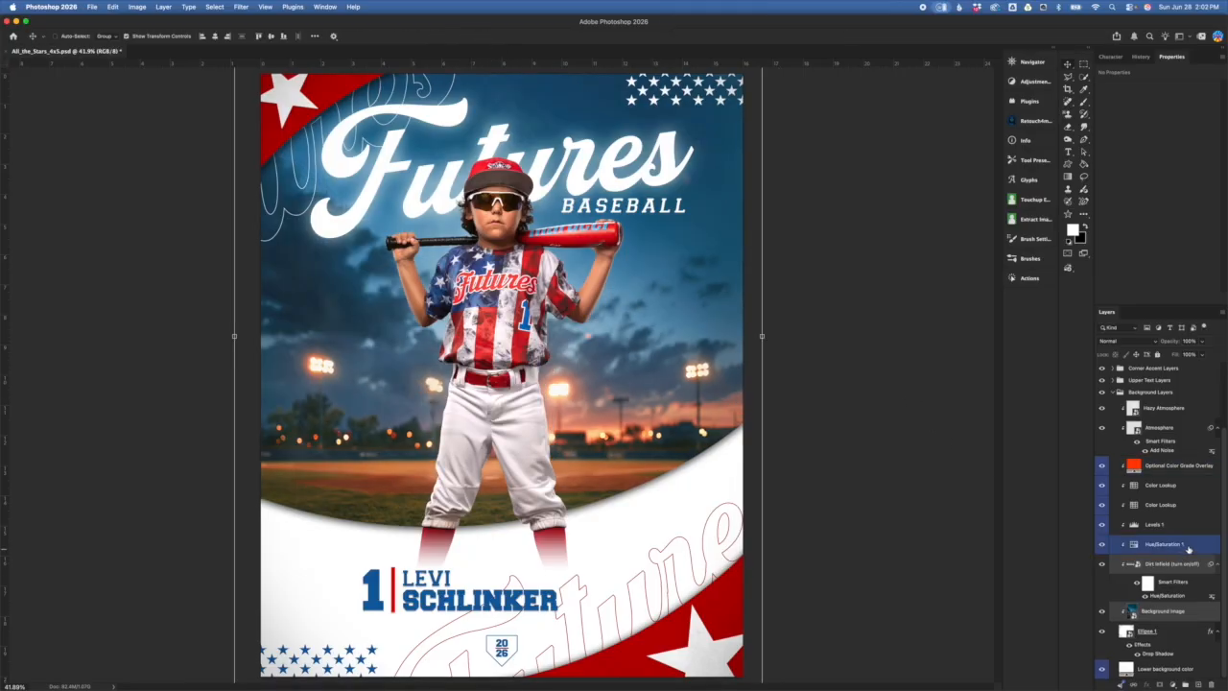
pyautogui.click(1198, 596)
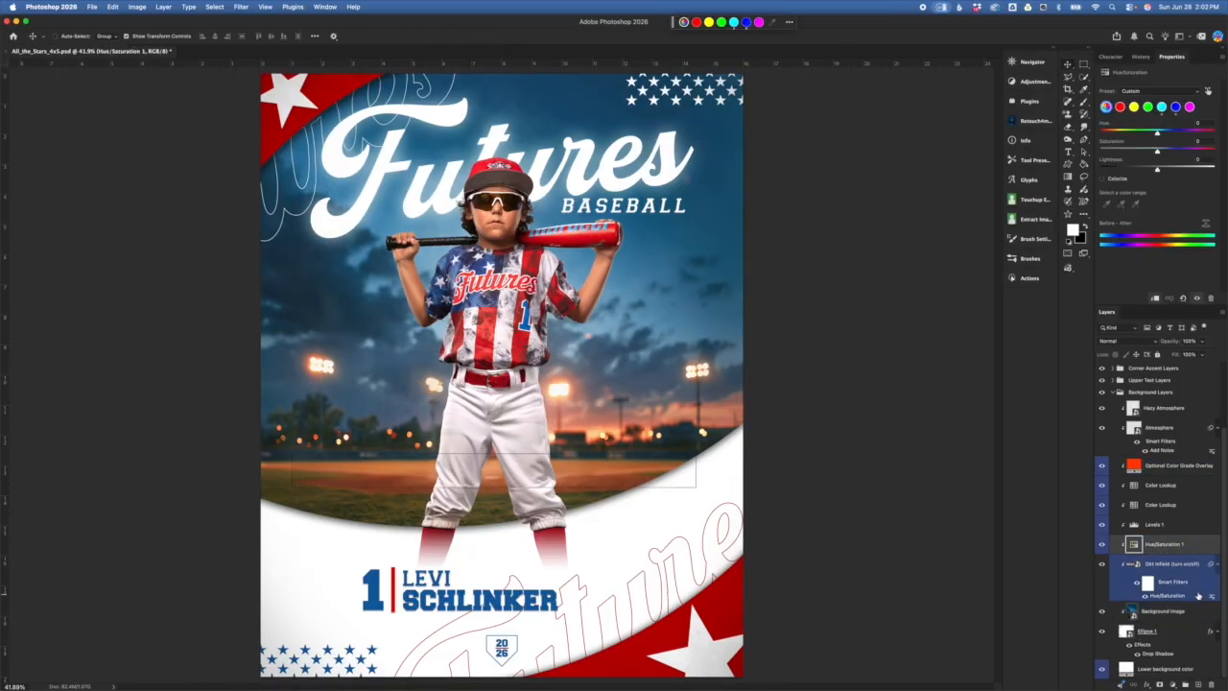
pyautogui.click(1193, 487)
# - Compare the Optional Color Grade Overlay layer hidden and shown, try a stronger opacity on it and undo that change
pyautogui.click(1199, 469)
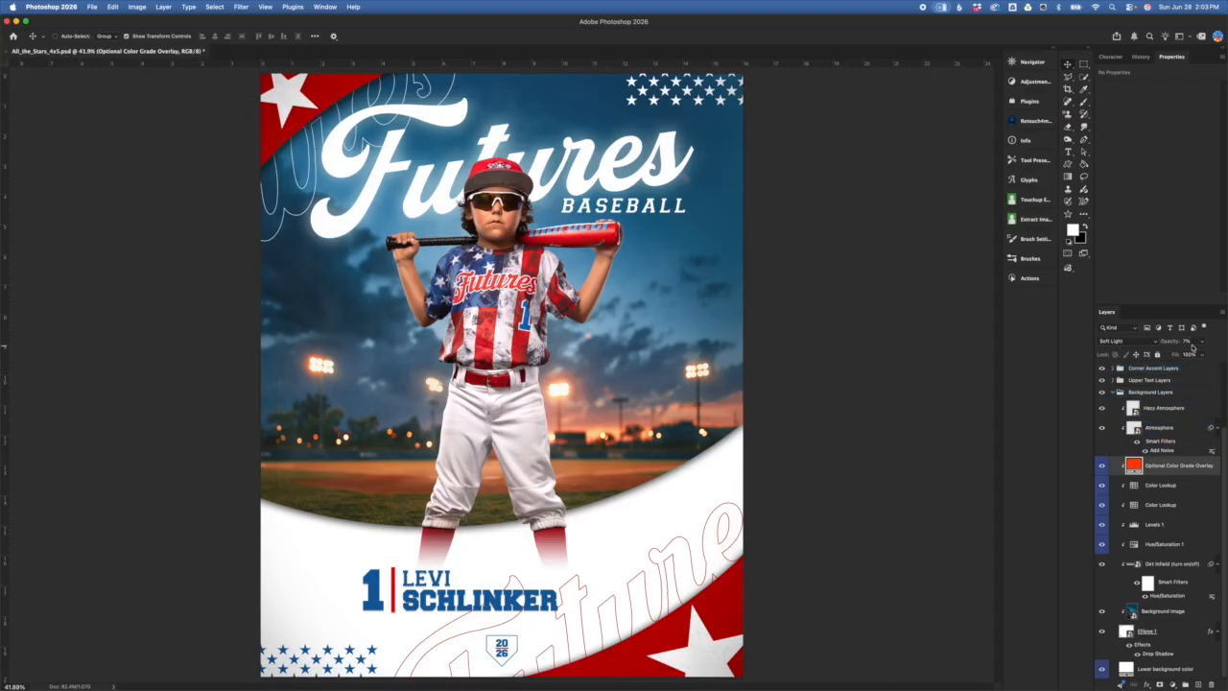
pyautogui.click(1101, 466)
pyautogui.click(1101, 467)
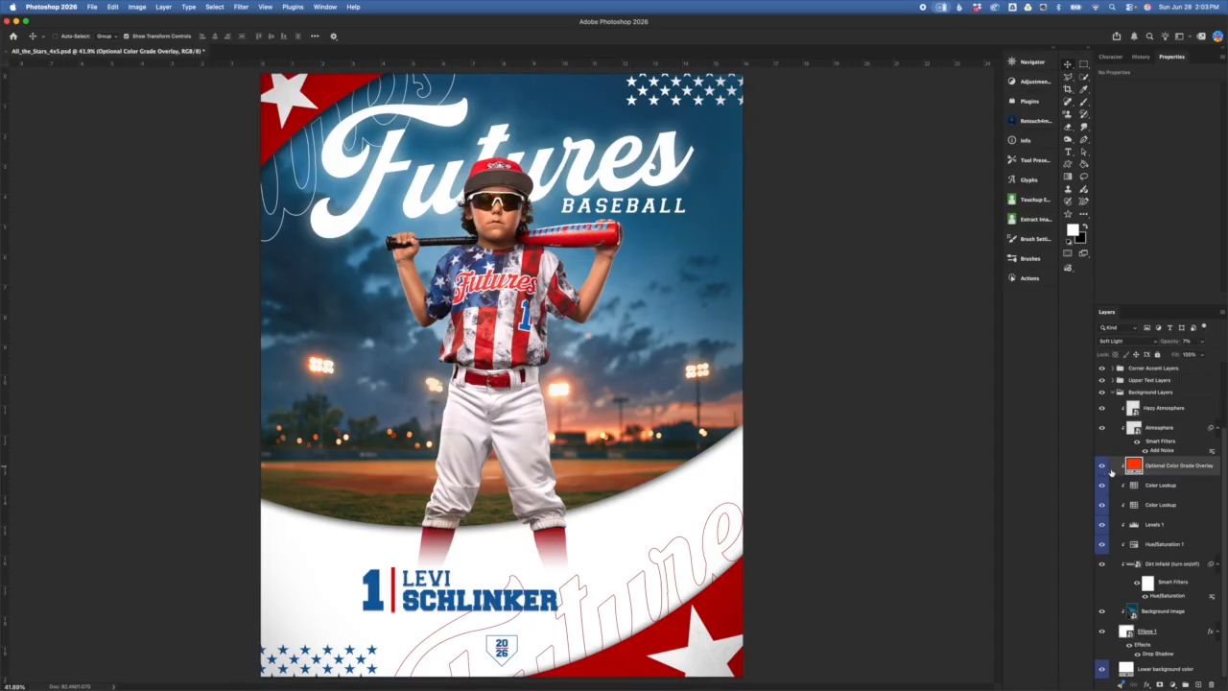
pyautogui.click(1102, 467)
pyautogui.click(1102, 468)
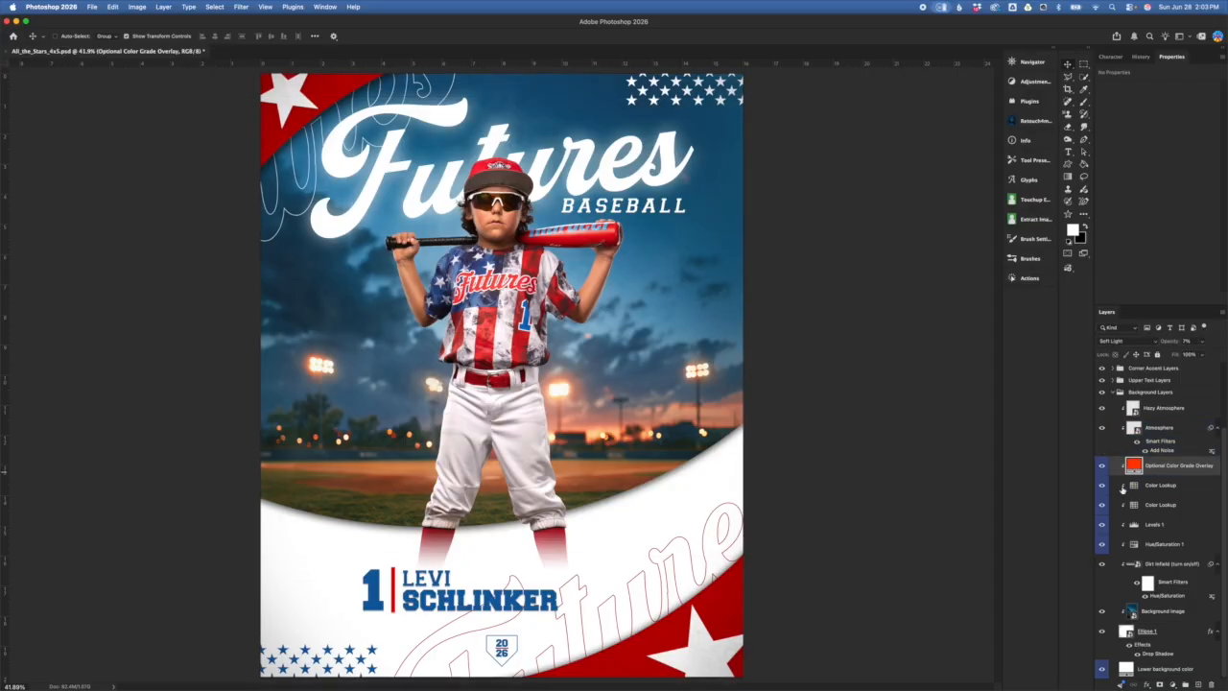
pyautogui.moveTo(1158, 342); pyautogui.dragTo(1167, 345)
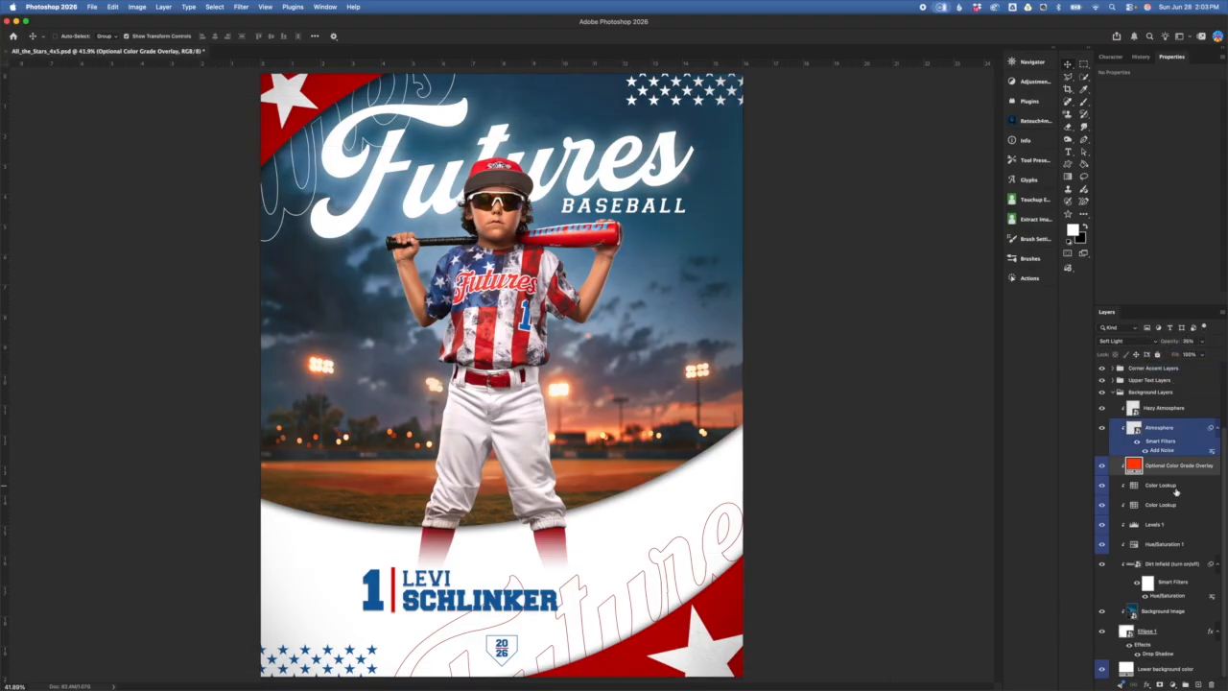
pyautogui.press('super+z')
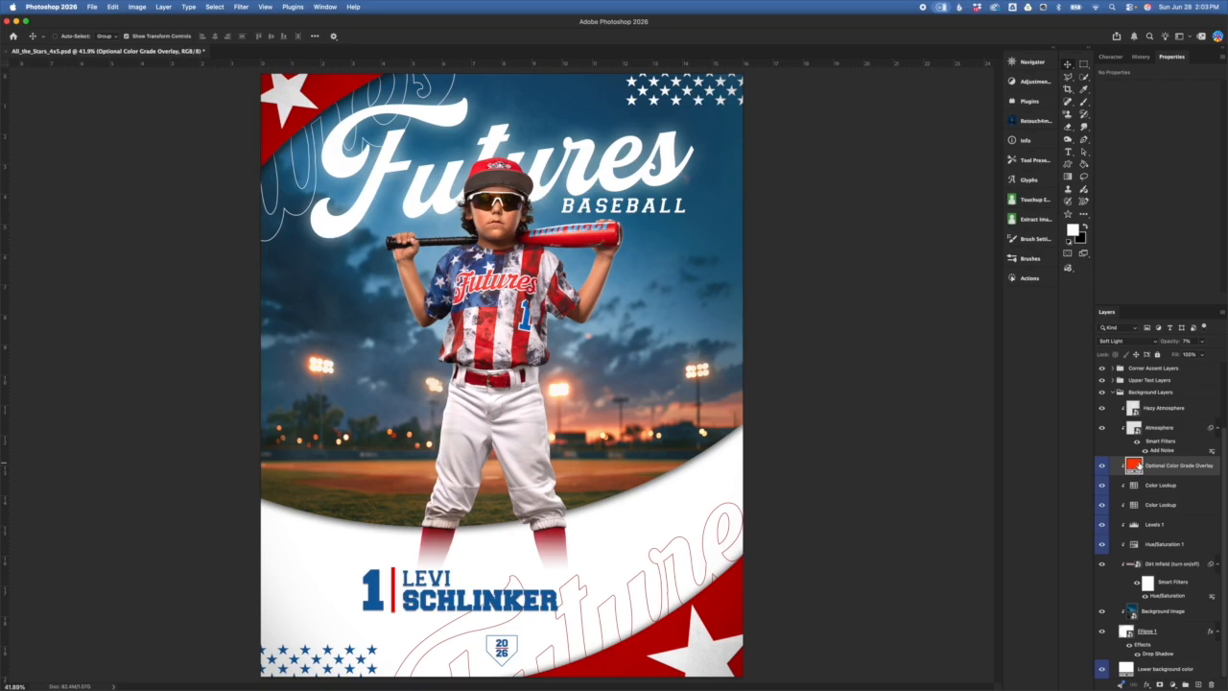
# - Try a saturated purple fill on the Optional Color Grade Overlay layer
pyautogui.doubleClick(1134, 466)
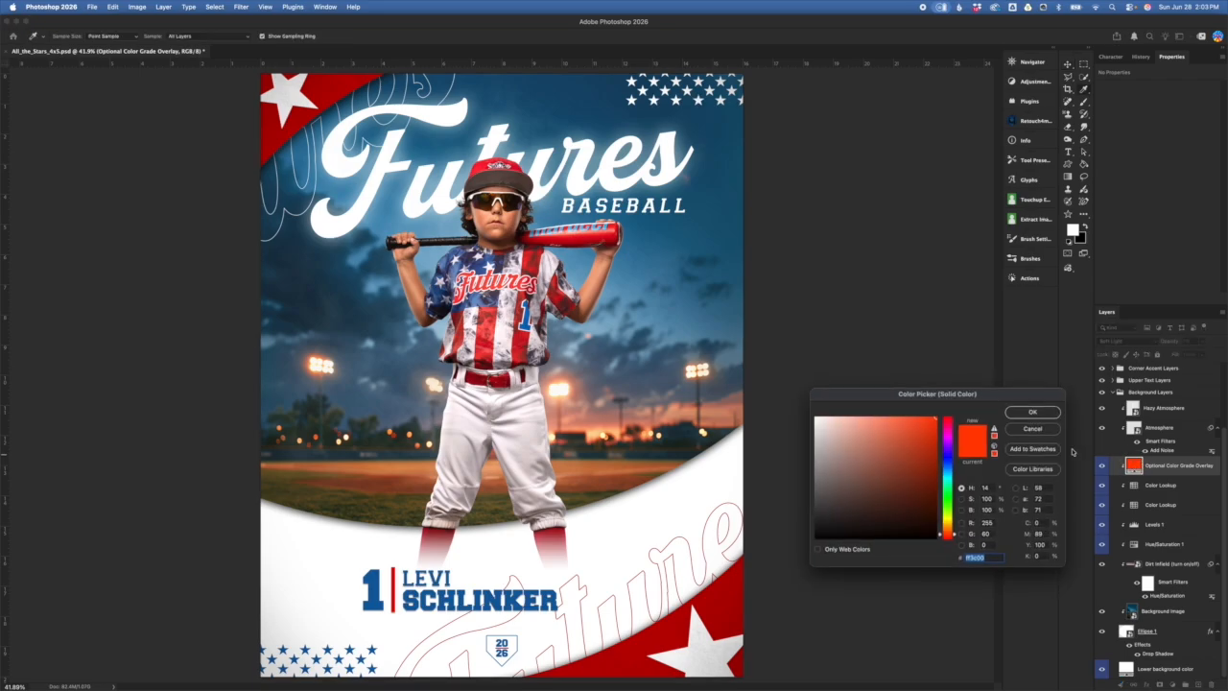
pyautogui.moveTo(988, 395); pyautogui.dragTo(947, 379)
pyautogui.click(910, 457)
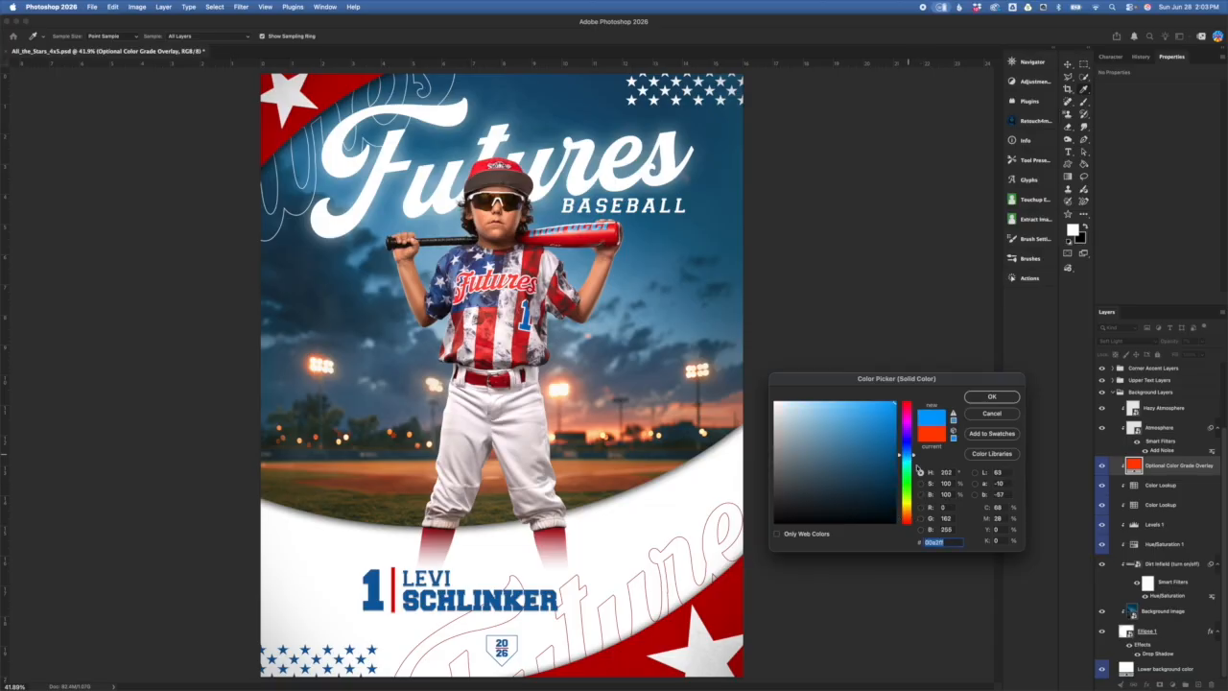
pyautogui.click(886, 436)
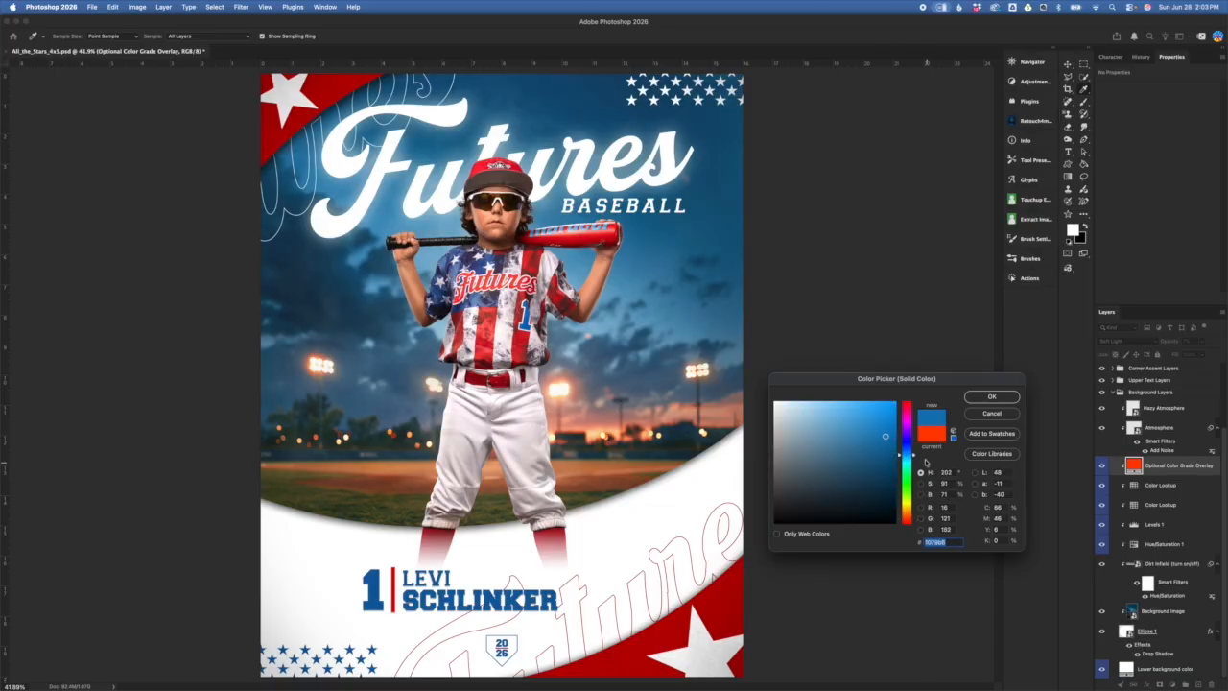
pyautogui.click(906, 430)
pyautogui.click(897, 428)
pyautogui.click(993, 396)
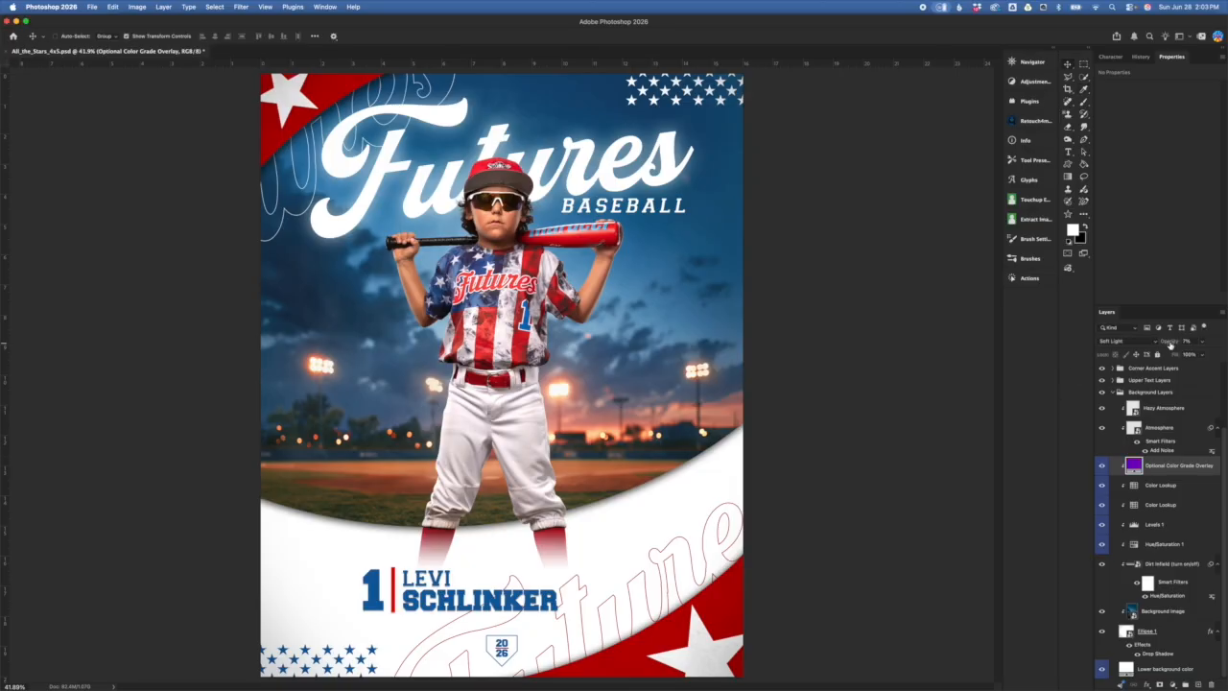
# - Try the purple color grade overlay at 28% opacity and undo both the opacity and color changes
pyautogui.moveTo(1170, 343); pyautogui.dragTo(1182, 345)
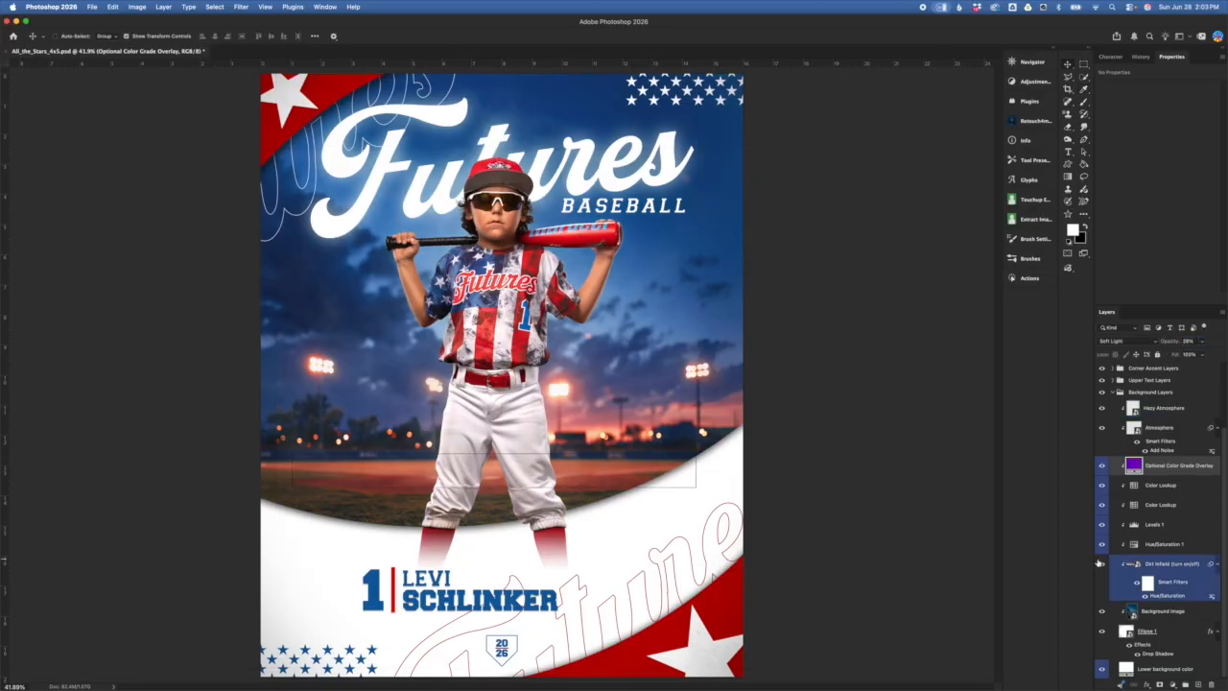
pyautogui.press('super+z')
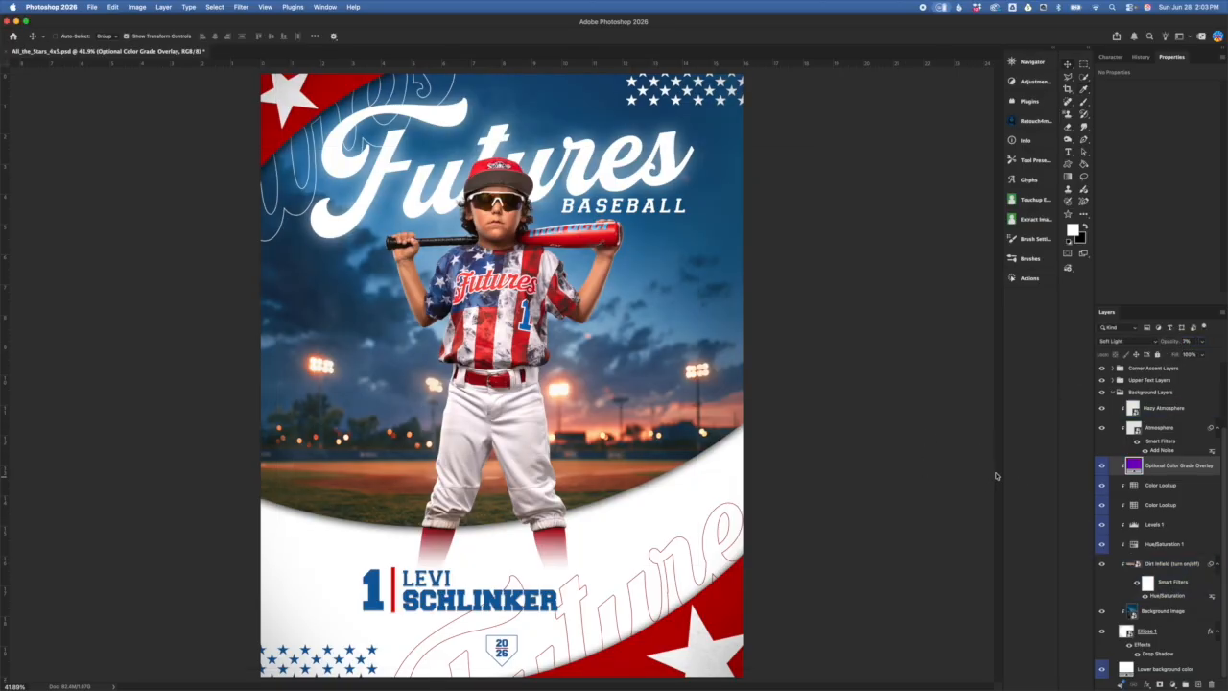
pyautogui.press('super+z')
# - Review the 3D LUT choices of the upper Color Lookup layer and compare the background with that layer hidden and shown
pyautogui.click(1193, 486)
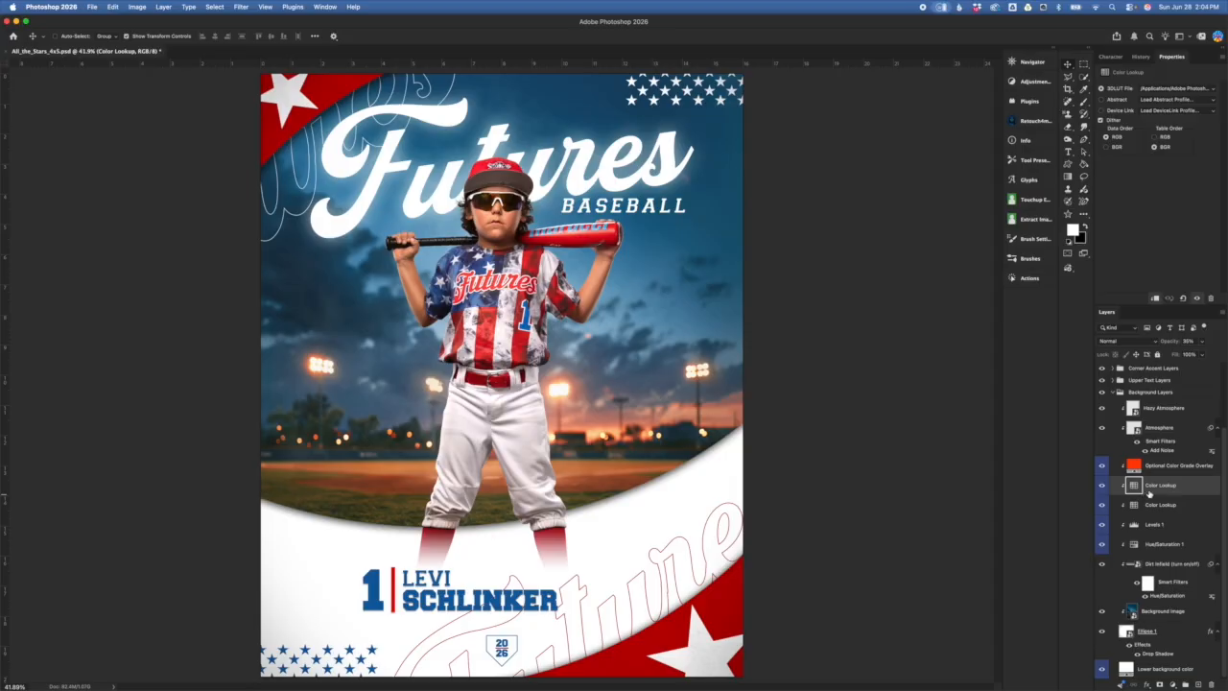
pyautogui.click(1186, 89)
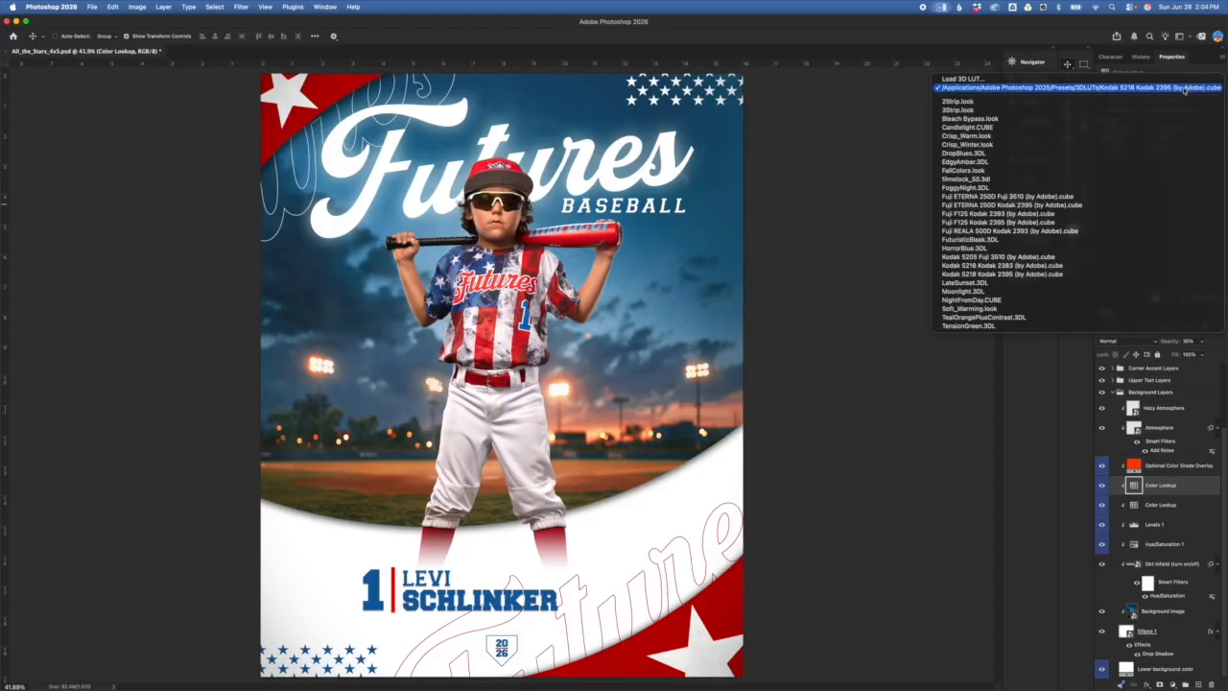
pyautogui.click(1179, 67)
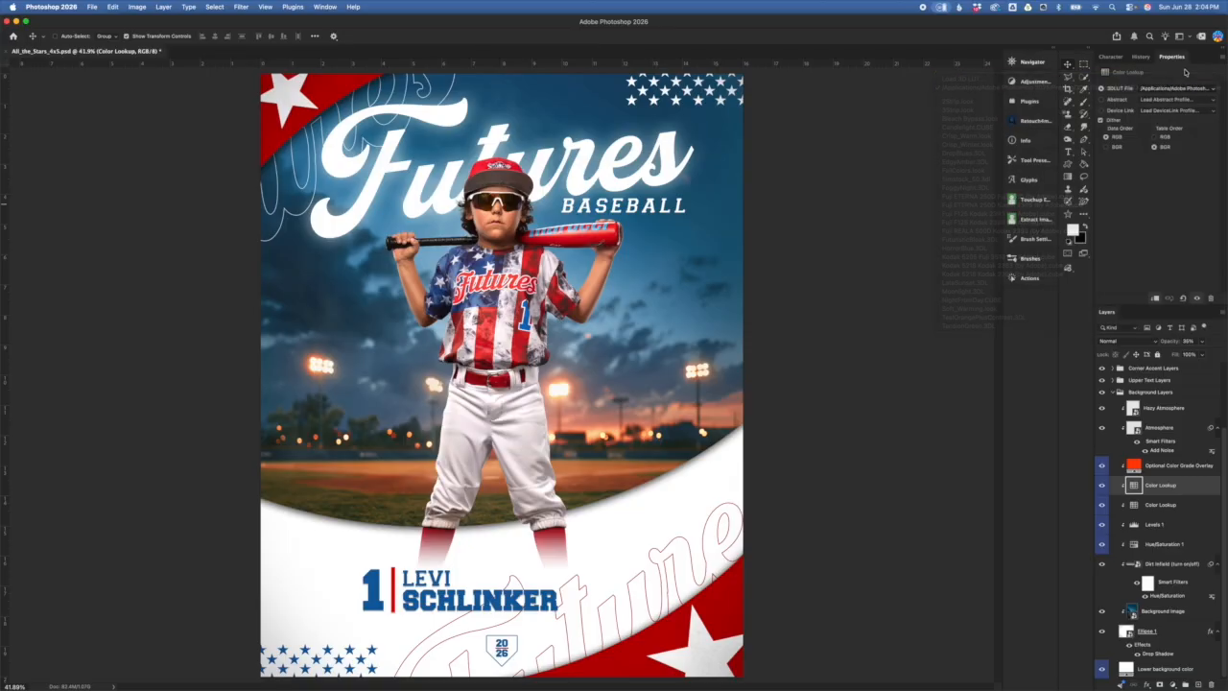
pyautogui.click(1104, 485)
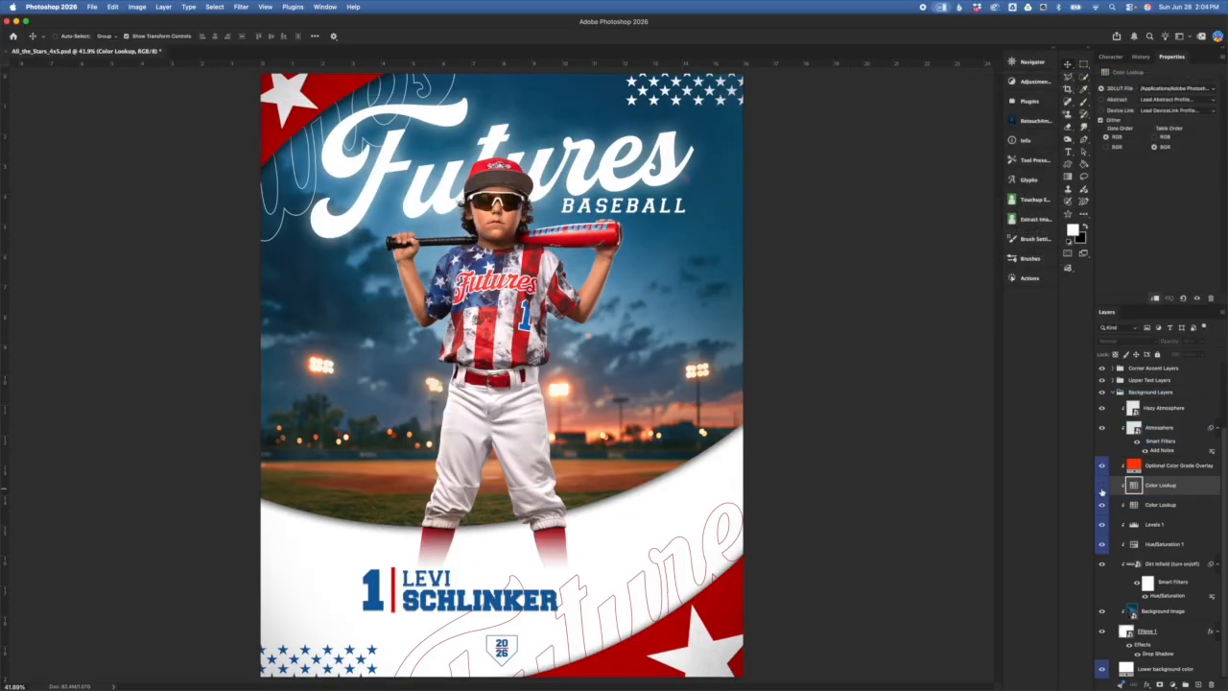
pyautogui.click(1104, 487)
# - Select the lower Color Lookup layer and compare the background with it hidden and shown
pyautogui.click(1110, 505)
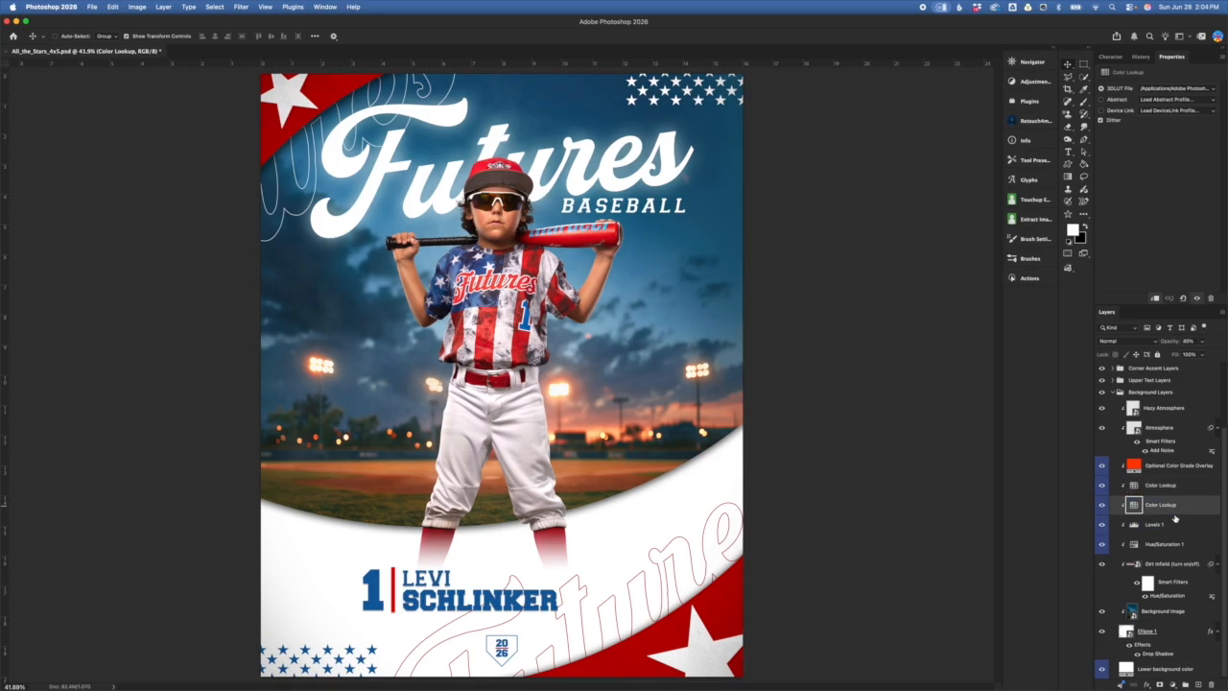
pyautogui.click(1101, 507)
pyautogui.click(1101, 508)
# - Return to the upper Color Lookup layer and check the visibility effect of it and the Optional Color Grade Overlay
pyautogui.click(1182, 487)
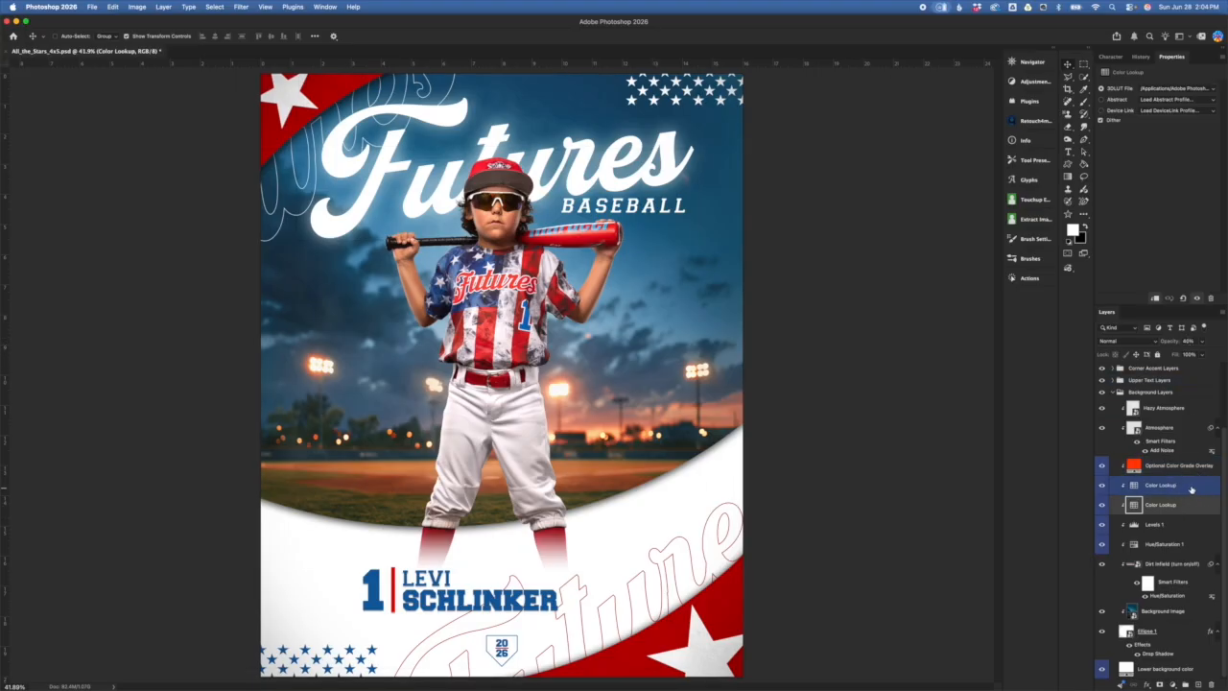
pyautogui.click(1176, 486)
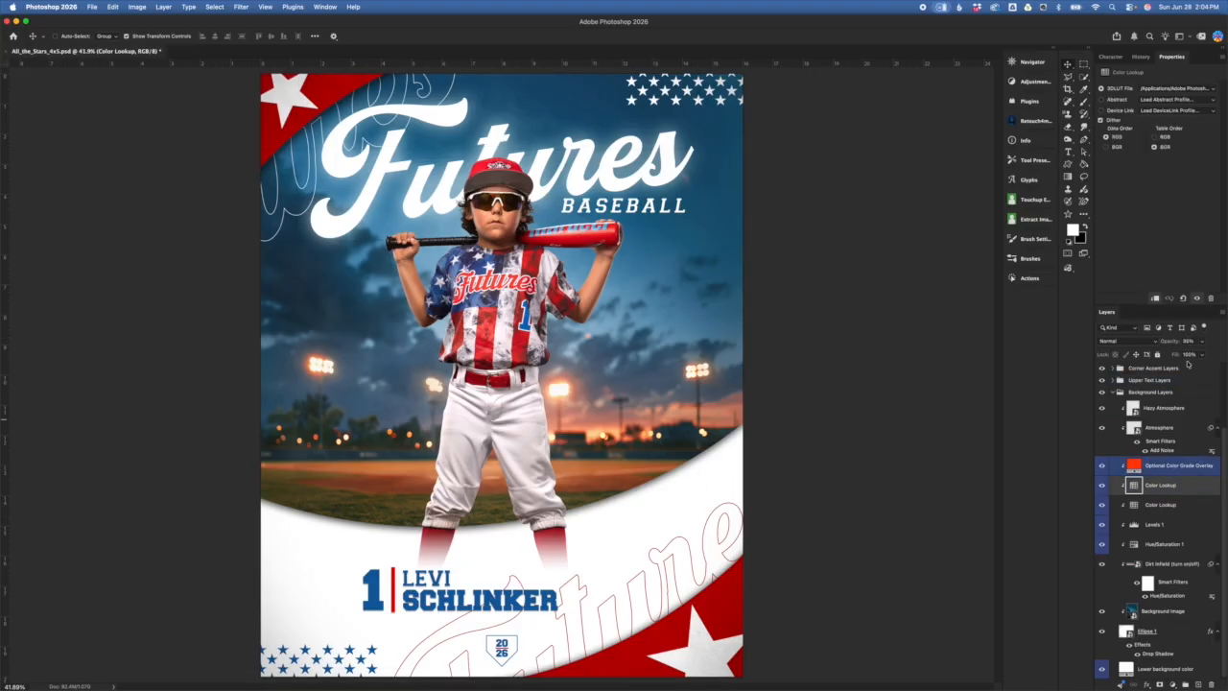
pyautogui.moveTo(1102, 486)
pyautogui.mouseDown()
pyautogui.moveTo(1102, 508)
pyautogui.moveTo(1101, 486)
pyautogui.mouseUp()
pyautogui.click(1101, 466)
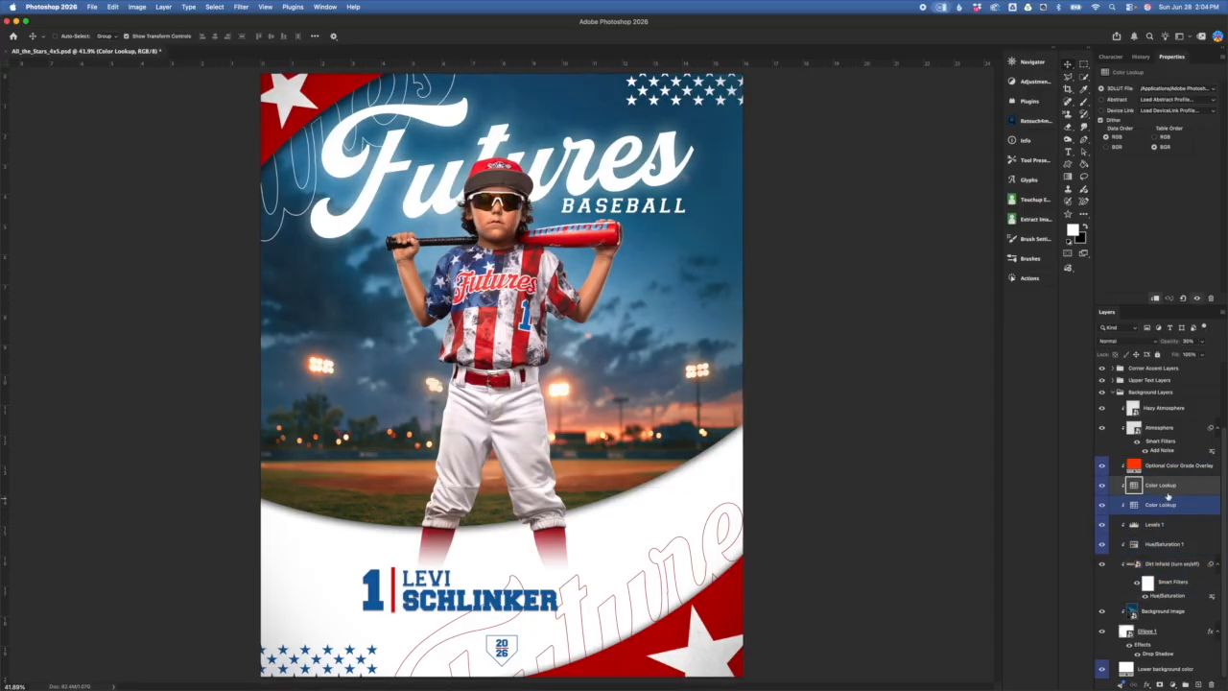
# - Select the Levels 1 layer and compare the background with the five color grade layers, overlay through Hue/Saturation 1, hidden and shown
pyautogui.click(1185, 548)
pyautogui.click(1188, 527)
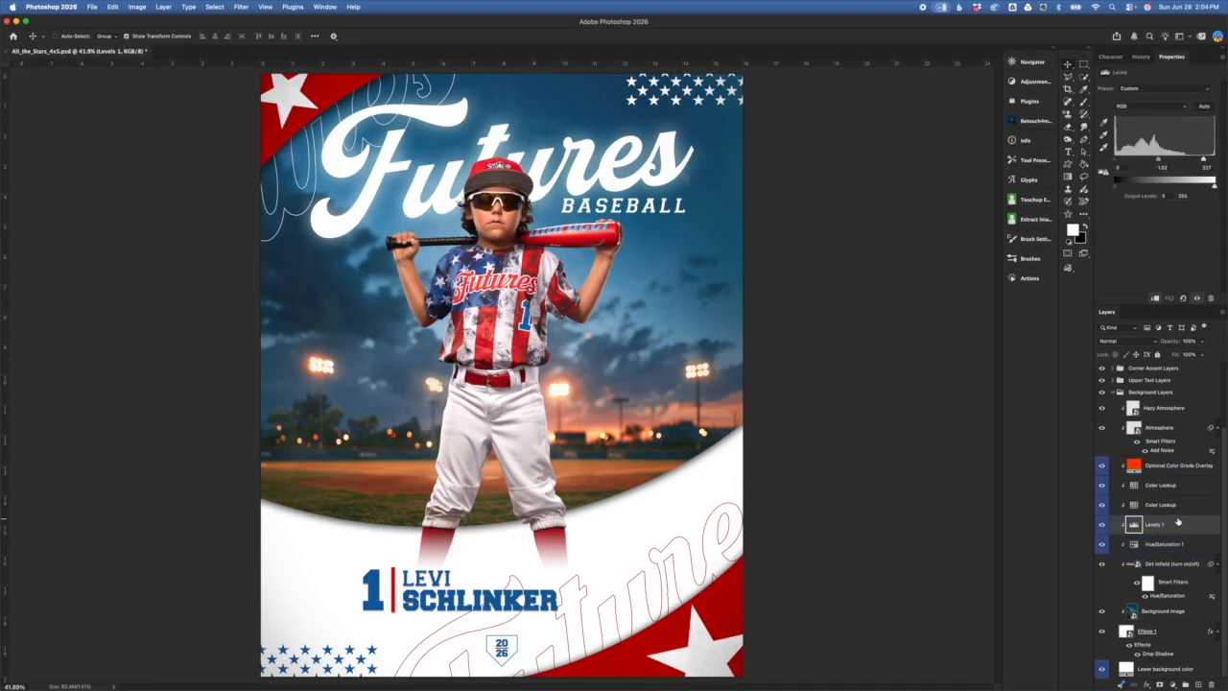
pyautogui.click(1102, 466)
pyautogui.click(1102, 484)
pyautogui.click(1103, 505)
pyautogui.click(1103, 525)
pyautogui.click(1103, 544)
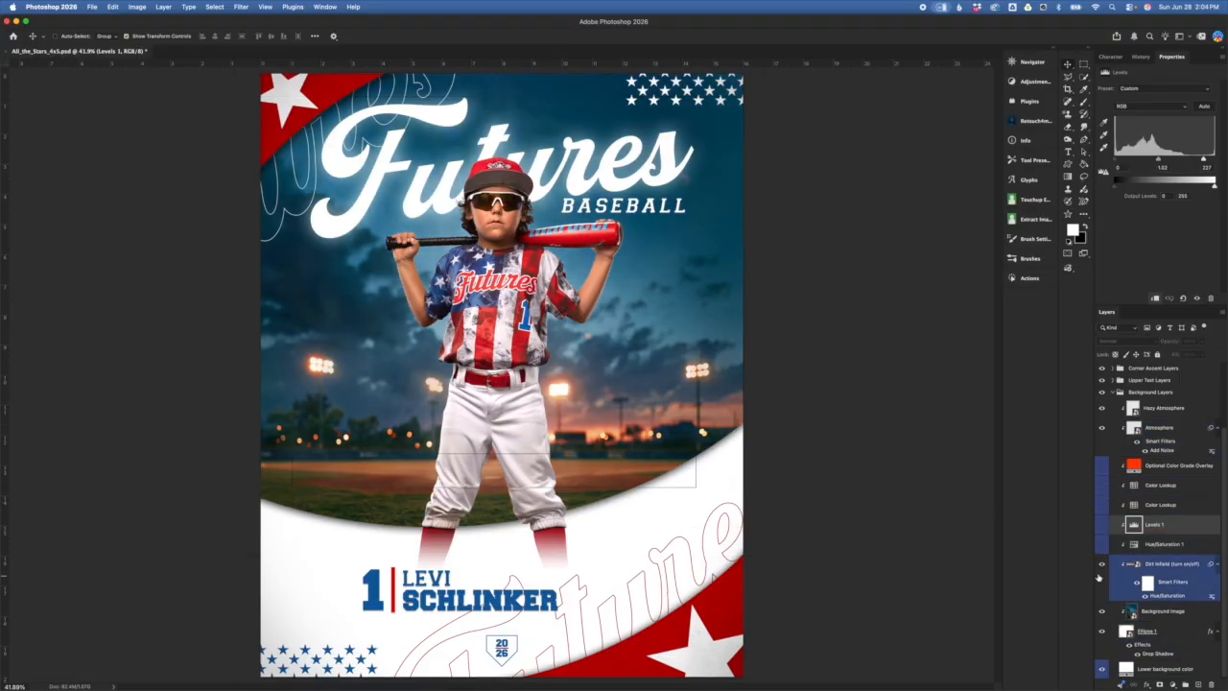
pyautogui.moveTo(1102, 544); pyautogui.dragTo(1102, 466)
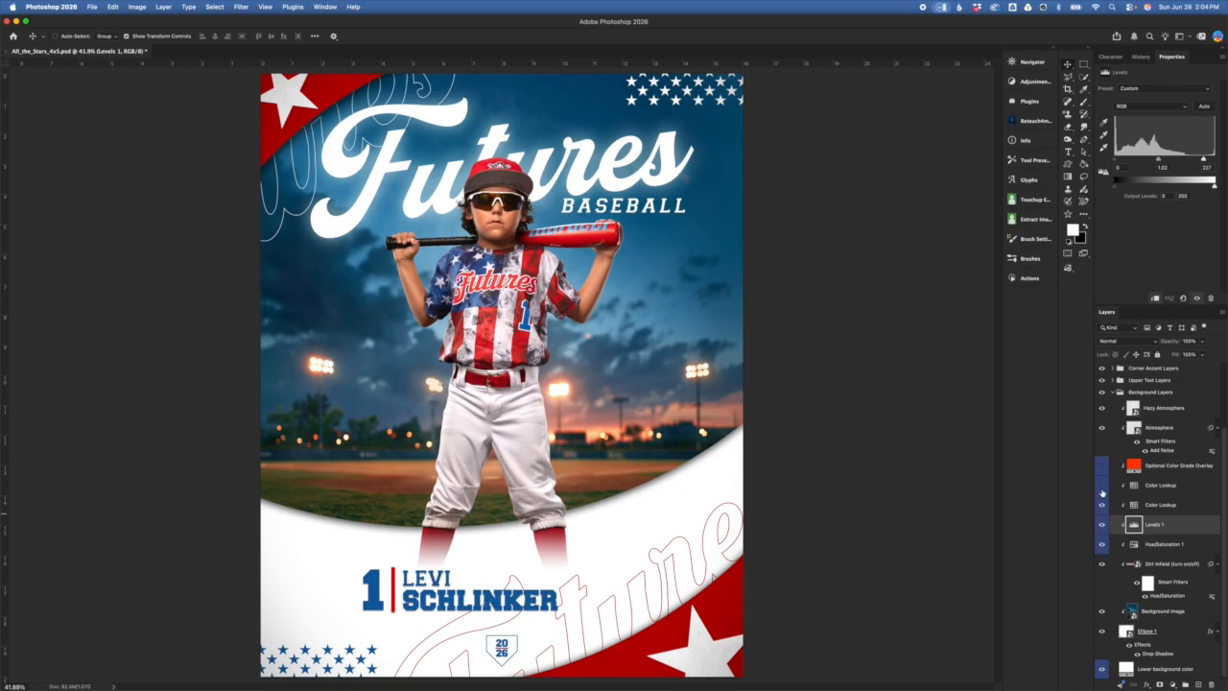
# - Compare the background with only the Levels 1 adjustment layer hidden and shown
pyautogui.click(1171, 543)
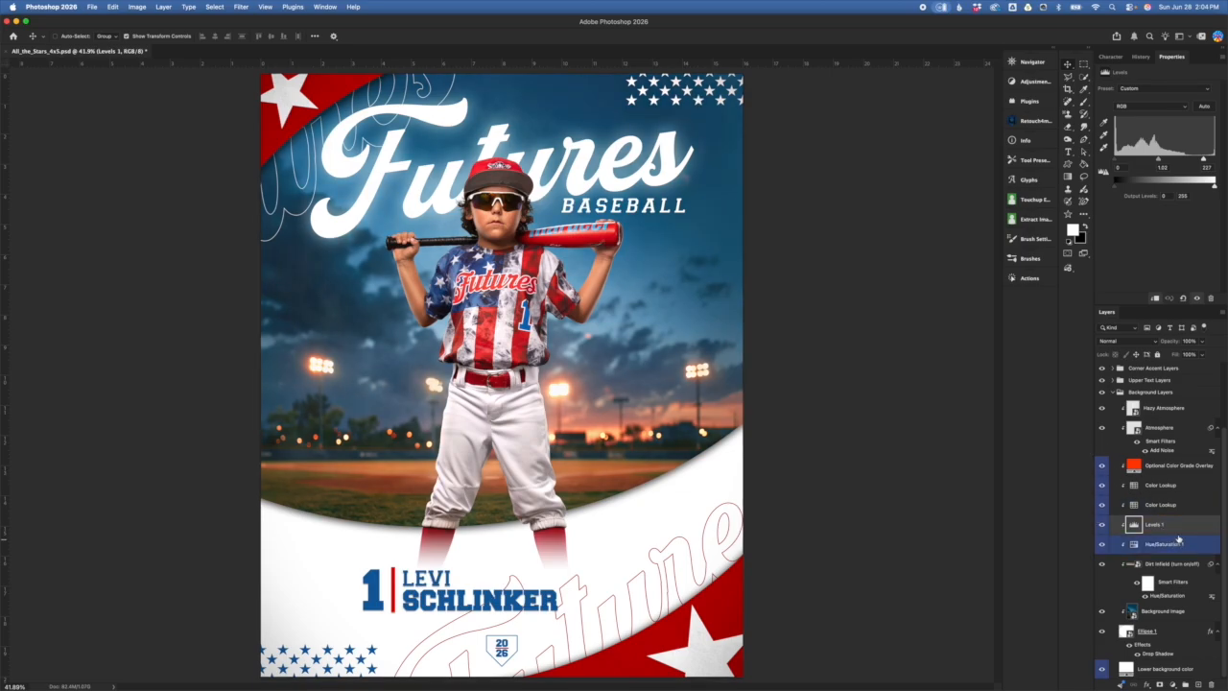
pyautogui.click(1183, 531)
pyautogui.click(1102, 525)
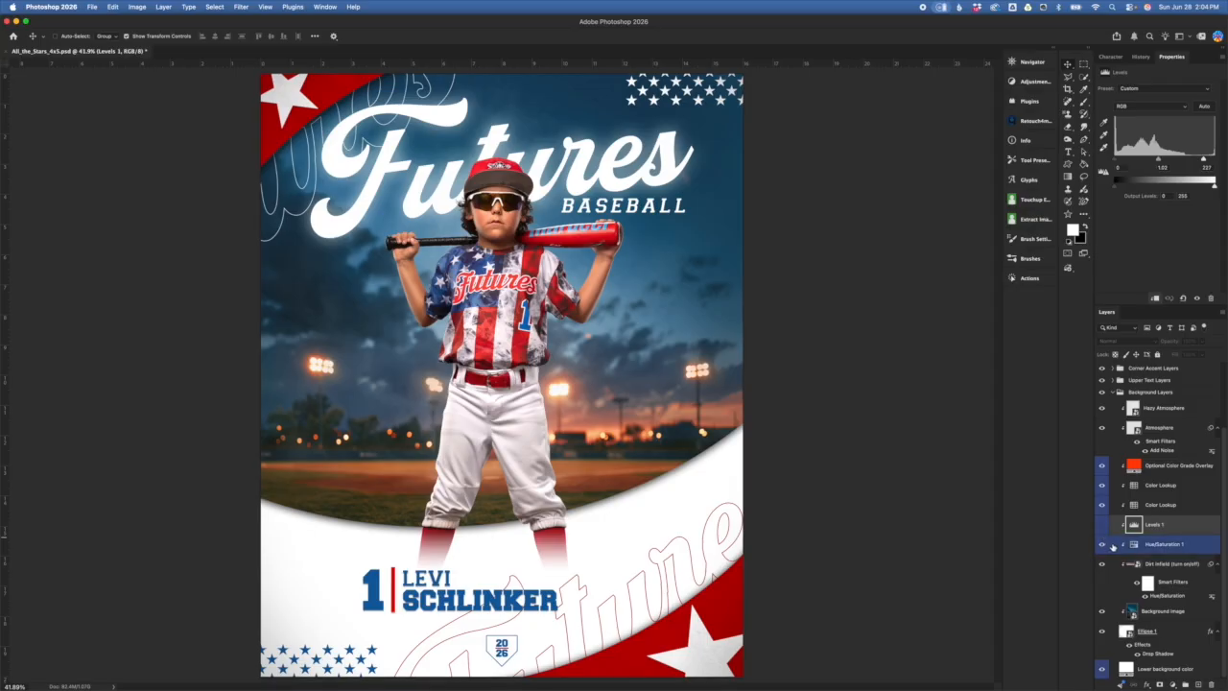
pyautogui.click(1103, 526)
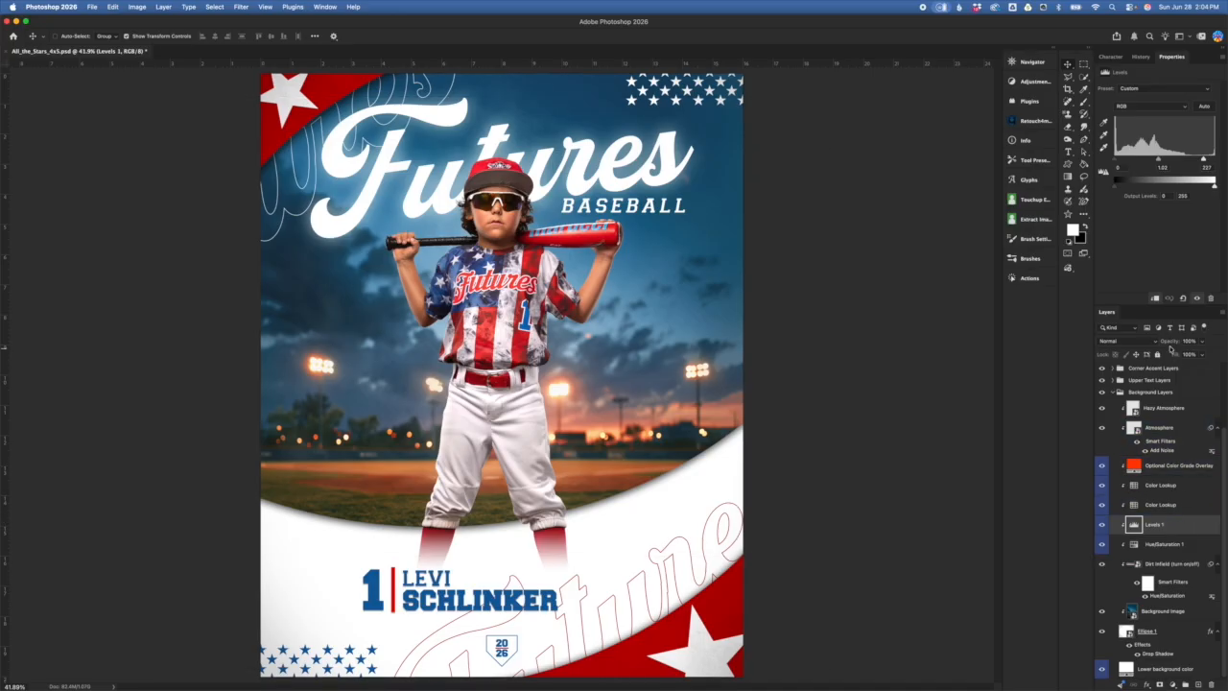
# - Review the Cyans and Blues settings of the Hue/Saturation 1 layer and glance at the sample designs on the template's Chrome page
pyautogui.click(1176, 553)
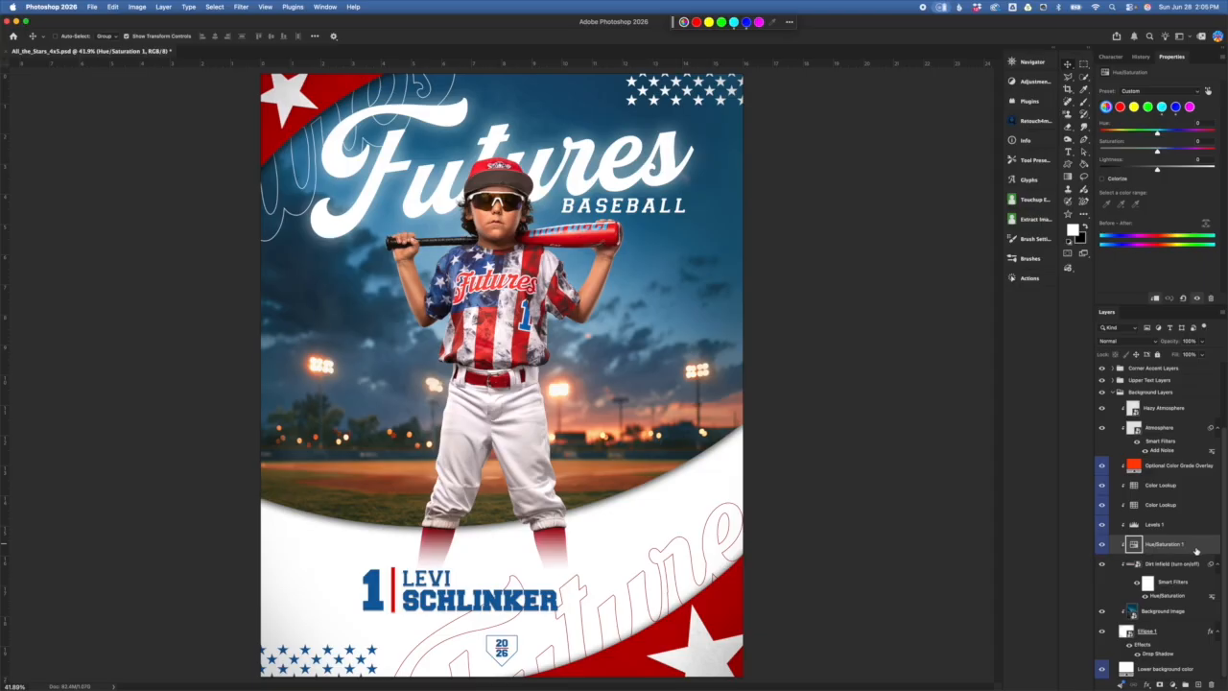
pyautogui.click(1161, 107)
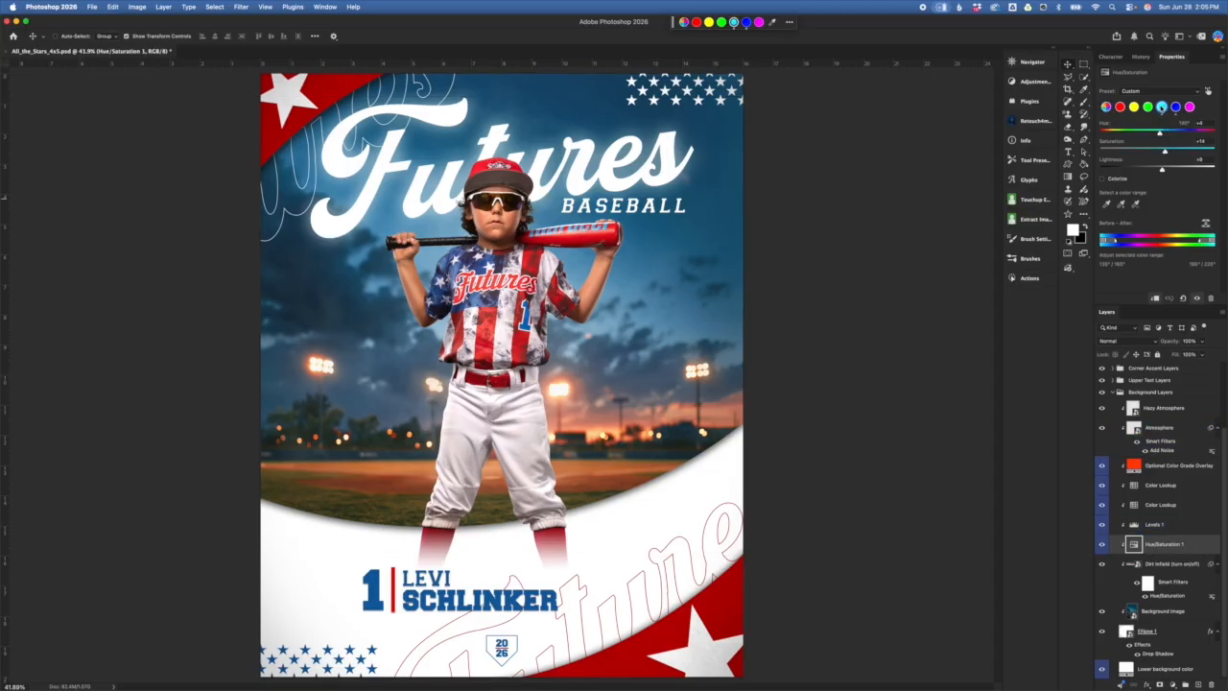
pyautogui.click(1176, 111)
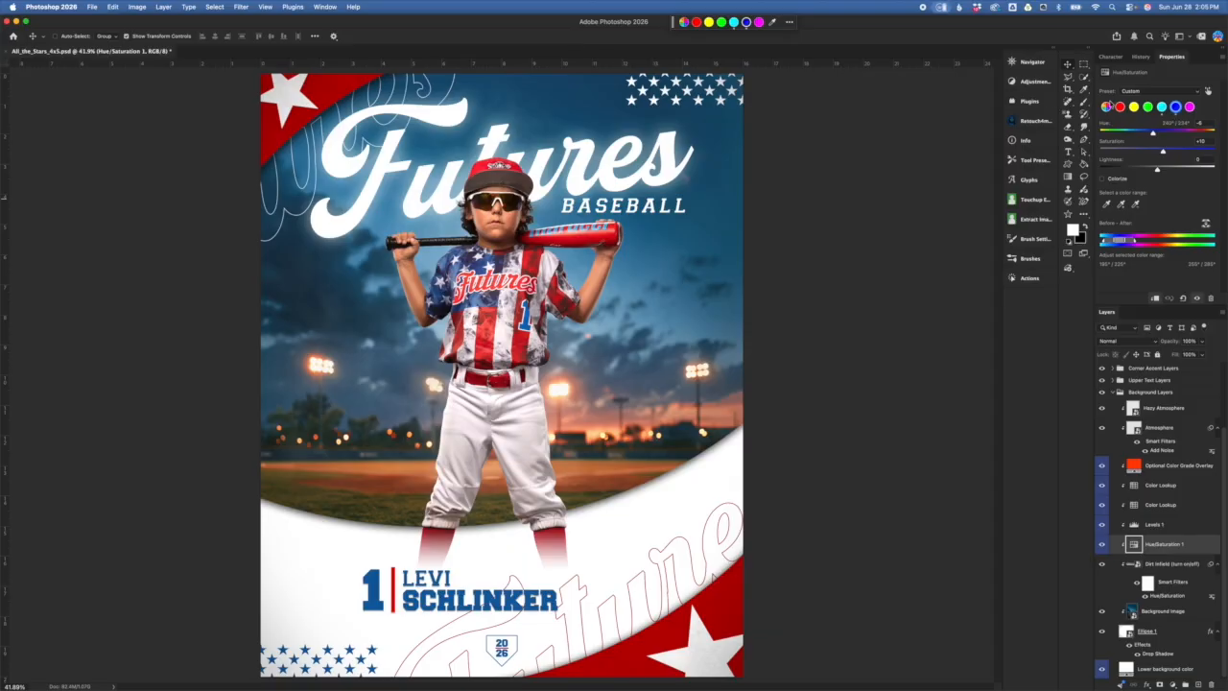
pyautogui.click(1163, 109)
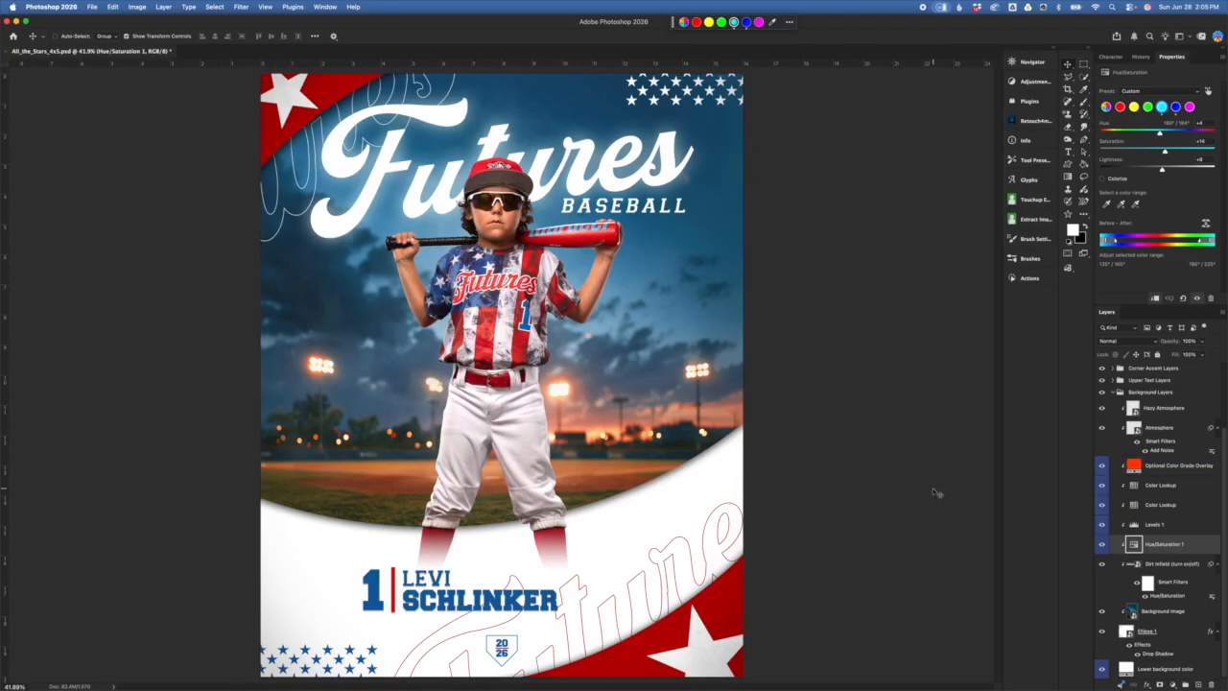
pyautogui.press('super+Tab')
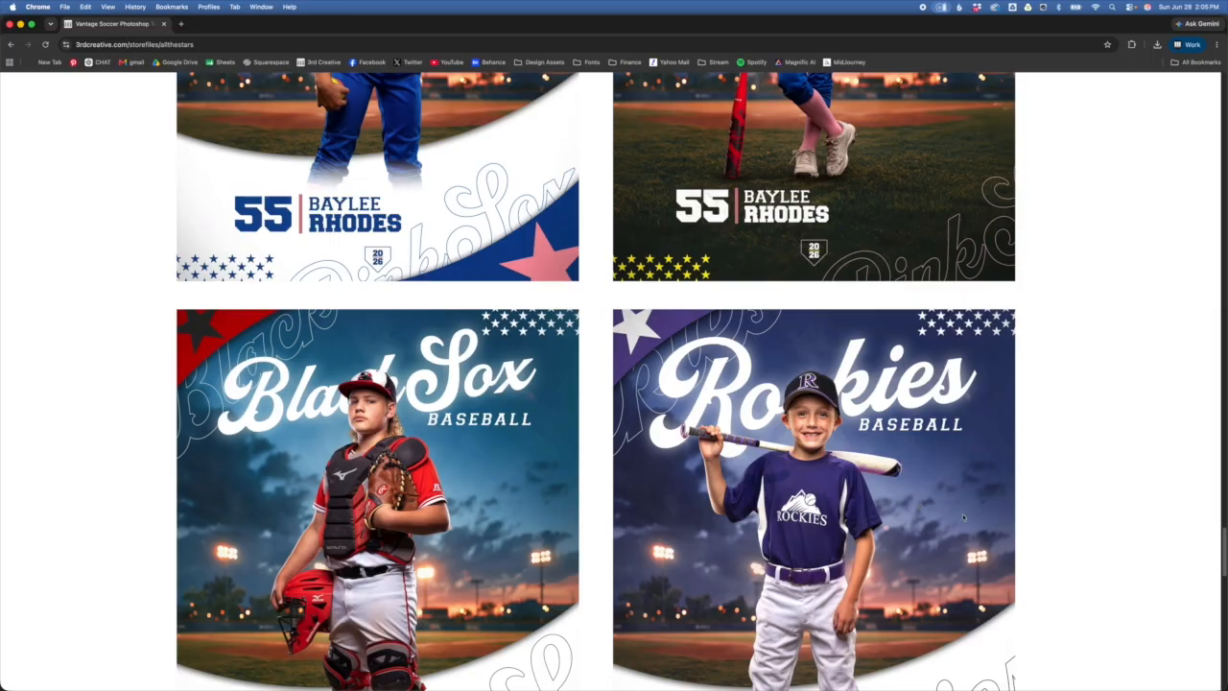
pyautogui.press('super+Tab')
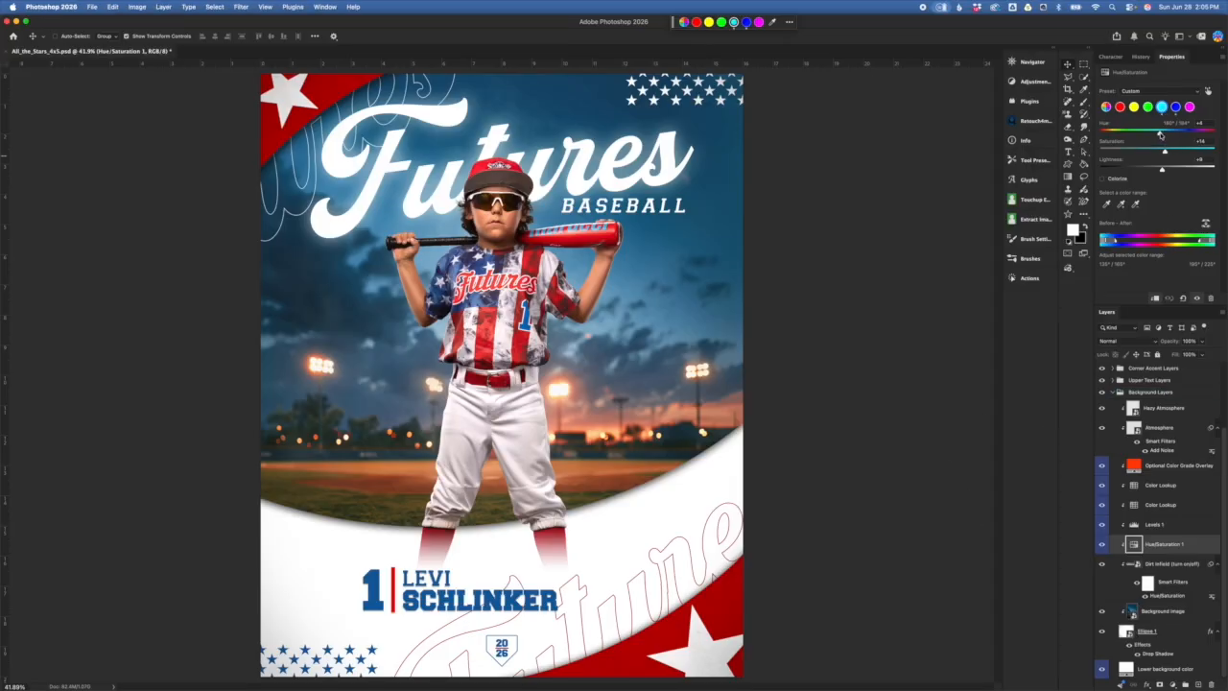
# - Try the Cyans at hue +18 and saturation +11 plus a shifted Blues hue, and undo these Hue/Saturation 1 changes
pyautogui.moveTo(1160, 134)
pyautogui.mouseDown()
pyautogui.moveTo(1192, 150)
pyautogui.moveTo(1138, 156)
pyautogui.moveTo(1165, 153)
pyautogui.mouseUp()
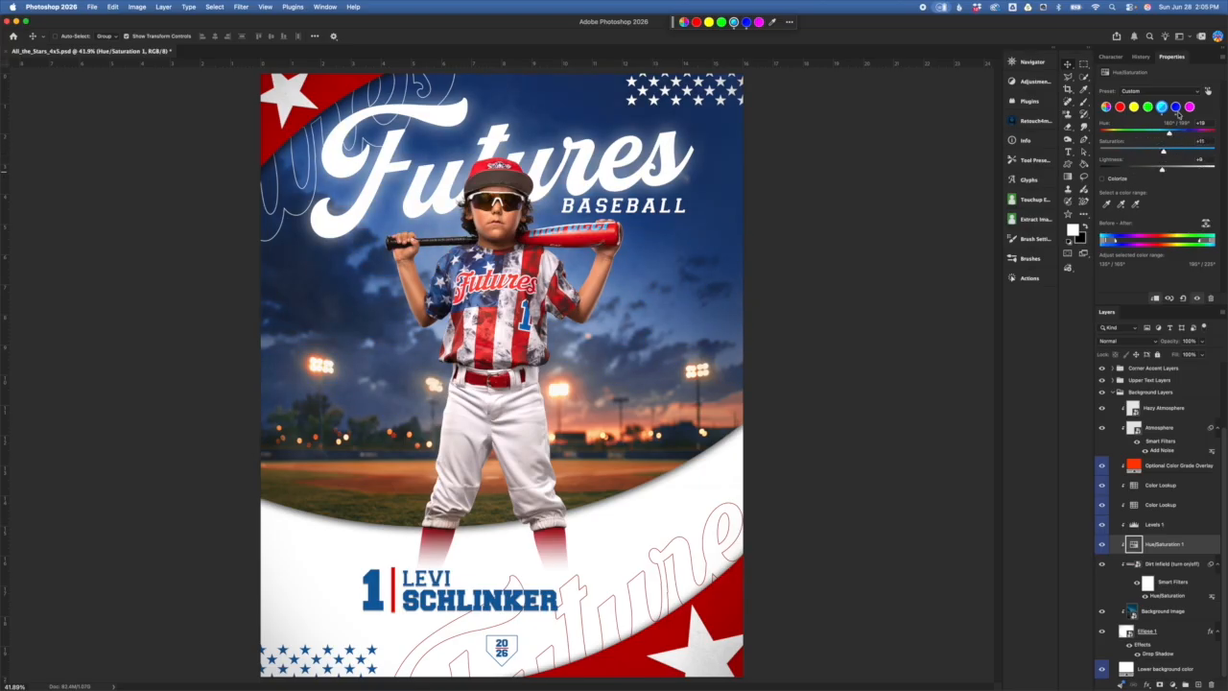
pyautogui.click(1176, 108)
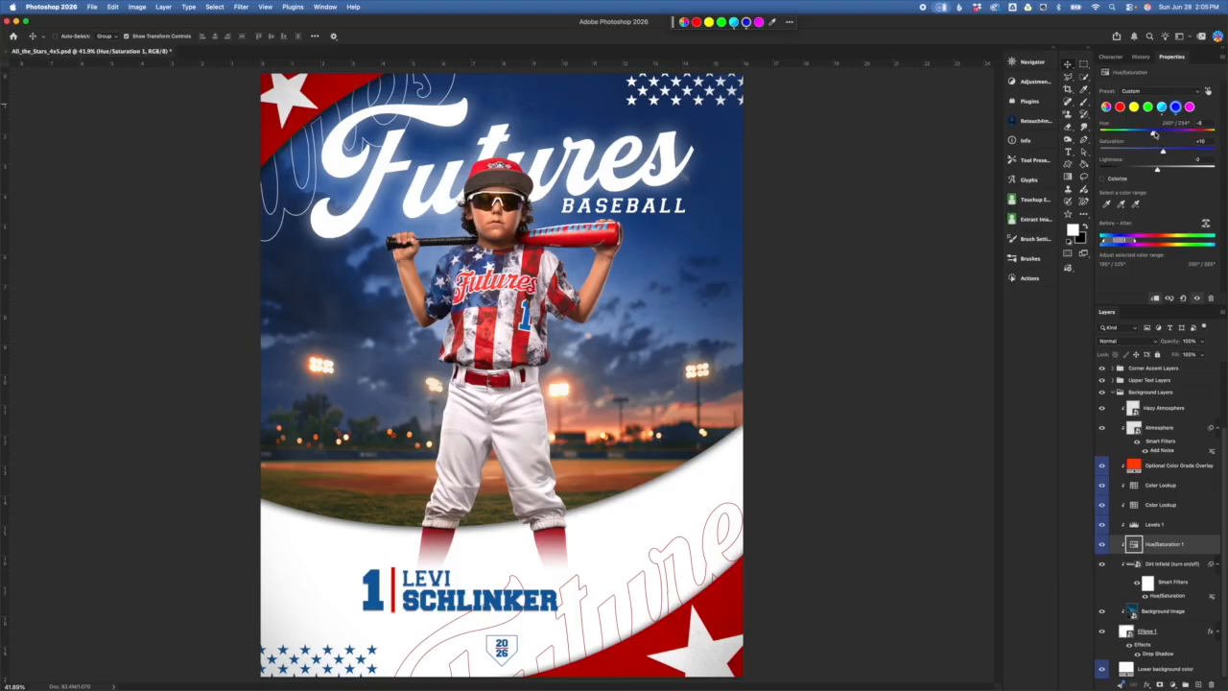
pyautogui.moveTo(1156, 134)
pyautogui.mouseDown()
pyautogui.moveTo(1172, 134)
pyautogui.moveTo(1144, 136)
pyautogui.moveTo(1168, 142)
pyautogui.mouseUp()
pyautogui.press('super+z')
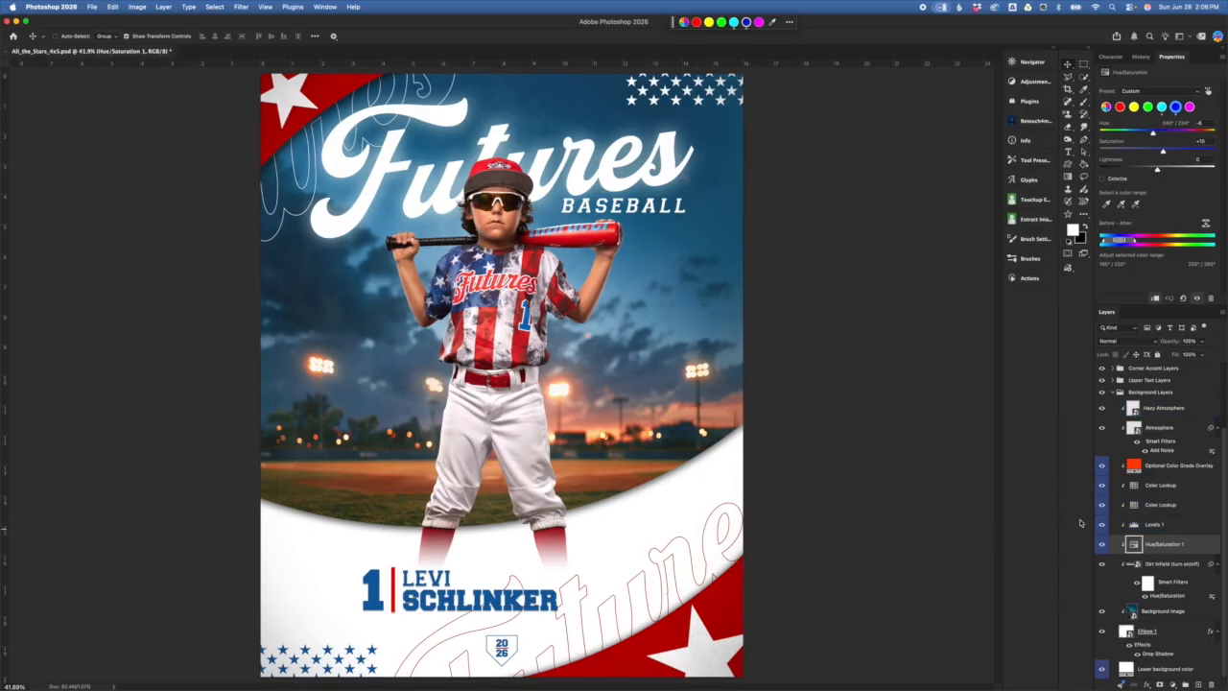
# - Go through the adjustment layers from Levels 1 up to Atmosphere and compare the background with Atmosphere hidden and shown
pyautogui.click(1192, 527)
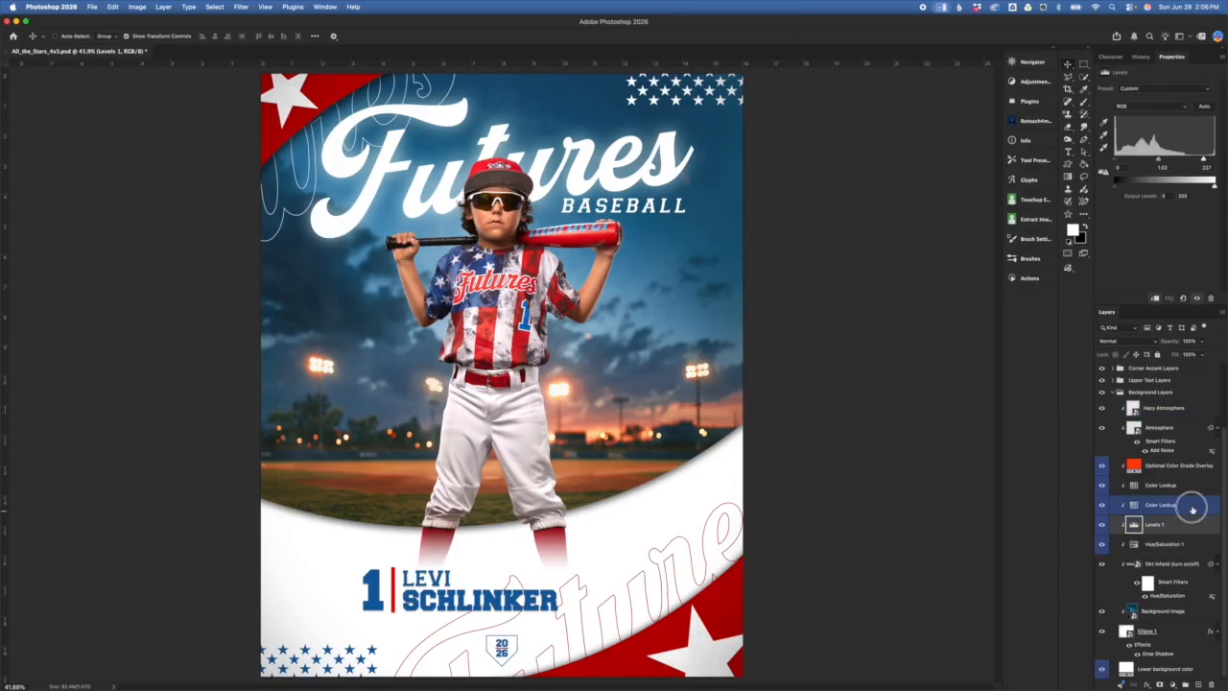
pyautogui.click(1190, 507)
pyautogui.click(1187, 487)
pyautogui.click(1180, 466)
pyautogui.click(1177, 428)
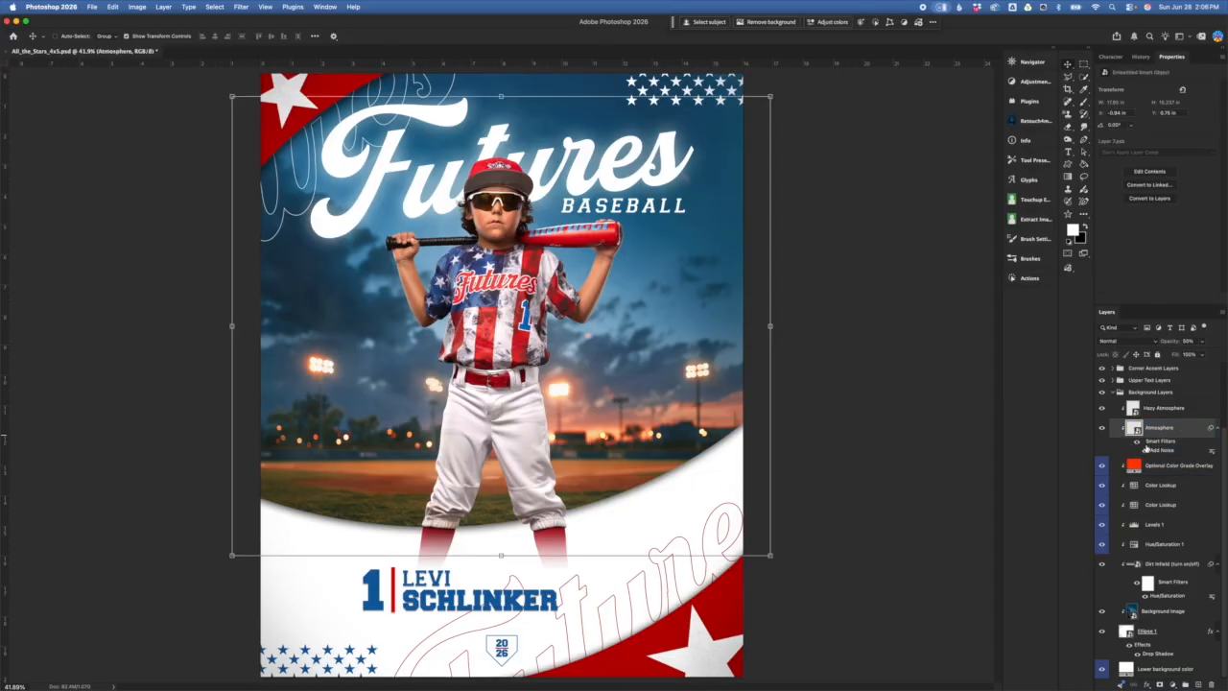
pyautogui.click(1101, 428)
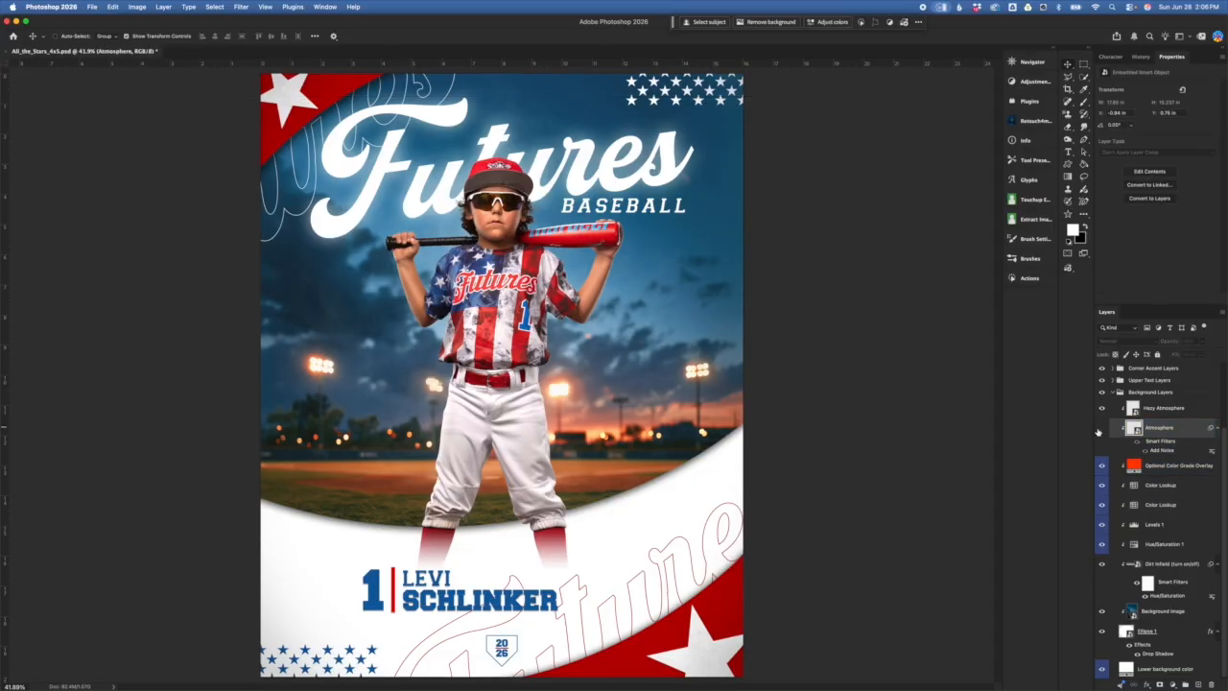
pyautogui.click(1102, 428)
# - Compare the background with the Hazy Atmosphere layer hidden and shown, and review it alongside the Atmosphere layer
pyautogui.click(1171, 414)
pyautogui.click(1101, 410)
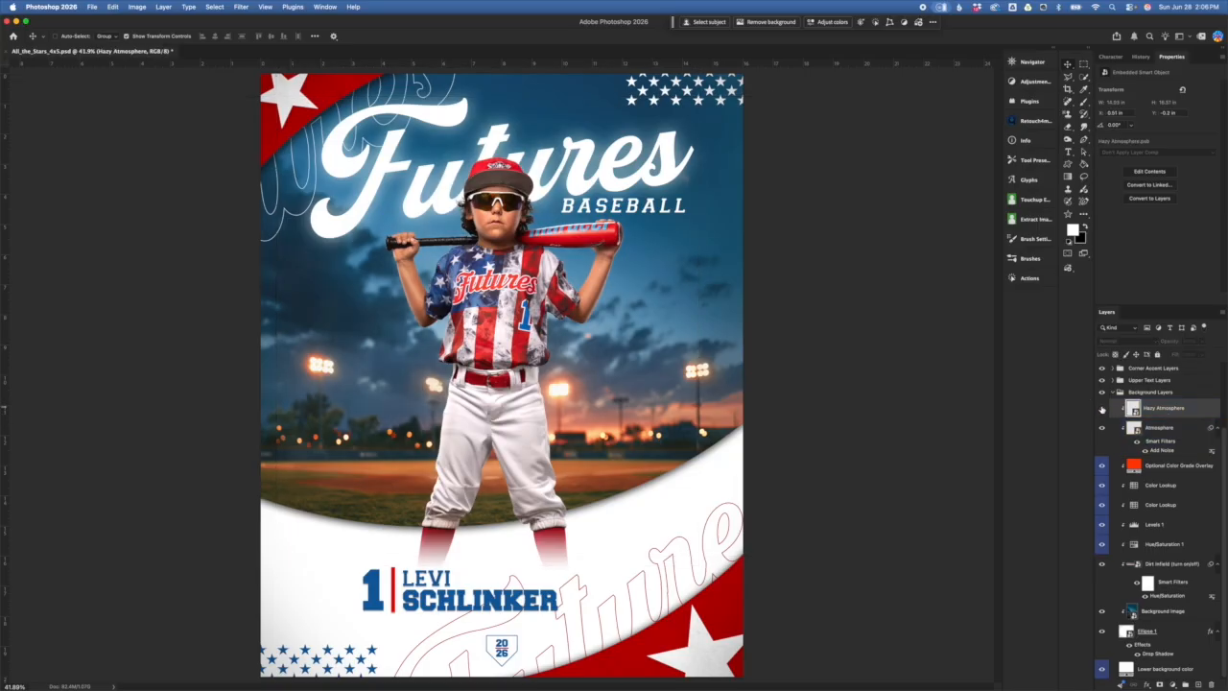
pyautogui.click(1102, 409)
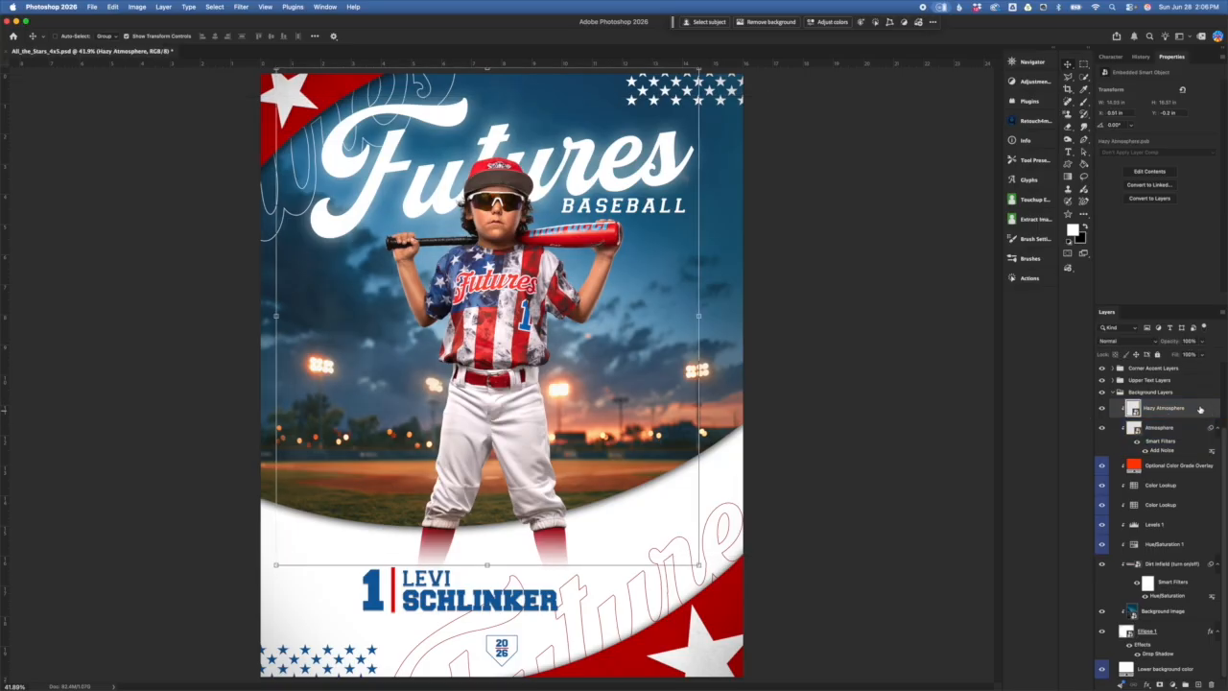
pyautogui.click(1195, 428)
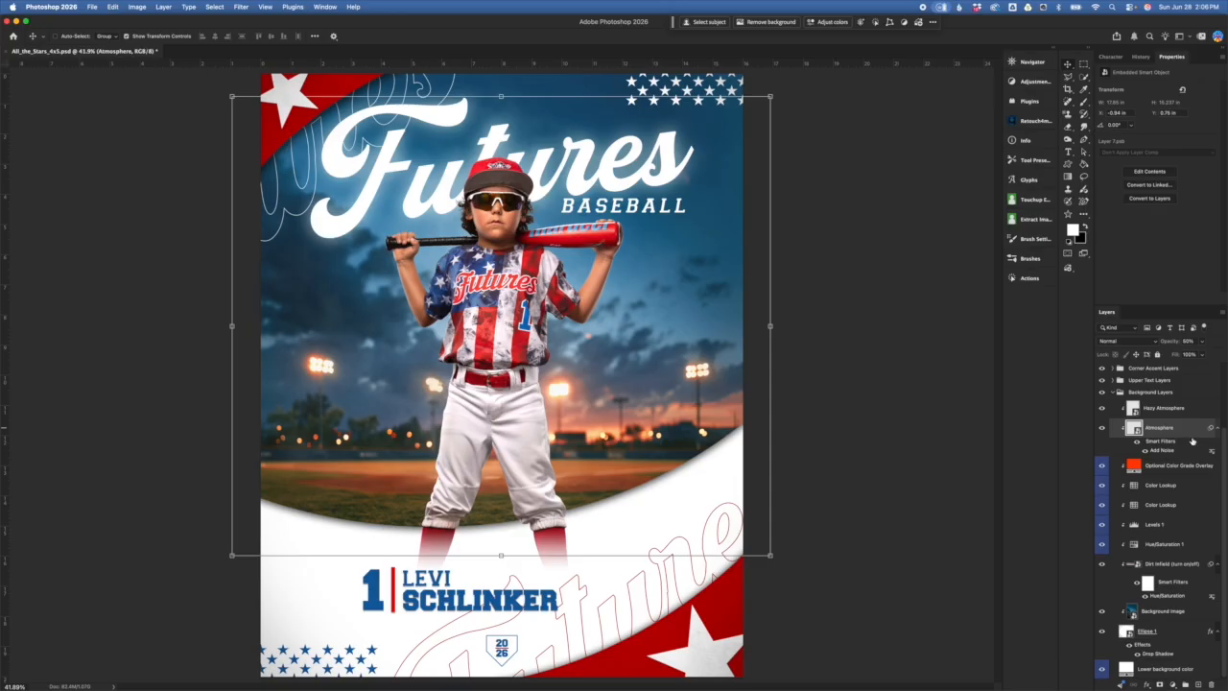
pyautogui.click(1189, 414)
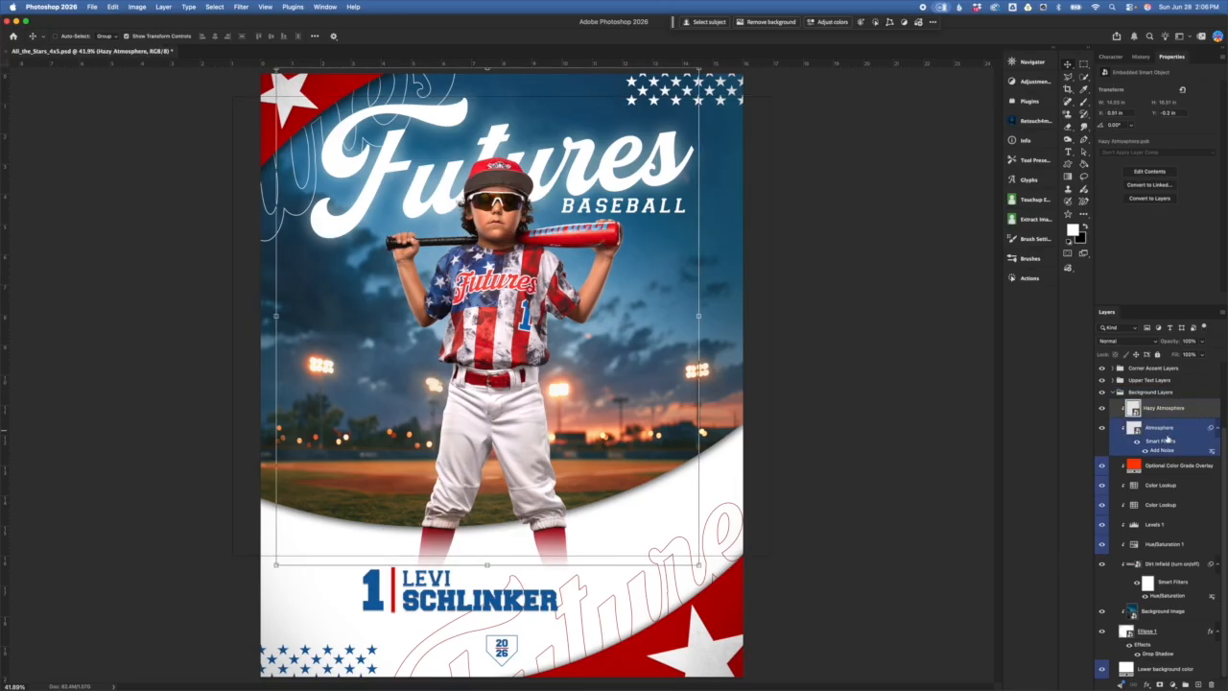
pyautogui.click(1161, 394)
pyautogui.click(1193, 412)
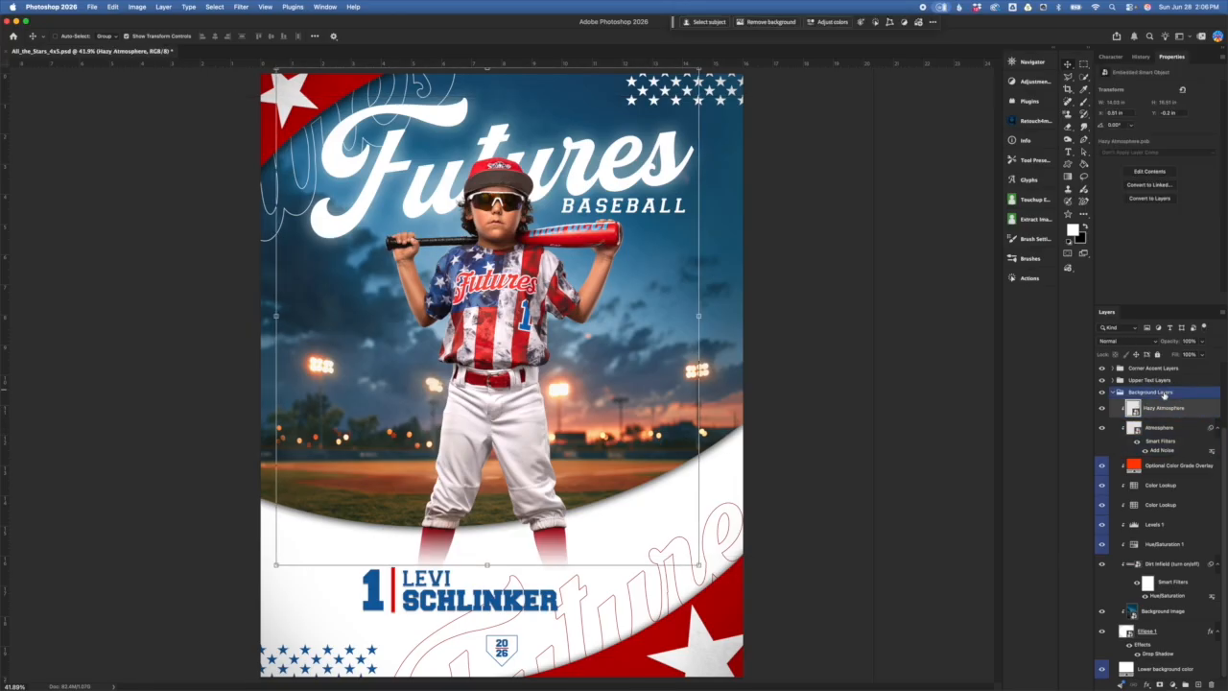
# - Collapse the Background Layers group and compare the design with the whole group hidden and shown
pyautogui.click(1162, 394)
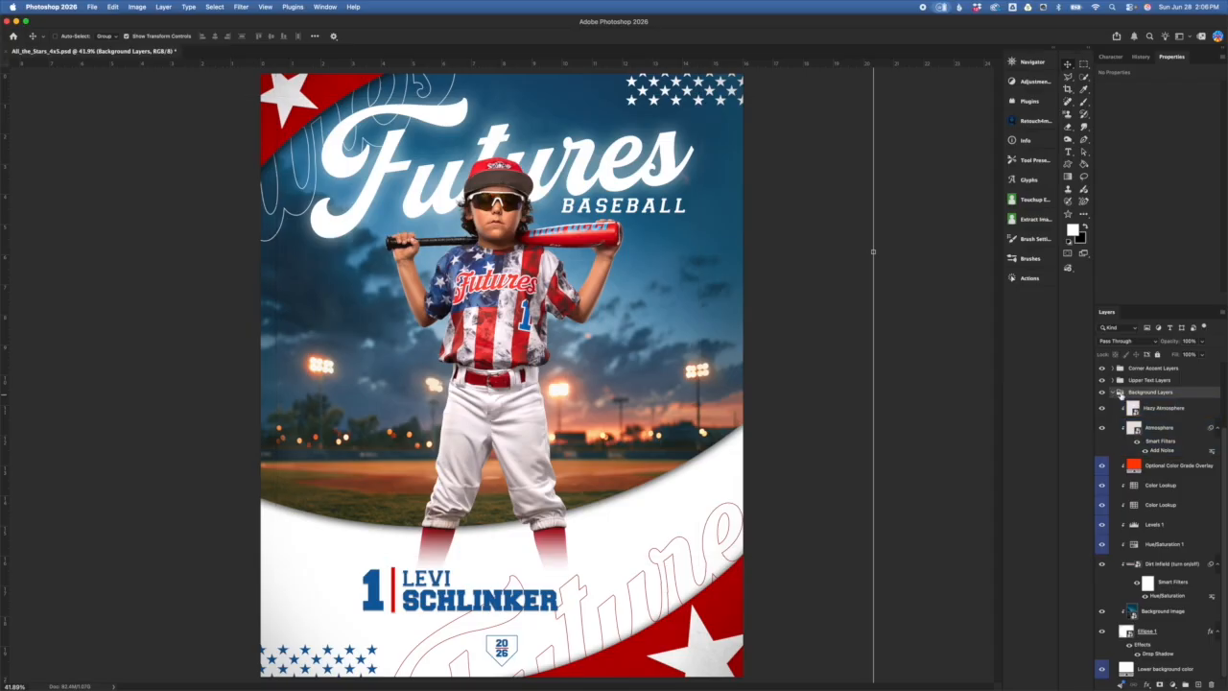
pyautogui.click(1114, 392)
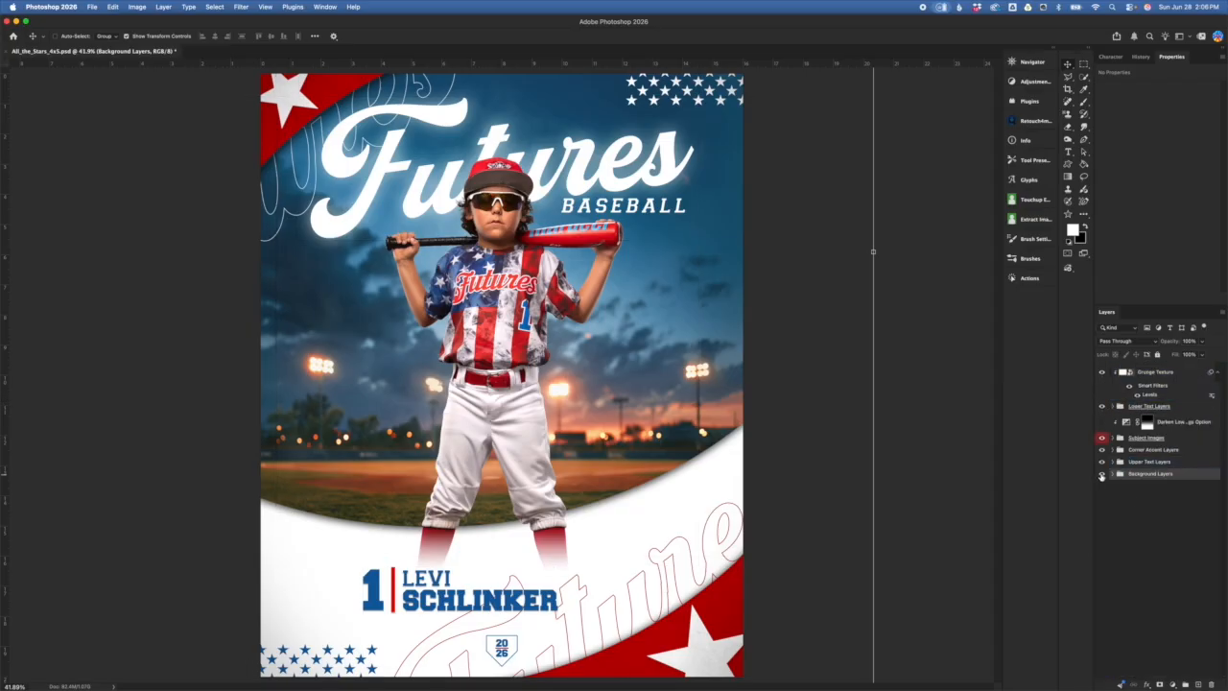
pyautogui.click(1102, 474)
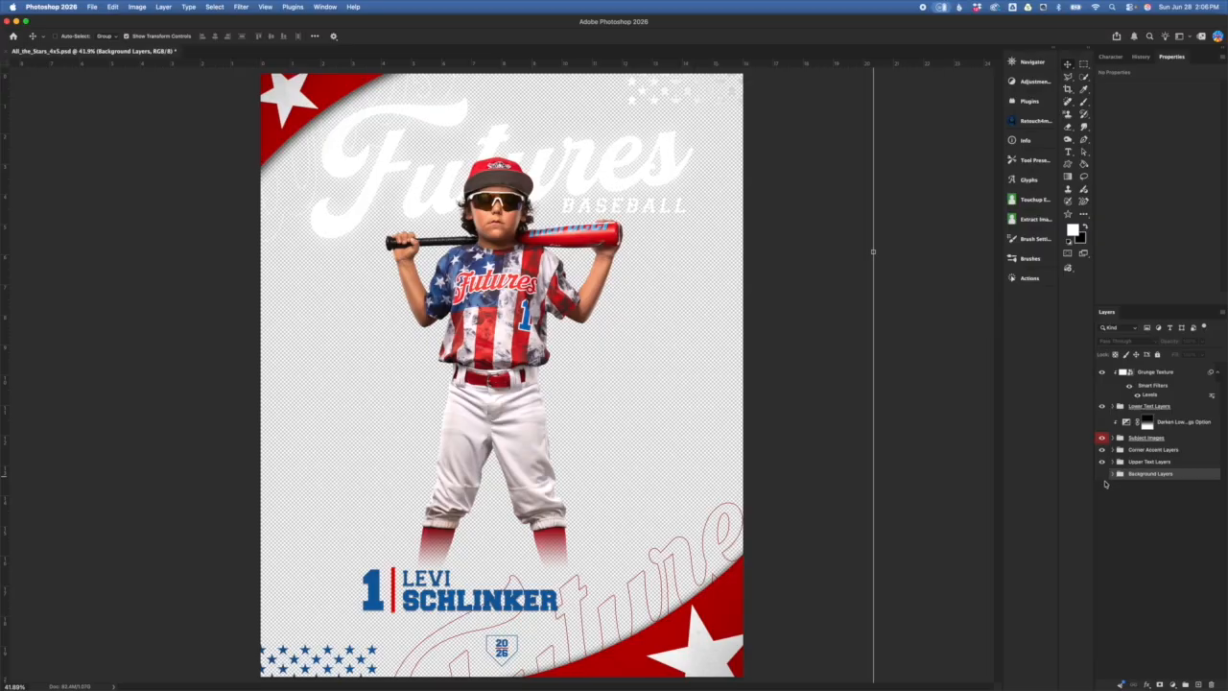
pyautogui.click(1102, 474)
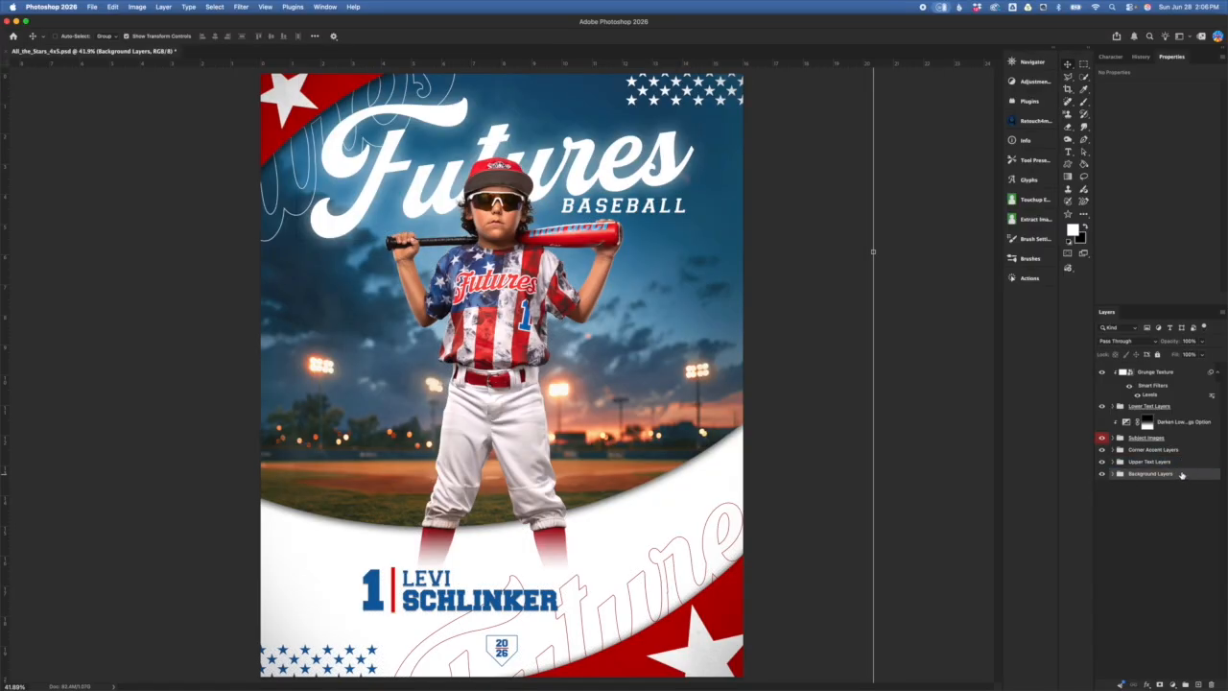
# - Expand the Upper Text Layers group and inspect its Team Name and Sport Name text layers
pyautogui.click(1156, 437)
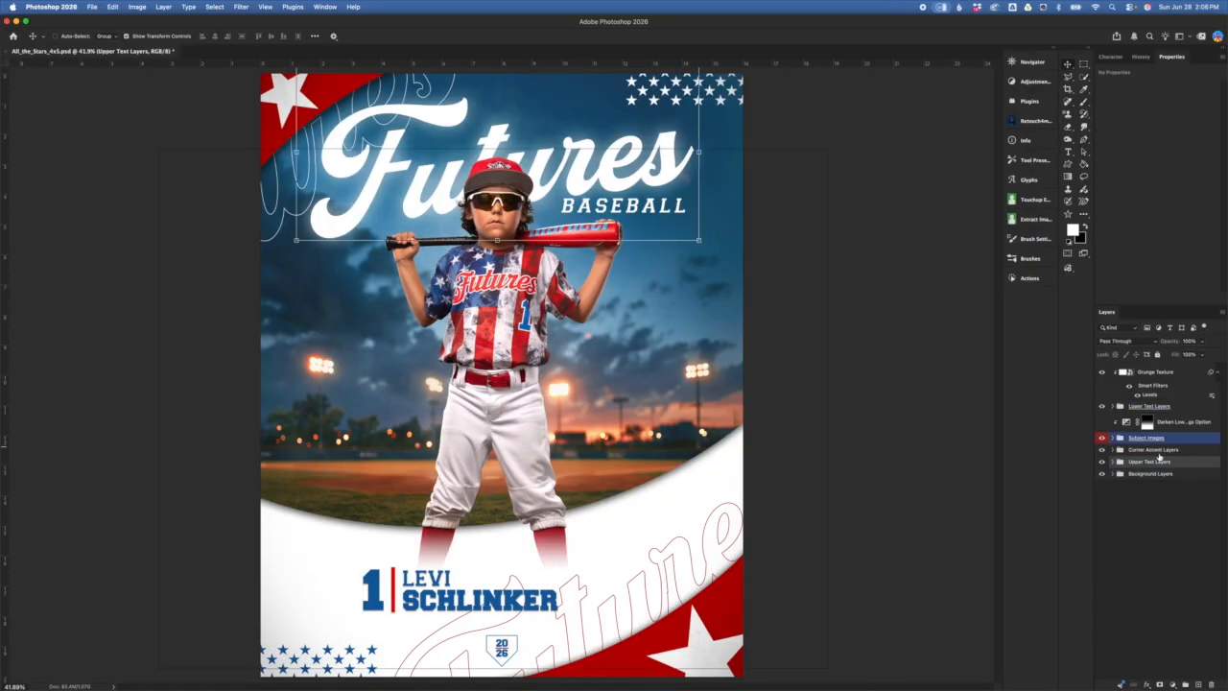
pyautogui.moveTo(1160, 456); pyautogui.dragTo(1151, 471)
pyautogui.click(1113, 462)
pyautogui.click(1172, 478)
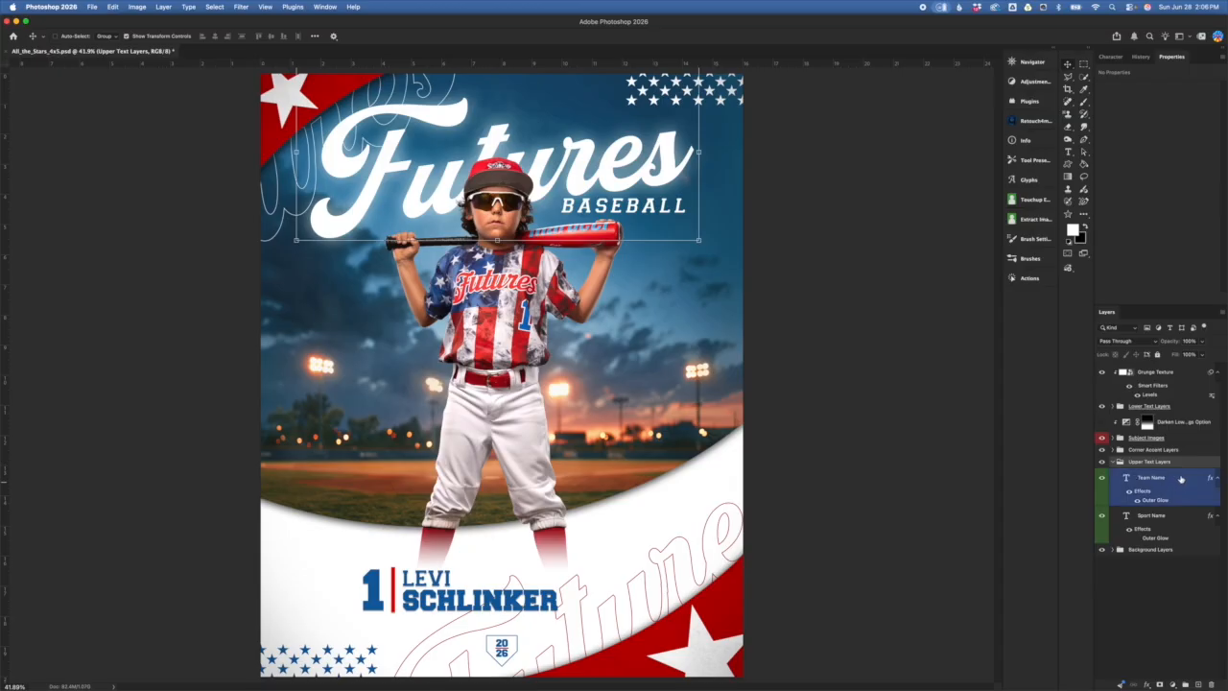
pyautogui.click(1193, 525)
pyautogui.click(1186, 484)
pyautogui.click(1186, 526)
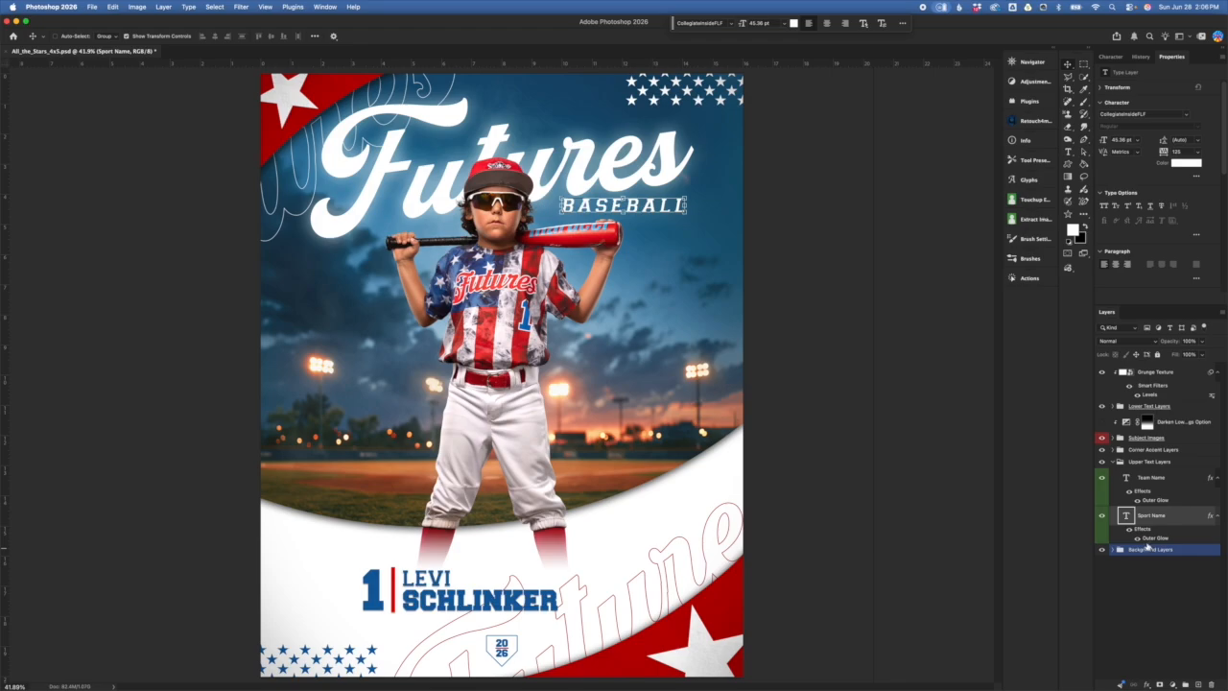
# - Review the Sport Name layer's Outer Glow settings without changing them, and turn off its outer glow
pyautogui.doubleClick(1153, 538)
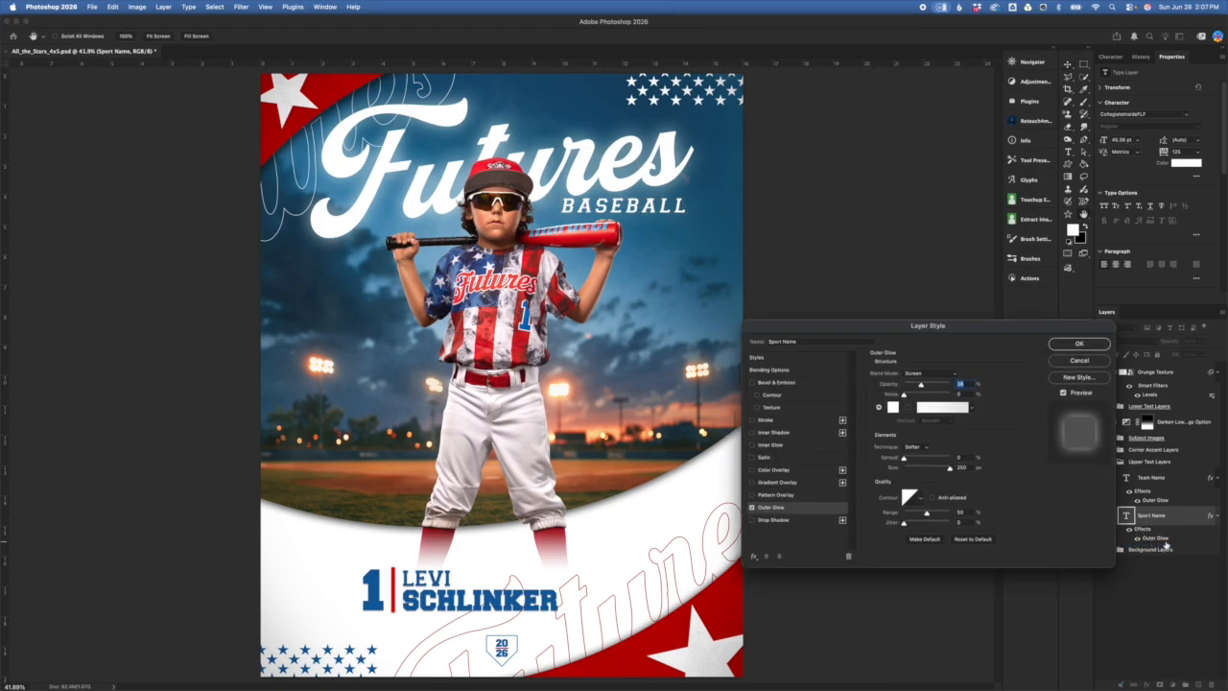
pyautogui.moveTo(972, 331); pyautogui.dragTo(962, 320)
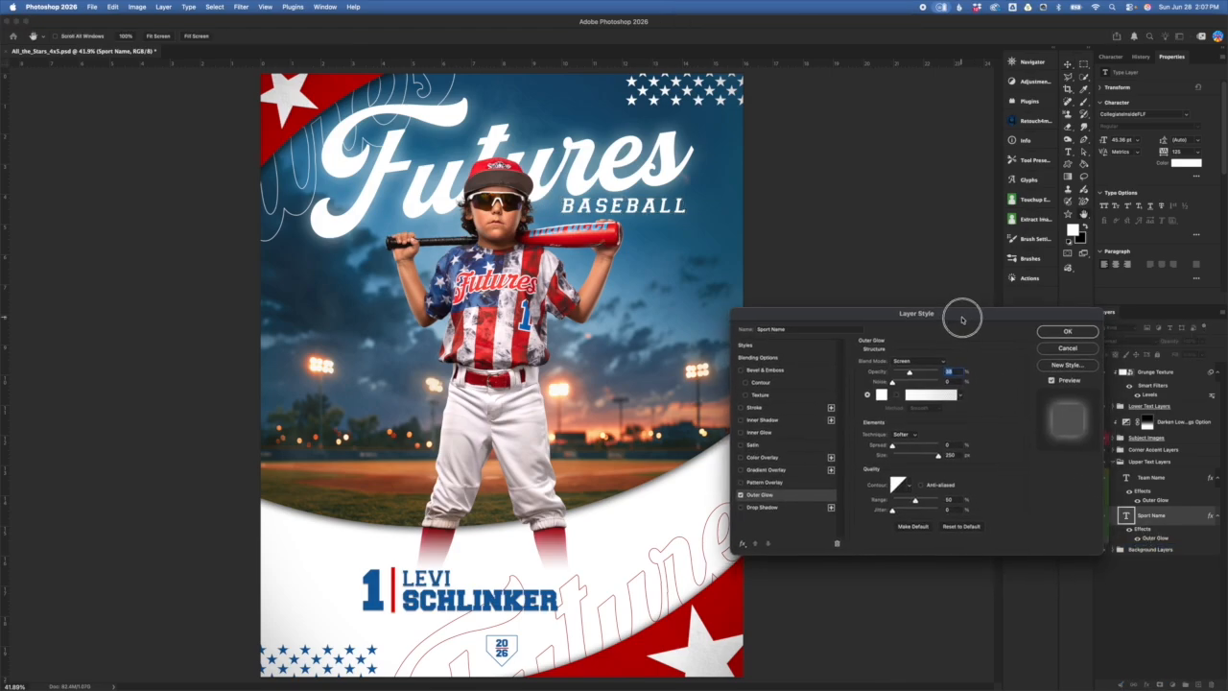
pyautogui.click(1084, 351)
pyautogui.click(1138, 539)
# - Replace the Team Name layer's text with "Hawks"
pyautogui.click(1180, 481)
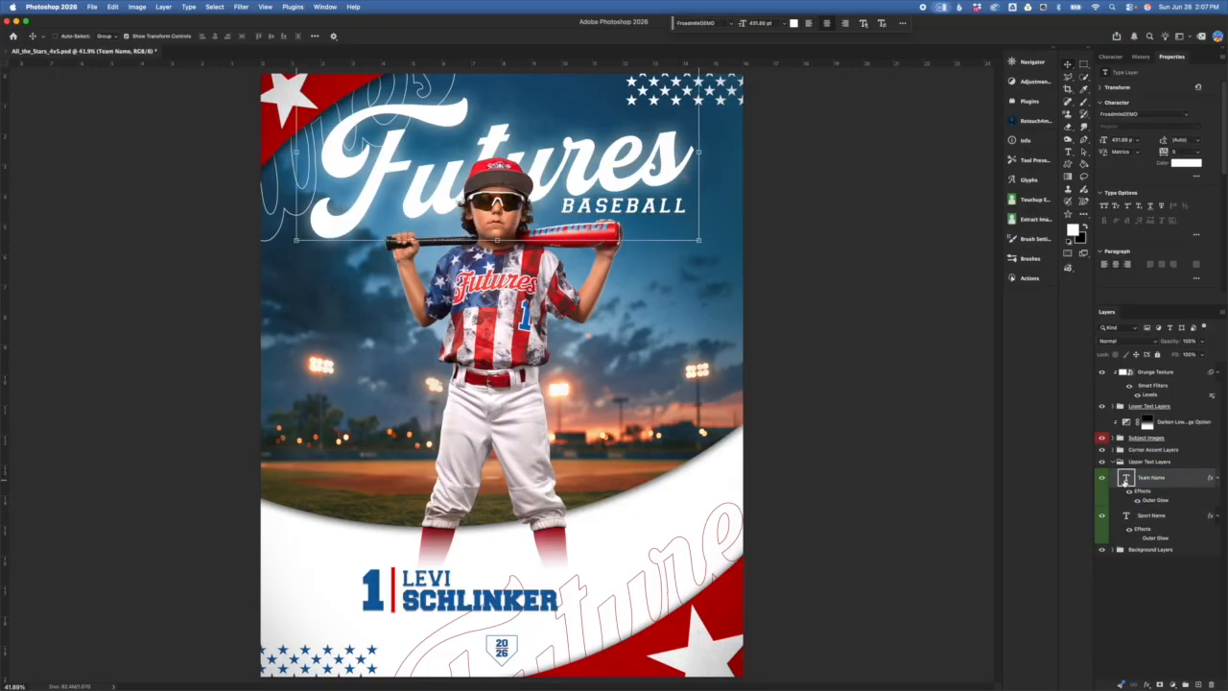
pyautogui.doubleClick(1127, 480)
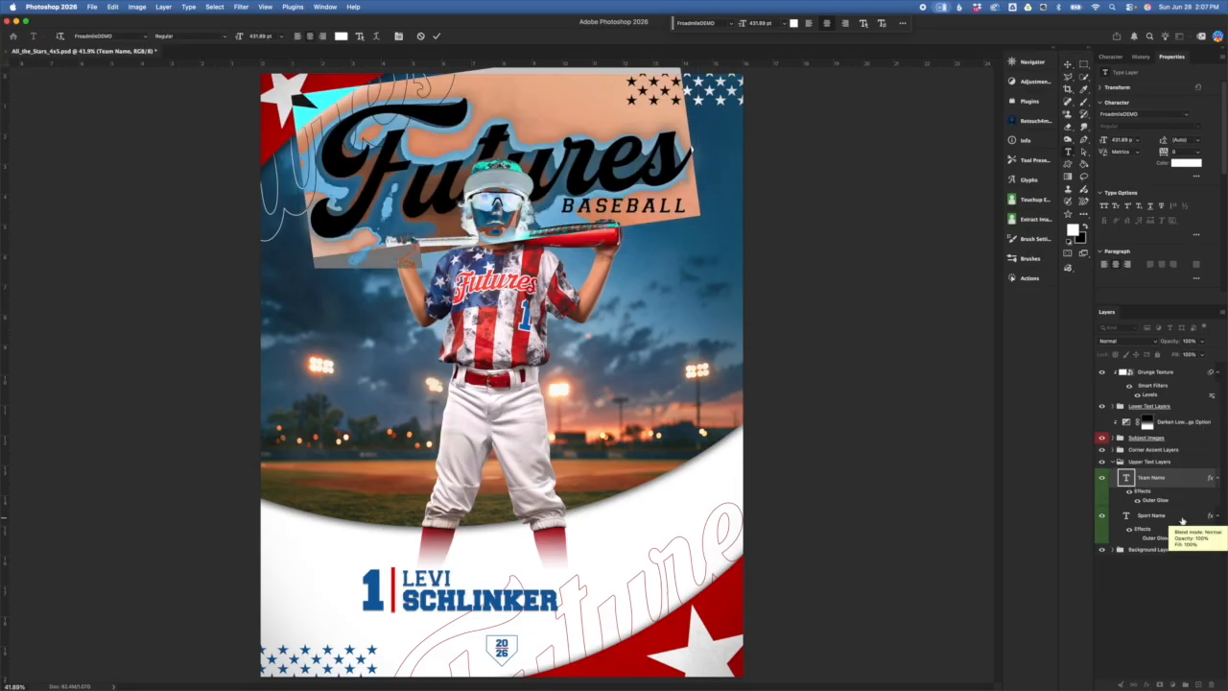
pyautogui.write('Hawks')
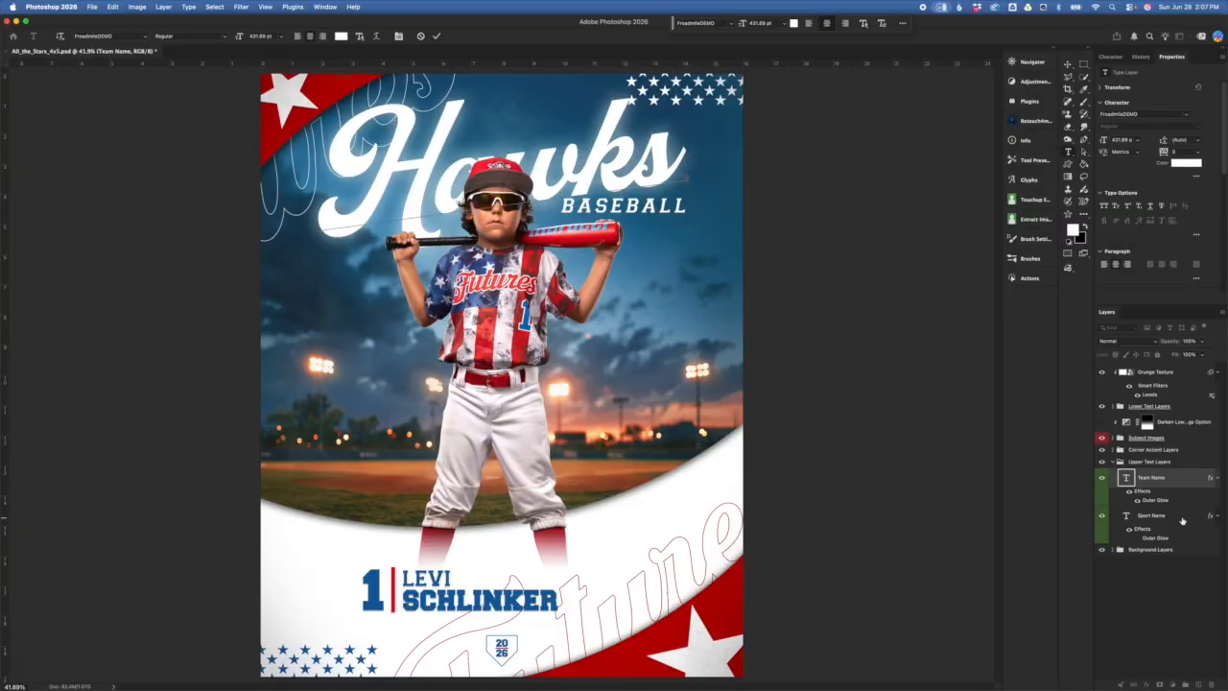
# - Confirm the Hawks team name text and put it through a free transform, keeping its size
pyautogui.click(437, 35)
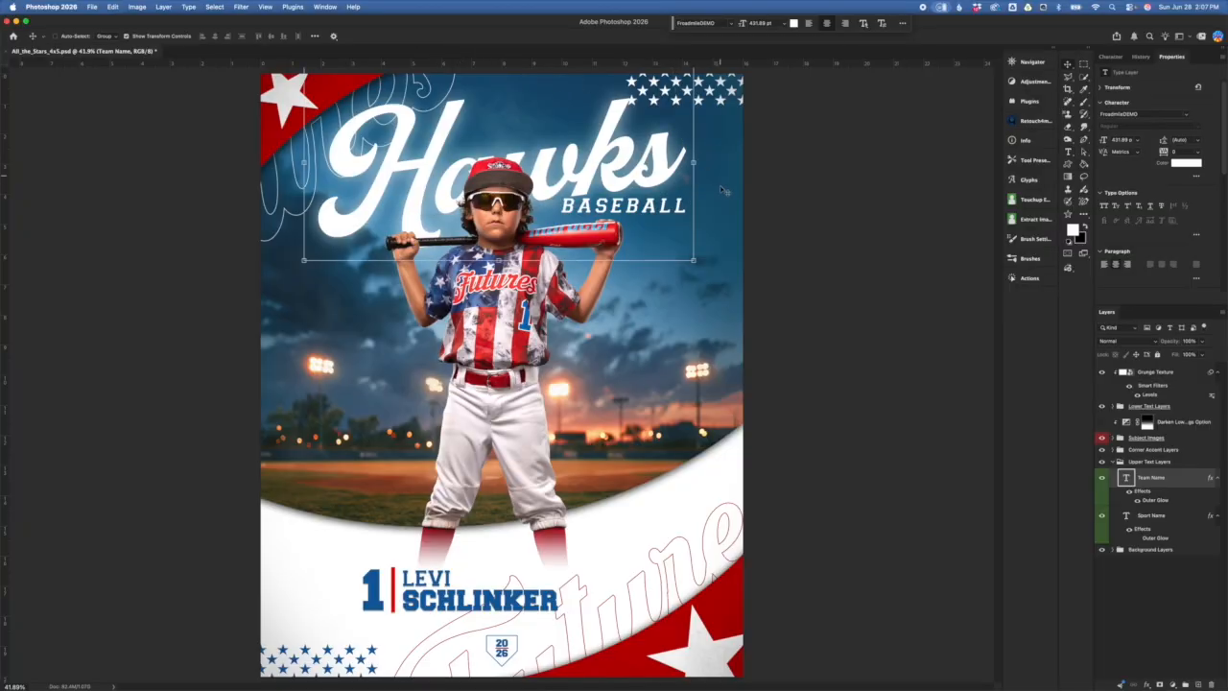
pyautogui.press('super+t')
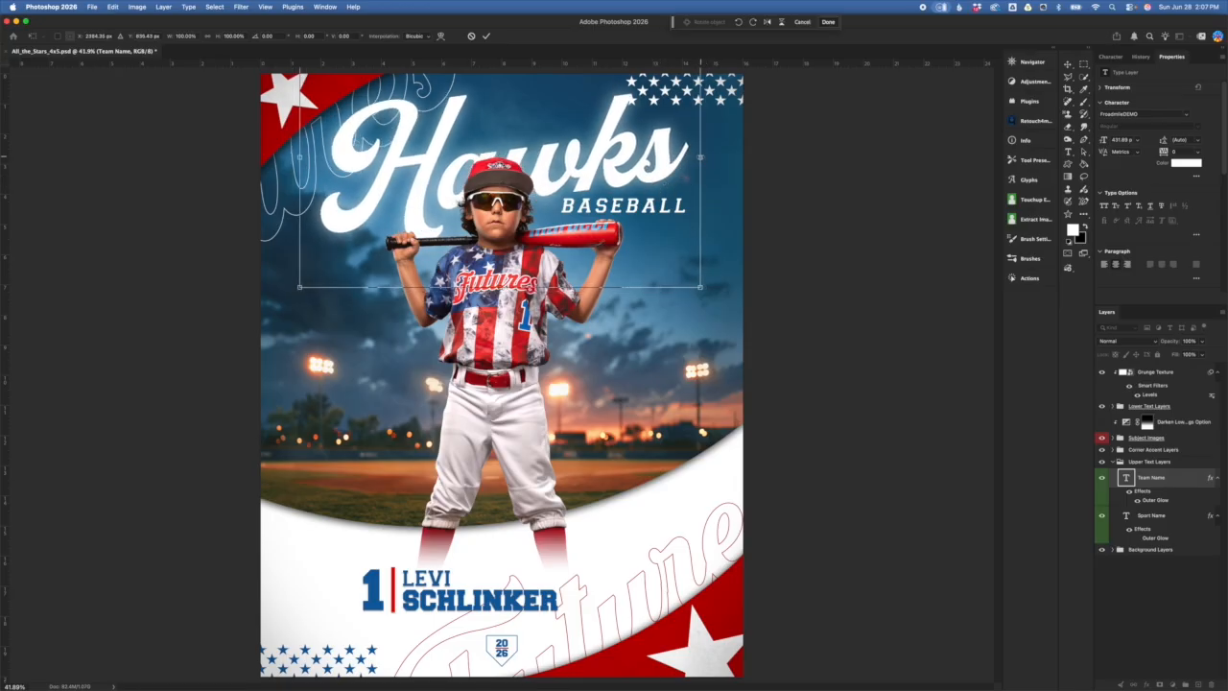
pyautogui.moveTo(699, 157)
pyautogui.mouseDown()
pyautogui.moveTo(765, 132)
pyautogui.moveTo(681, 161)
pyautogui.moveTo(698, 158)
pyautogui.mouseUp()
pyautogui.click(487, 36)
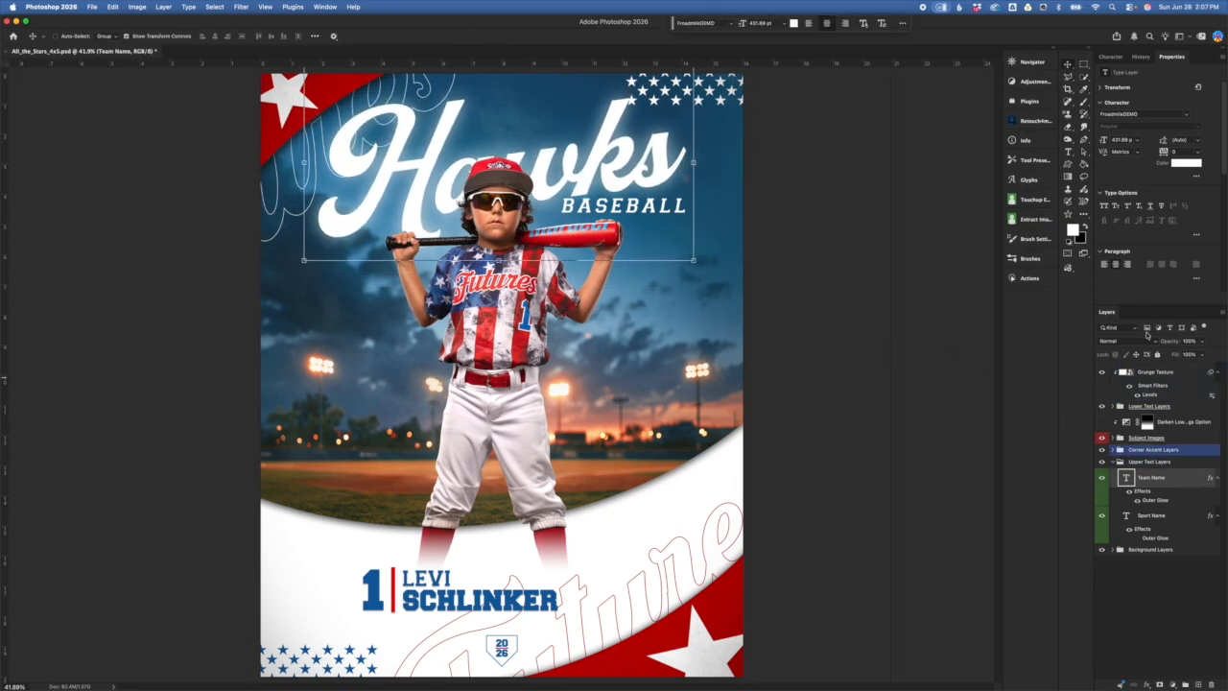
# - Turn off the Team Name layer's outer glow and check its text colour without changing it
pyautogui.click(1150, 509)
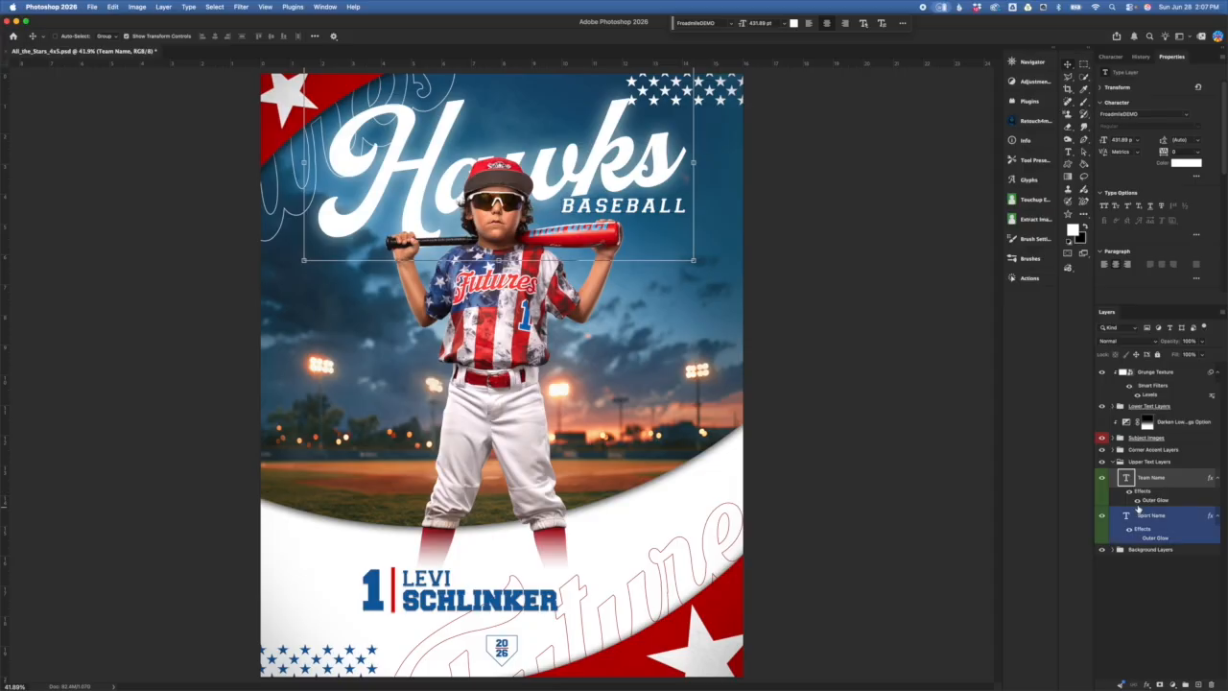
pyautogui.click(1138, 504)
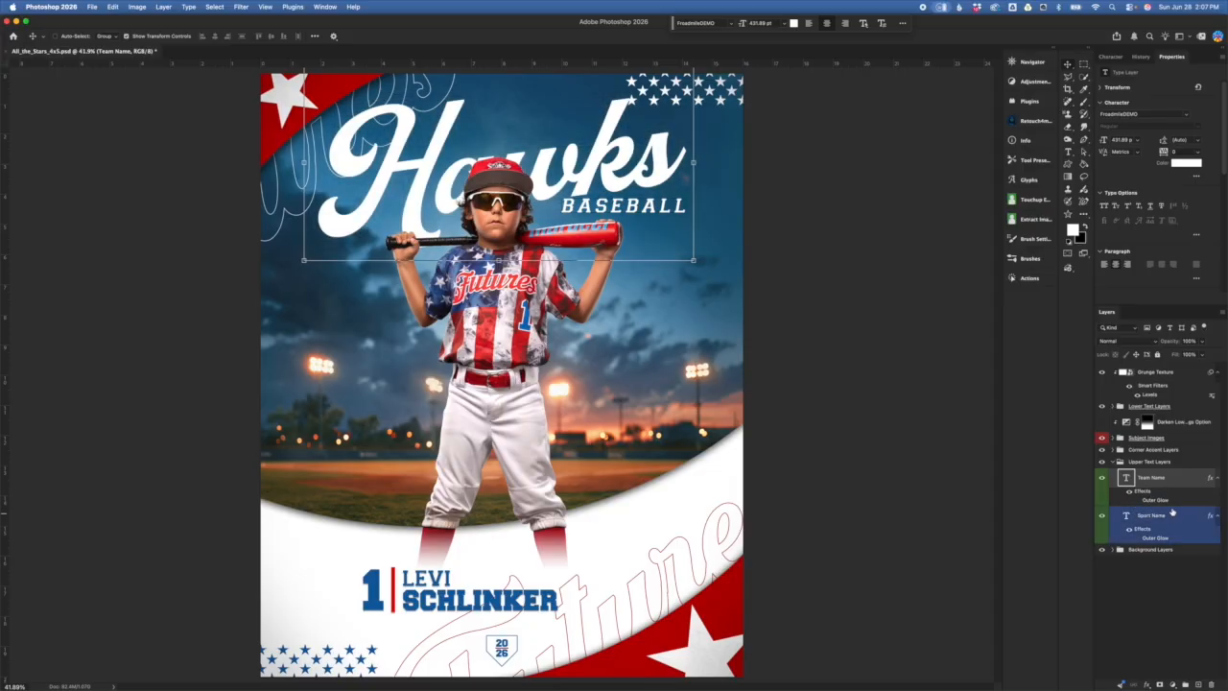
pyautogui.click(1186, 165)
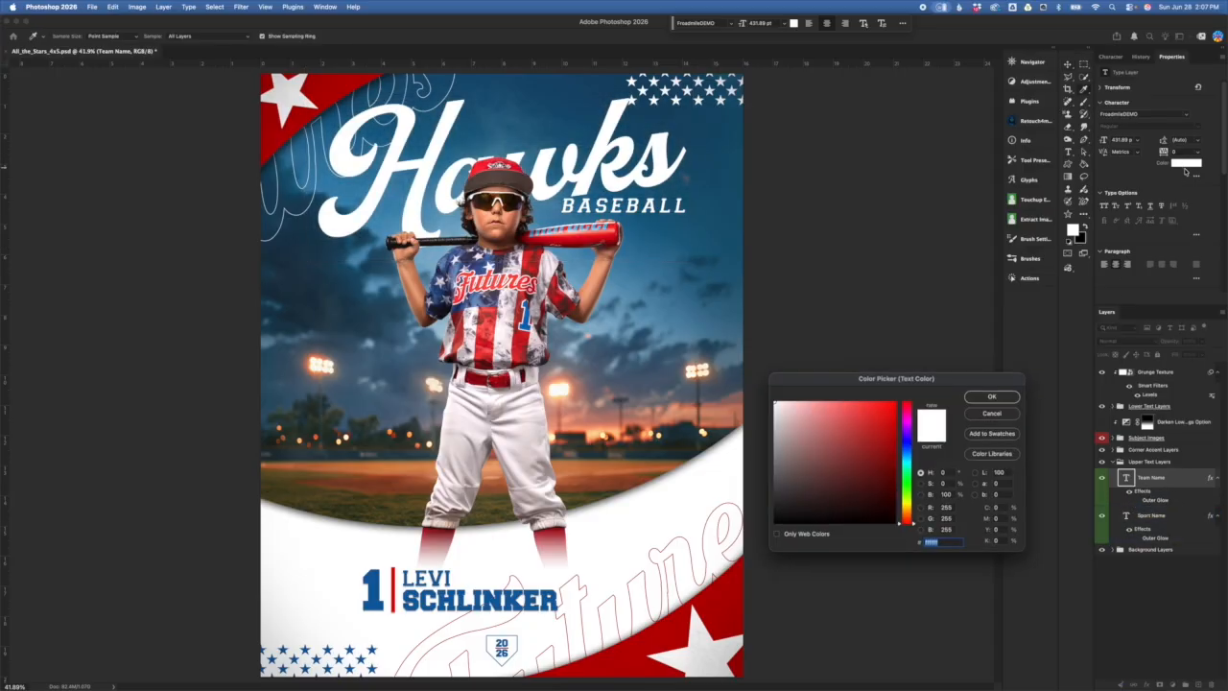
pyautogui.click(894, 414)
pyautogui.click(1004, 415)
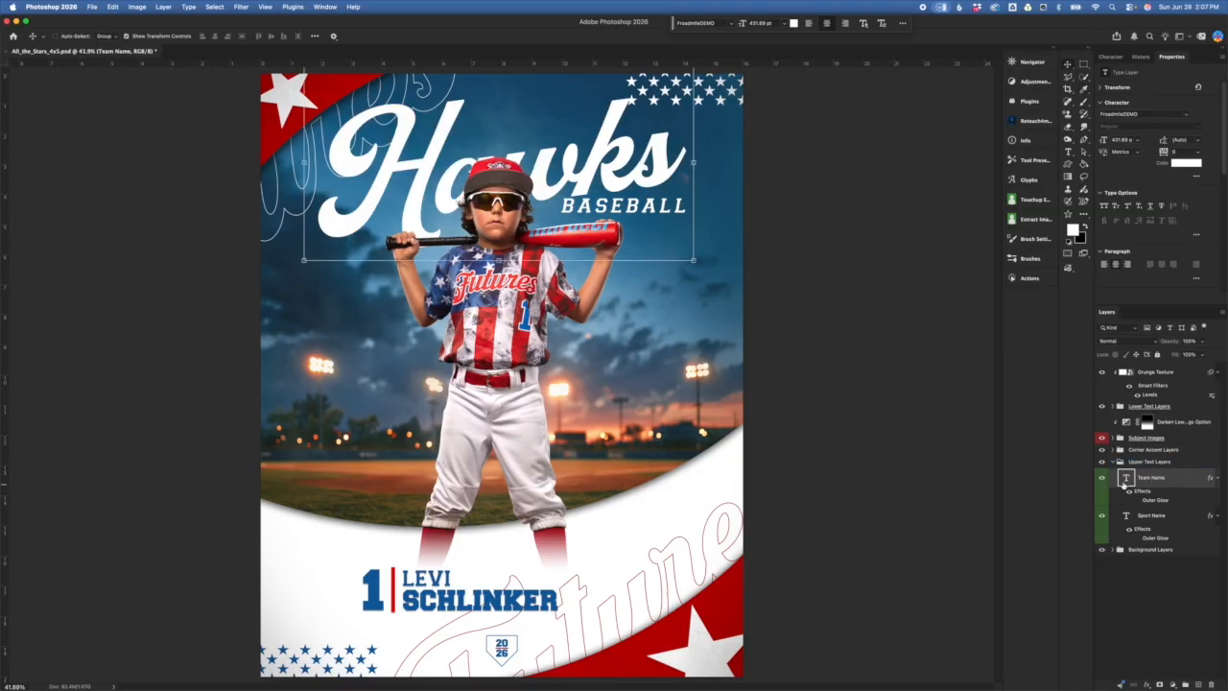
# - Try bright green as the Team Name text colour, then discard the colour change and leave text editing
pyautogui.doubleClick(1124, 481)
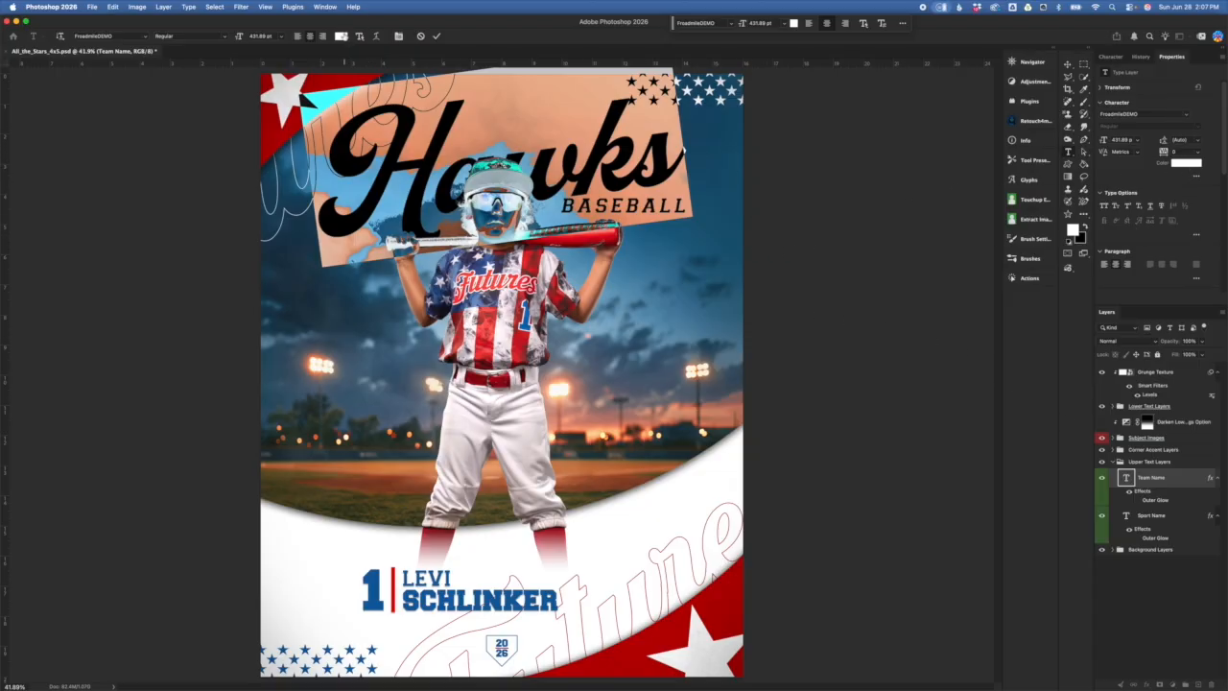
pyautogui.click(341, 36)
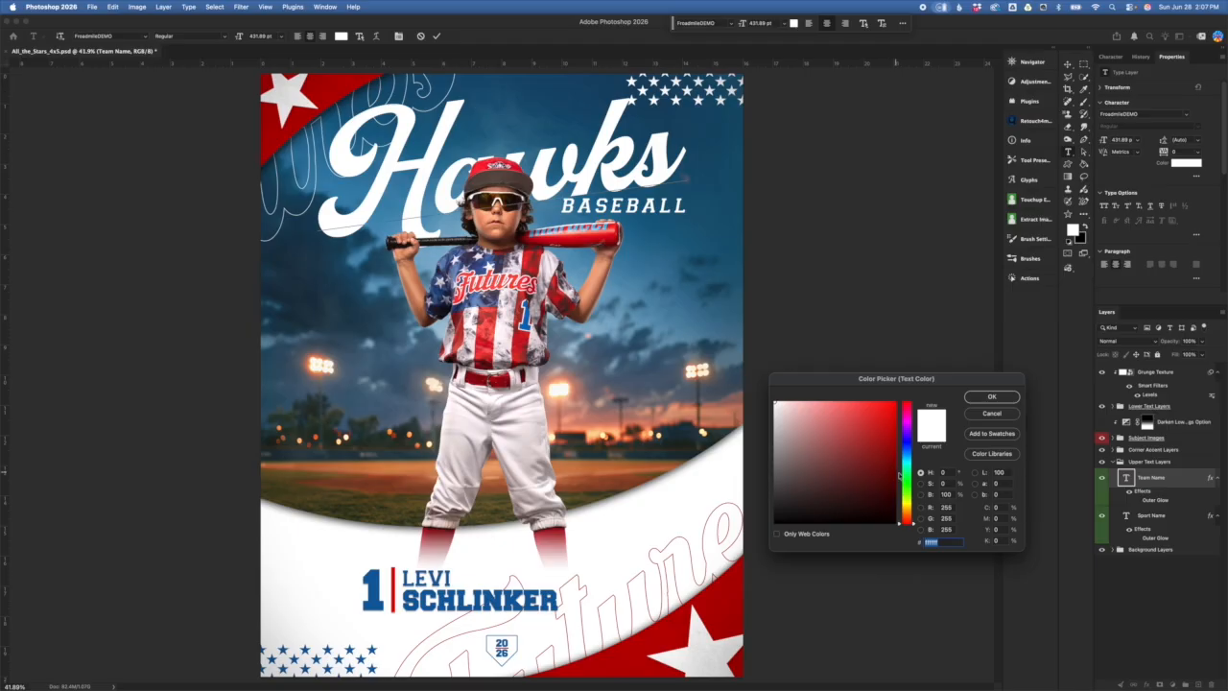
pyautogui.click(906, 476)
pyautogui.click(873, 460)
pyautogui.click(863, 405)
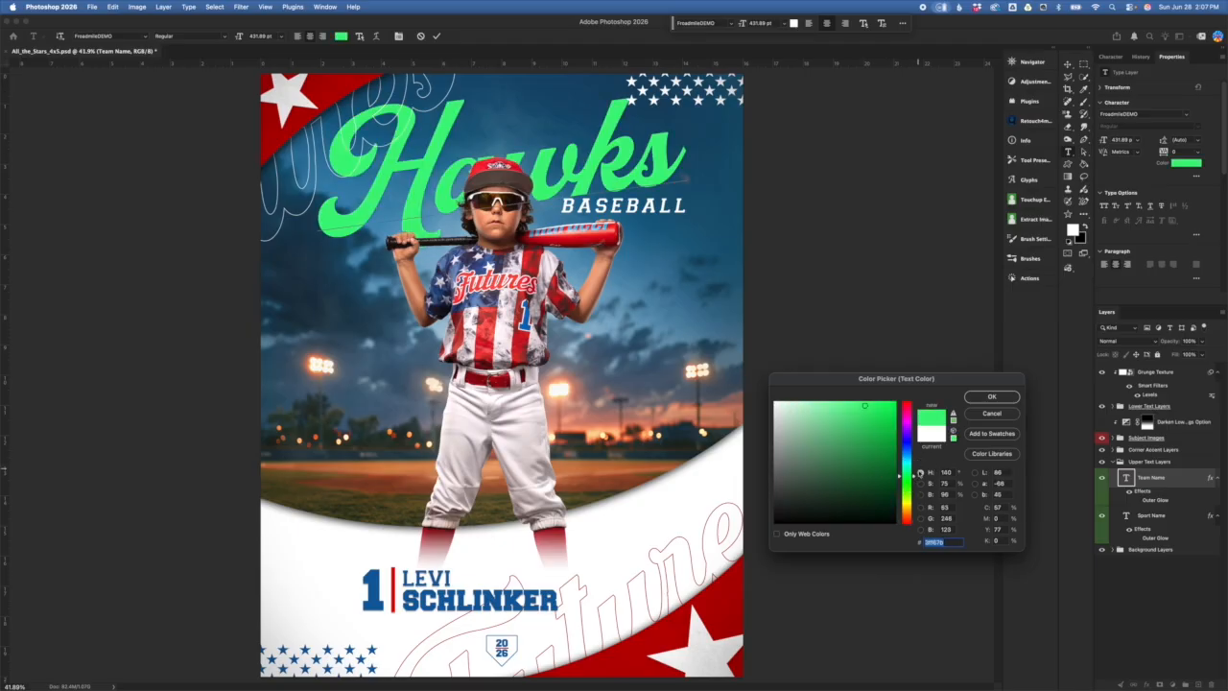
pyautogui.click(892, 404)
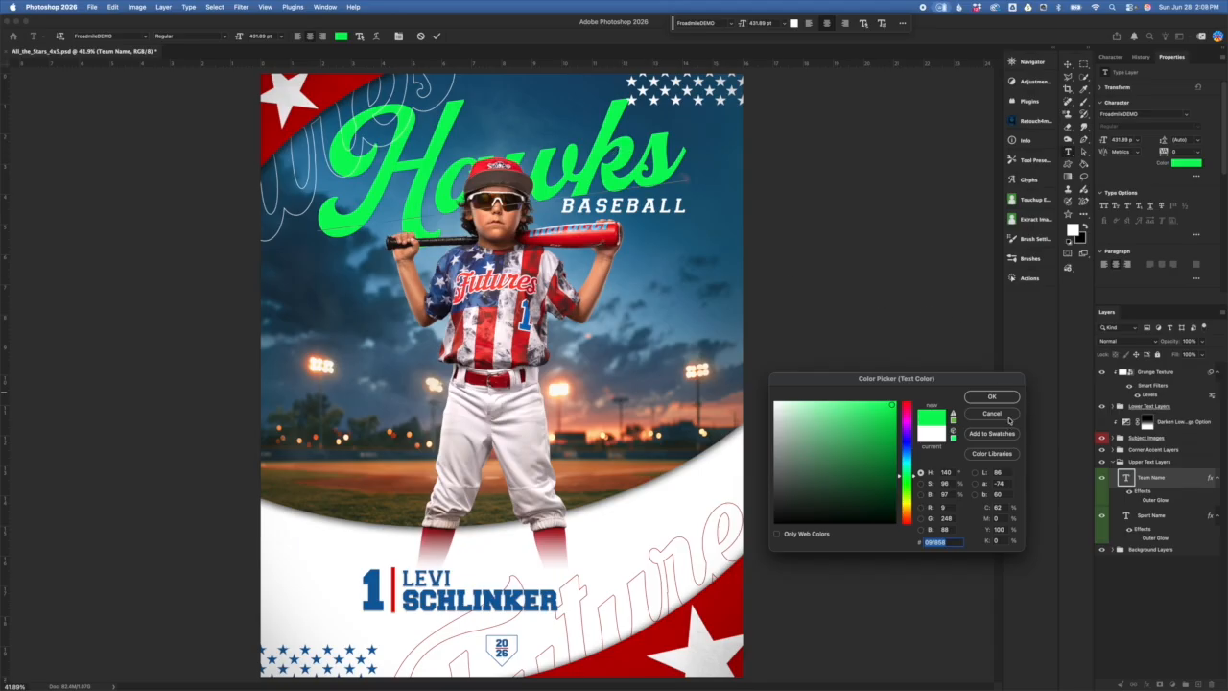
pyautogui.click(772, 401)
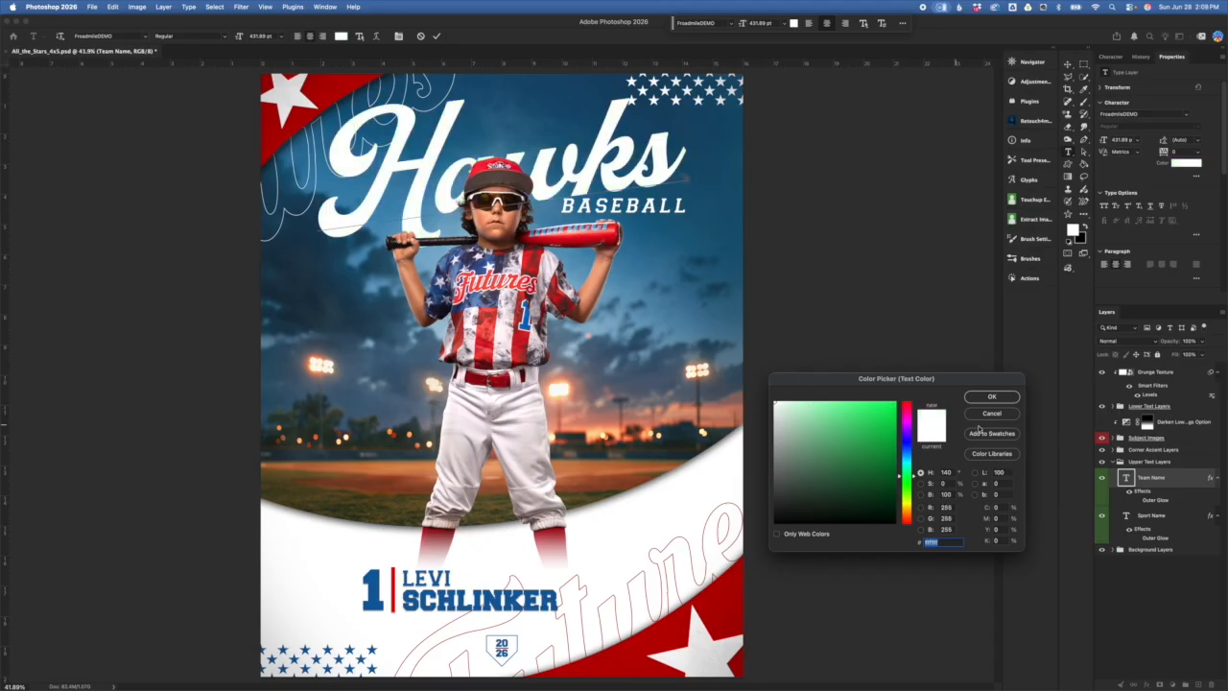
pyautogui.click(992, 414)
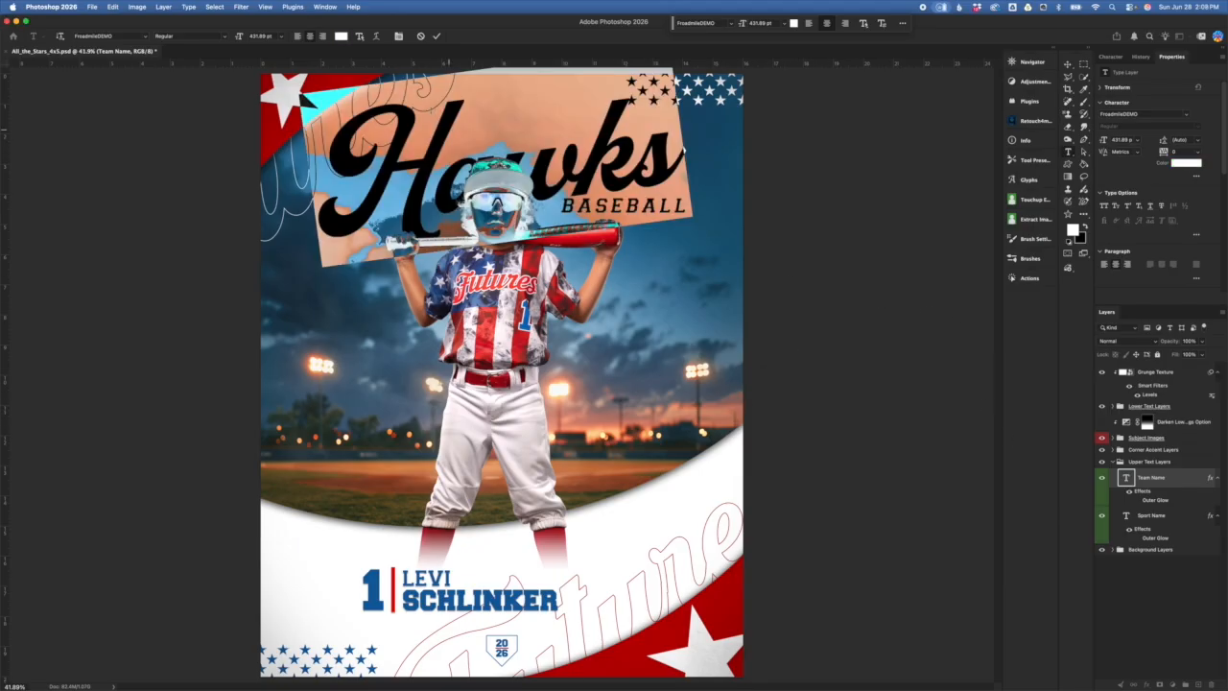
pyautogui.click(437, 36)
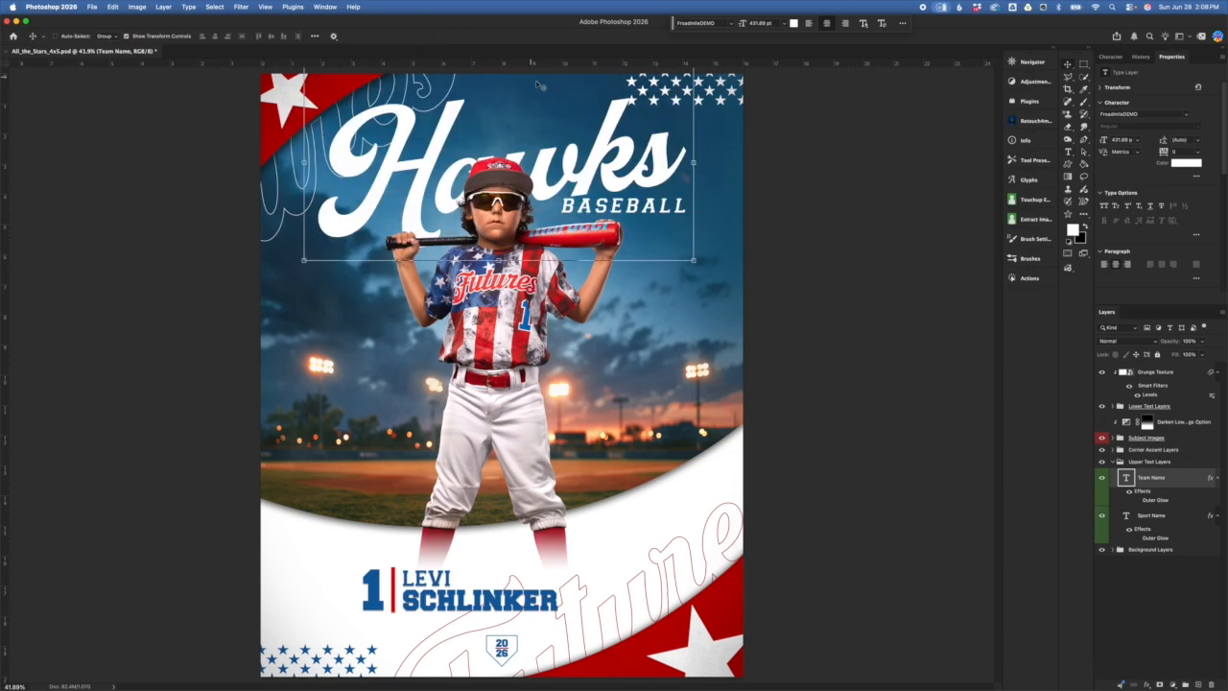
# - Replace the Sport Name layer's text with "SOFTBALL"
pyautogui.click(1184, 549)
pyautogui.click(1138, 522)
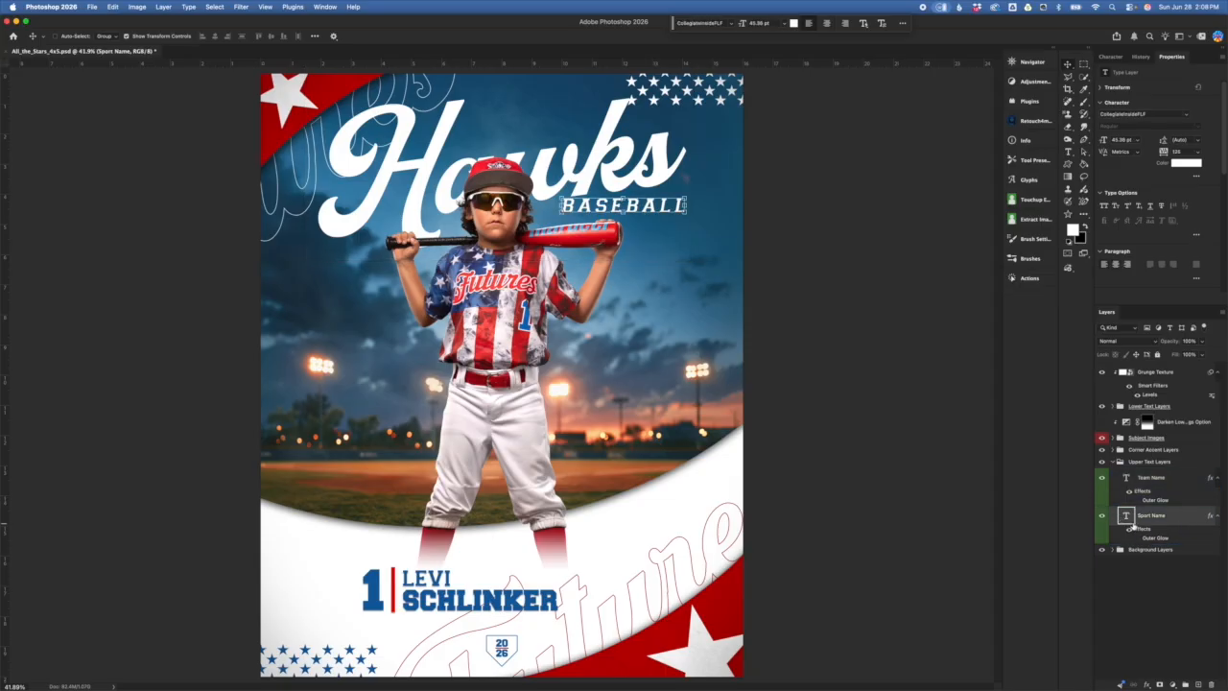
pyautogui.doubleClick(1127, 516)
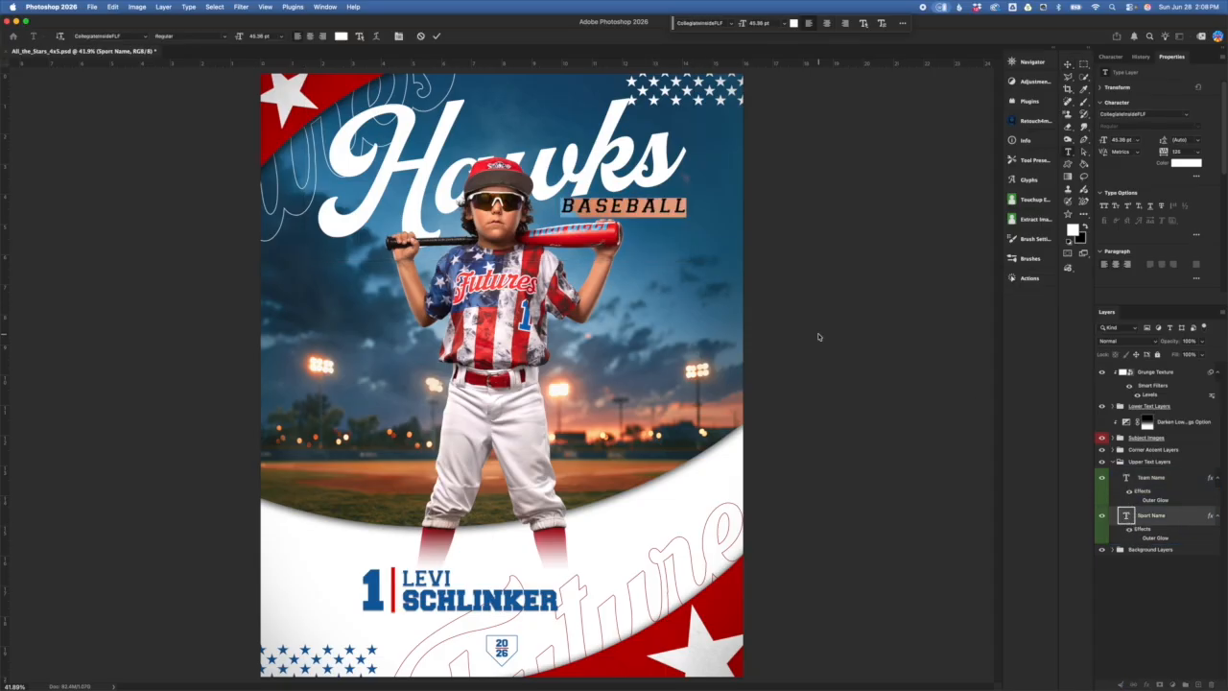
pyautogui.write('SOFTBALL')
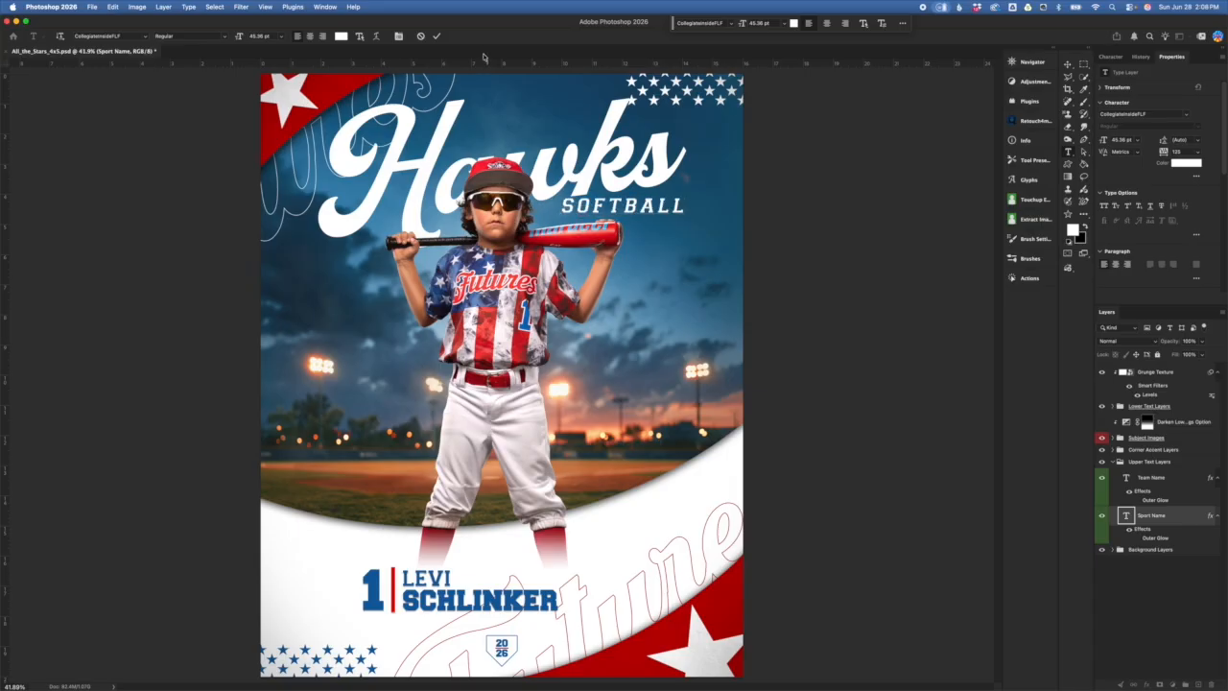
pyautogui.click(436, 36)
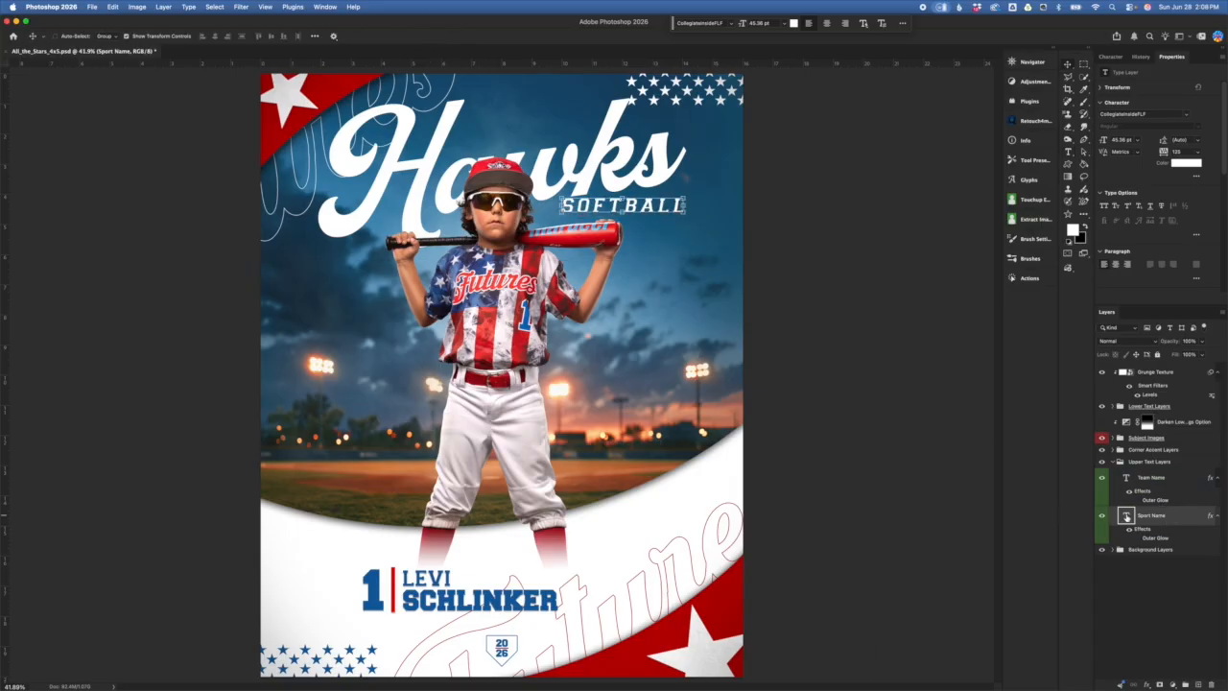
# - Free-transform the SOFTBALL text and move it slightly down and to the right beneath the team name
pyautogui.doubleClick(1127, 516)
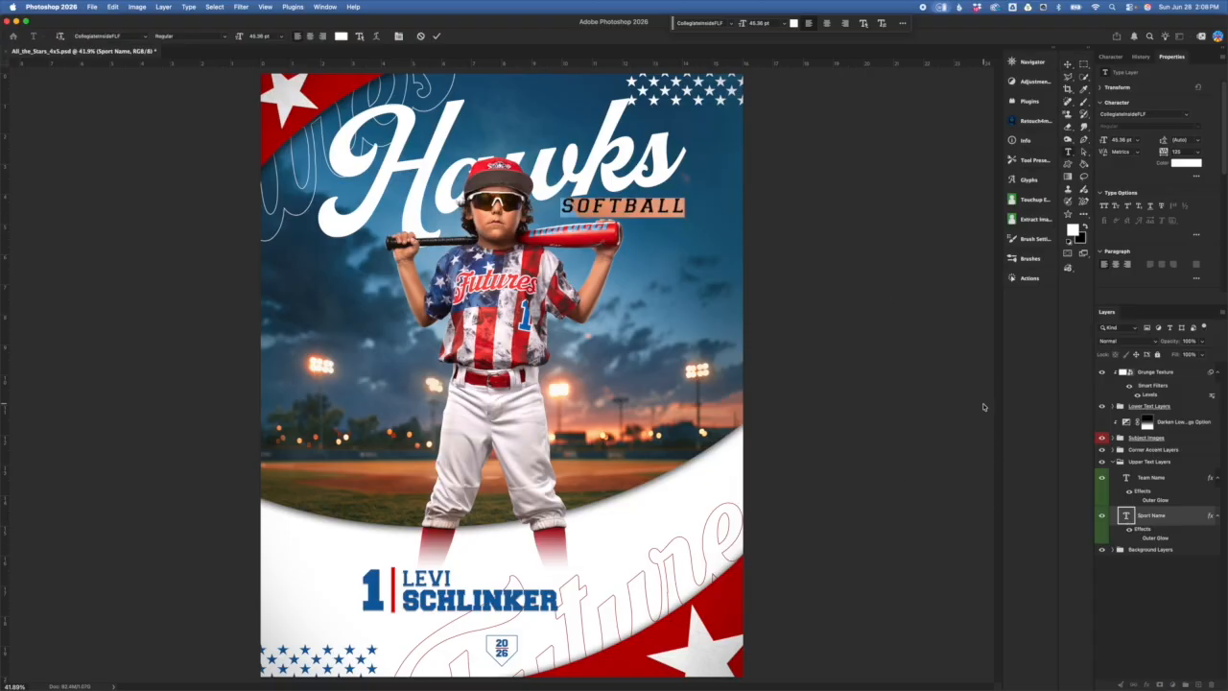
pyautogui.click(1069, 65)
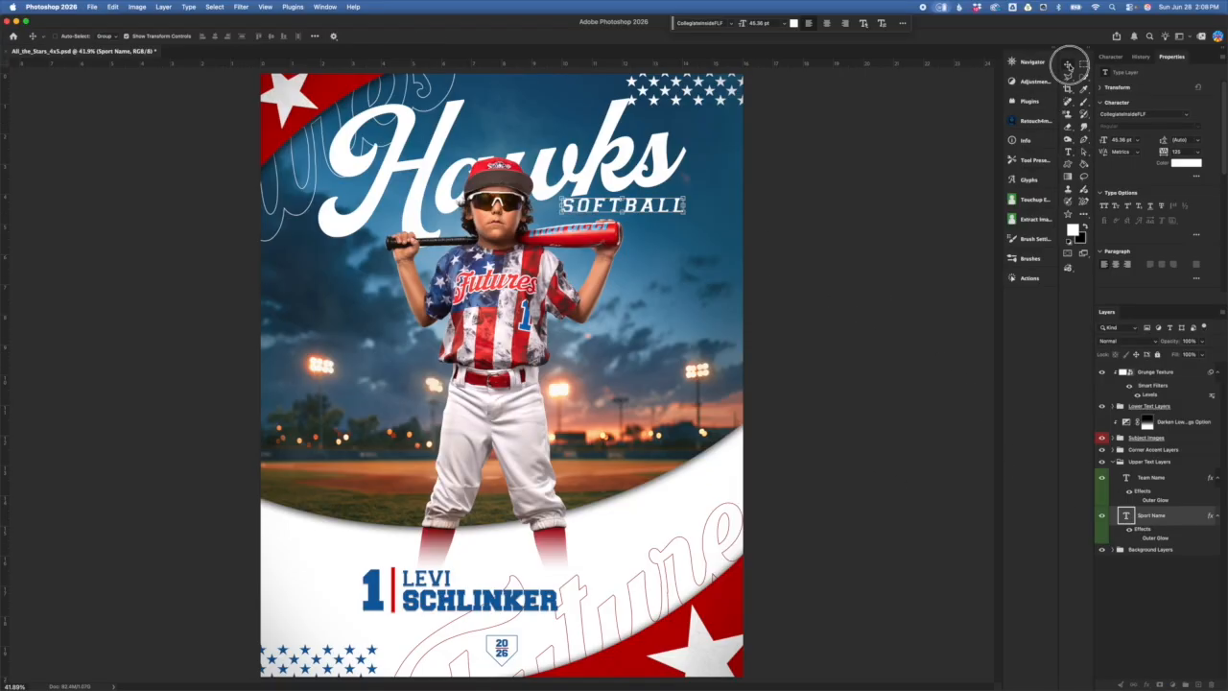
pyautogui.press('super+t')
pyautogui.moveTo(671, 208)
pyautogui.mouseDown()
pyautogui.moveTo(701, 227)
pyautogui.moveTo(682, 218)
pyautogui.moveTo(715, 204)
pyautogui.moveTo(684, 209)
pyautogui.mouseUp()
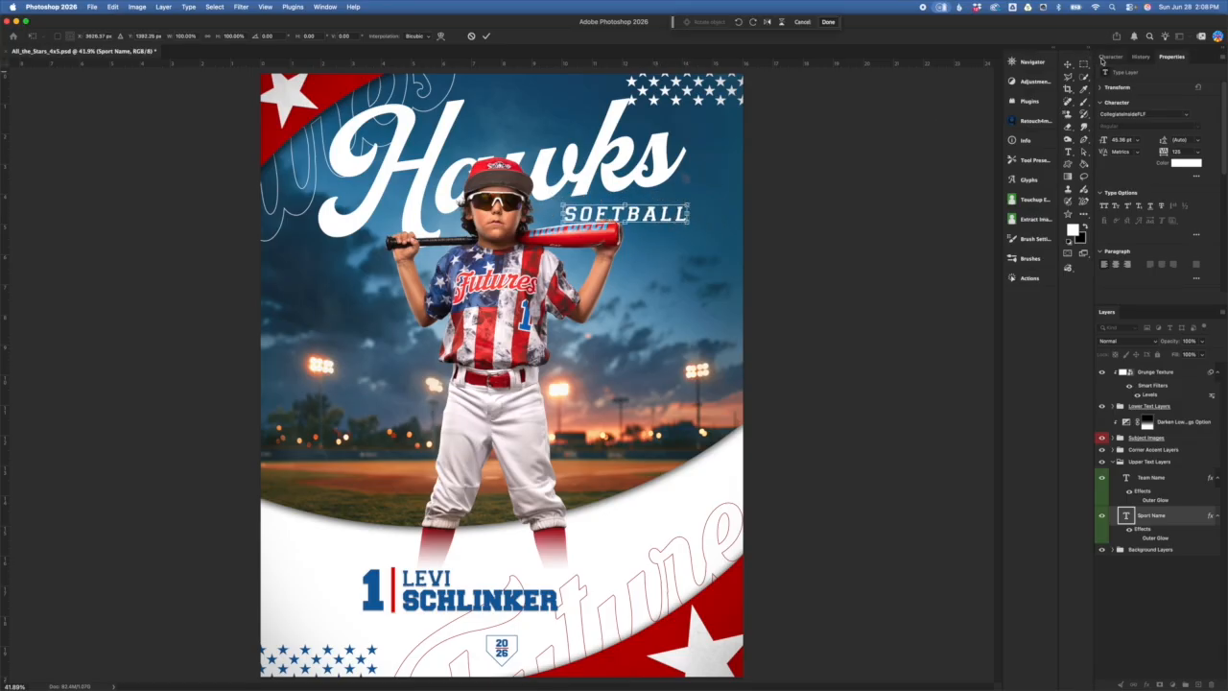
# - Apply the transform and reduce the Sport Name text's font size to 41 pt
pyautogui.click(1110, 57)
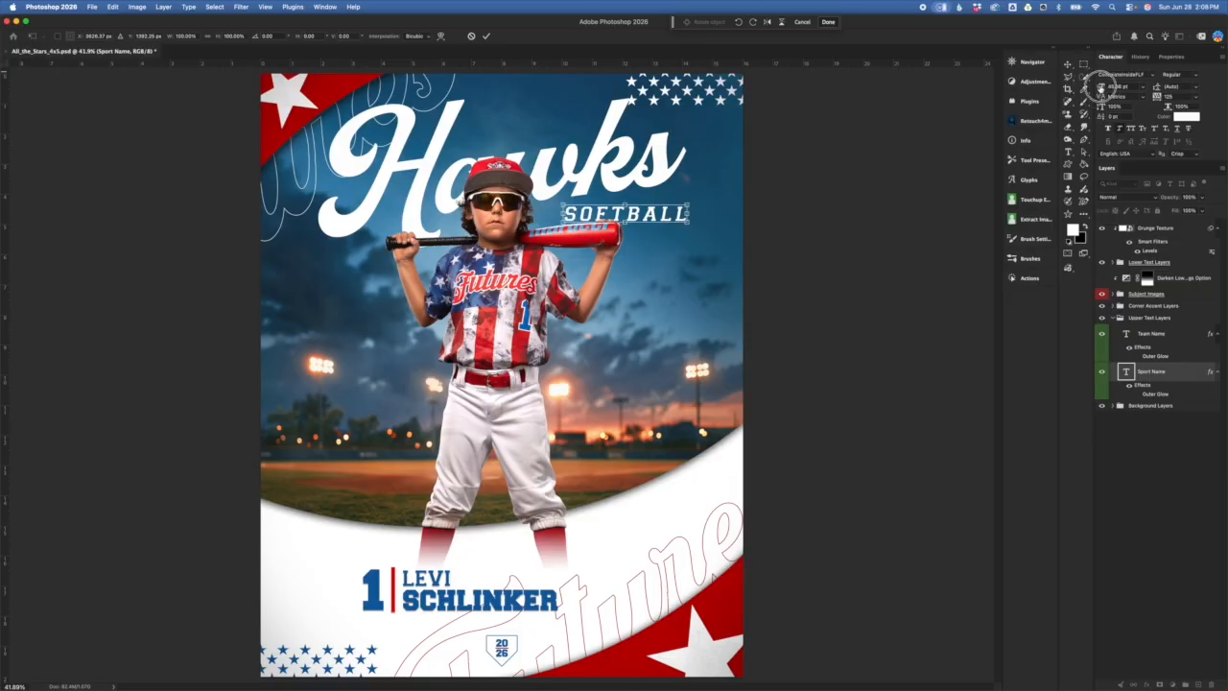
pyautogui.click(487, 37)
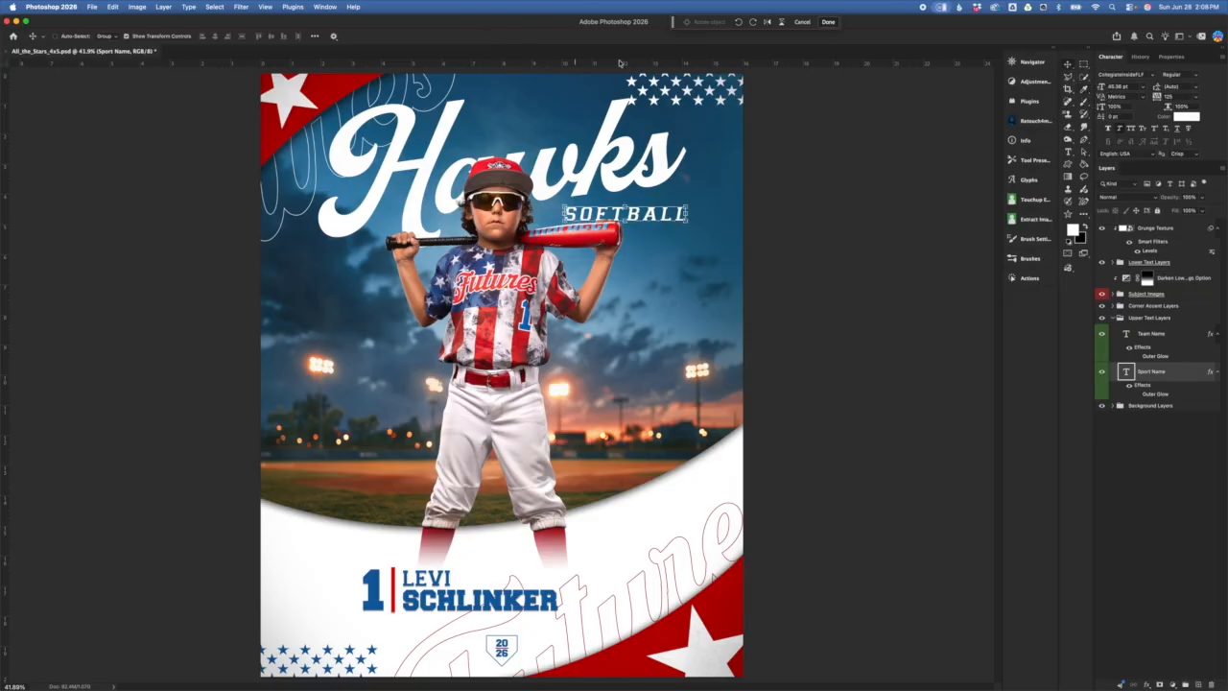
pyautogui.moveTo(1102, 87); pyautogui.dragTo(1092, 87)
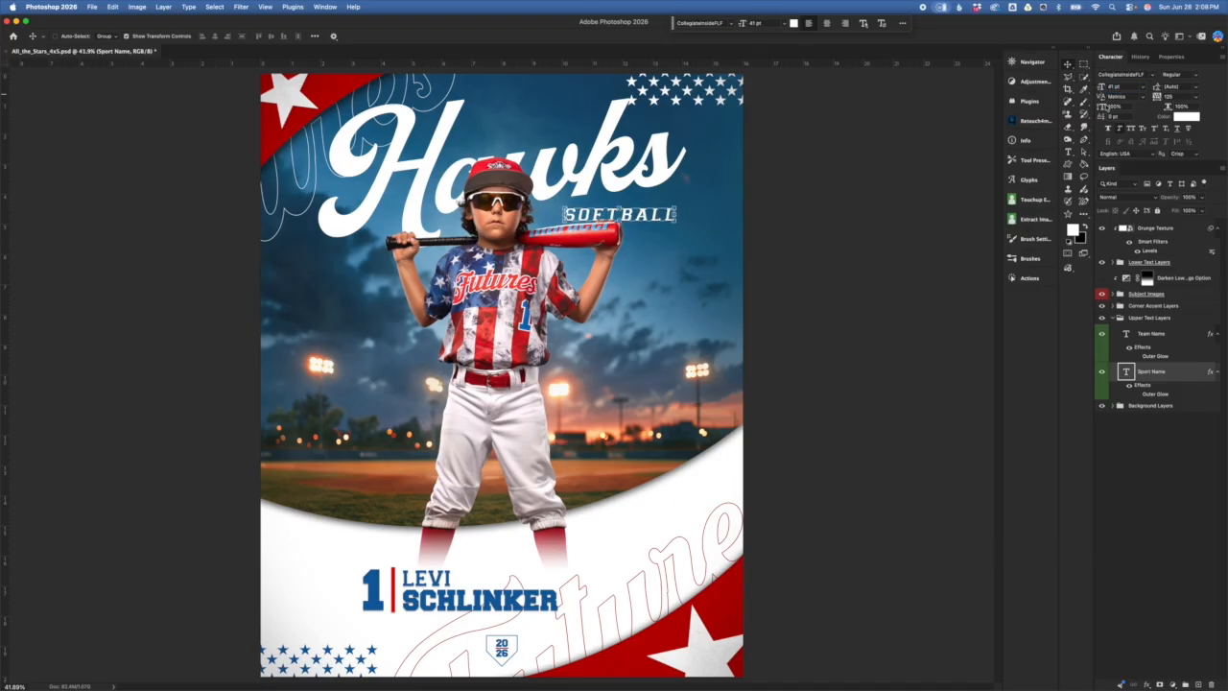
# - Undo the trial edits to the upper text, back to the original "Futures" team name and "BASEBALL" sport name
pyautogui.press('super+z')
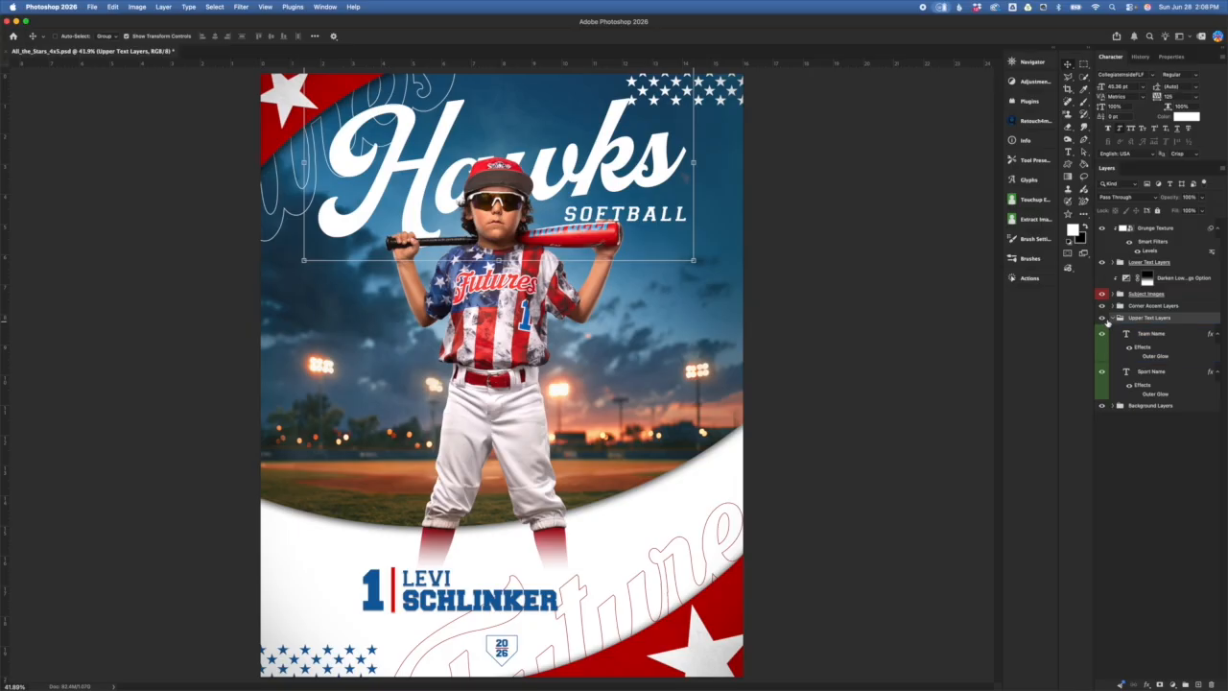
pyautogui.press('super+z')
pyautogui.press('super+z')
pyautogui.press('super+z')
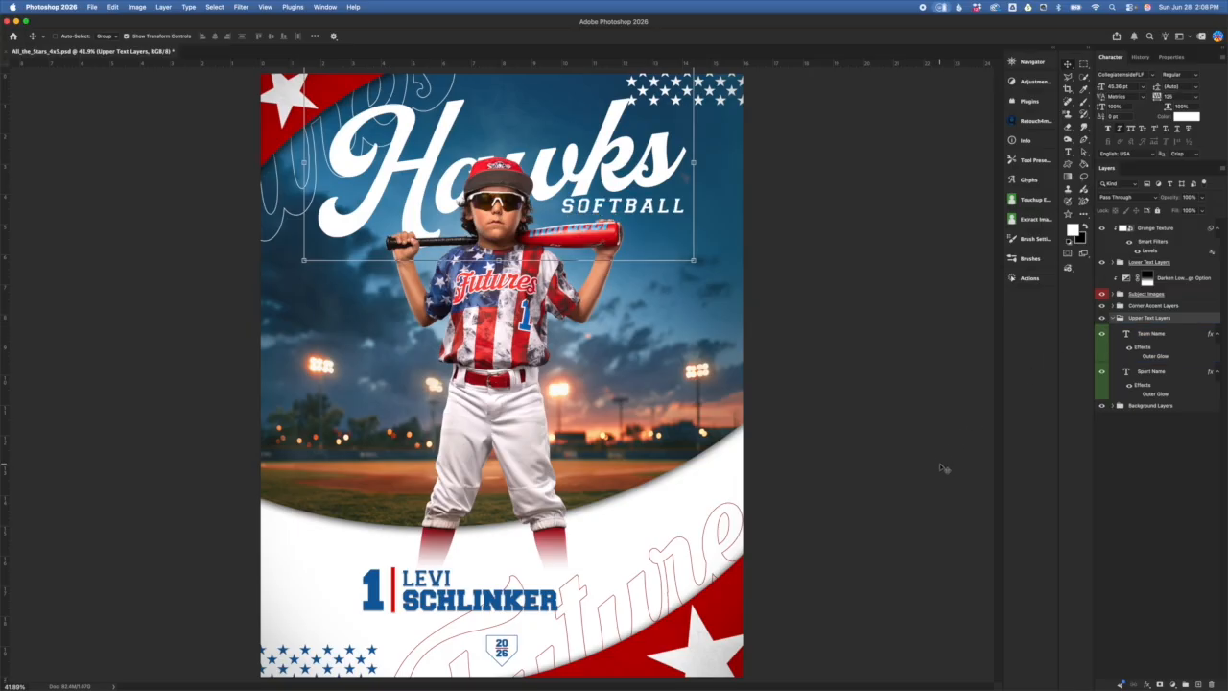
pyautogui.press('super+z')
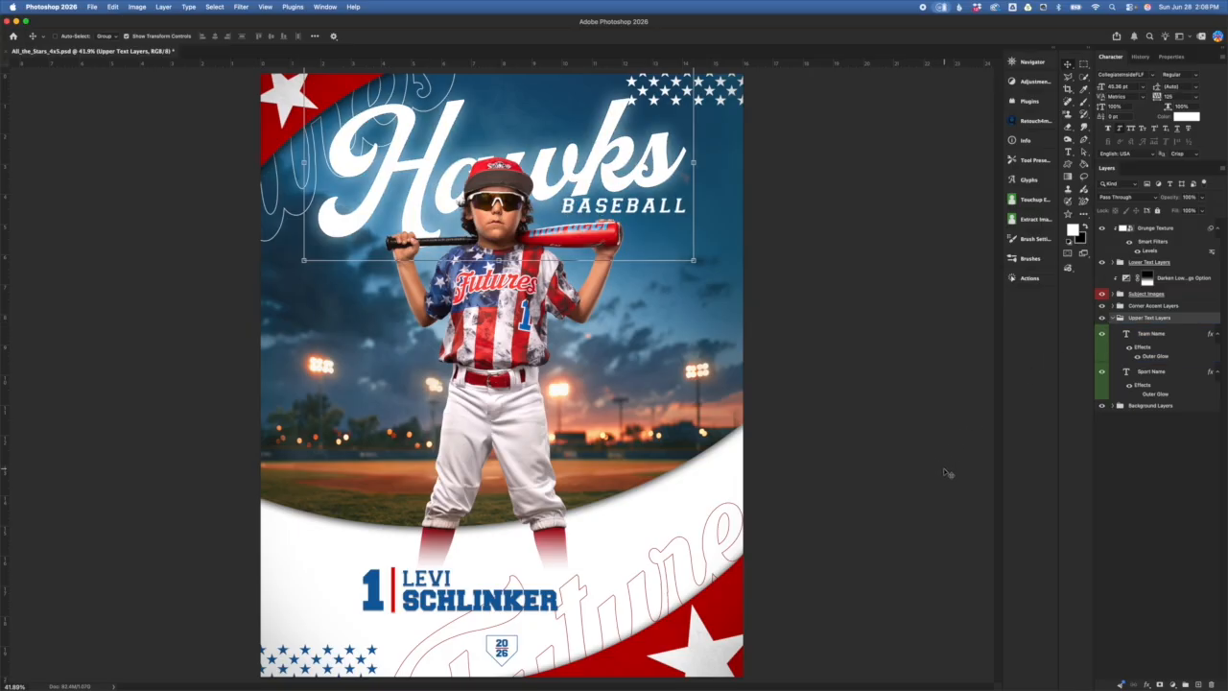
pyautogui.press('super+z')
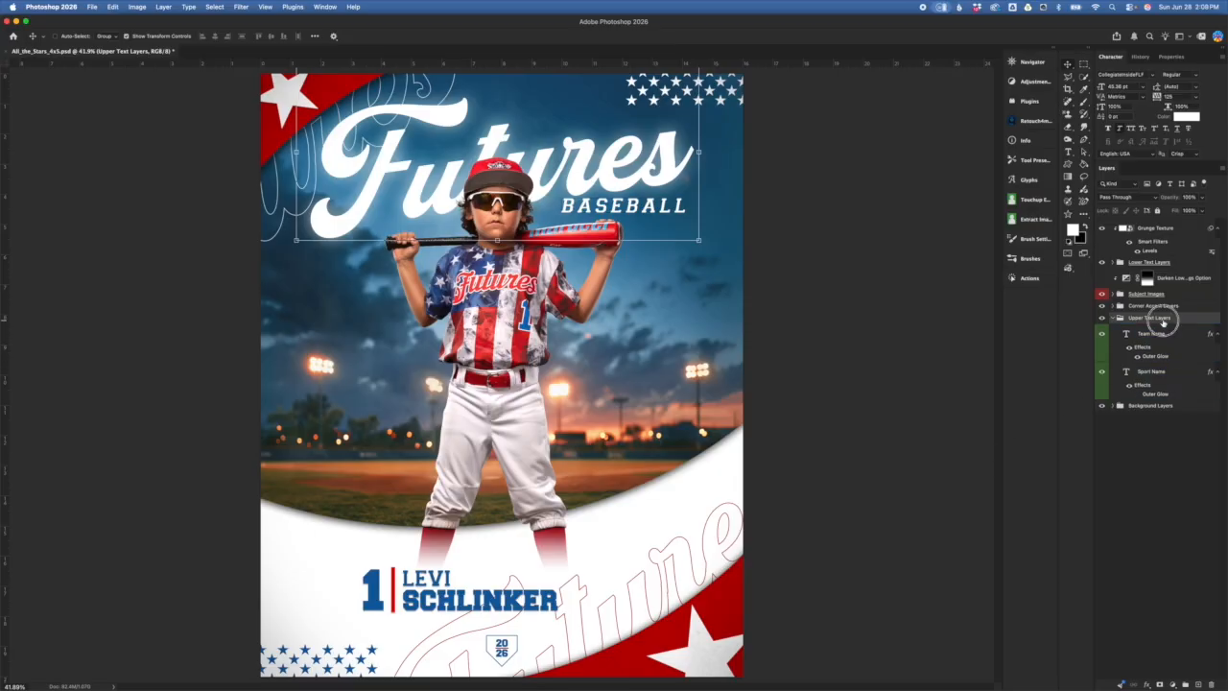
# - Collapse the Upper Text Layers group and expand the Corner Accent Layers group
pyautogui.click(1114, 318)
pyautogui.click(1163, 306)
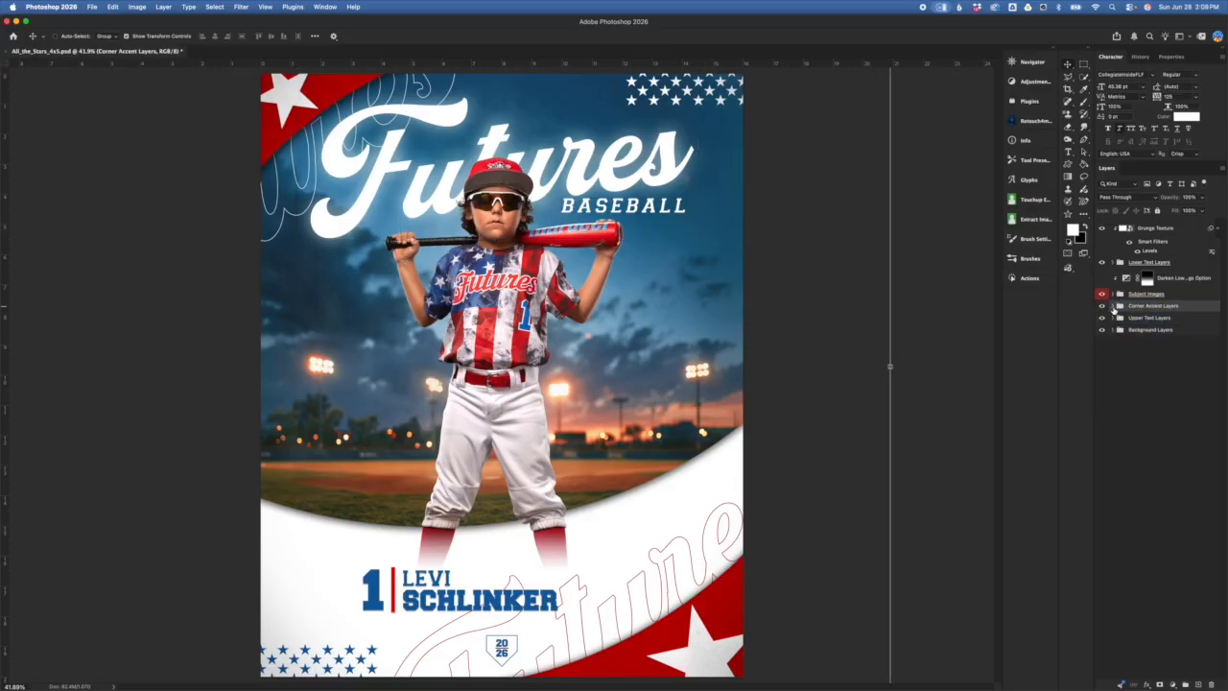
pyautogui.click(1119, 306)
# - Inspect the American Flag Corner Accents group and hide the Big Star Corner Accents group
pyautogui.click(1192, 318)
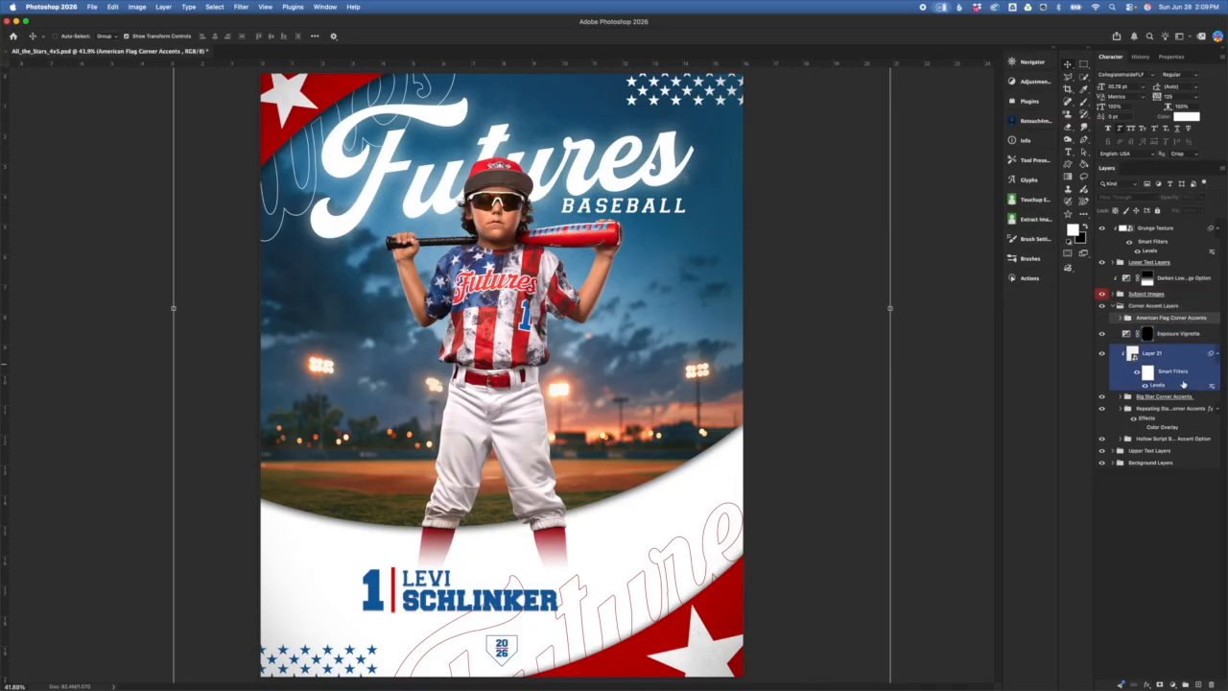
pyautogui.click(1179, 397)
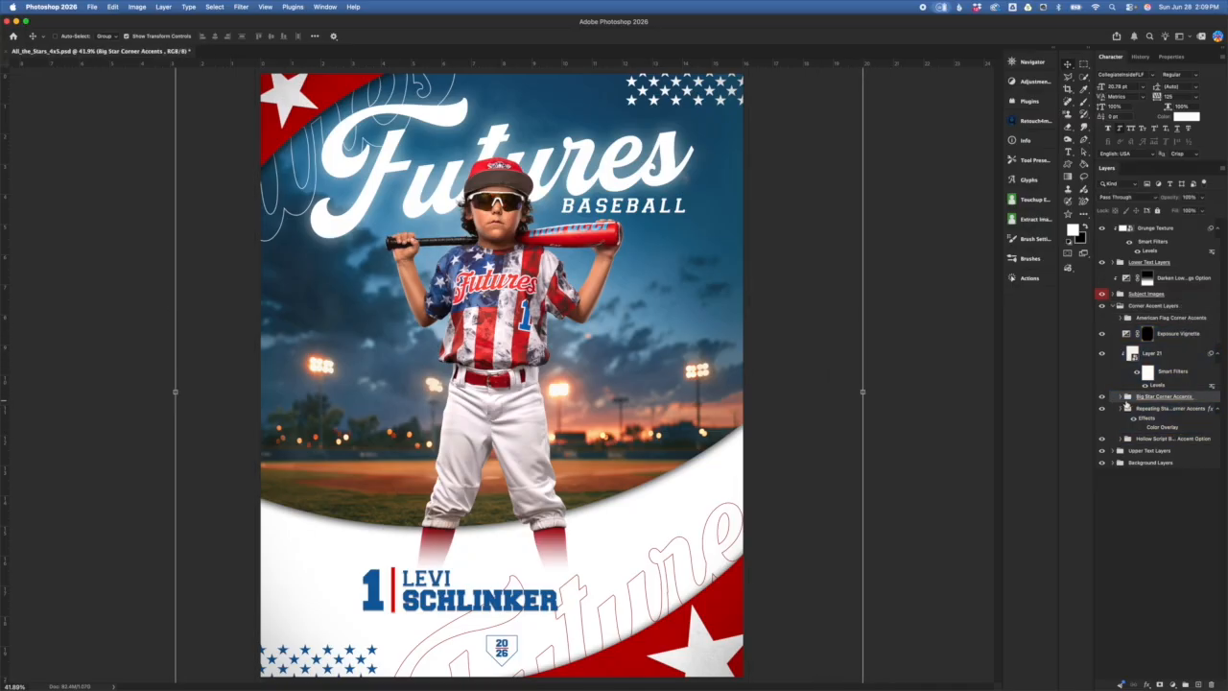
pyautogui.click(1102, 397)
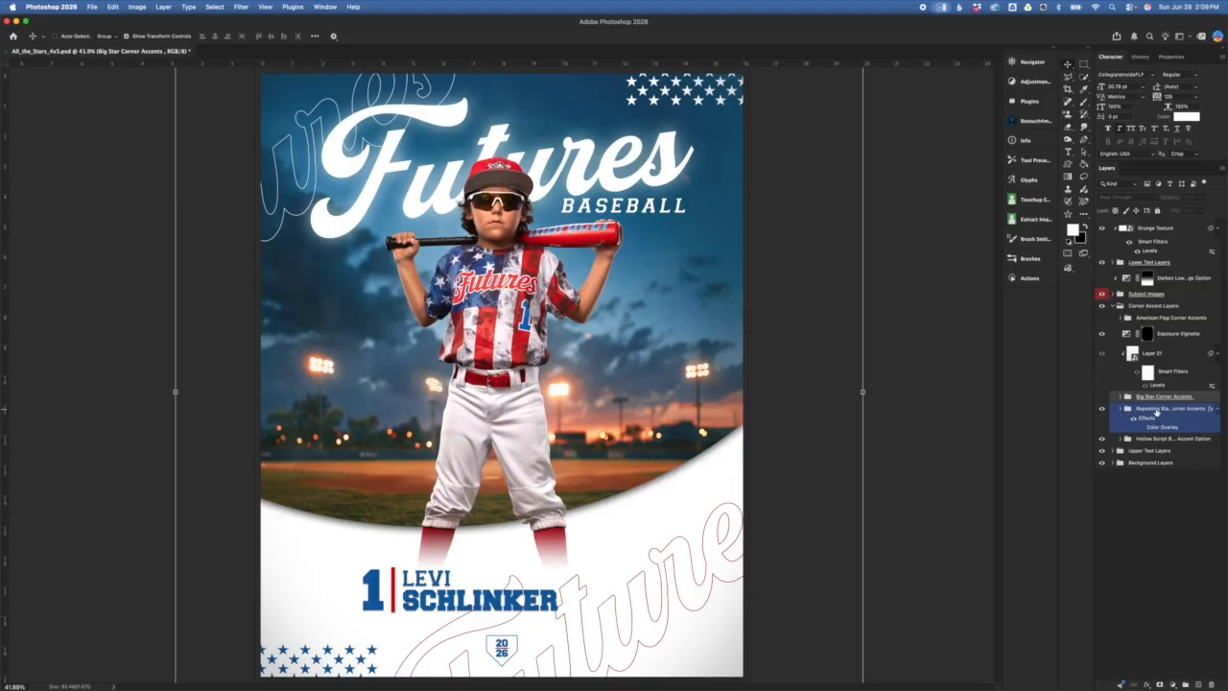
# - Select the Exposure Vignette layer and compare the design with it hidden and shown
pyautogui.click(1173, 336)
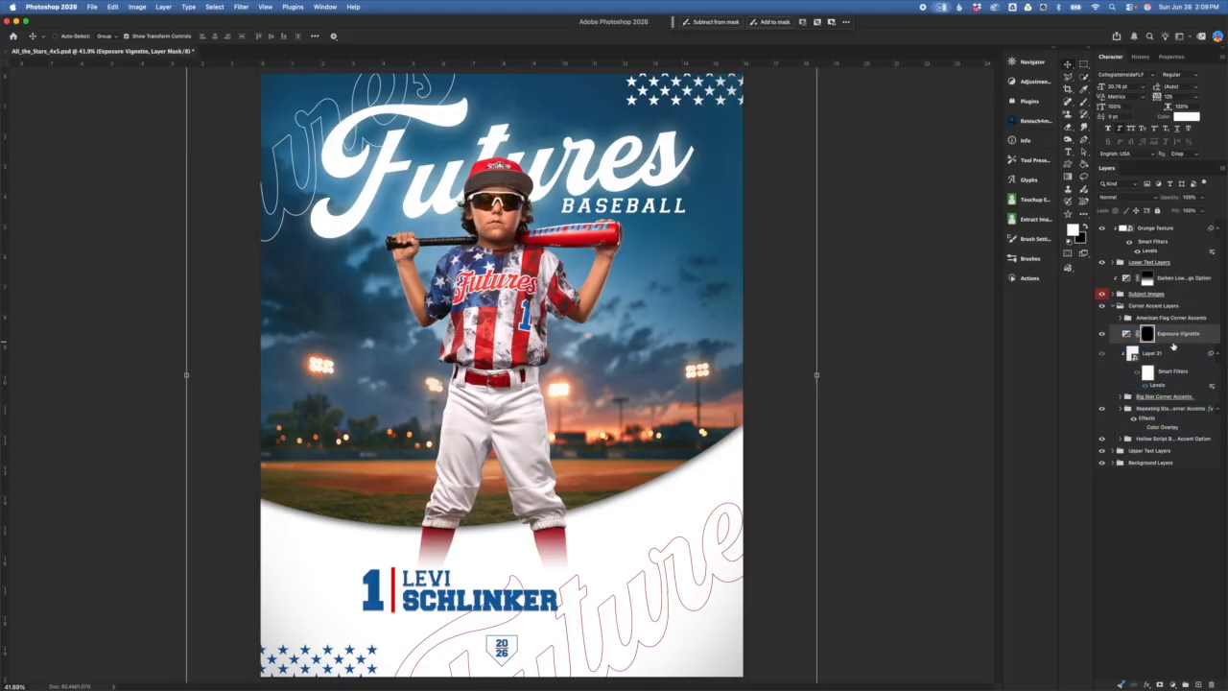
pyautogui.click(1102, 334)
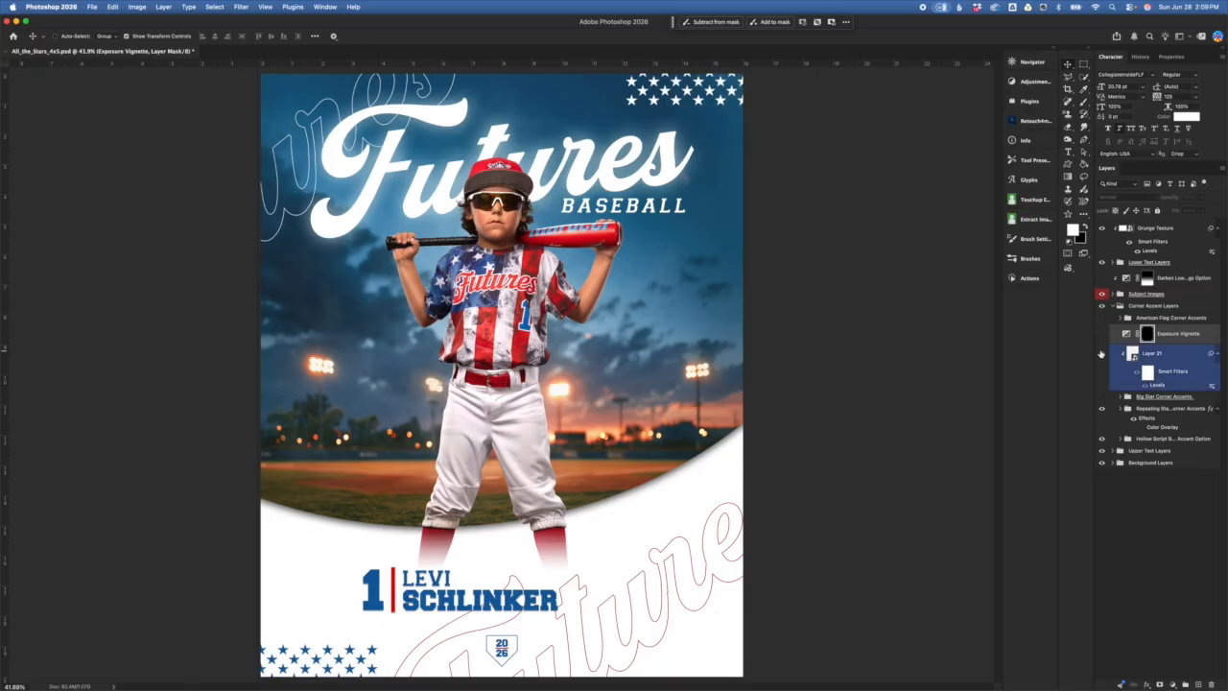
pyautogui.click(1102, 335)
pyautogui.click(1099, 337)
pyautogui.click(1099, 337)
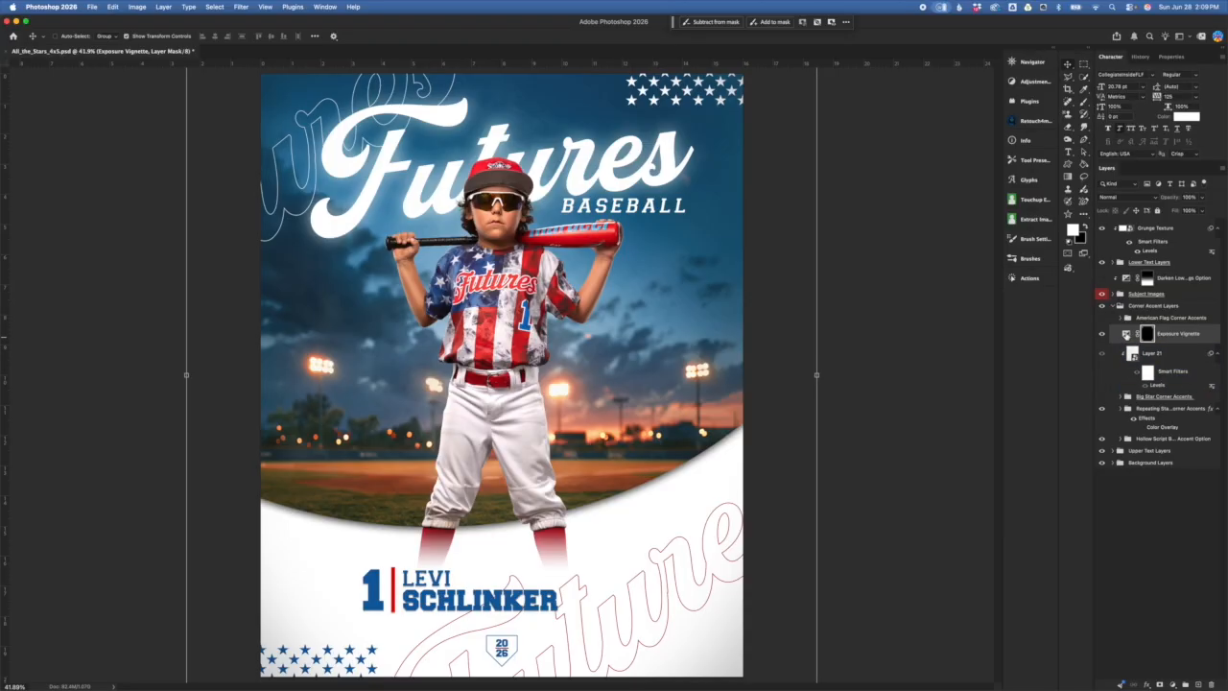
# - Try darkening the design's edges by lowering the Exposure Vignette adjustment's exposure to about -1.38
pyautogui.click(1127, 334)
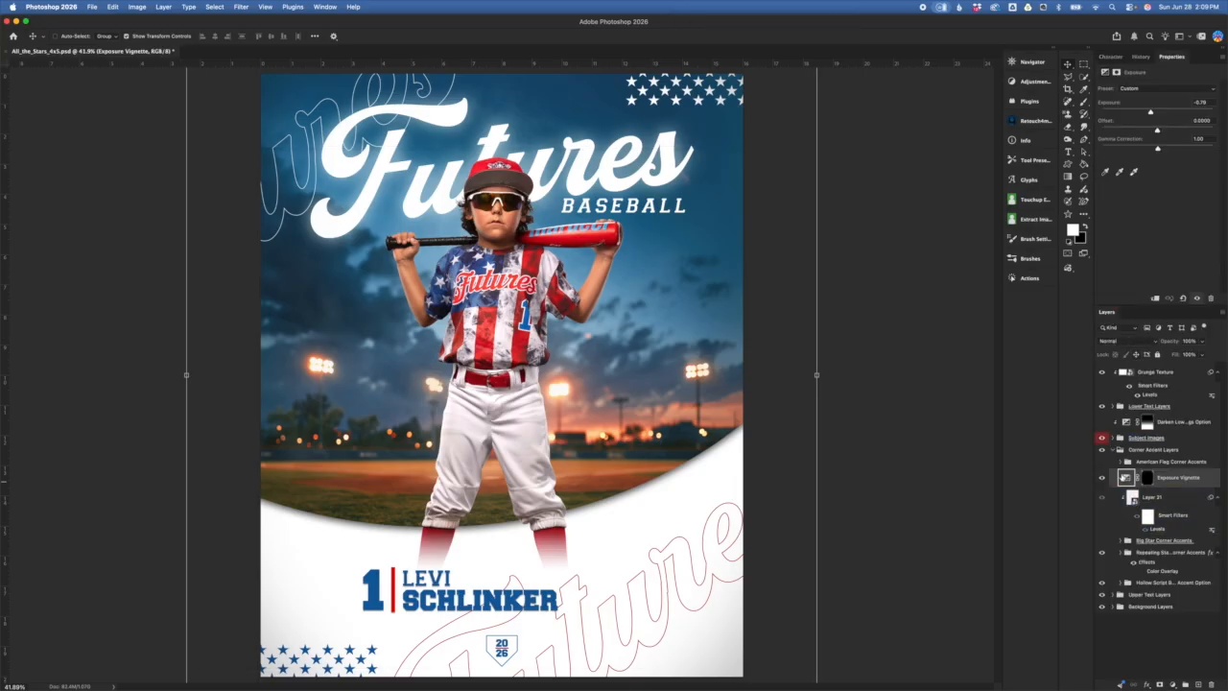
pyautogui.moveTo(1150, 112)
pyautogui.mouseDown()
pyautogui.moveTo(1126, 115)
pyautogui.moveTo(1187, 112)
pyautogui.moveTo(1151, 113)
pyautogui.mouseUp()
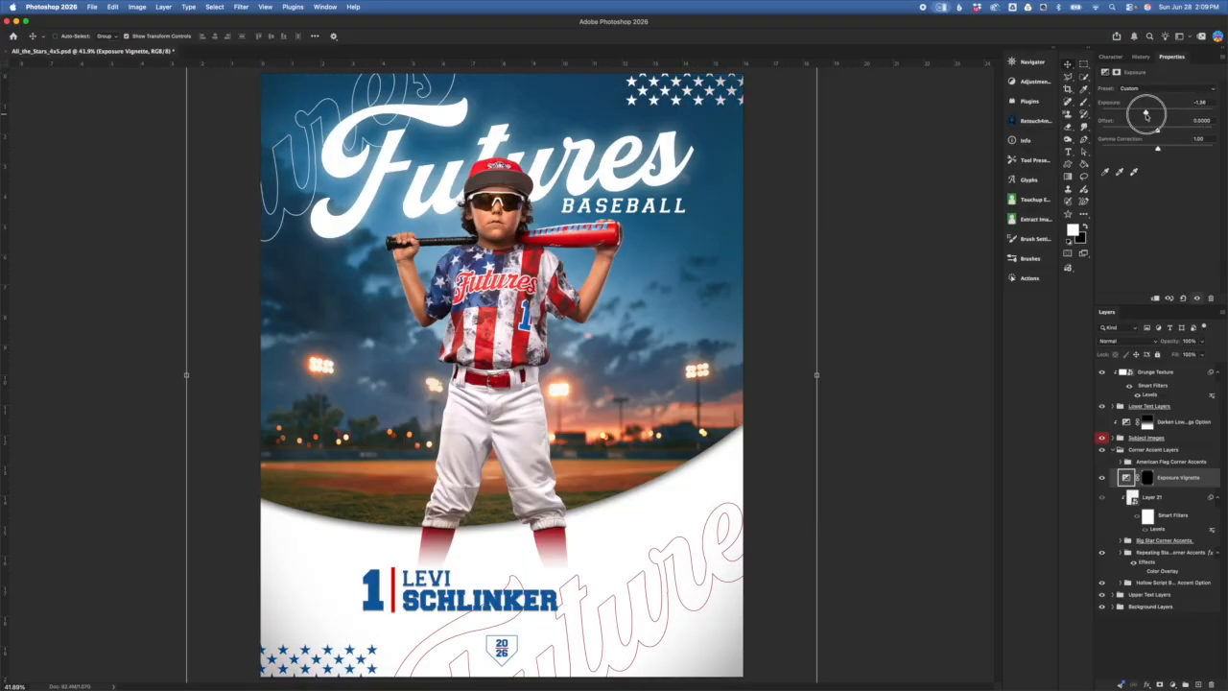
pyautogui.click(1110, 439)
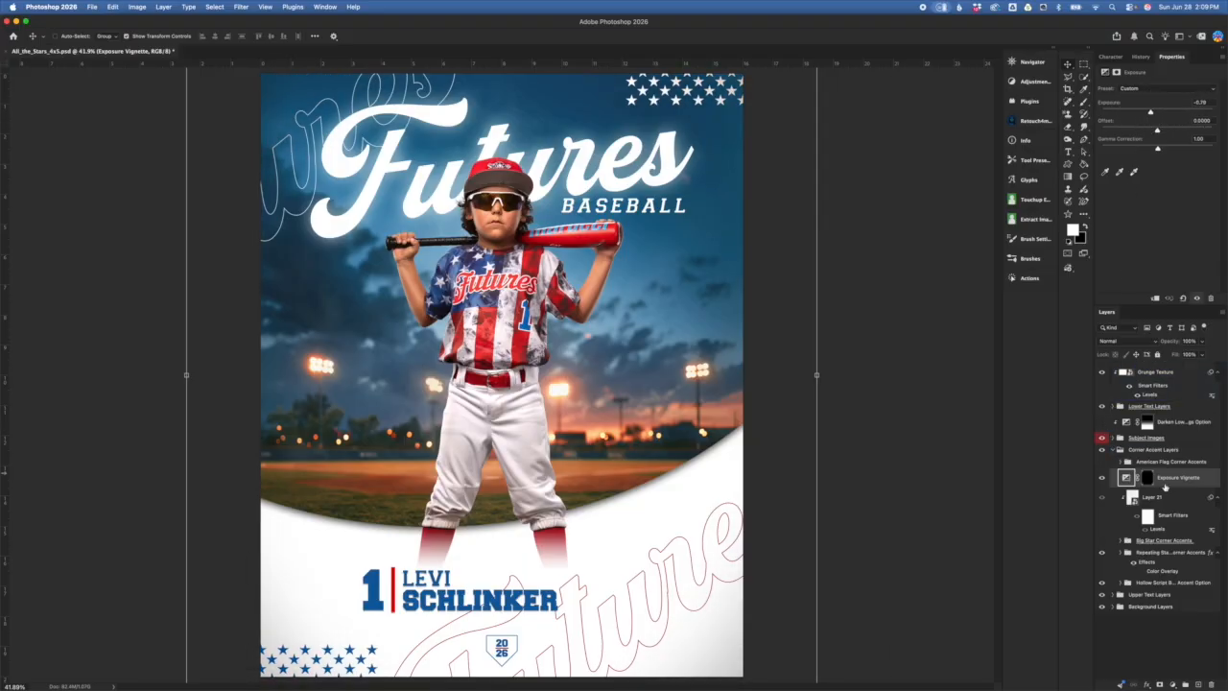
# - Show and expand the American Flag Corner Accents group, and examine the bottom right flag's Hue/Saturation and Levels smart filters
pyautogui.click(1146, 463)
pyautogui.click(1101, 463)
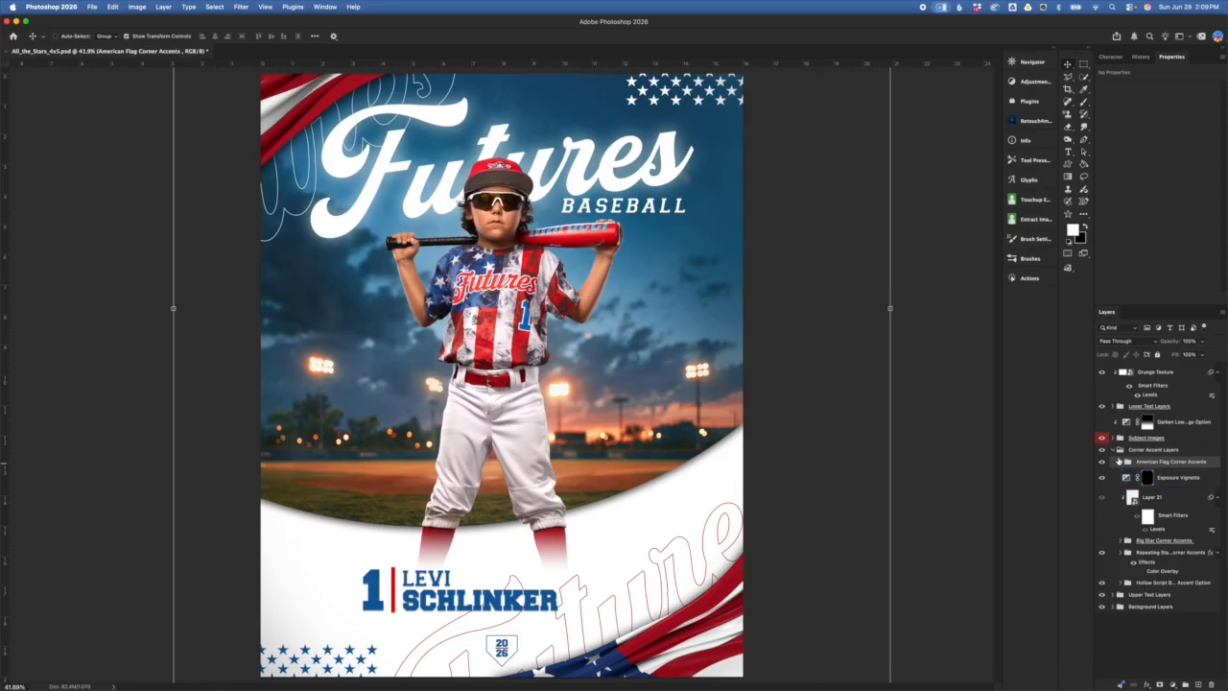
pyautogui.click(1123, 464)
pyautogui.click(1161, 488)
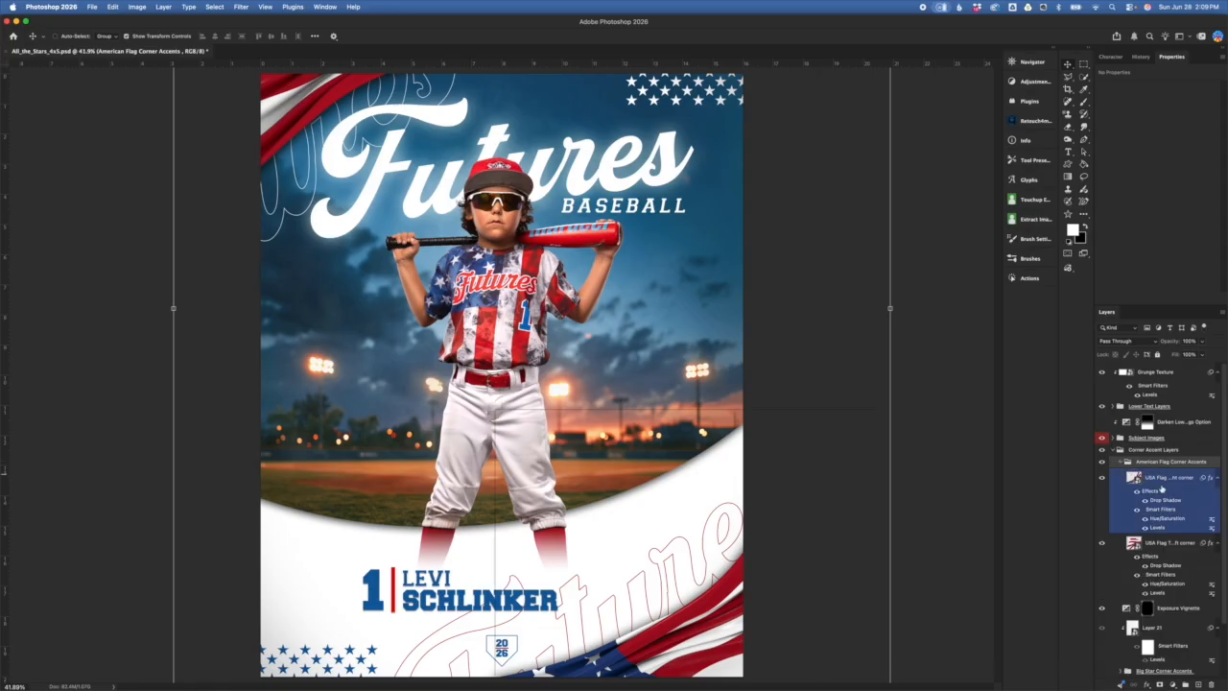
pyautogui.click(1164, 508)
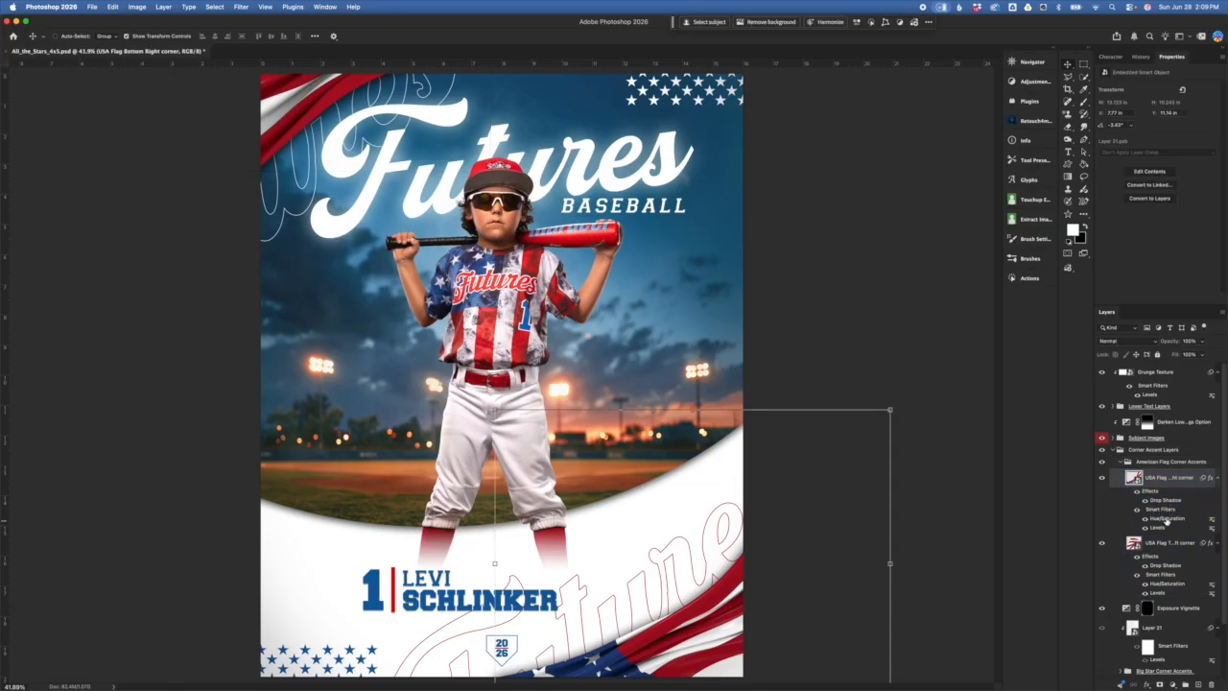
pyautogui.click(1145, 520)
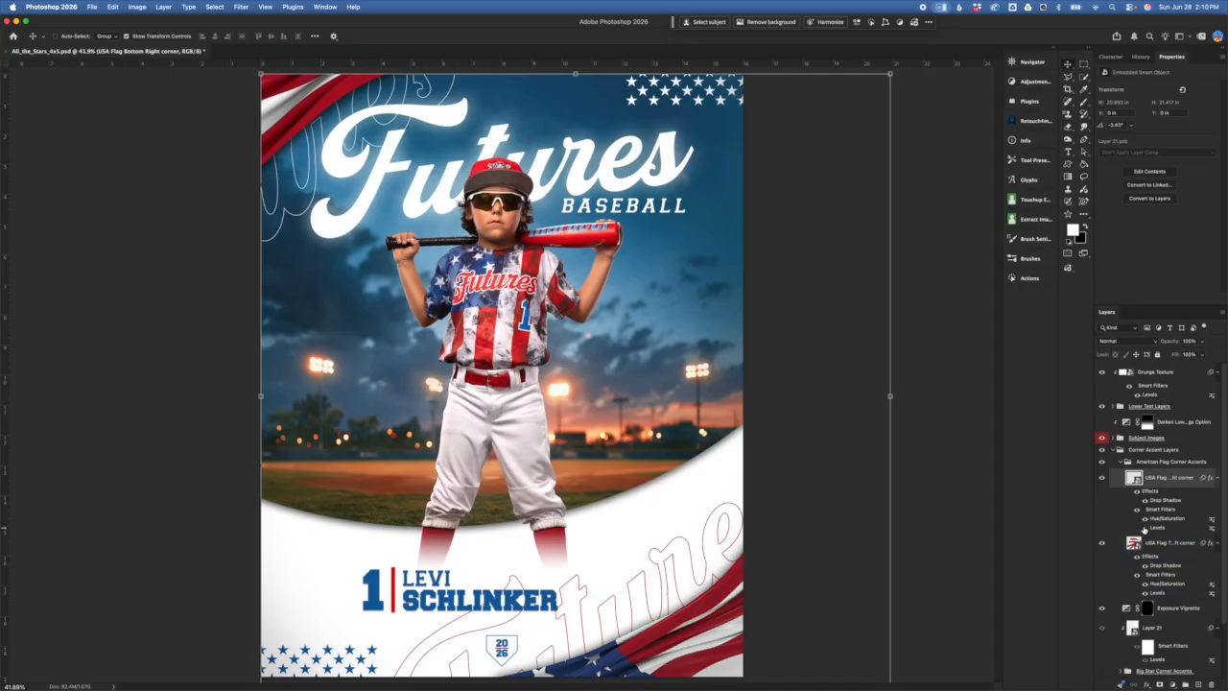
# - Collapse the American Flag Corner Accents group, compare the design with and without it, and leave it hidden
pyautogui.click(1123, 451)
pyautogui.click(1125, 463)
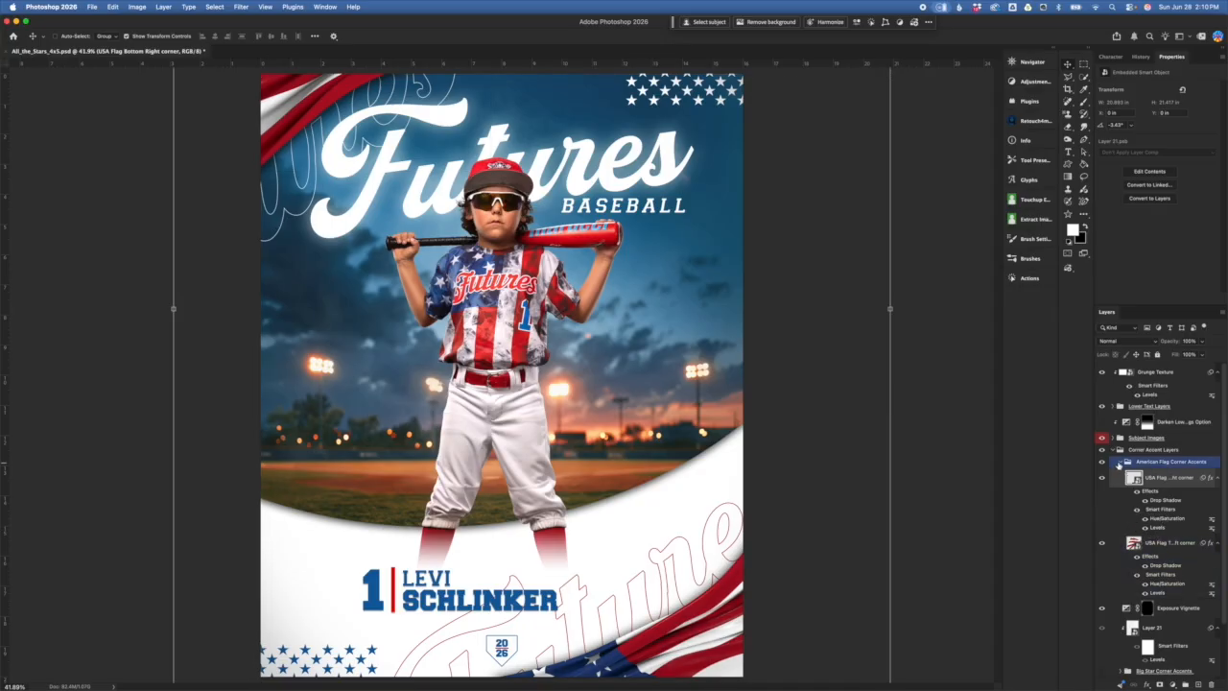
pyautogui.click(1120, 461)
pyautogui.click(1101, 462)
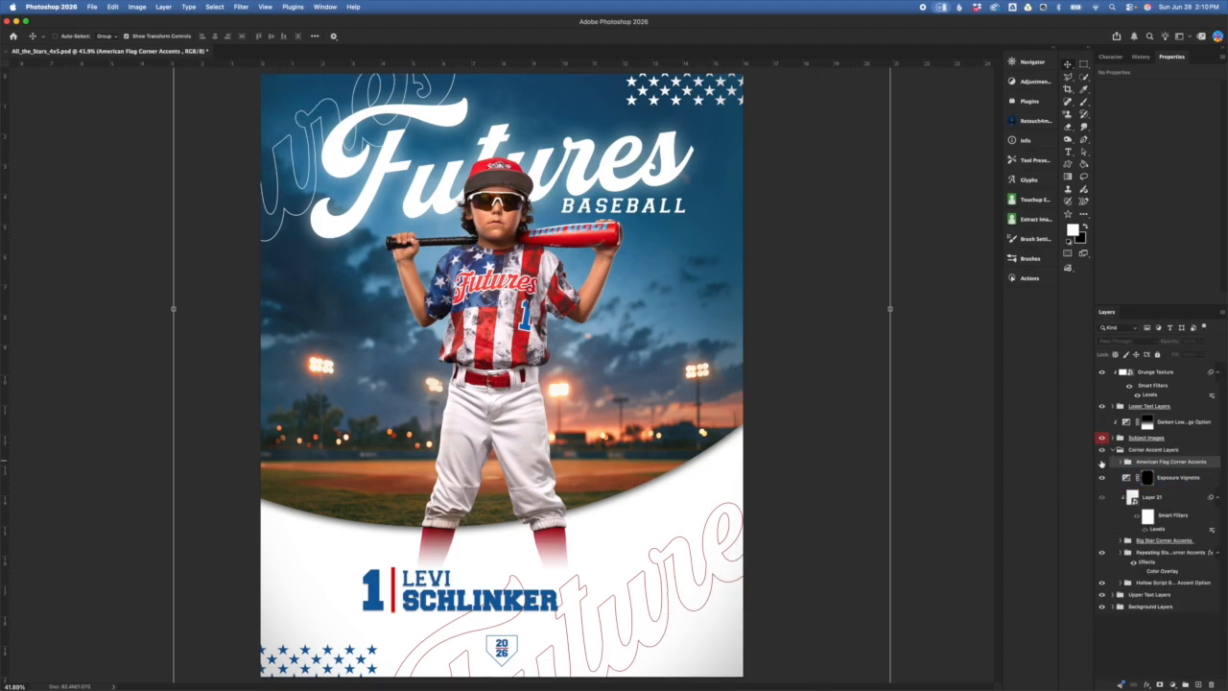
pyautogui.click(1102, 463)
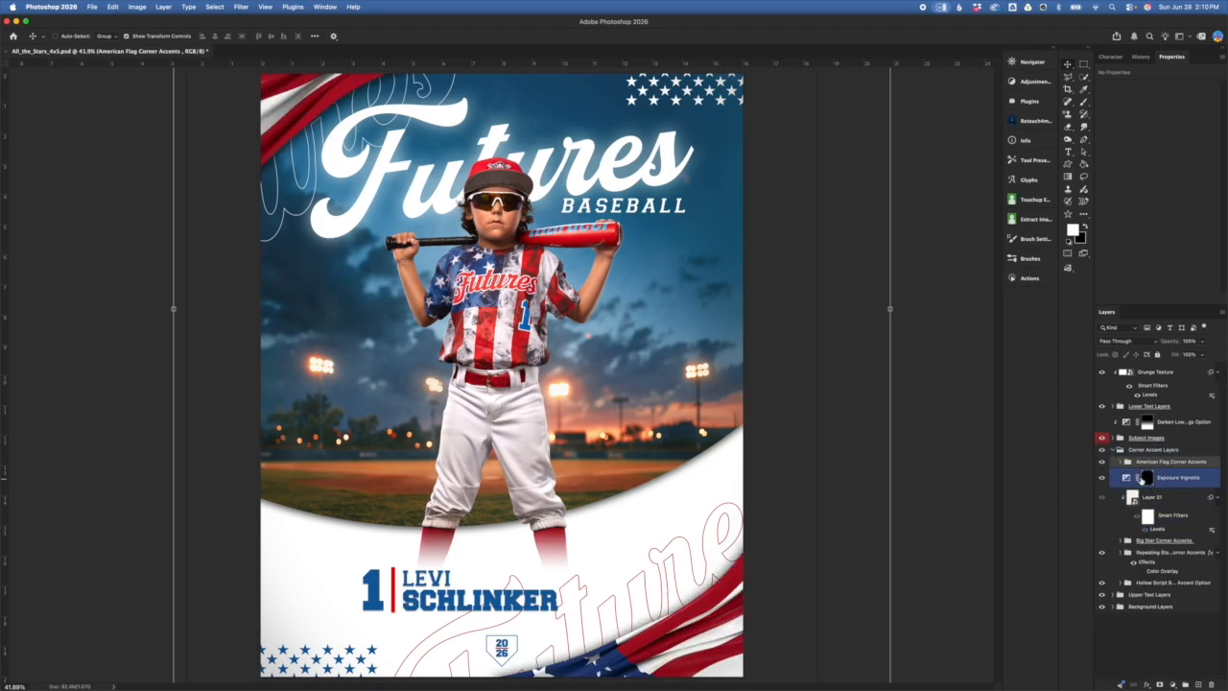
pyautogui.click(1102, 463)
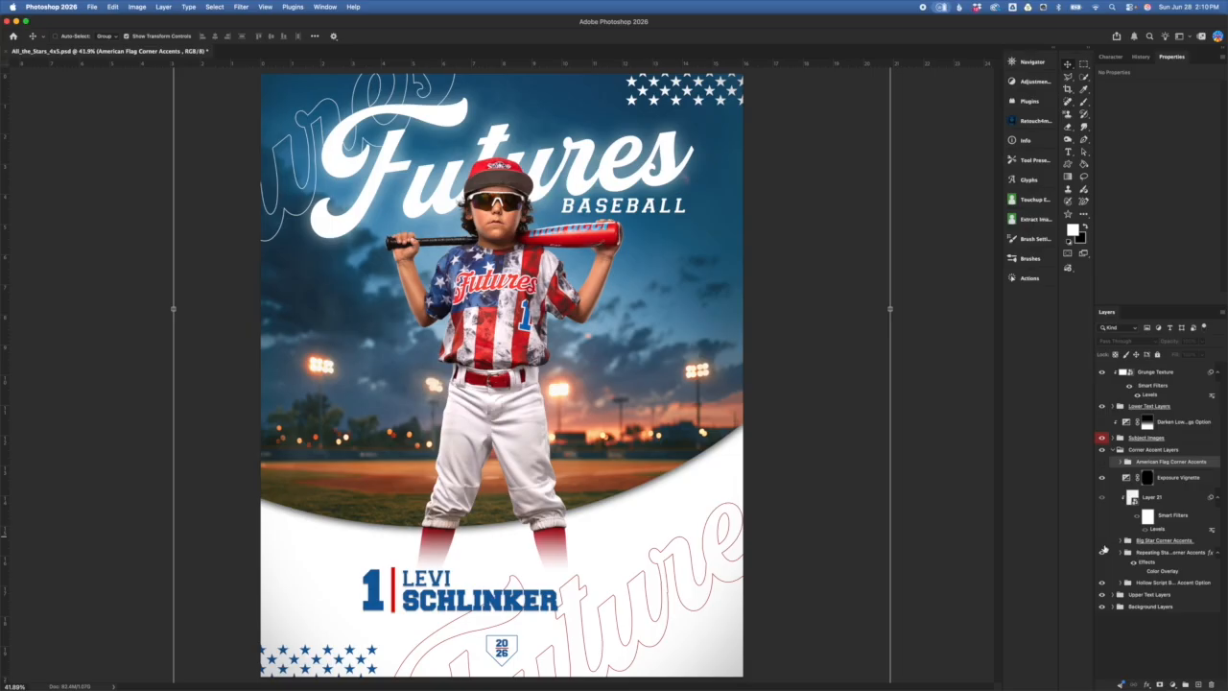
# - Show and expand the Big Star Corner Accents group, and select the Upper Left Star layer
pyautogui.click(1102, 543)
pyautogui.click(1166, 541)
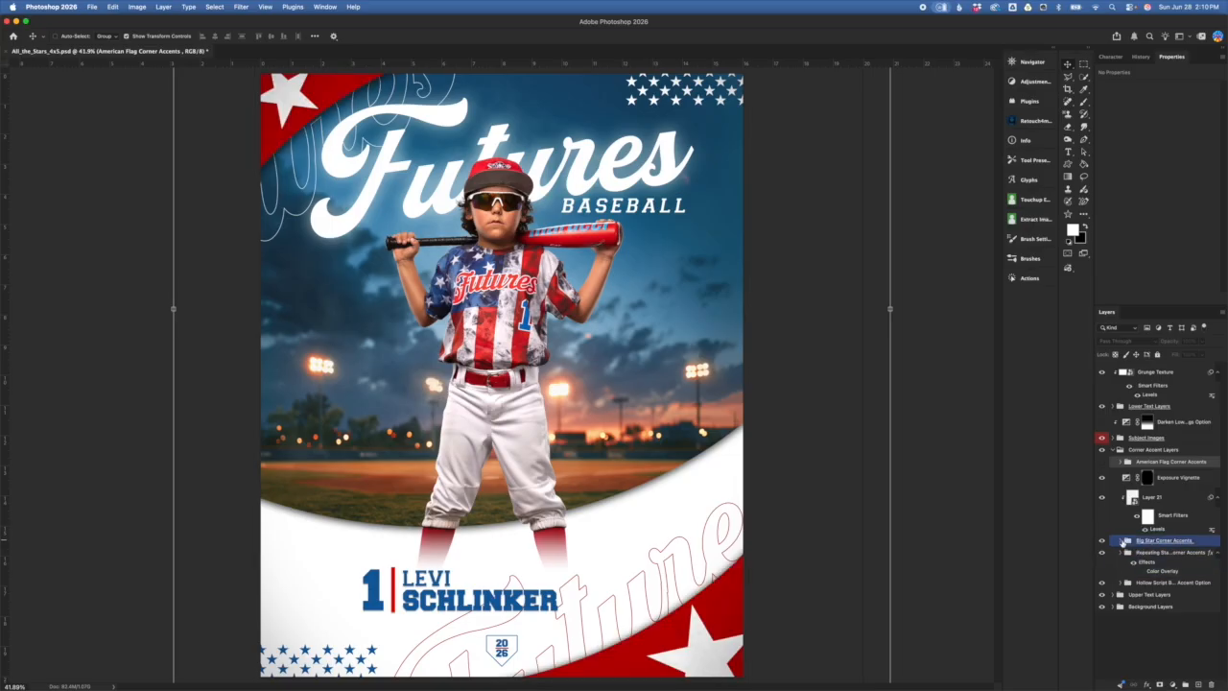
pyautogui.click(1121, 543)
pyautogui.click(1169, 558)
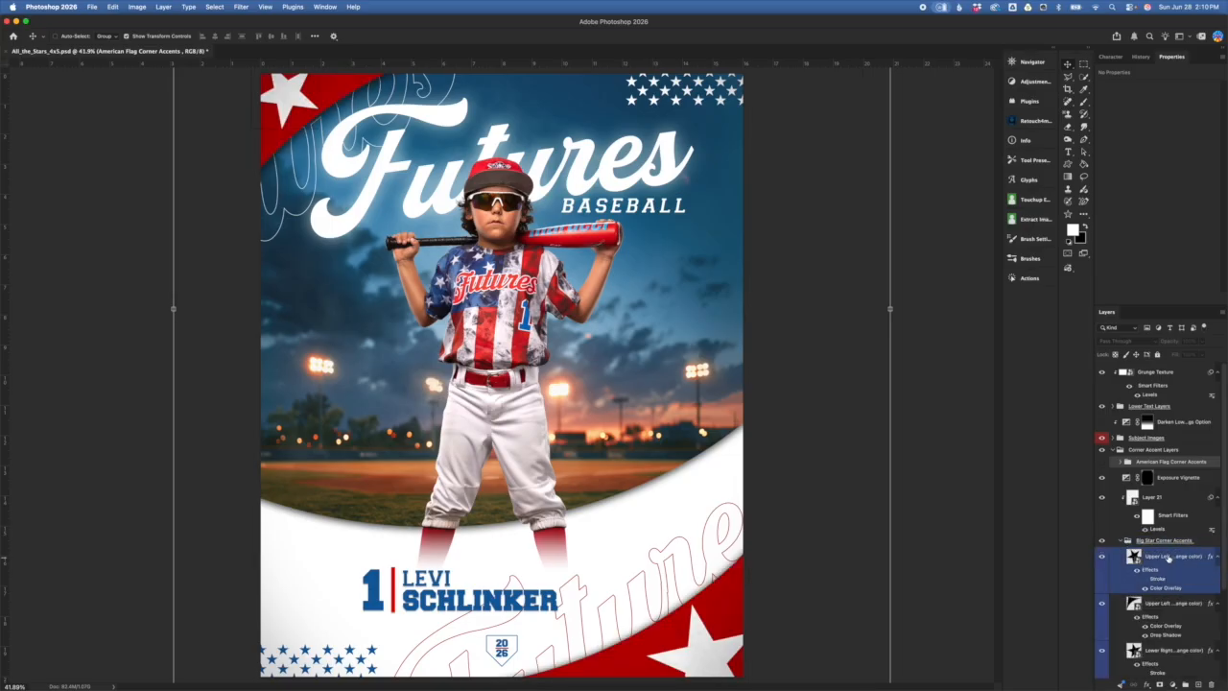
pyautogui.click(1169, 558)
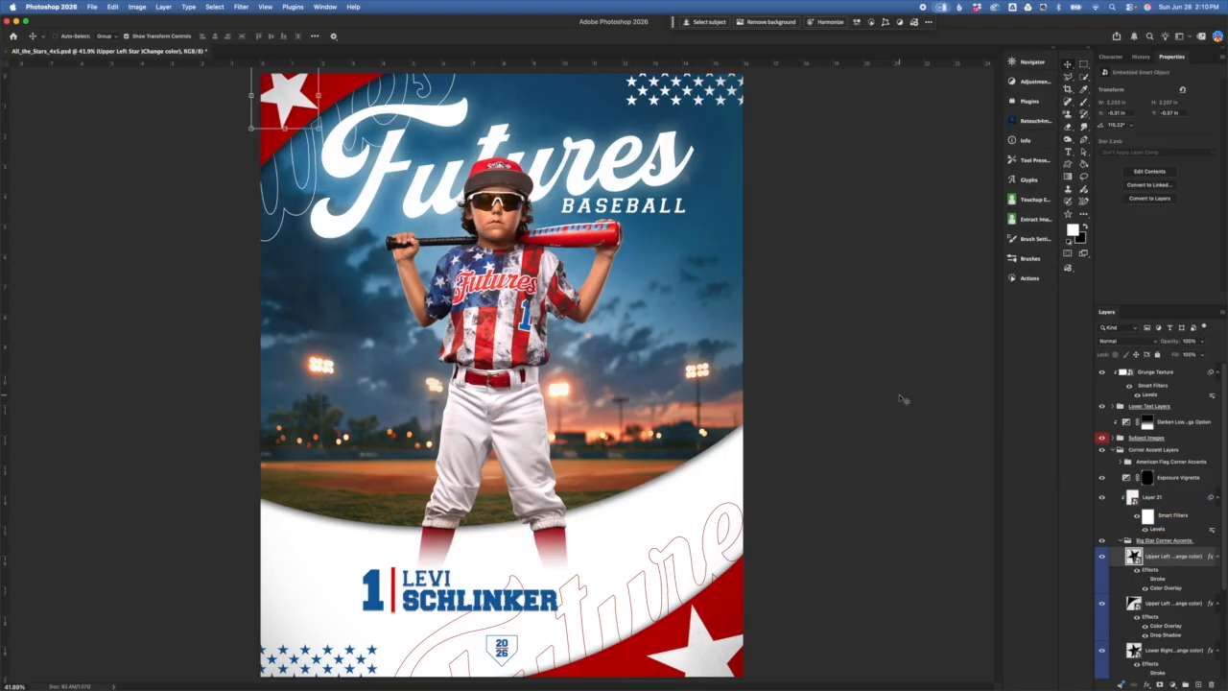
# - Preview the Upper Left Star with its Stroke effect turned on and turn the effect off again
pyautogui.scroll(-2, 1195, 568)
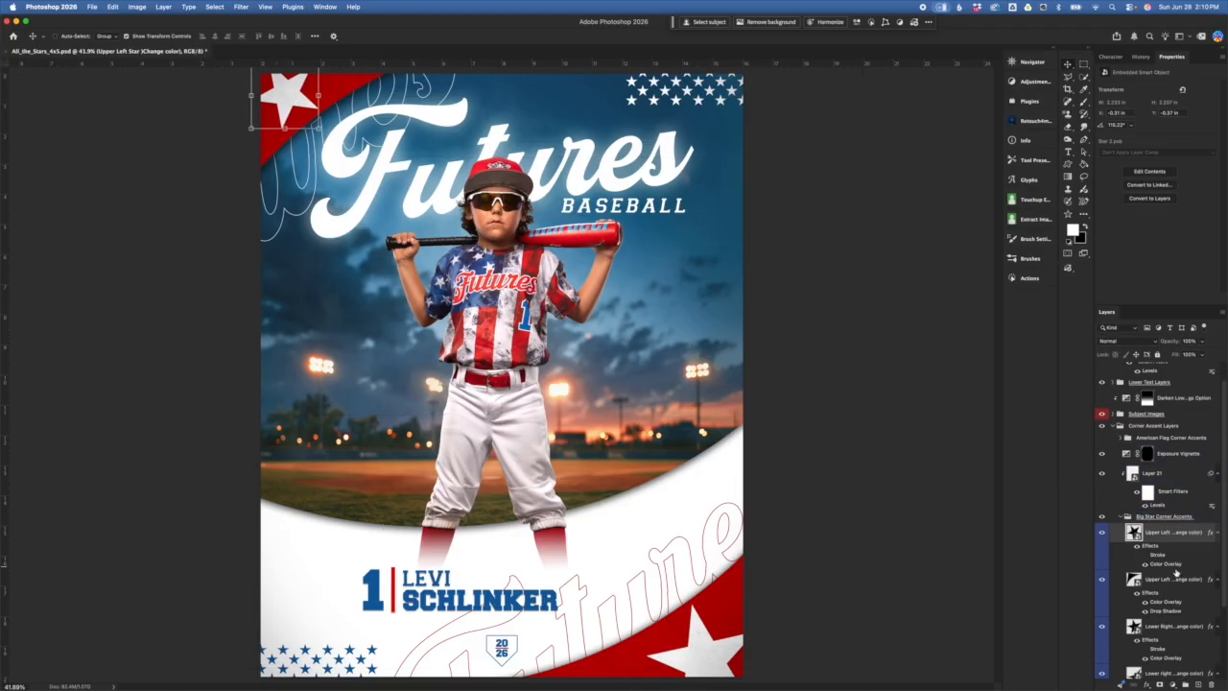
pyautogui.click(1145, 549)
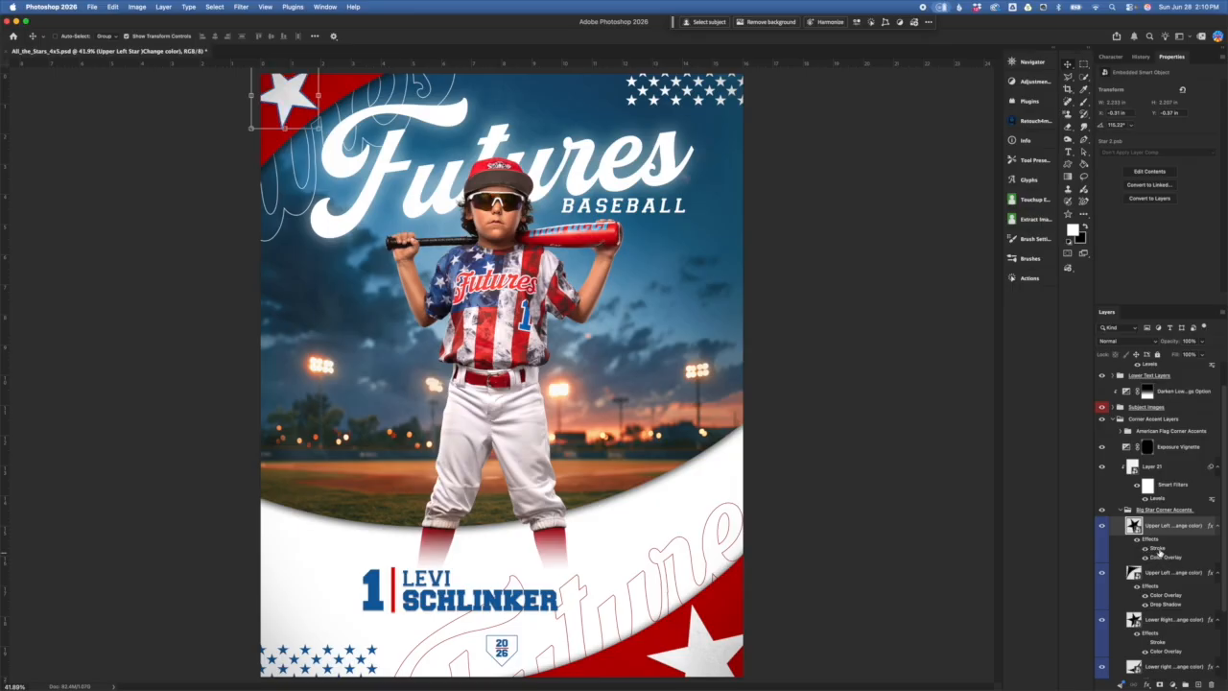
pyautogui.click(1145, 549)
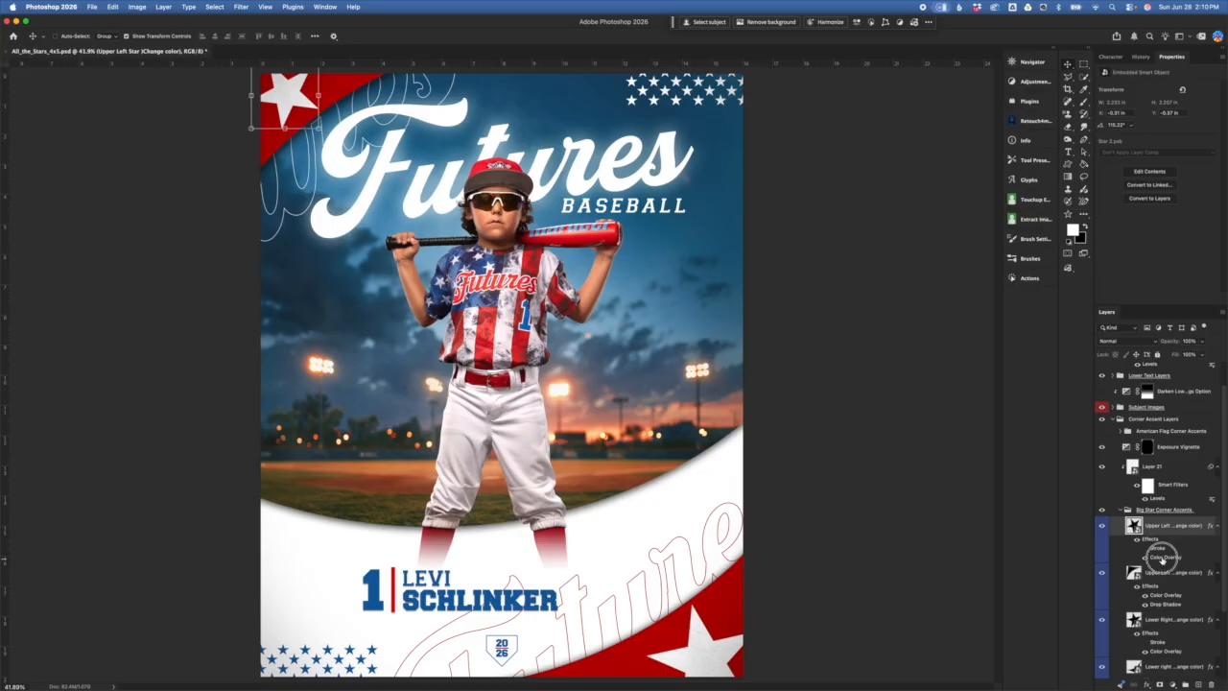
# - Try a bright green color overlay (00ff0c) on the Upper Left Star, copy its hex code, and discard the style change
pyautogui.doubleClick(1163, 559)
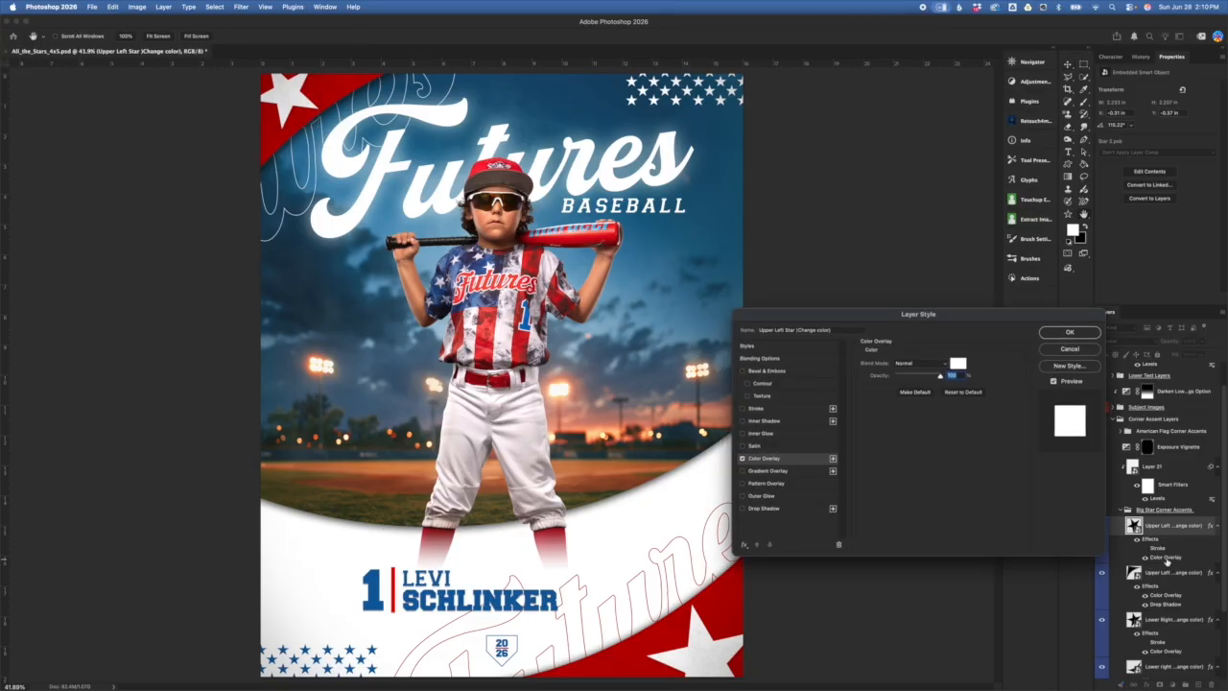
pyautogui.click(958, 364)
pyautogui.moveTo(966, 386); pyautogui.dragTo(989, 386)
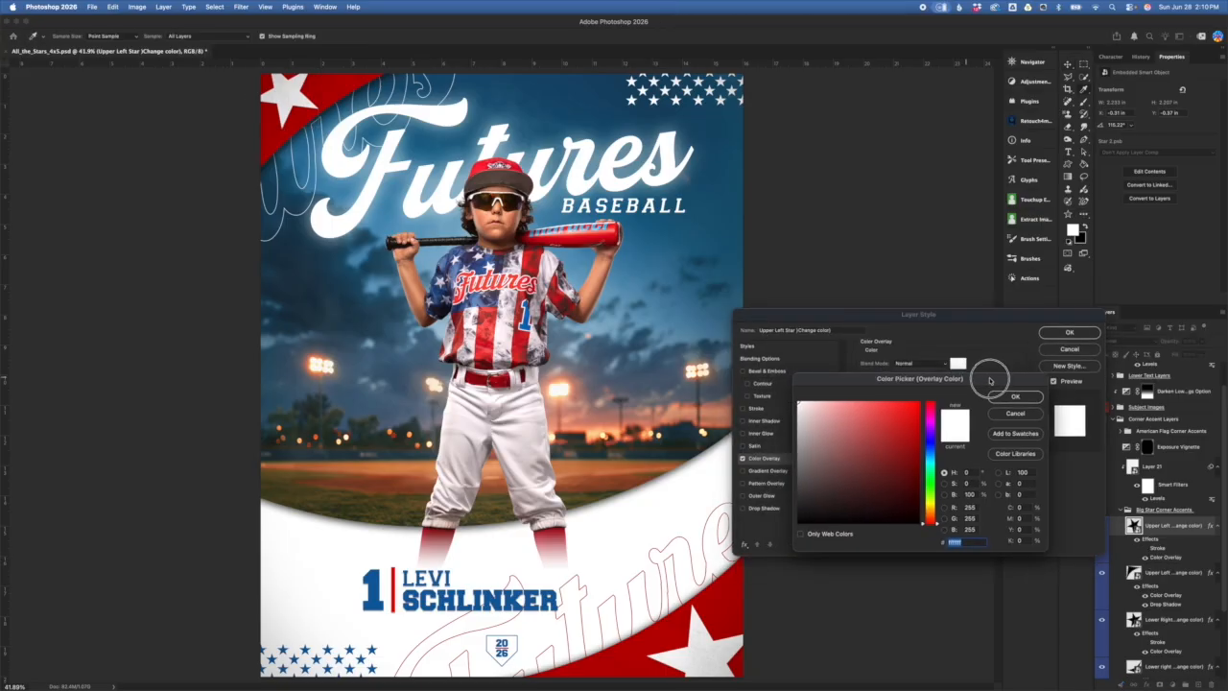
pyautogui.click(930, 485)
pyautogui.click(903, 464)
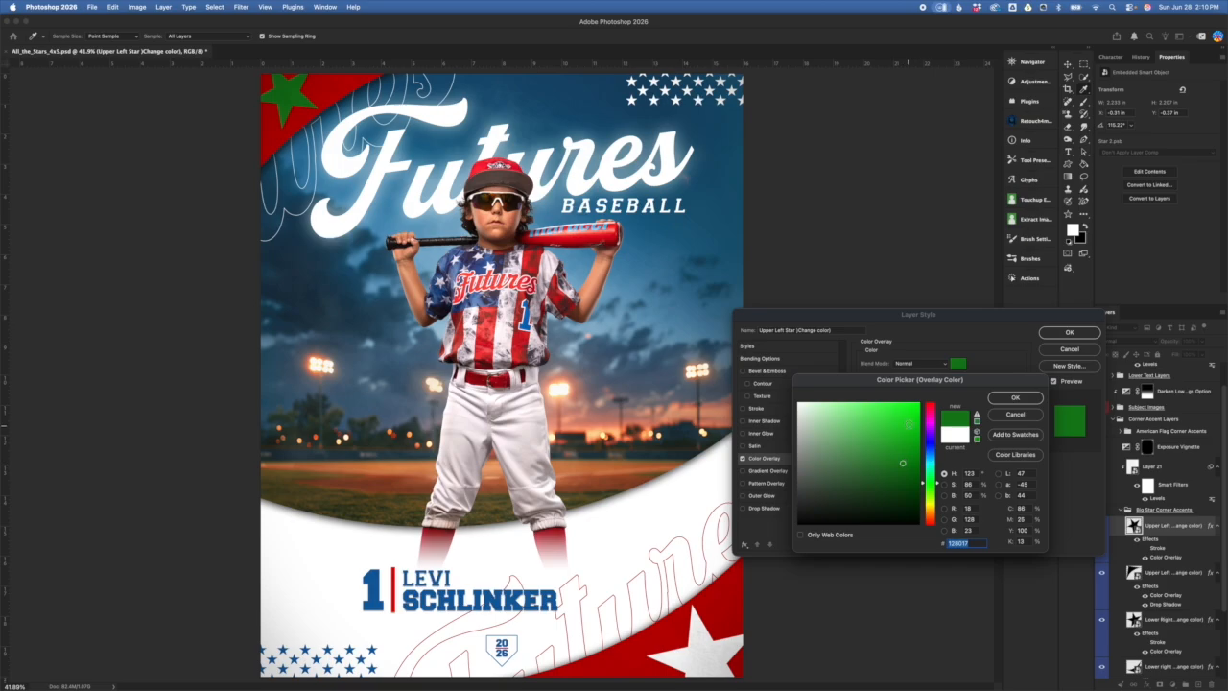
pyautogui.moveTo(909, 424); pyautogui.dragTo(946, 382)
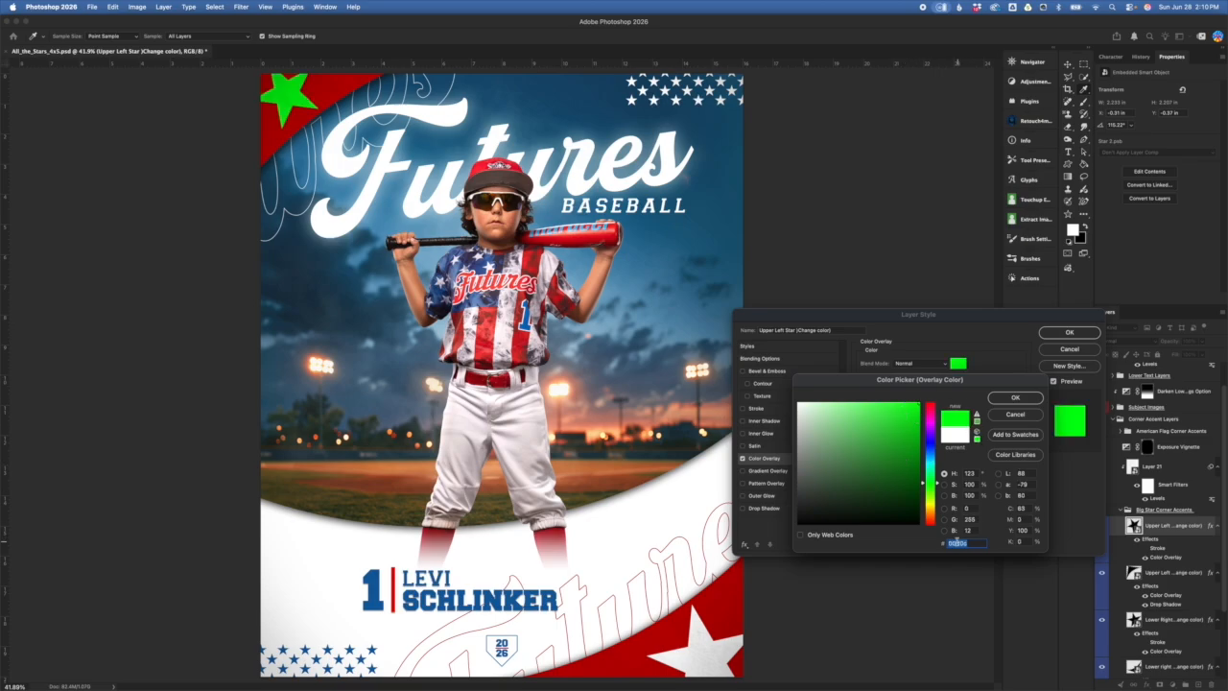
pyautogui.rightClick(955, 543)
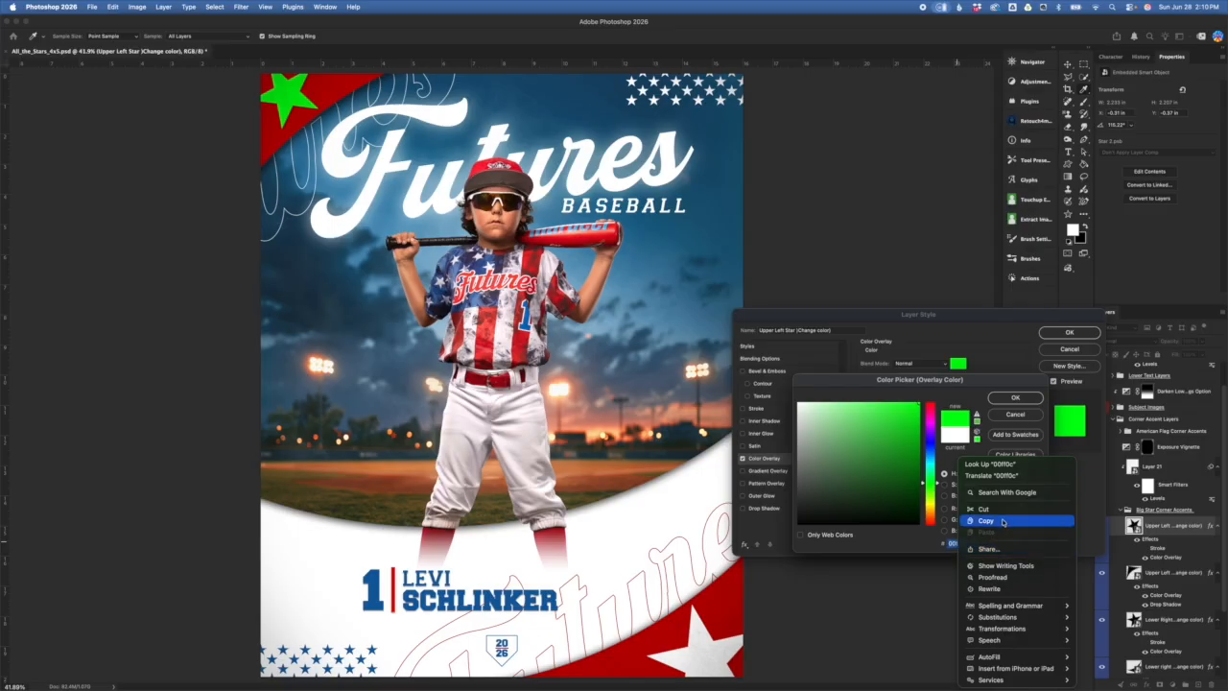
pyautogui.click(1003, 521)
pyautogui.click(1017, 398)
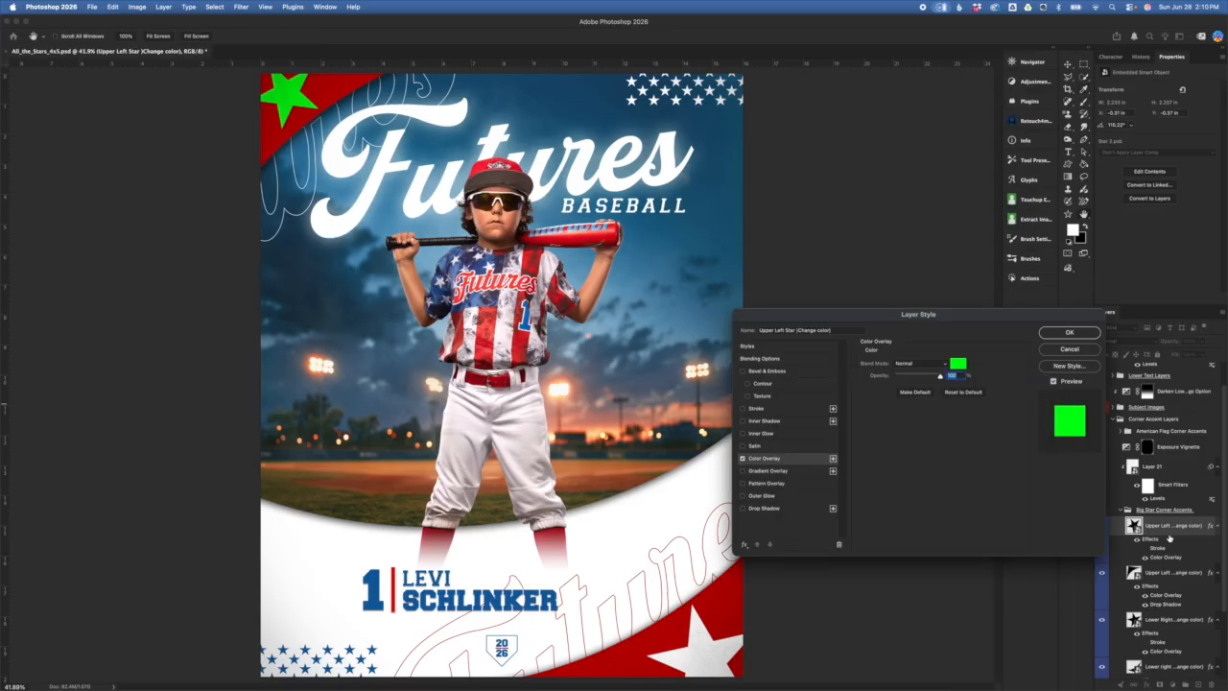
pyautogui.click(1069, 349)
# - Try the copied hex color 00ff0c as the Lower Right Star's color overlay and discard the change
pyautogui.click(1181, 620)
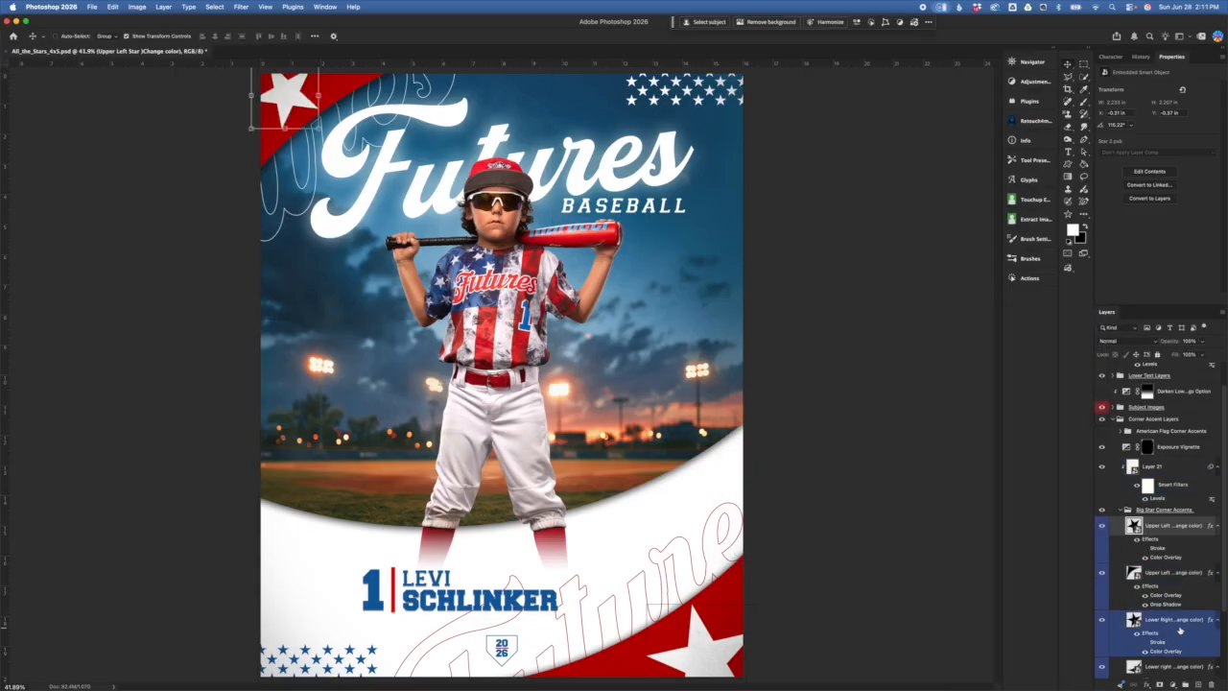
pyautogui.doubleClick(1166, 651)
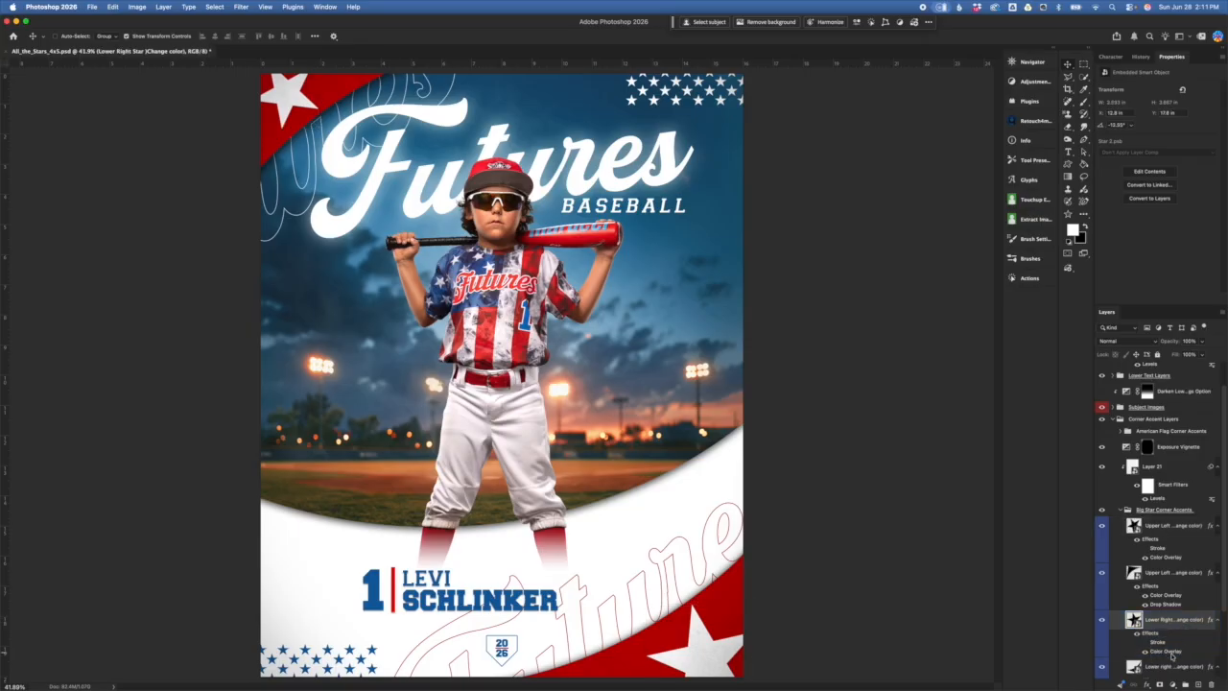
pyautogui.click(958, 363)
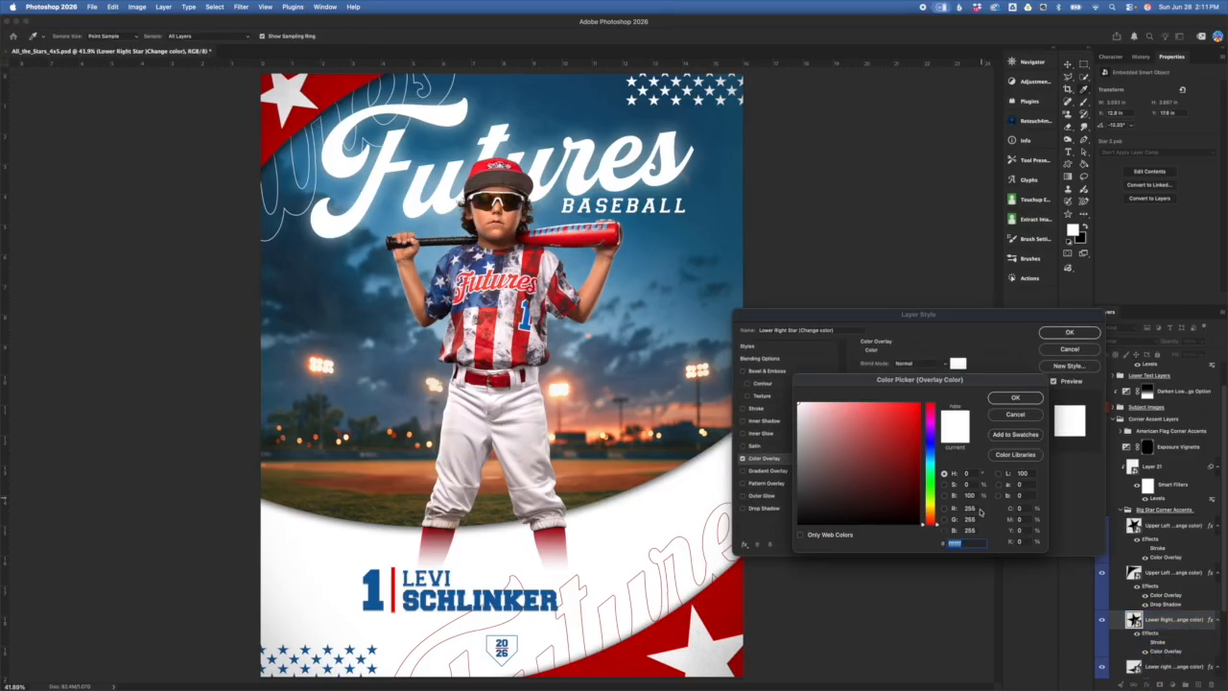
pyautogui.rightClick(963, 548)
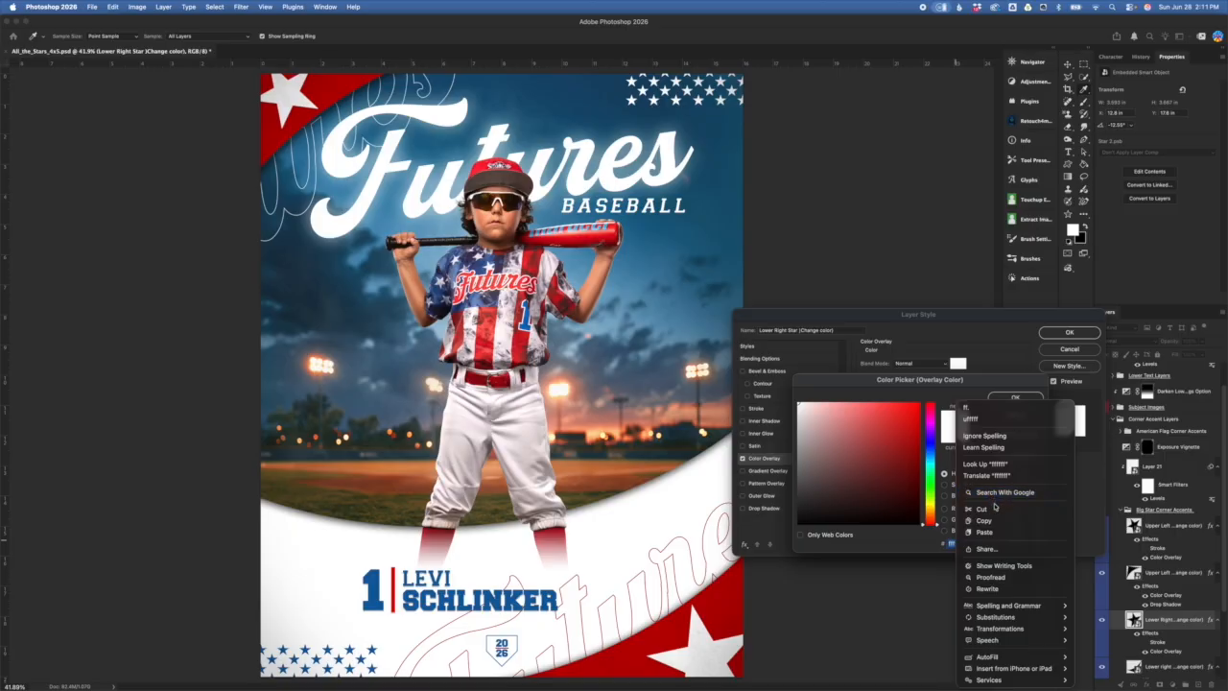
pyautogui.click(986, 533)
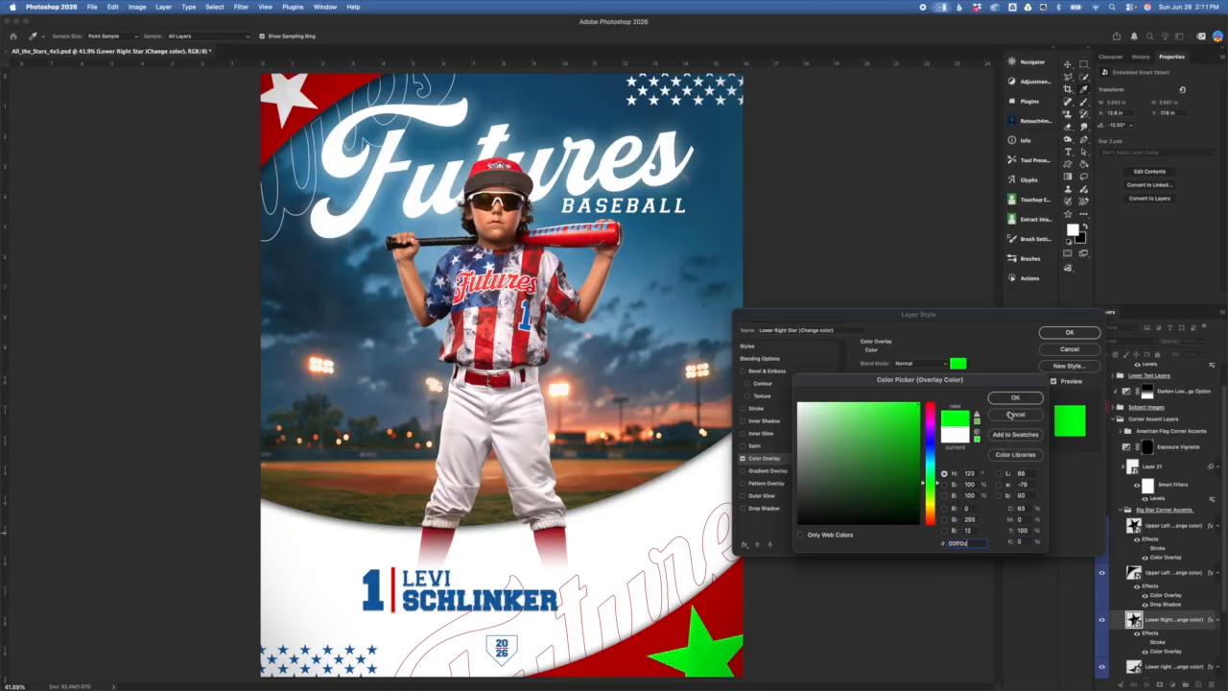
pyautogui.click(1015, 414)
pyautogui.click(1069, 349)
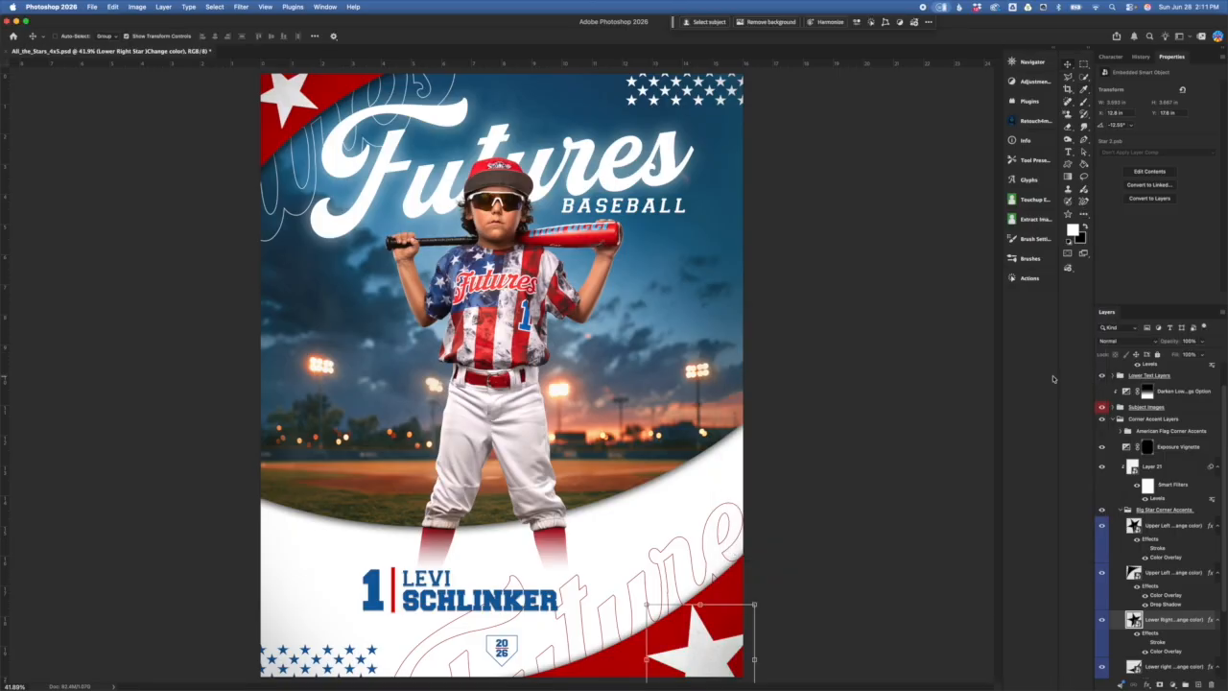
# - Check the color picker for the Upper Left Corner layer's color overlay without changing the color
pyautogui.click(1165, 574)
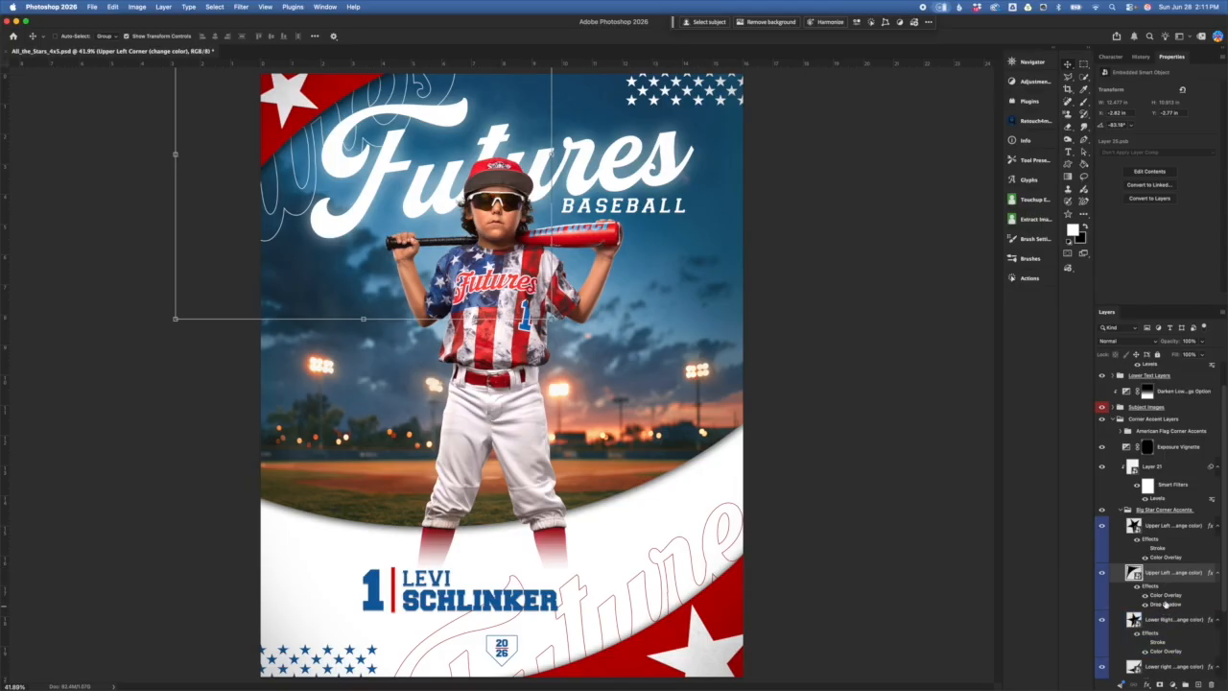
pyautogui.doubleClick(1164, 596)
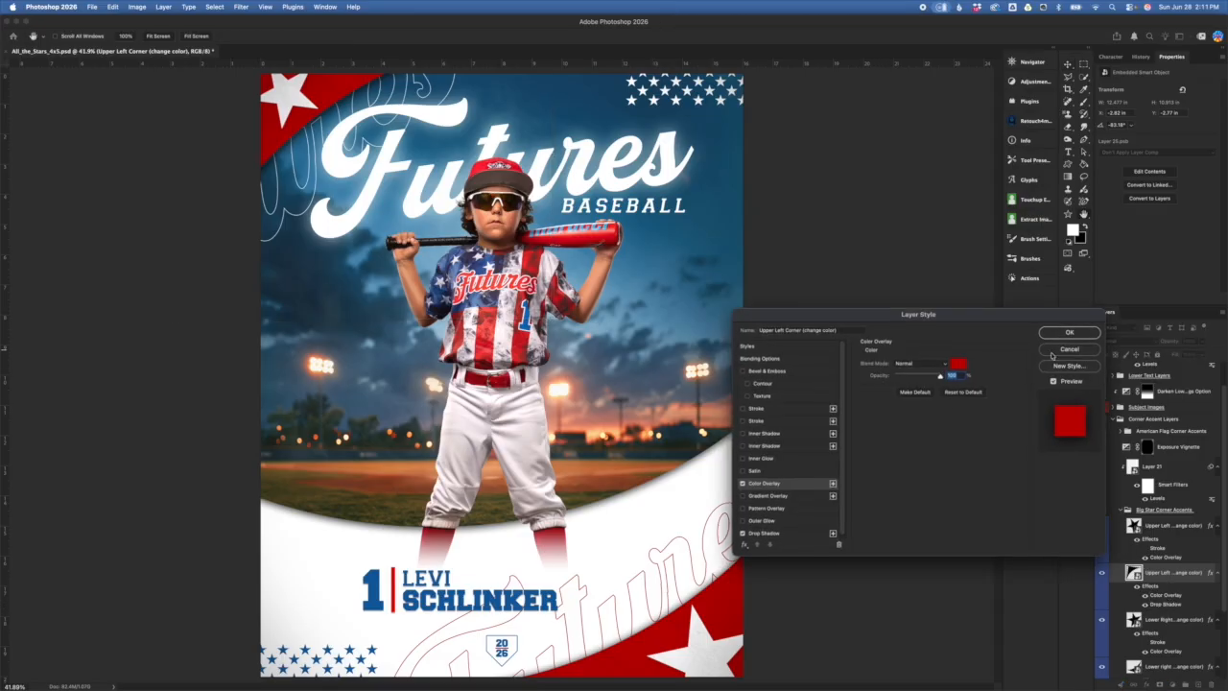
pyautogui.click(959, 365)
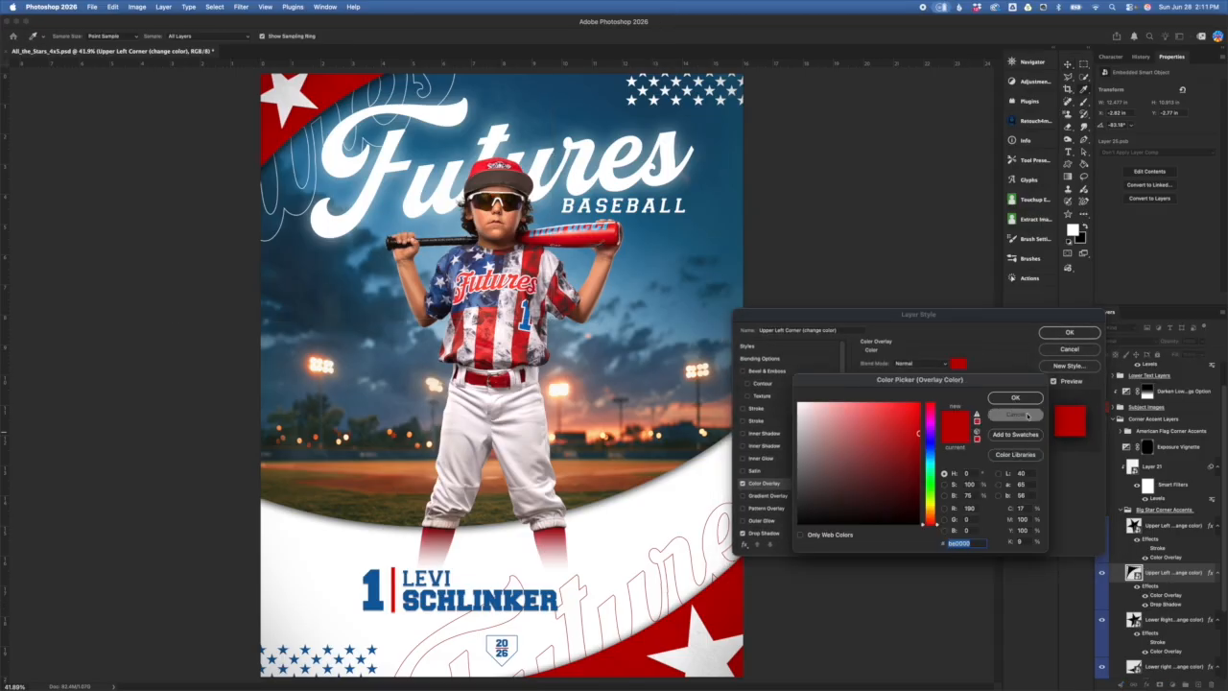
pyautogui.click(1015, 397)
pyautogui.click(1069, 333)
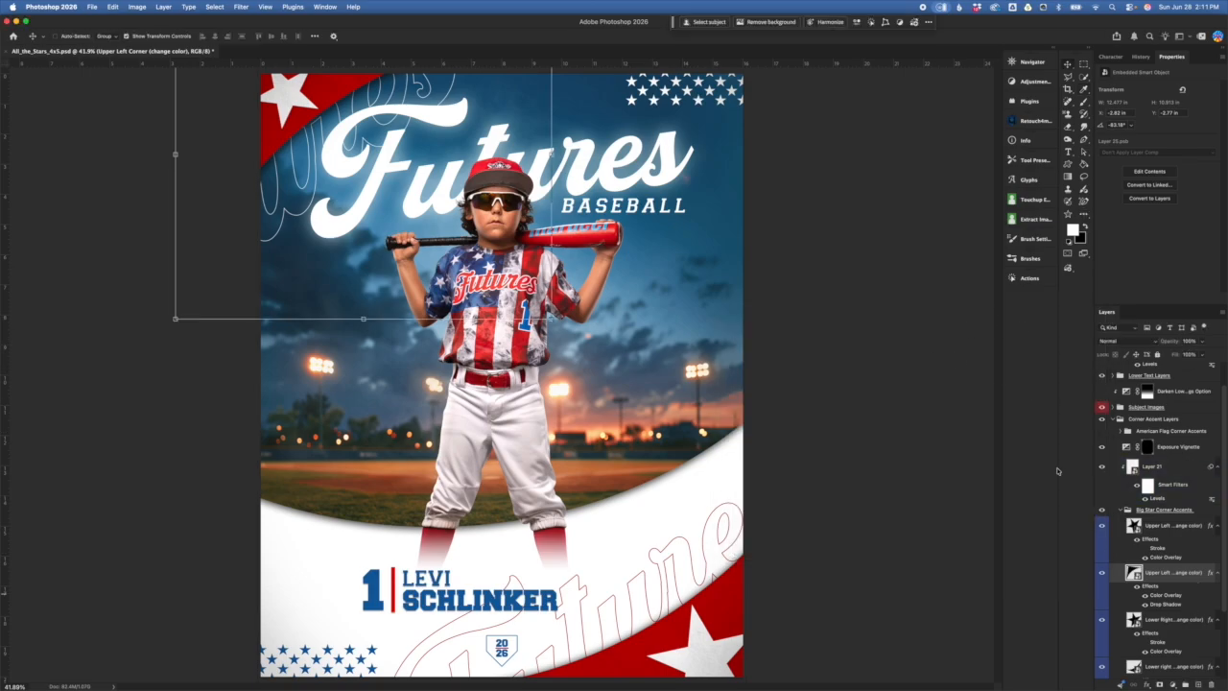
pyautogui.scroll(-4, 1166, 533)
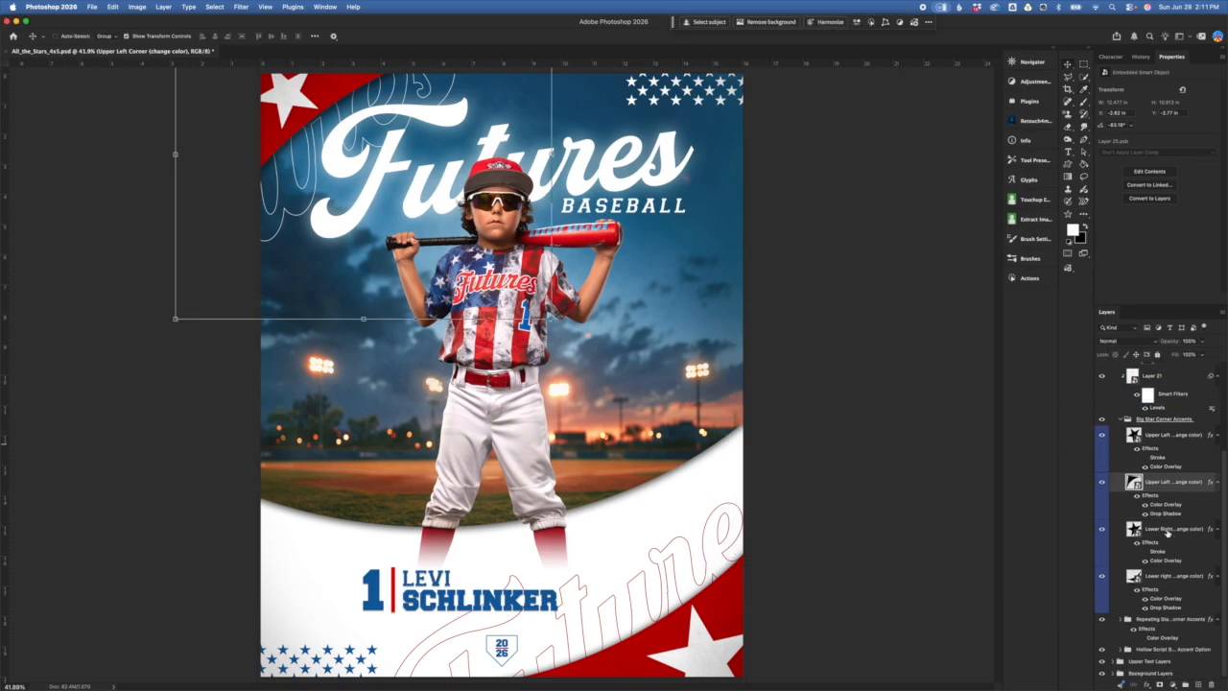
pyautogui.click(1175, 446)
pyautogui.scroll(1, 1160, 452)
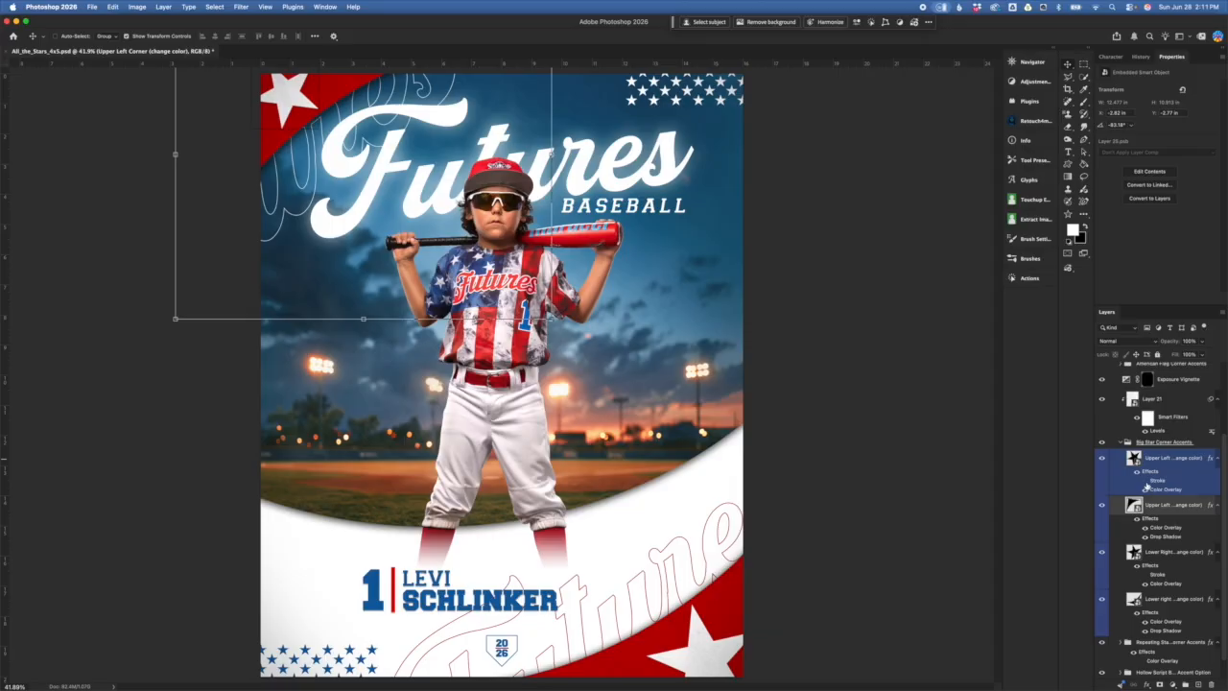
# - Turn on the Stroke effects of the Upper Left Star and Lower Right Star in the Big Star Corner Accents group
pyautogui.click(1146, 576)
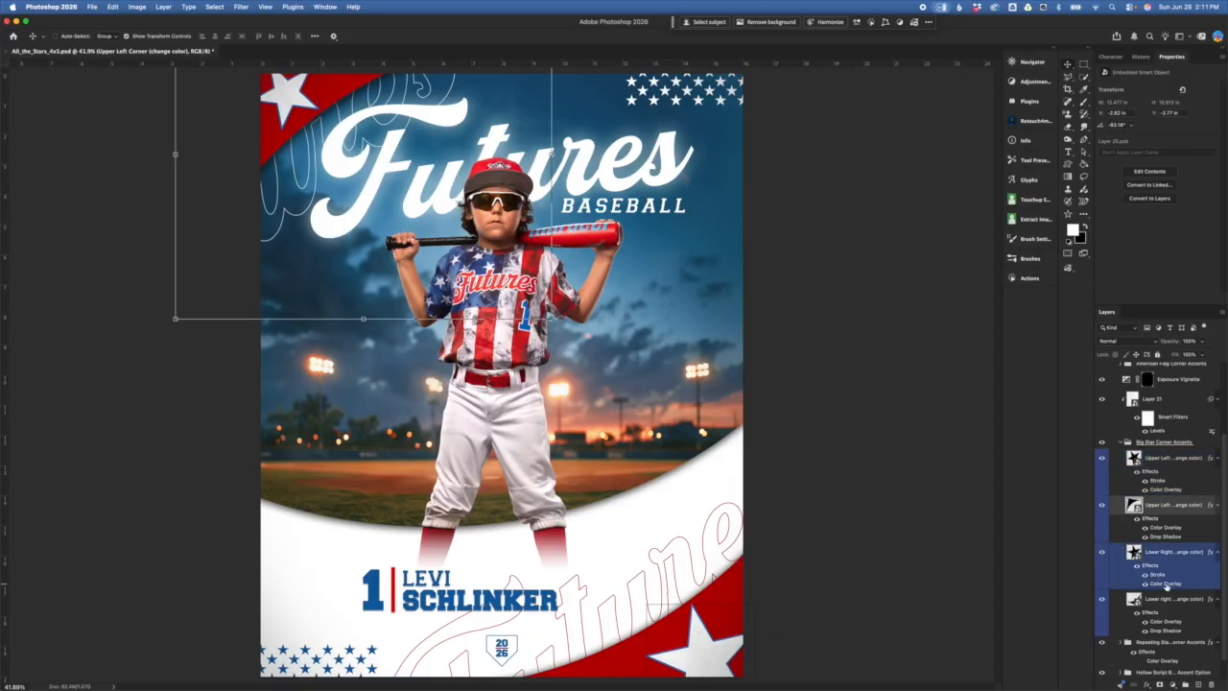
pyautogui.click(1154, 483)
# - Try a green stroke color (35cf11) on the Upper Left Star and discard the style change
pyautogui.doubleClick(1158, 483)
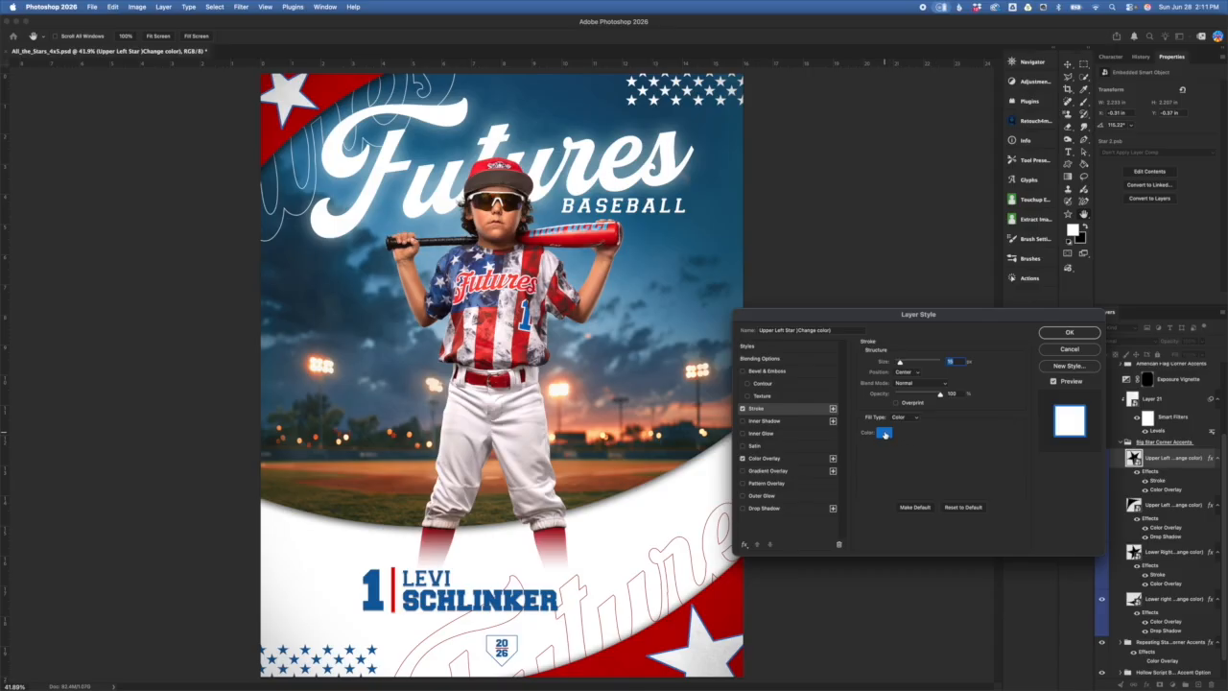
pyautogui.click(885, 433)
pyautogui.moveTo(901, 382)
pyautogui.mouseDown()
pyautogui.moveTo(907, 509)
pyautogui.moveTo(928, 428)
pyautogui.moveTo(989, 412)
pyautogui.mouseUp()
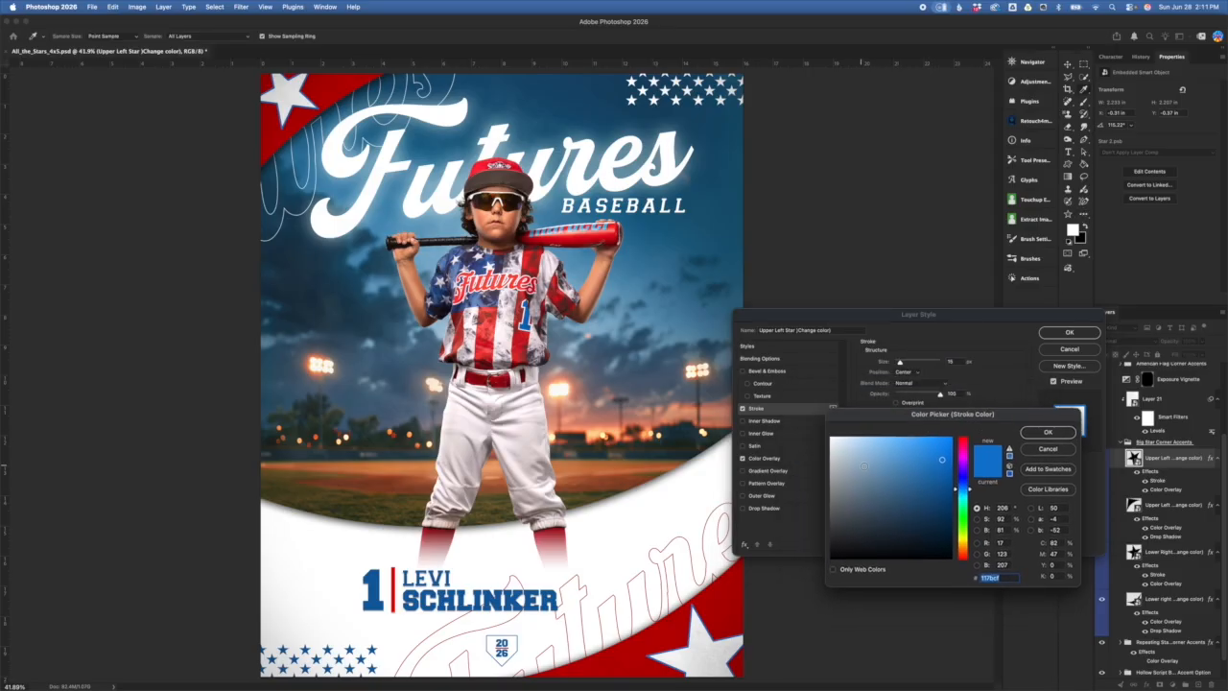
pyautogui.click(964, 522)
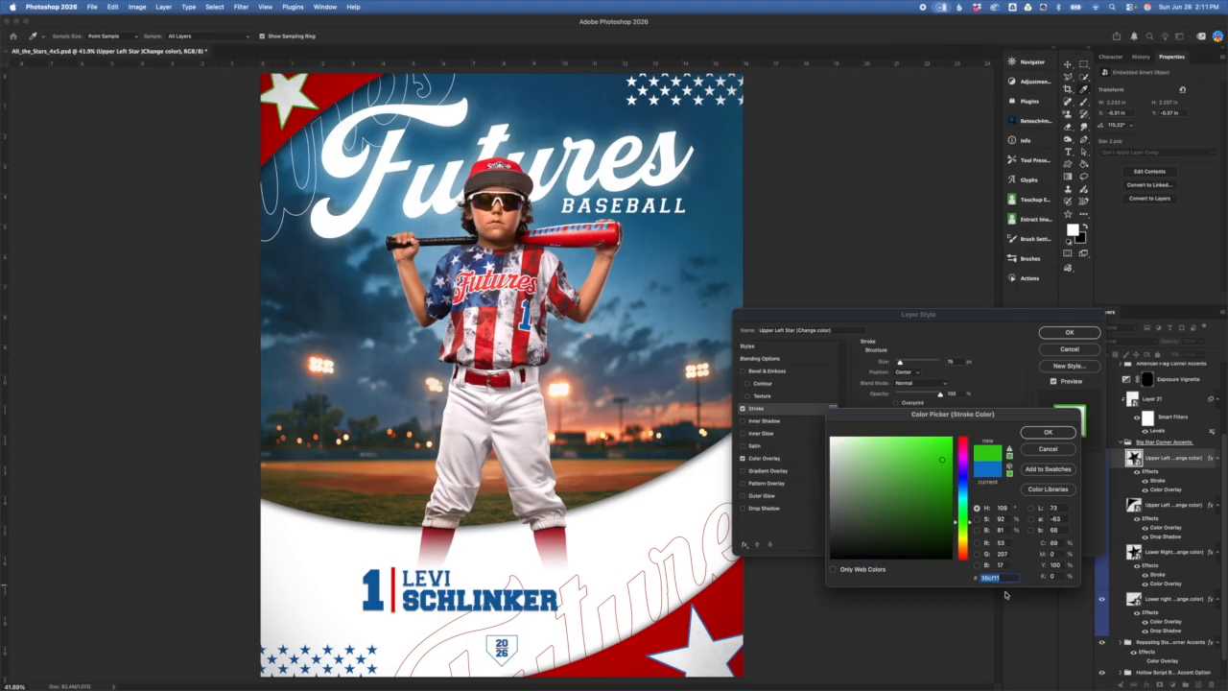
pyautogui.click(1050, 450)
pyautogui.click(1070, 350)
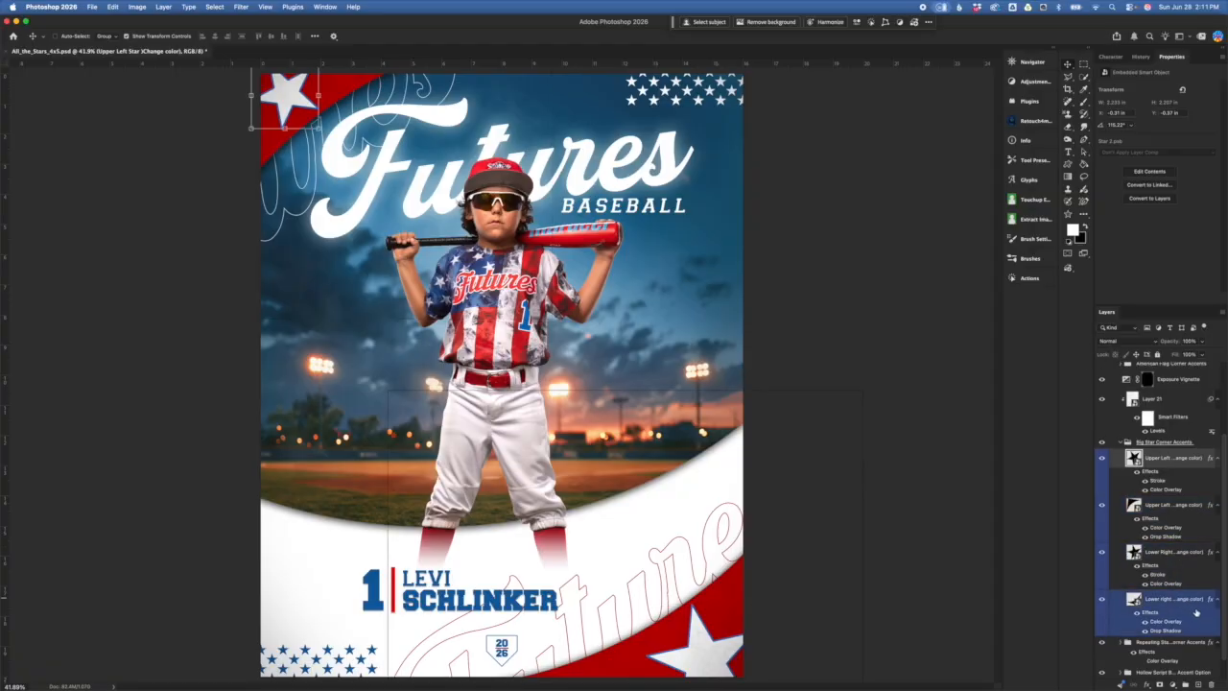
# - Preview the corners with both big stars hidden, show the stars again, and collapse the Big Star Corner Accents group
pyautogui.click(1102, 458)
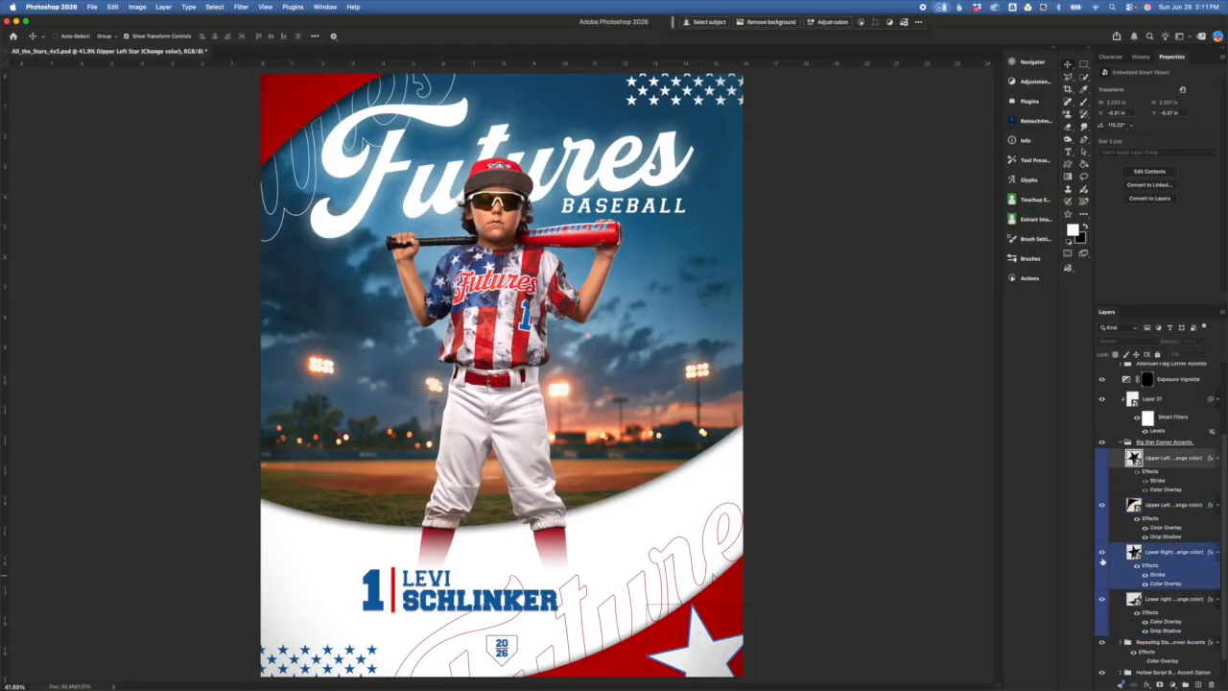
pyautogui.click(1205, 662)
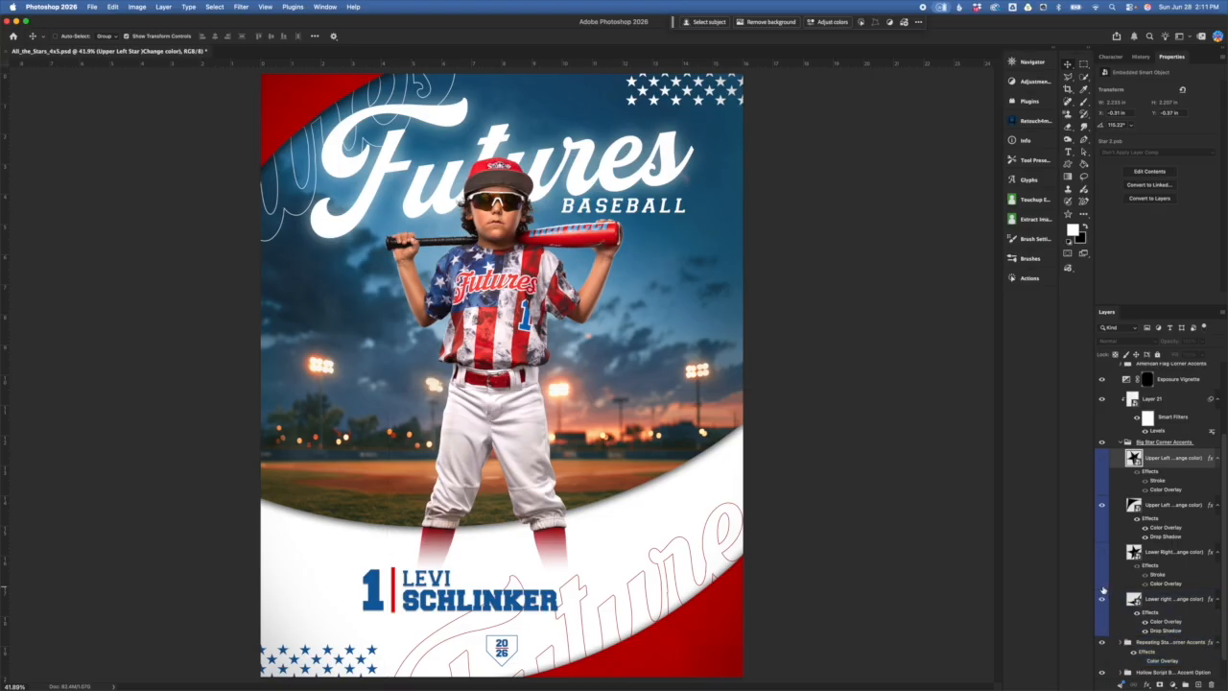
pyautogui.click(1101, 551)
pyautogui.click(1102, 458)
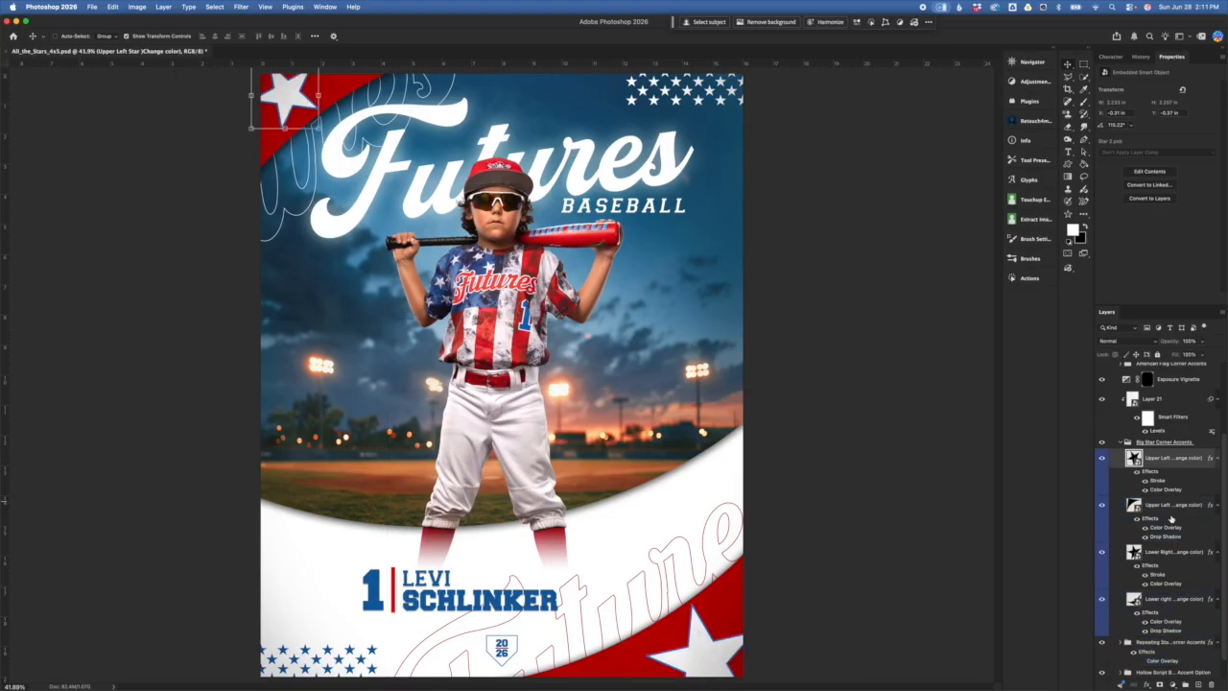
pyautogui.click(1120, 443)
pyautogui.click(1120, 444)
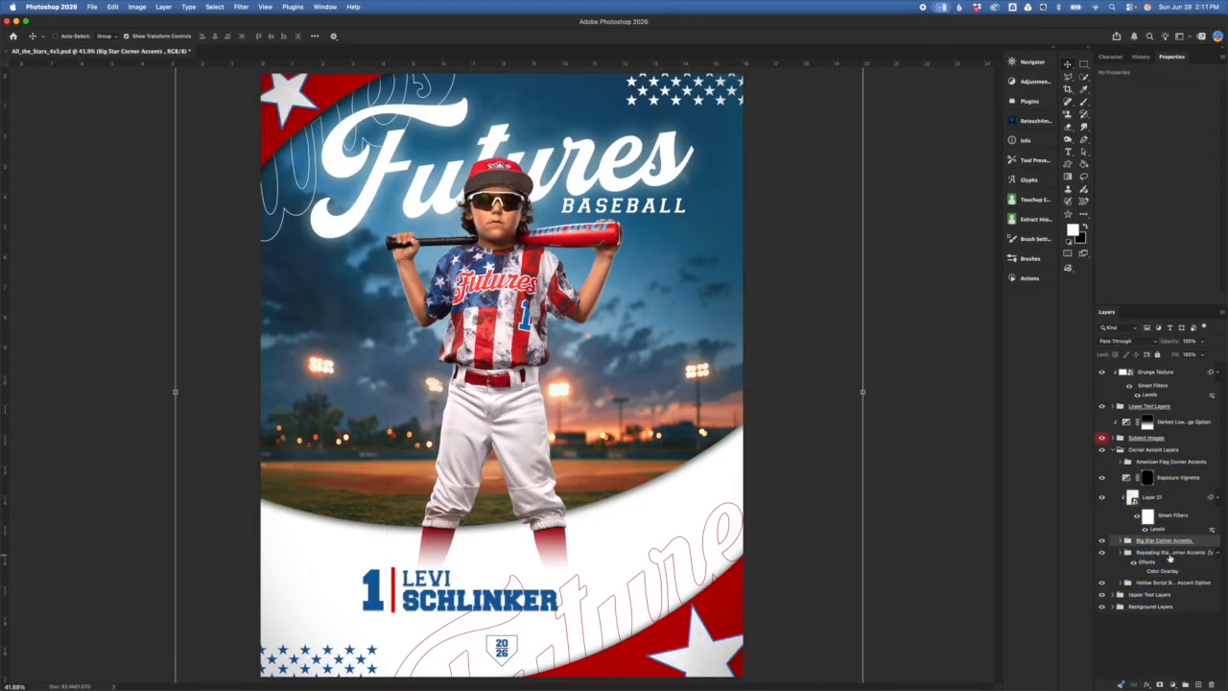
# - Examine the paper texture of Layer 21 up close on the lower right star by hiding and showing the layer
pyautogui.click(1191, 562)
pyautogui.moveTo(1188, 555); pyautogui.dragTo(1176, 543)
pyautogui.click(1172, 506)
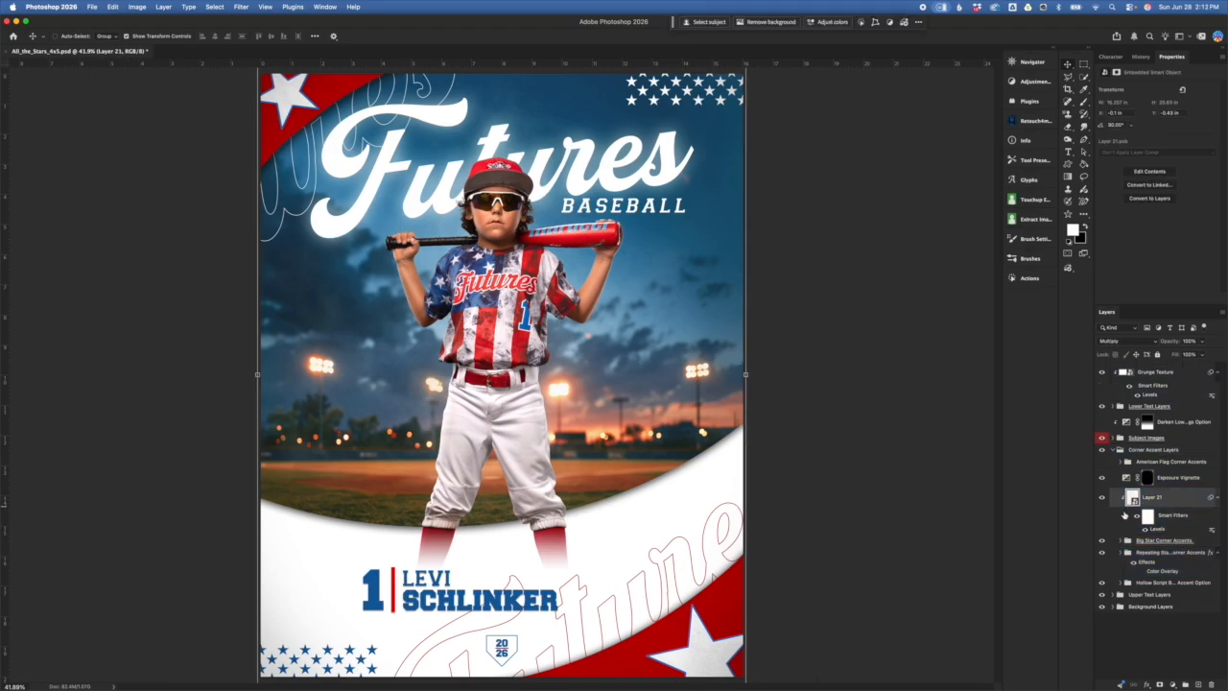
pyautogui.press('super+plus')
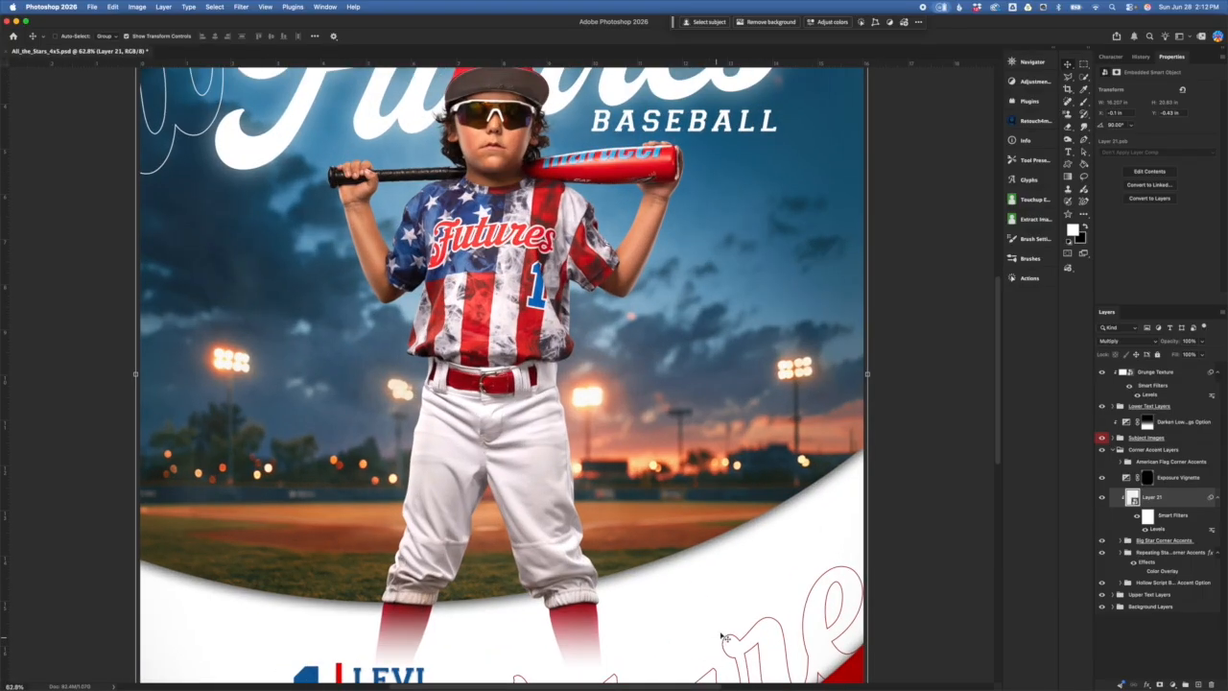
pyautogui.press('super+plus')
pyautogui.press('super+plus')
pyautogui.scroll(-13, 857, 574)
pyautogui.hscroll(4, 857, 574)
pyautogui.scroll(2, 858, 574)
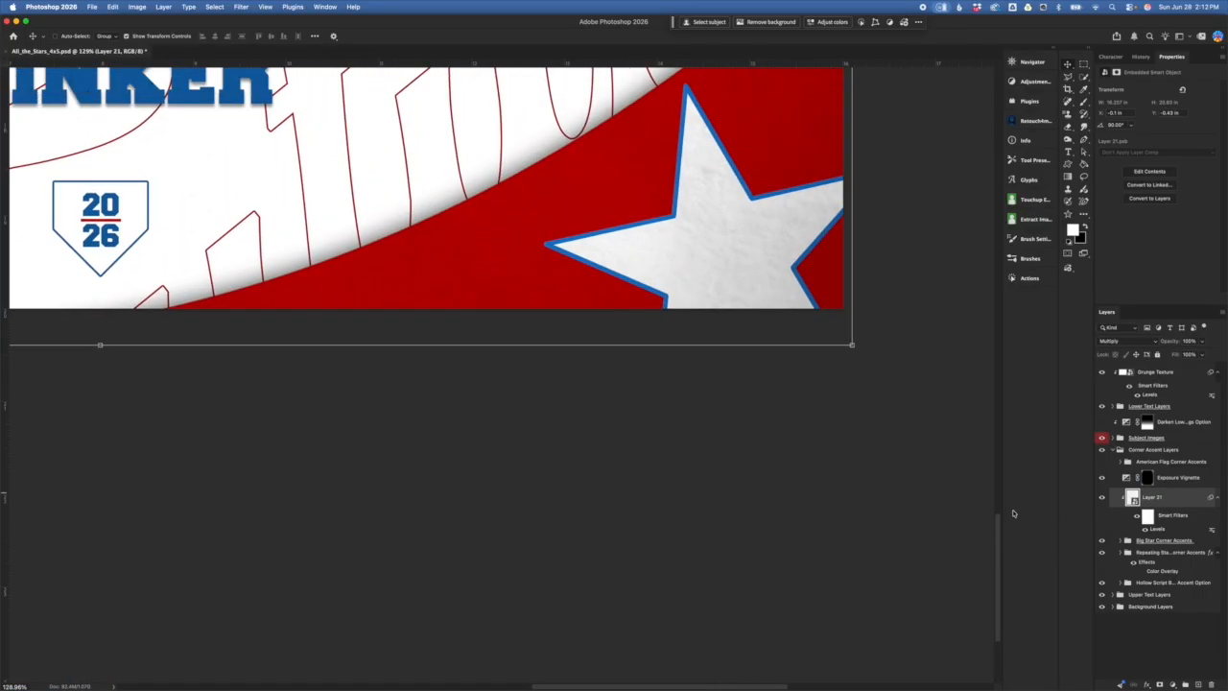
pyautogui.press('super+plus')
pyautogui.scroll(4, 826, 288)
pyautogui.hscroll(3, 827, 288)
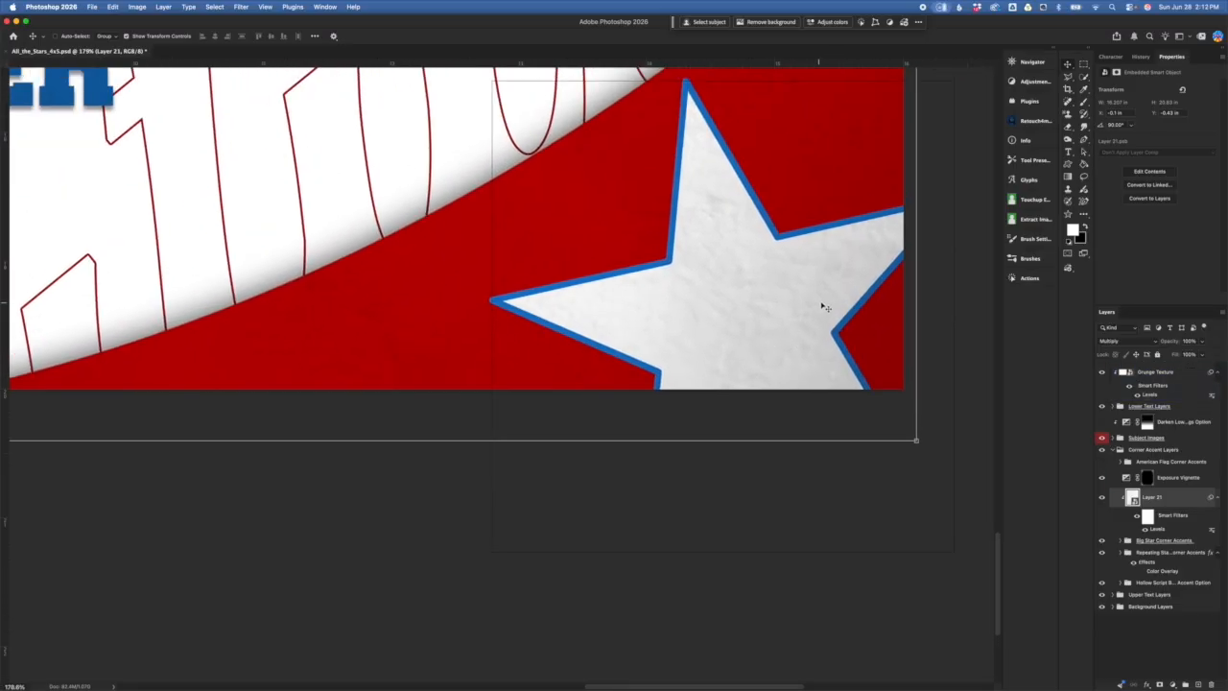
pyautogui.scroll(2, 827, 307)
pyautogui.hscroll(1, 826, 307)
pyautogui.click(1101, 497)
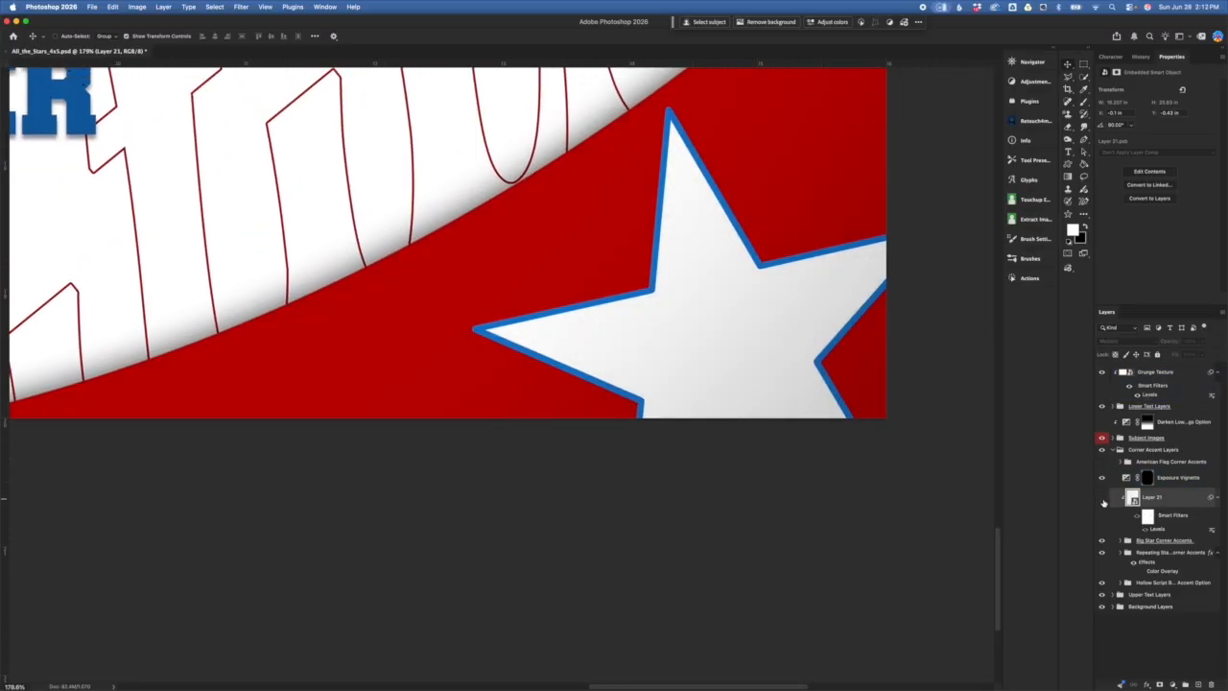
pyautogui.click(1103, 499)
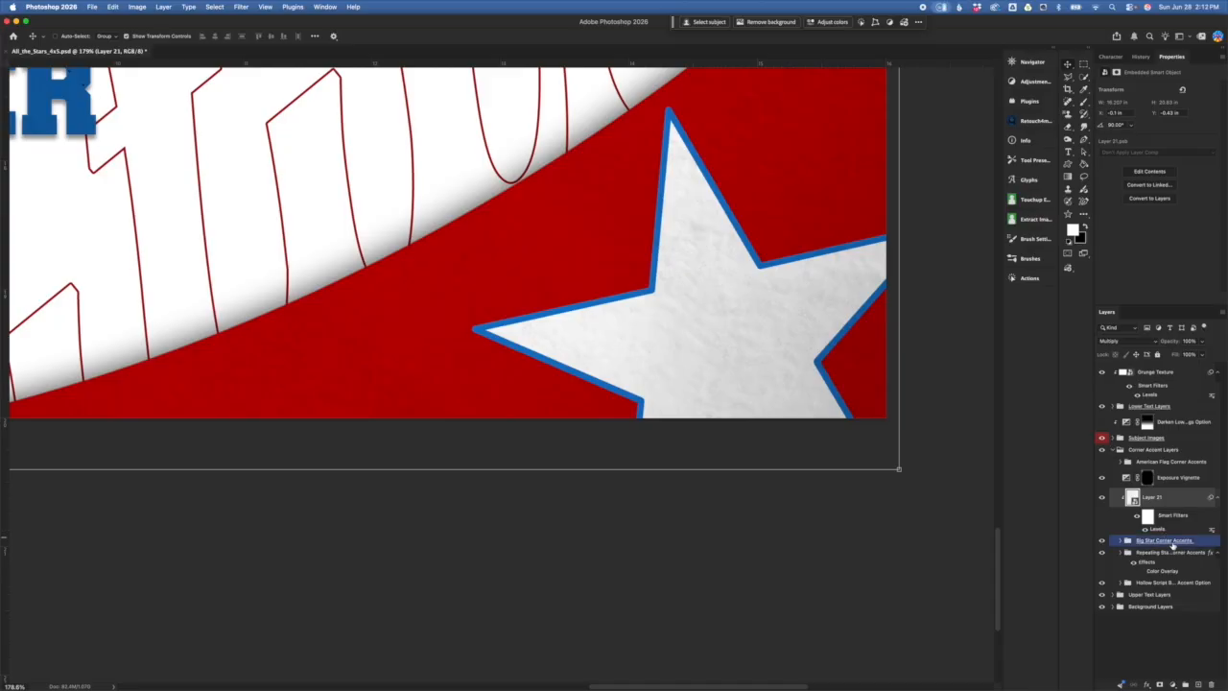
# - Try a shadow input level of 44 in Layer 21's Levels smart filter and cancel the adjustment
pyautogui.doubleClick(1158, 531)
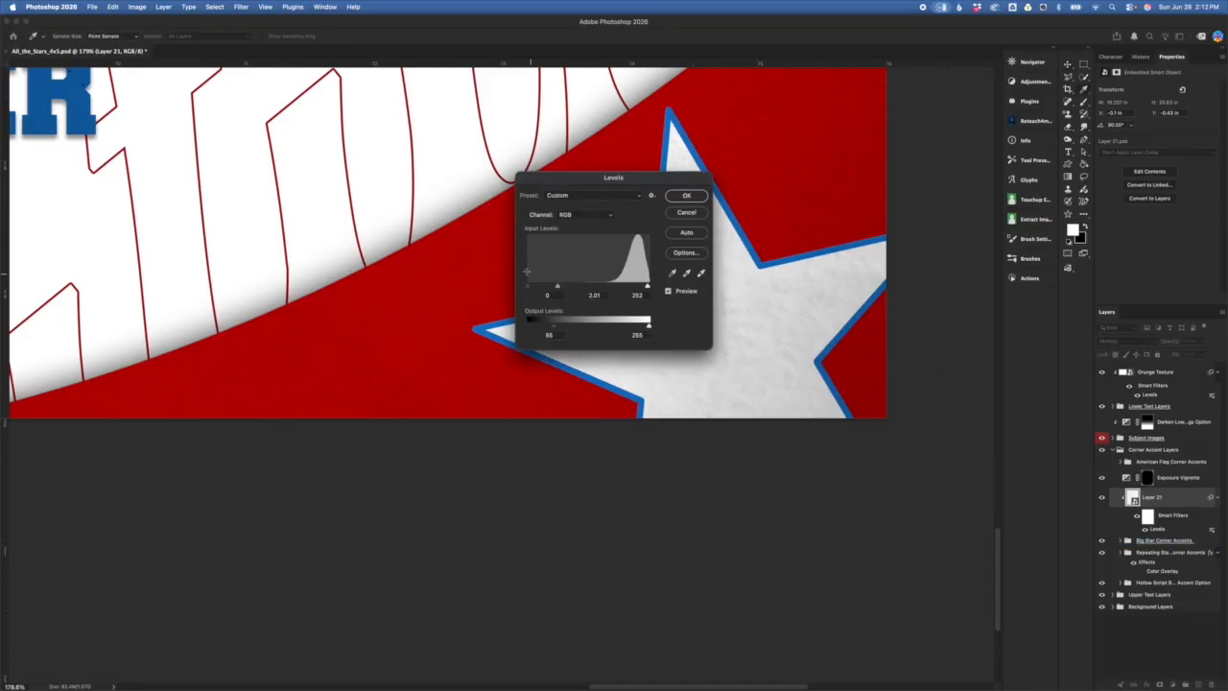
pyautogui.moveTo(637, 189); pyautogui.dragTo(781, 218)
pyautogui.moveTo(700, 317)
pyautogui.mouseDown()
pyautogui.moveTo(722, 317)
pyautogui.moveTo(682, 317)
pyautogui.moveTo(693, 317)
pyautogui.mouseUp()
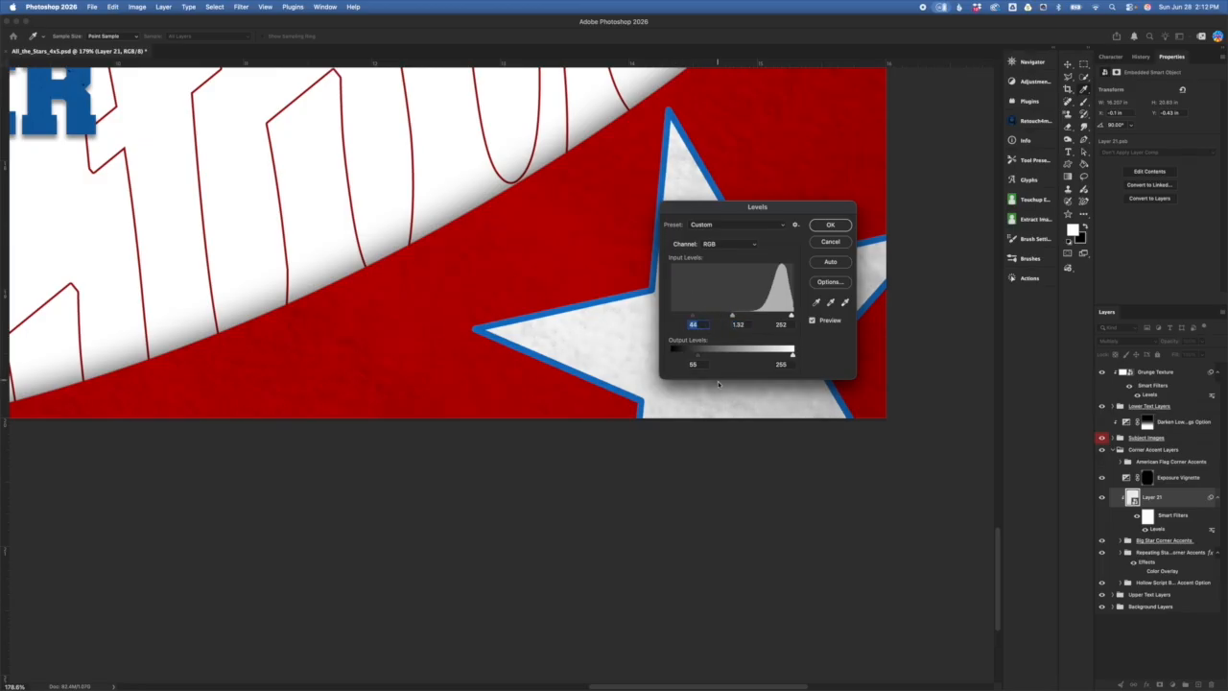
pyautogui.click(831, 242)
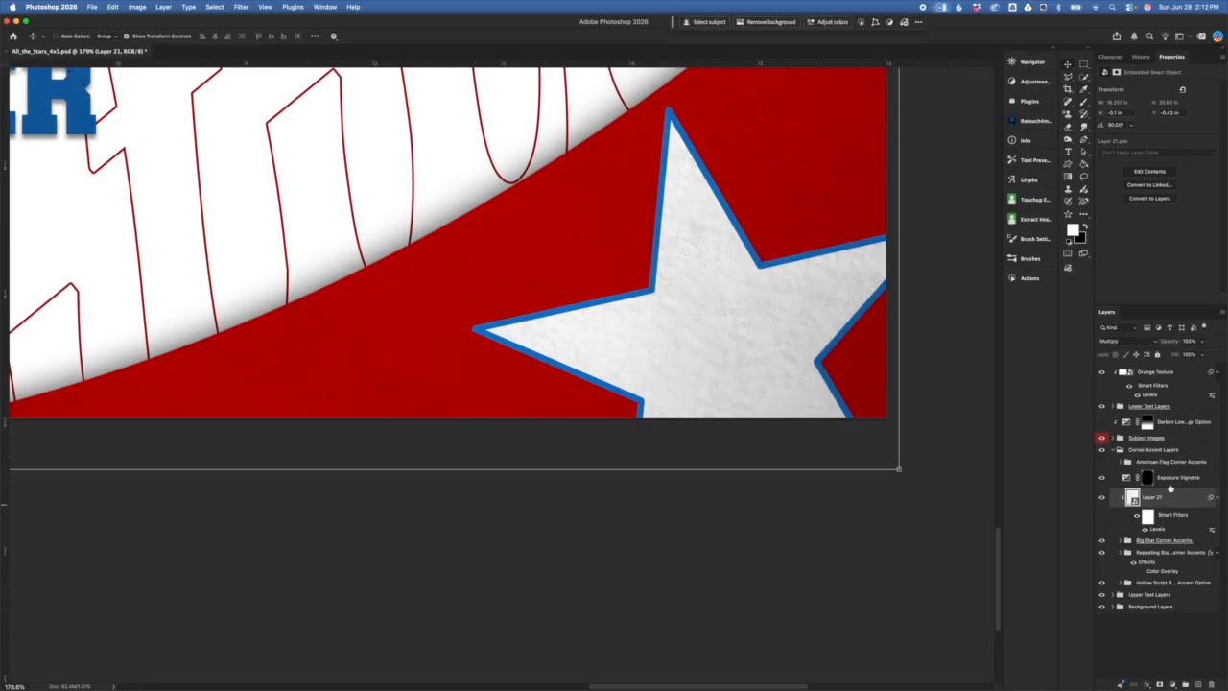
# - Turn on the Color Overlay effect of the Repeating Stars Corner Accents group
pyautogui.click(1156, 478)
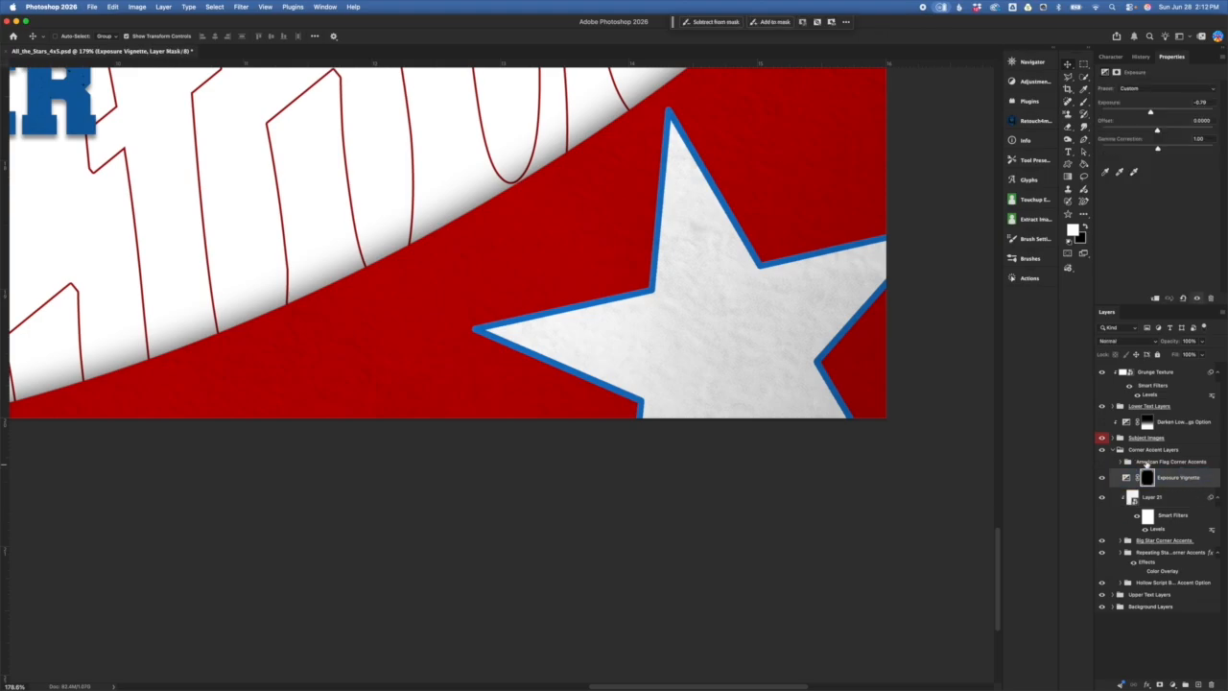
pyautogui.click(1179, 553)
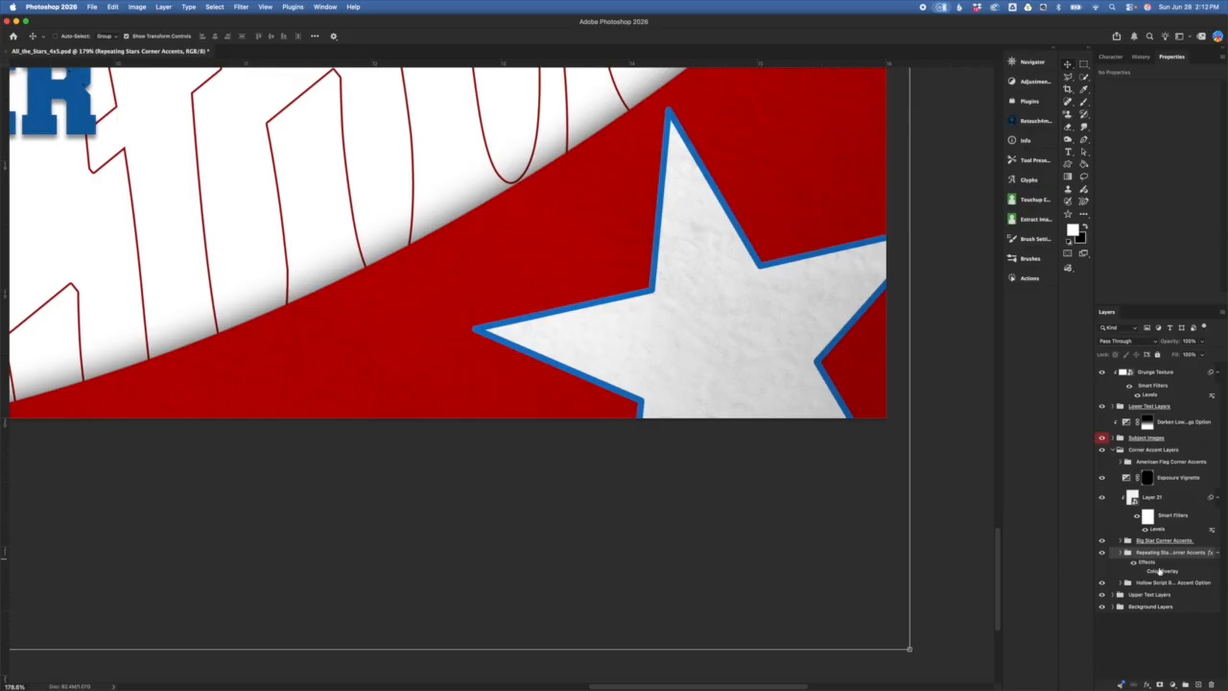
pyautogui.press('super+minus')
pyautogui.press('super+minus')
pyautogui.press('super+0')
pyautogui.scroll(2, 889, 597)
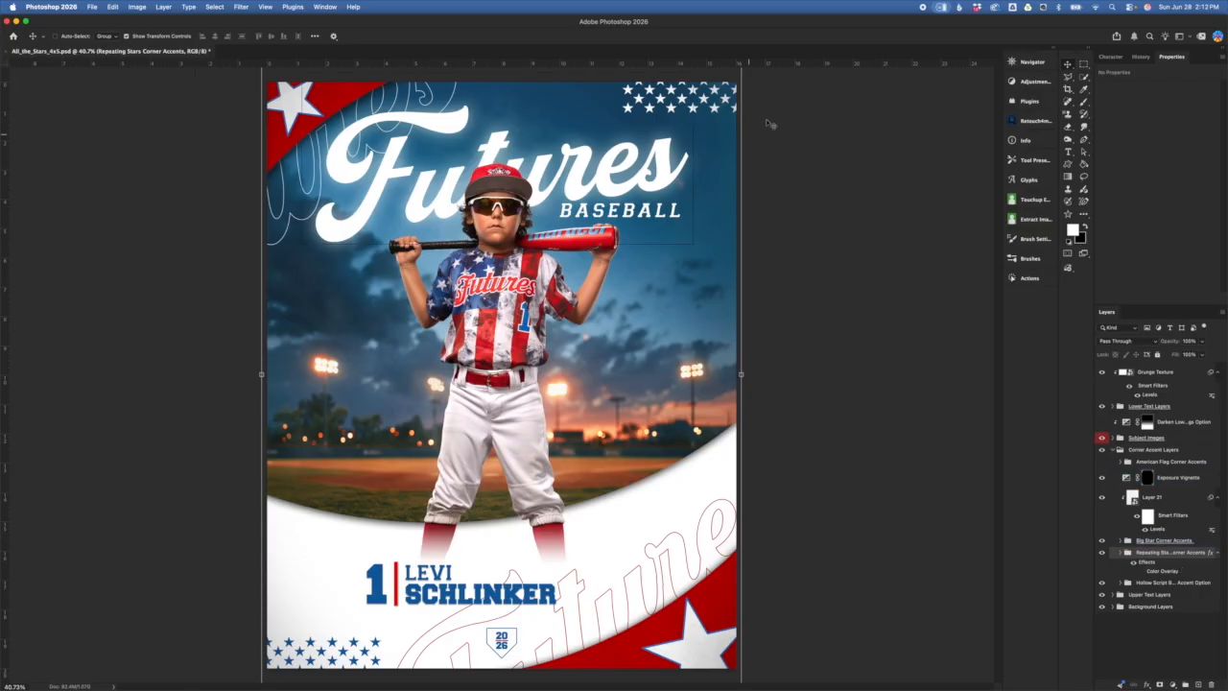
pyautogui.click(1143, 572)
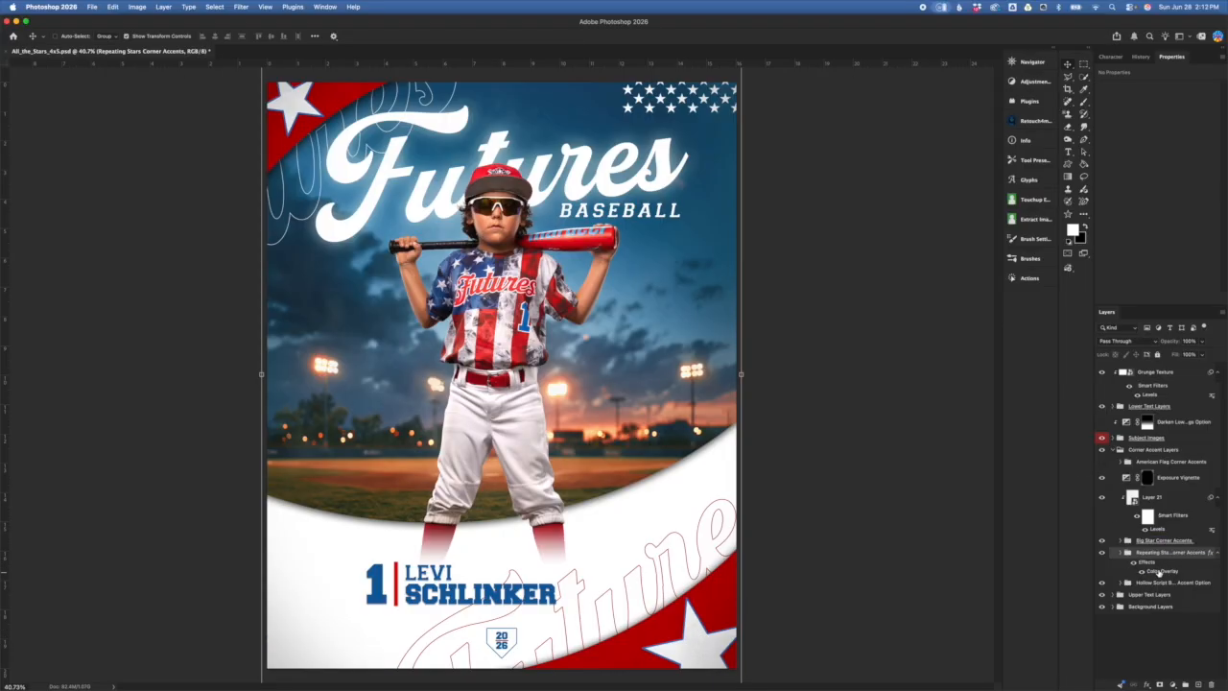
# - Try the corner's red (ac0000) as the repeating stars group's overlay color, discard it, and turn the group's Color Overlay off
pyautogui.doubleClick(1160, 572)
pyautogui.click(959, 365)
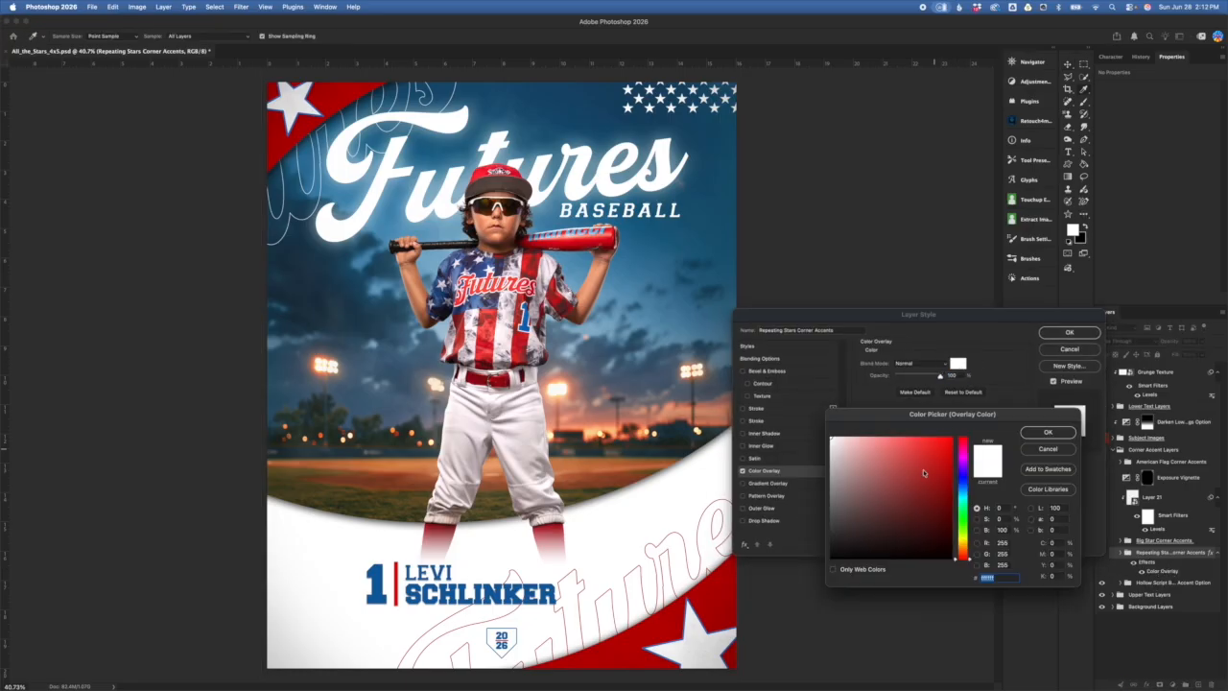
pyautogui.click(726, 591)
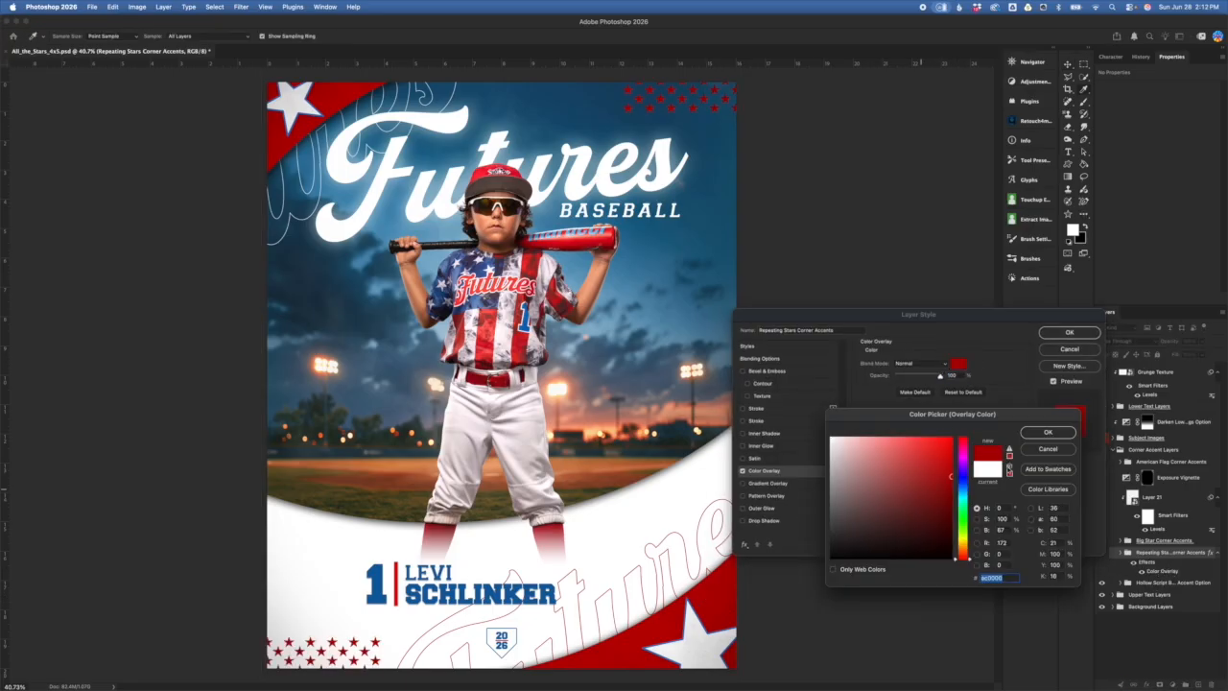
pyautogui.click(1048, 450)
pyautogui.click(1069, 349)
pyautogui.click(1157, 499)
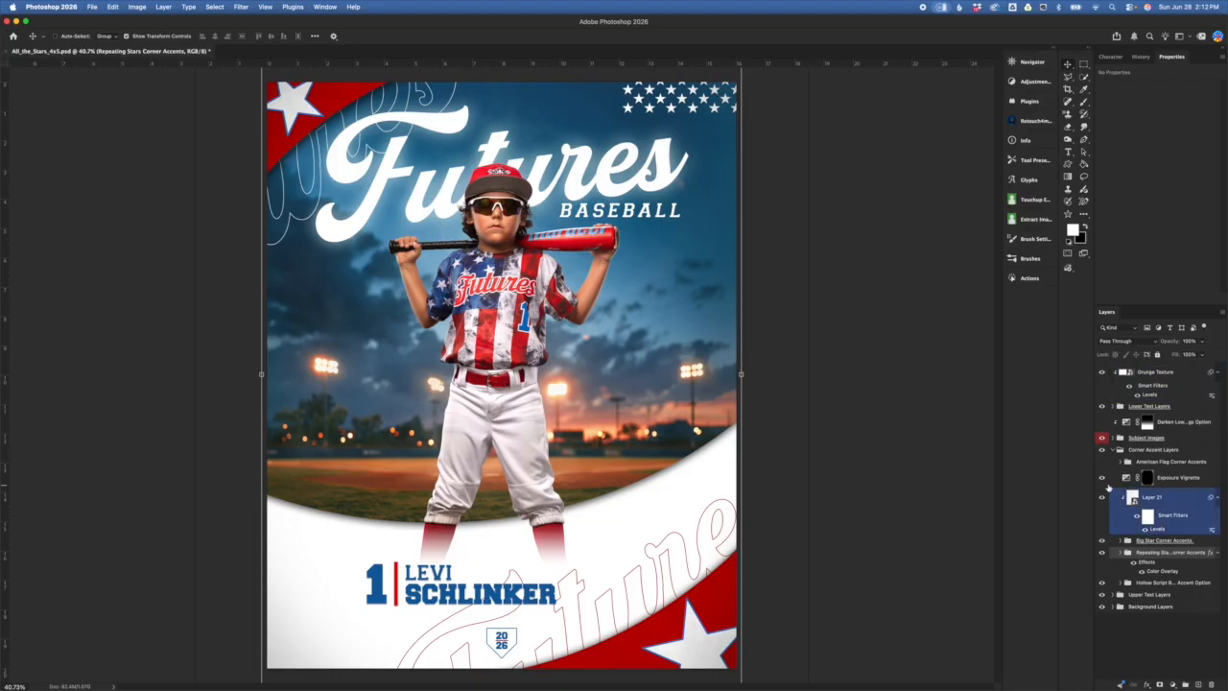
pyautogui.click(1142, 572)
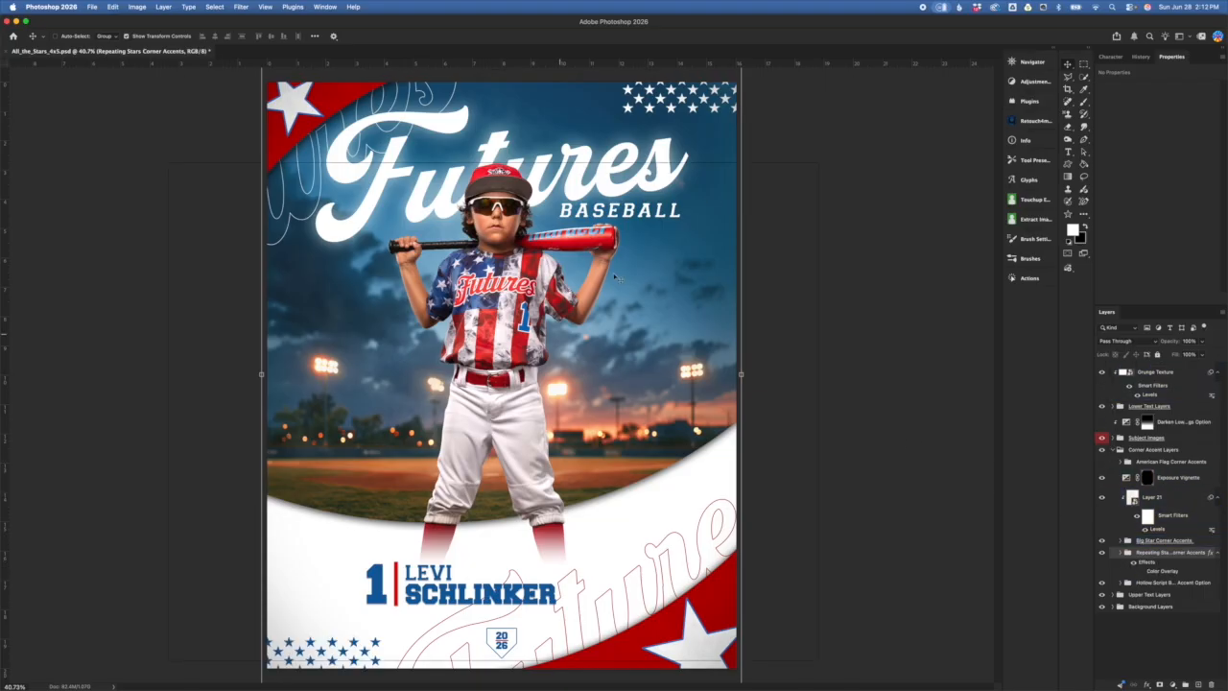
# - Check the upper right accent stars' overlay color picker without changing it, locate the lower left accent stars layer, and collapse their group
pyautogui.click(1121, 554)
pyautogui.click(1183, 589)
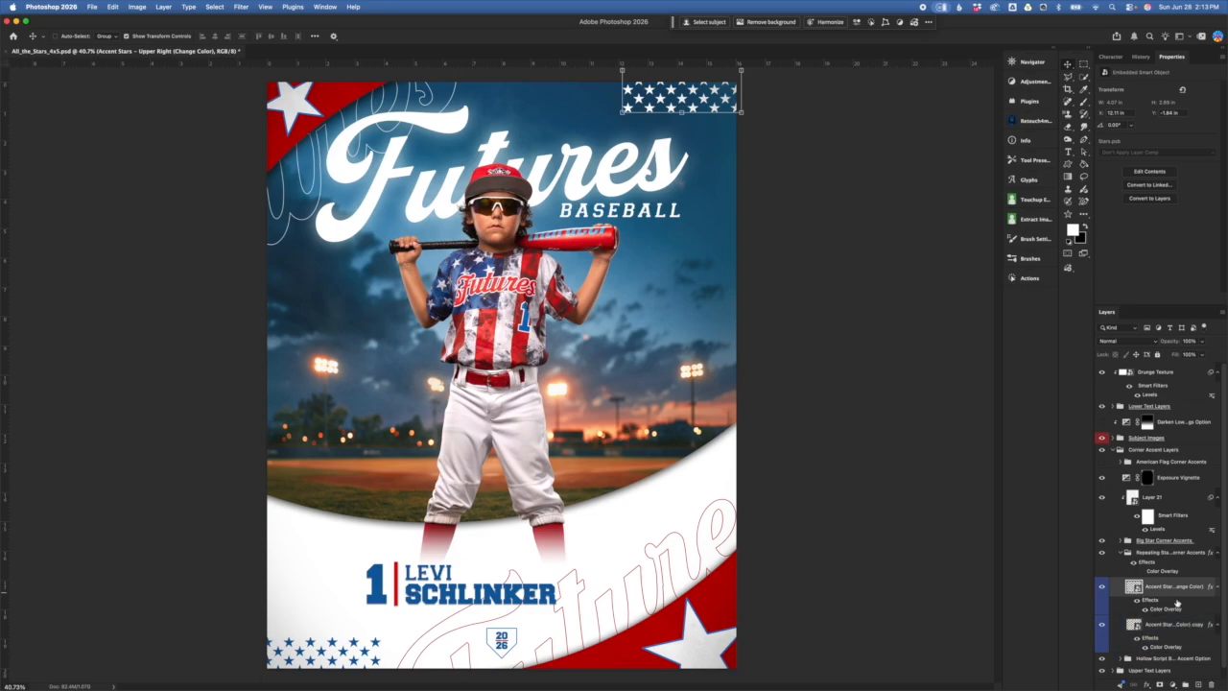
pyautogui.doubleClick(1163, 612)
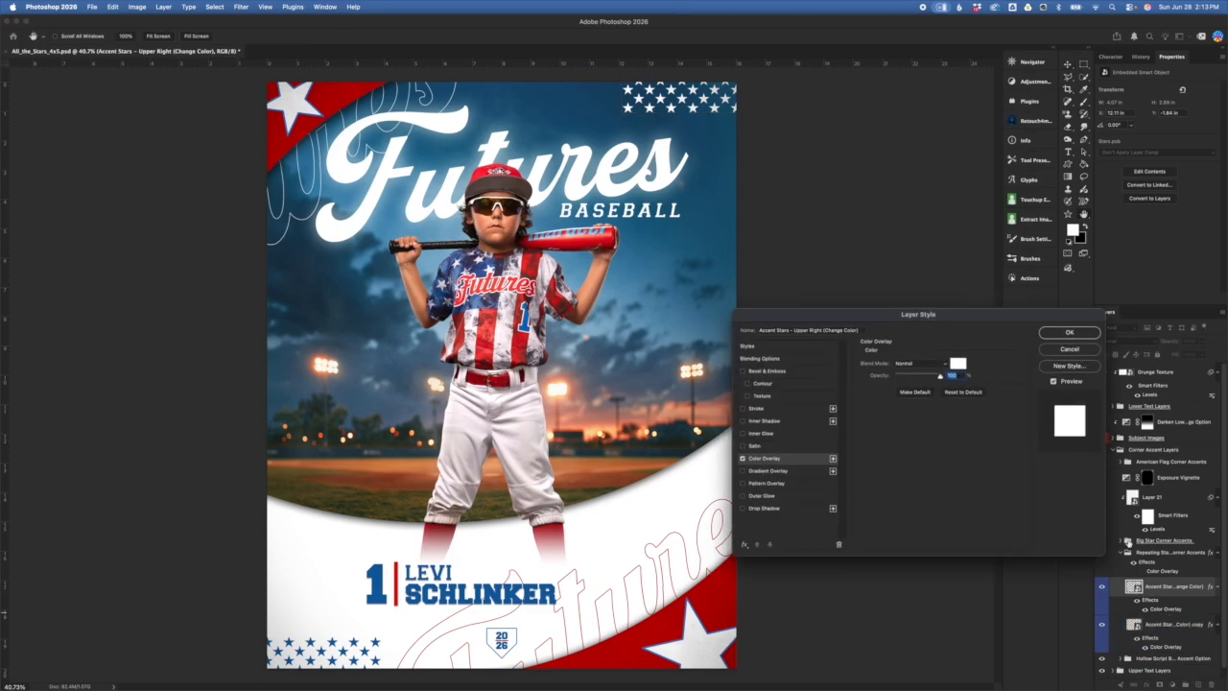
pyautogui.click(959, 364)
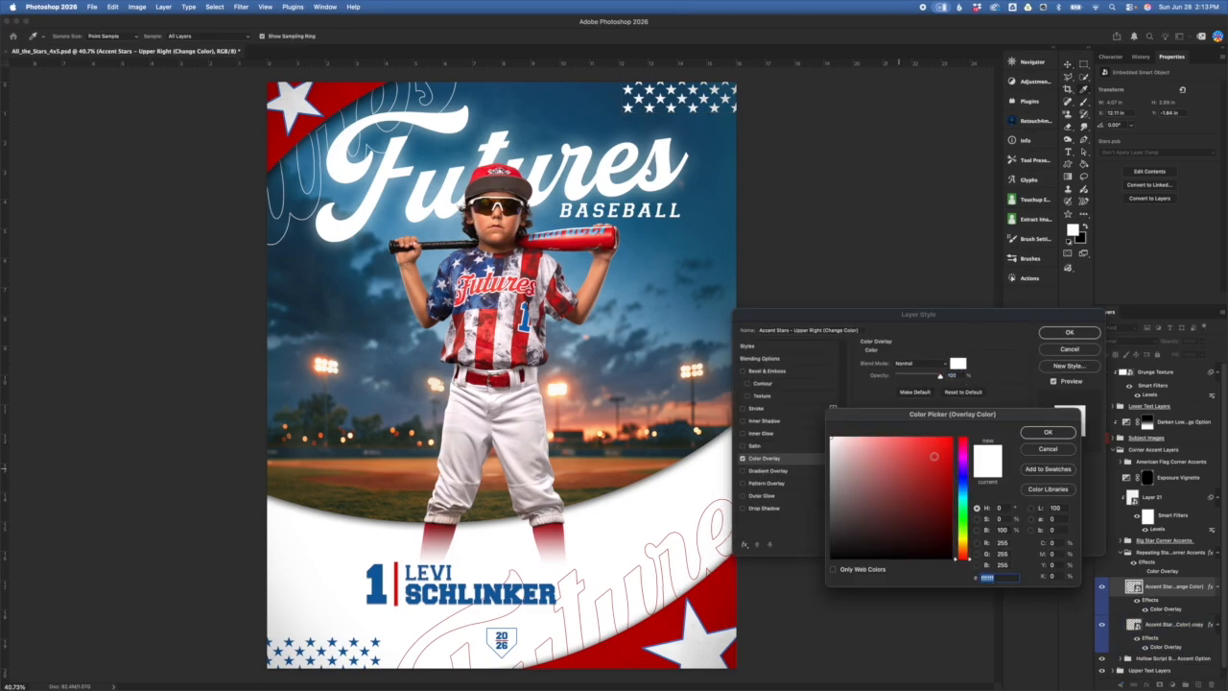
pyautogui.click(1059, 451)
pyautogui.click(1080, 353)
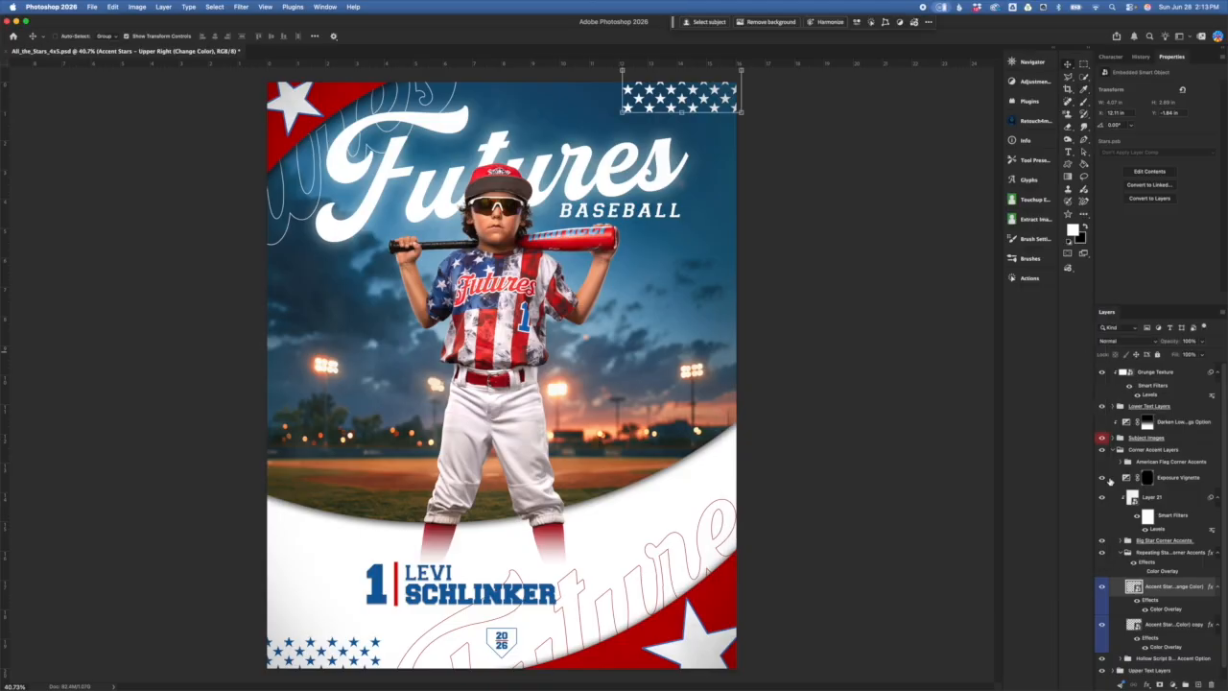
pyautogui.click(1179, 627)
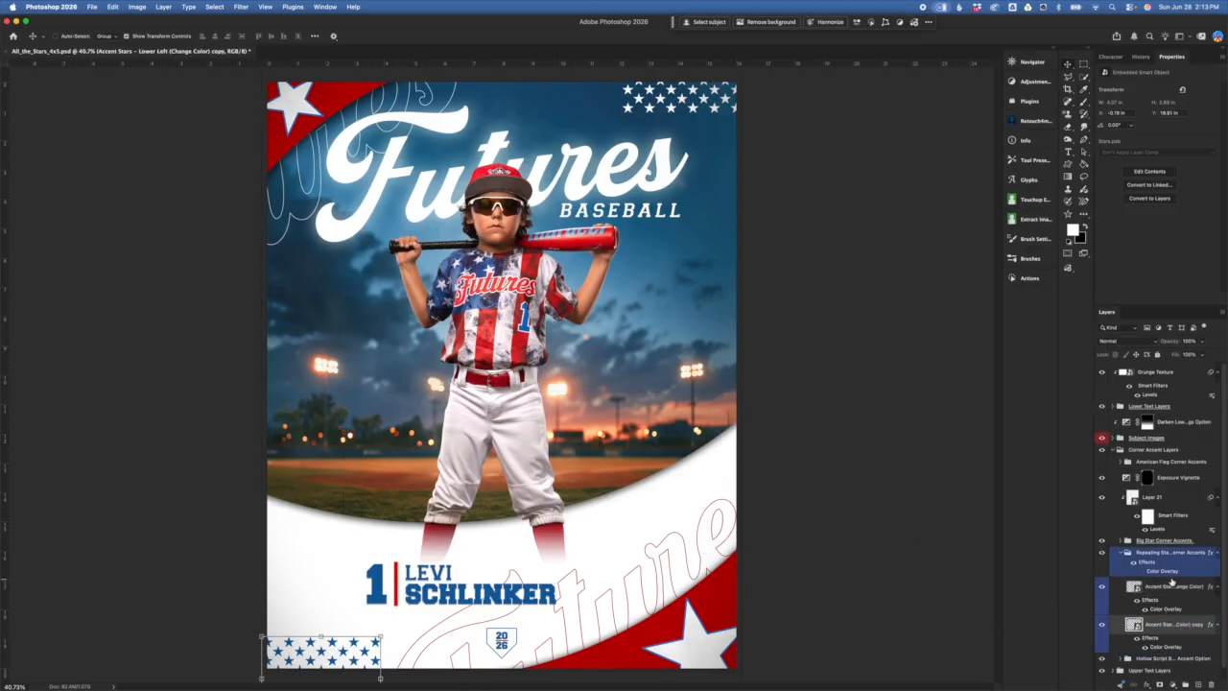
pyautogui.click(1121, 553)
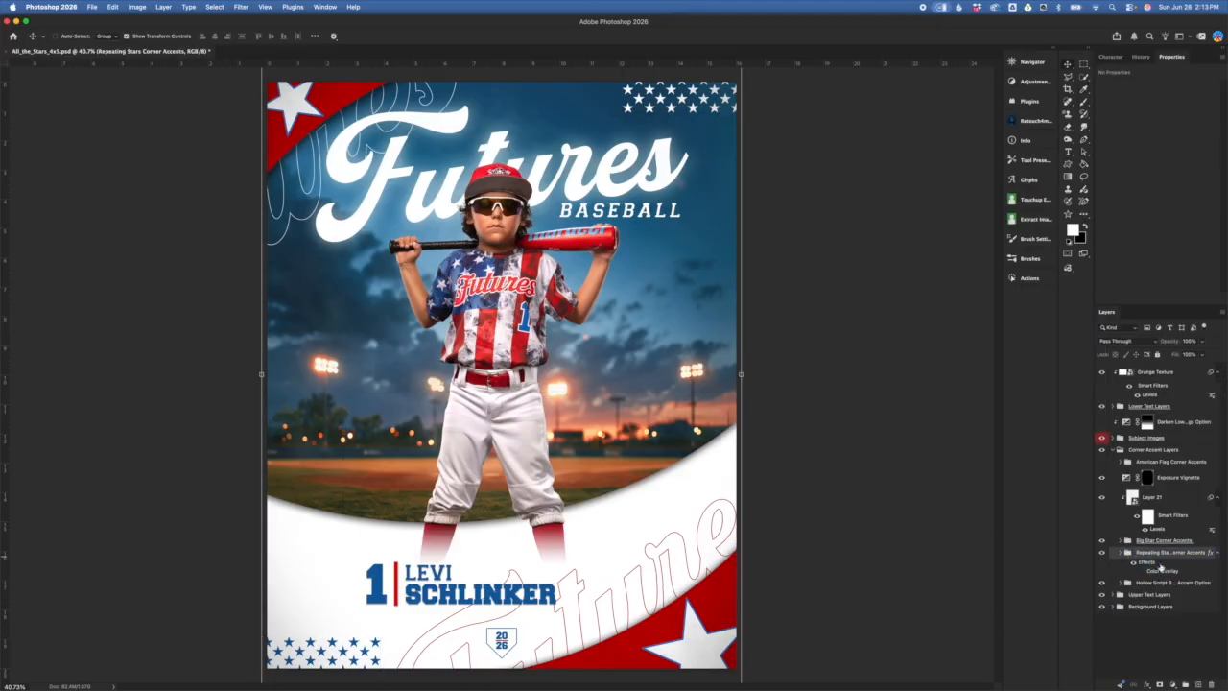
# - Hide the Hollow Script Background Text Corner Accent Option group
pyautogui.click(1198, 542)
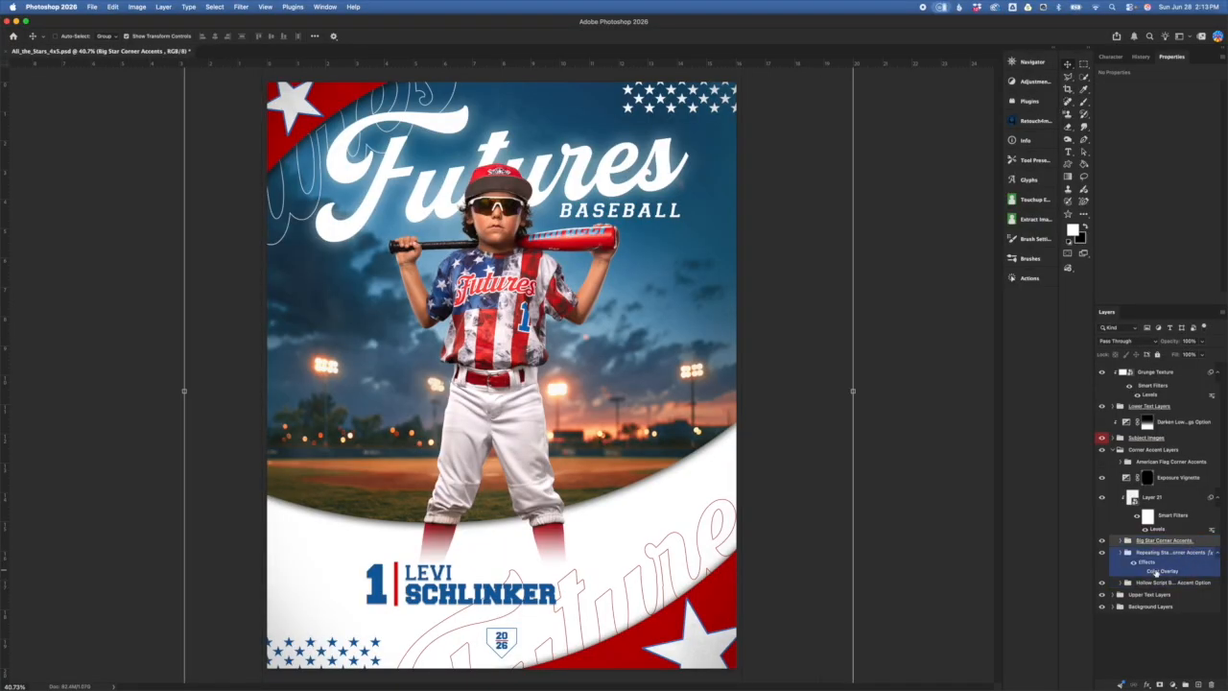
pyautogui.click(1190, 582)
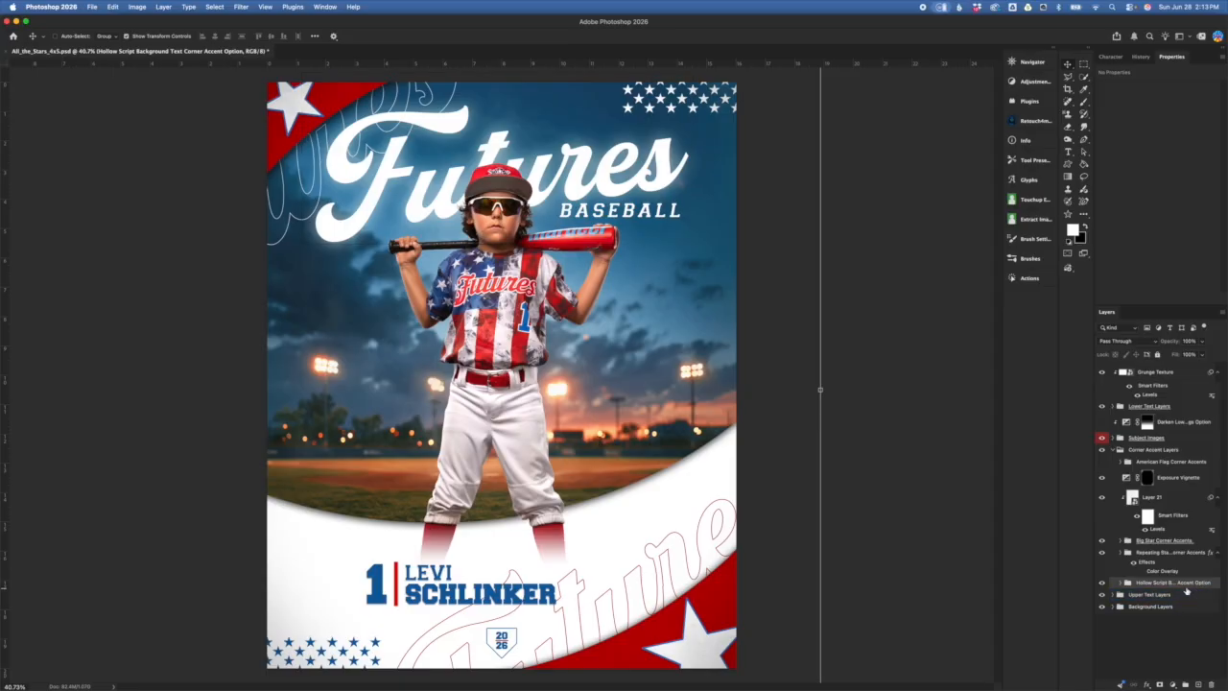
pyautogui.click(1102, 582)
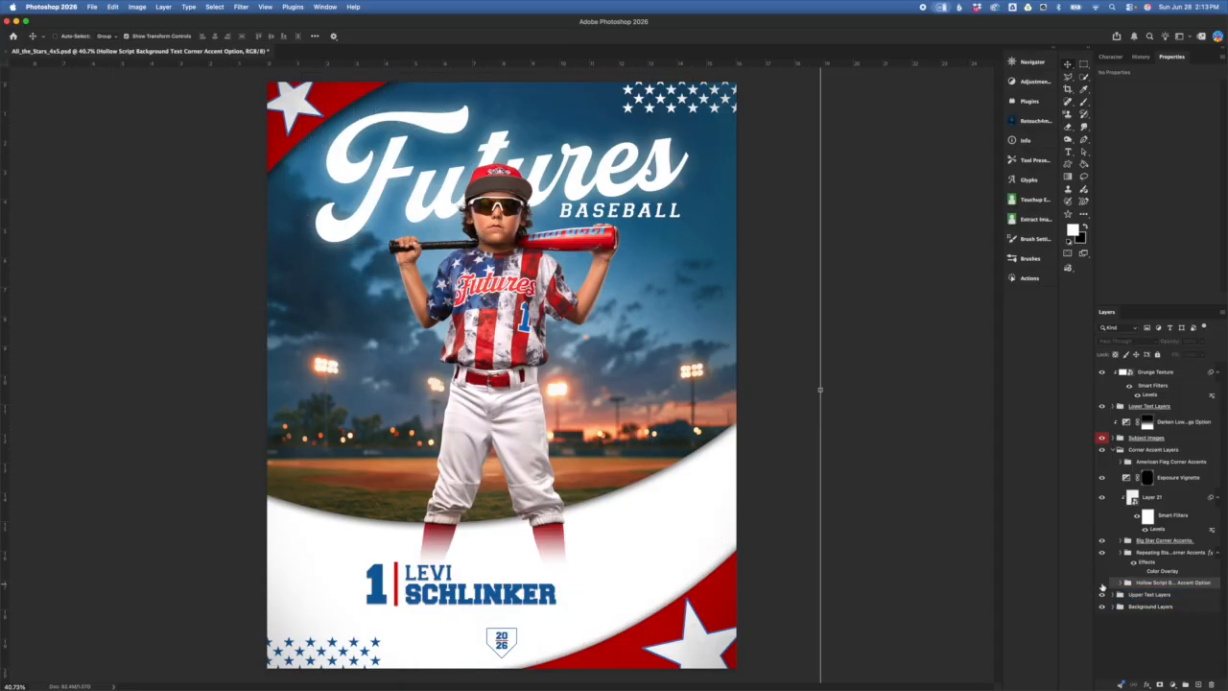
# - Show the Hollow Script Background Text Corner Accent Option group and expand it to reveal its text layers
pyautogui.click(1102, 583)
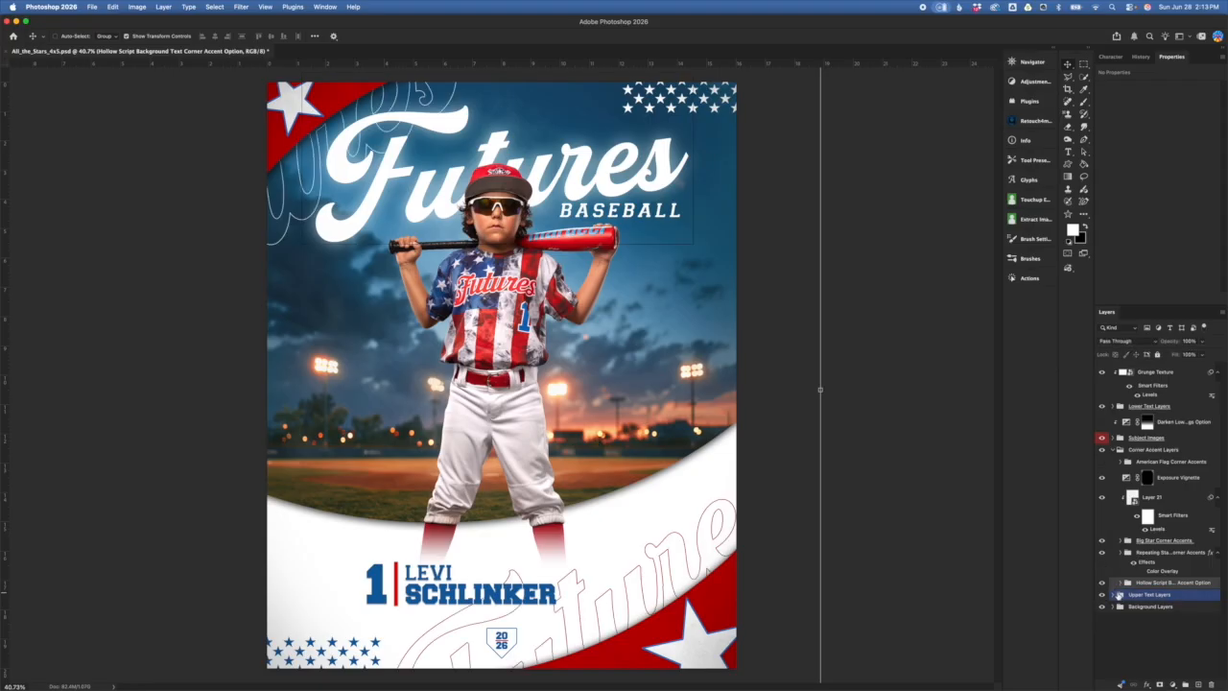
pyautogui.click(1120, 583)
pyautogui.scroll(-1, 1152, 576)
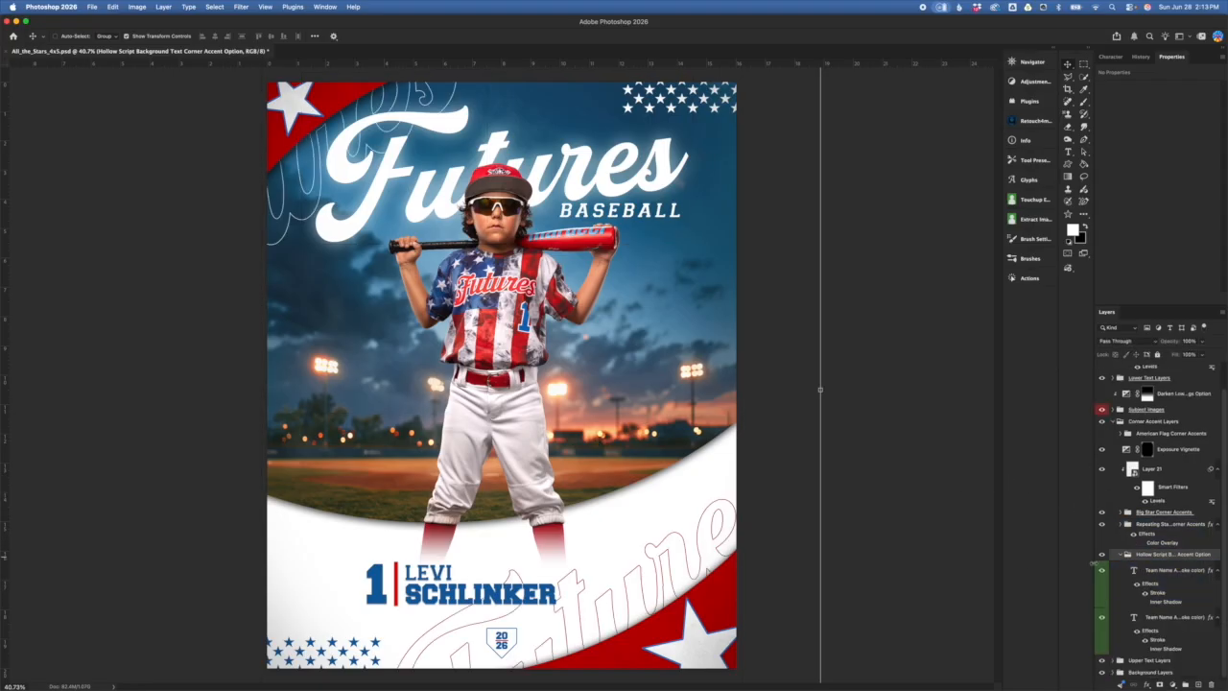
# - Try raising the fill of the Team Name Accent Top Left layer, and undo the change
pyautogui.click(1175, 580)
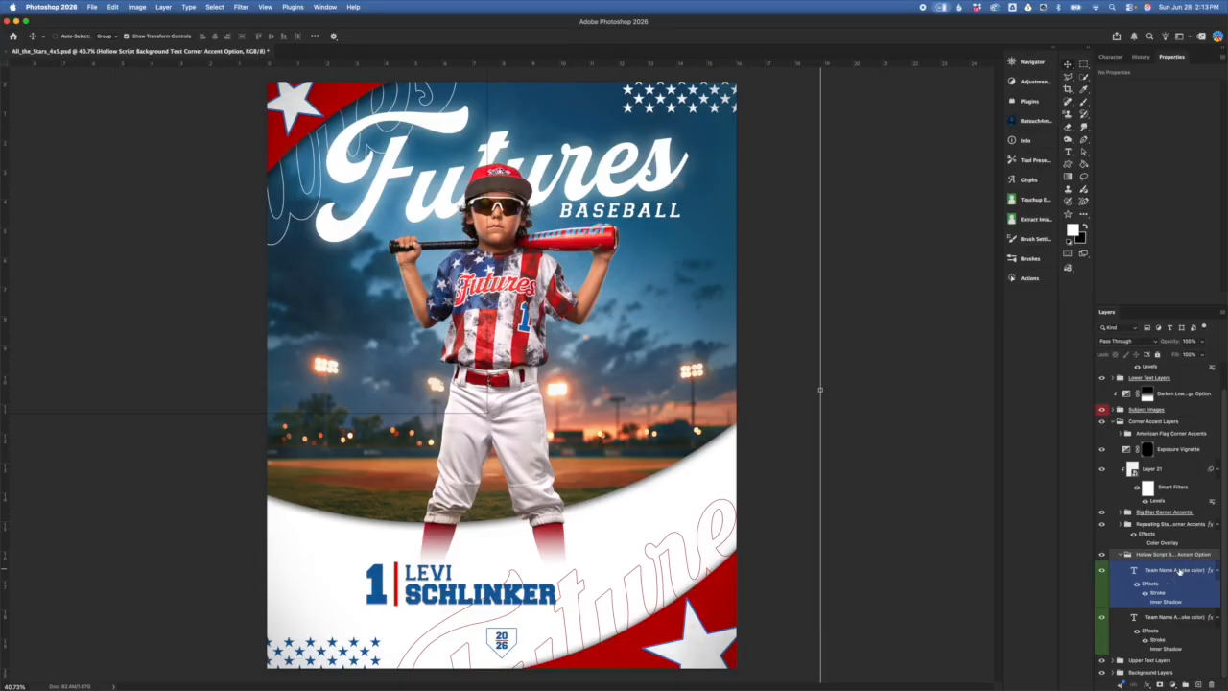
pyautogui.click(1180, 572)
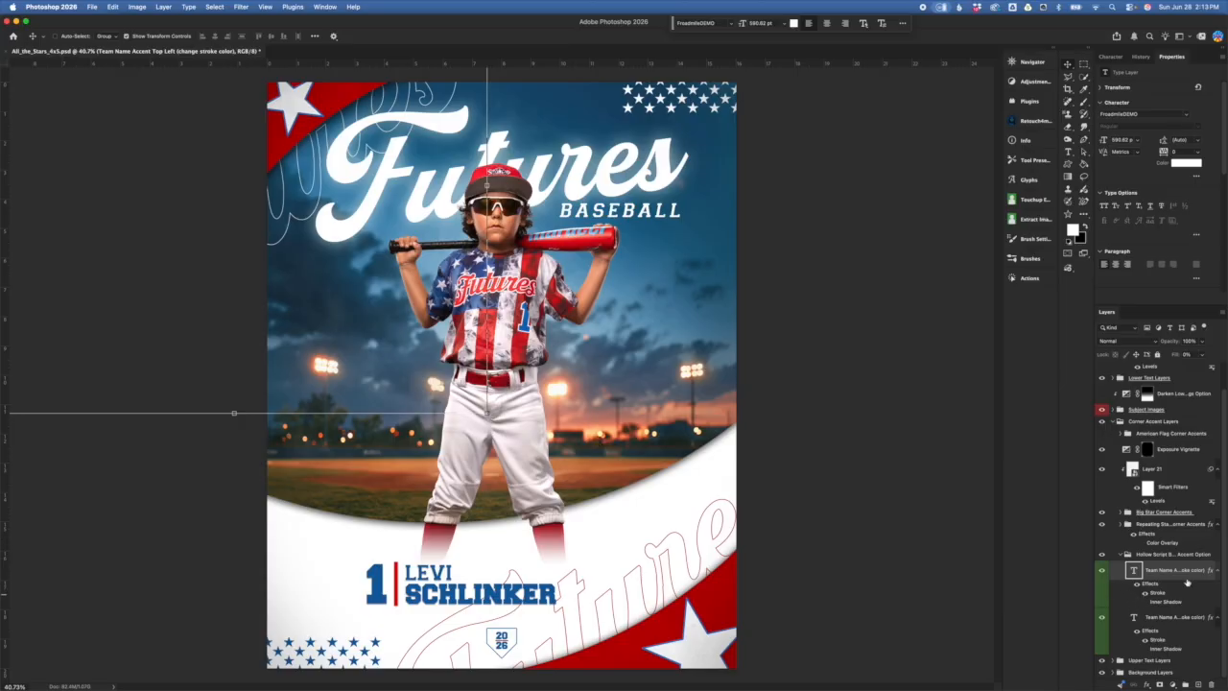
pyautogui.moveTo(1178, 356); pyautogui.dragTo(1224, 355)
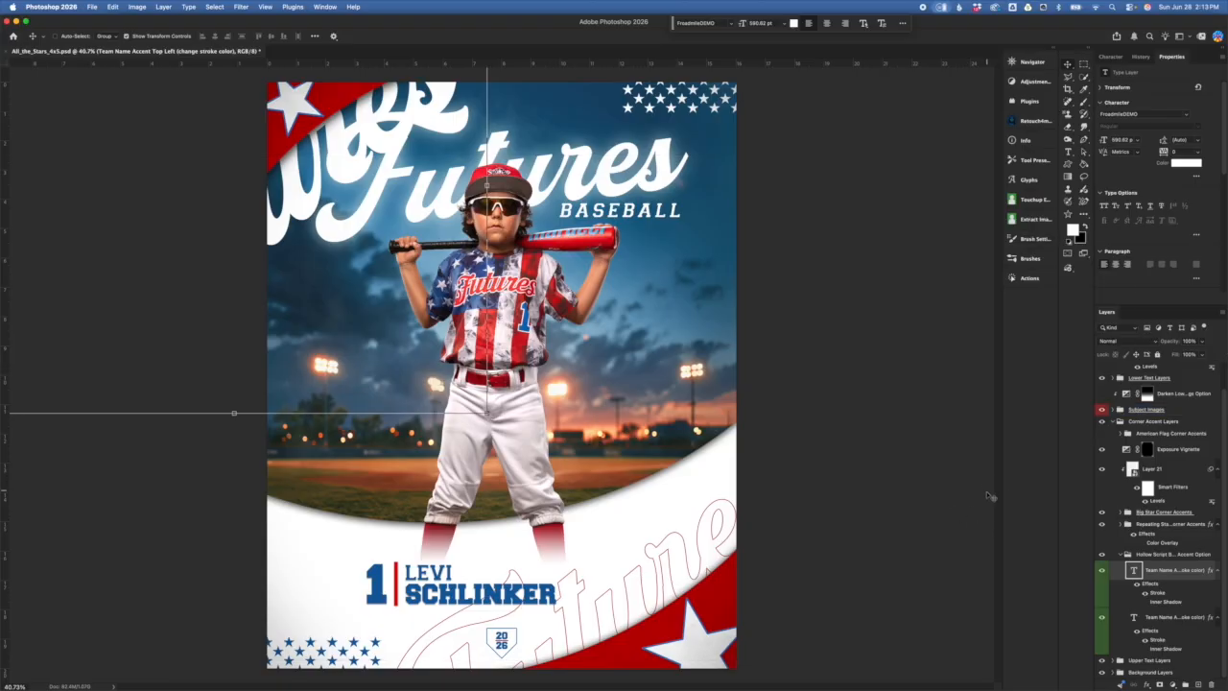
pyautogui.press('super+z')
# - Replace the text of the Team Name Accent Lower Right layer with "Mud Hens"
pyautogui.click(1173, 617)
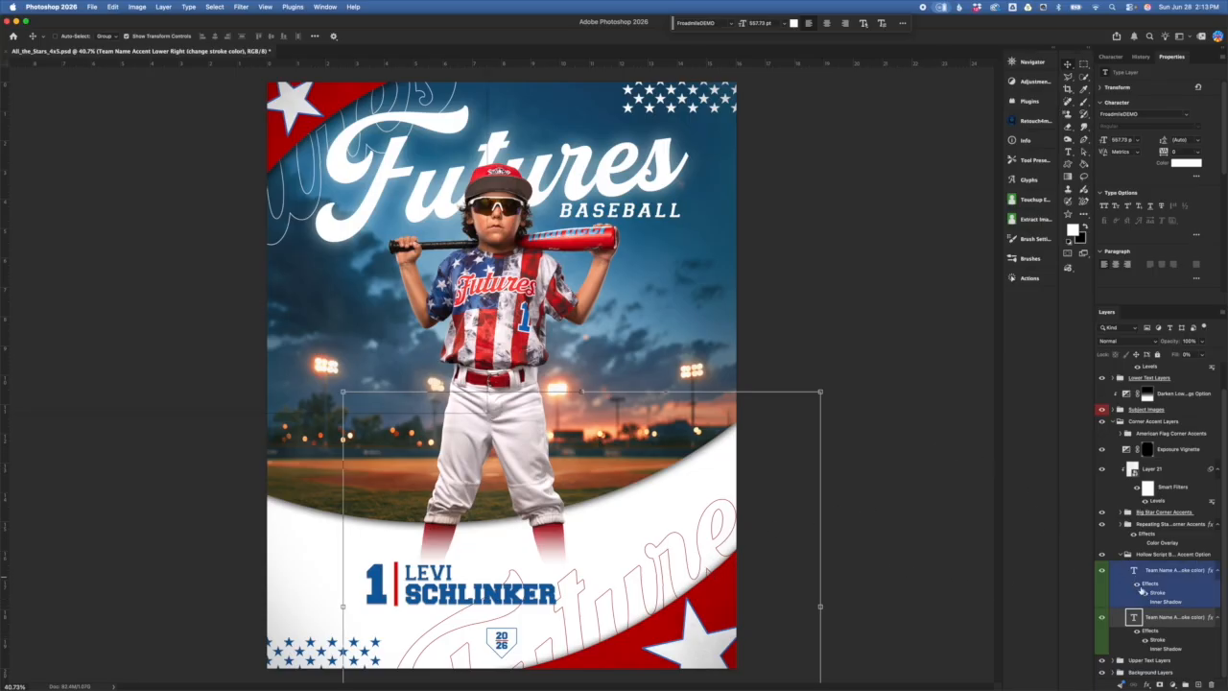
pyautogui.doubleClick(1134, 619)
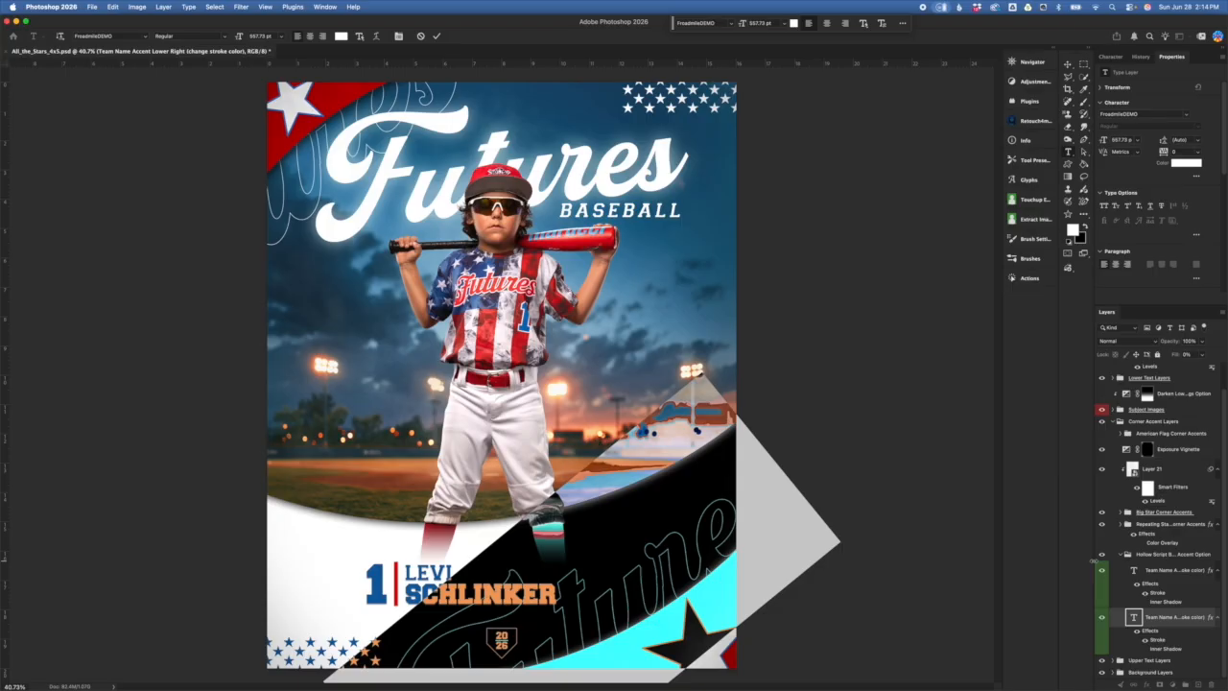
pyautogui.write('Mud ')
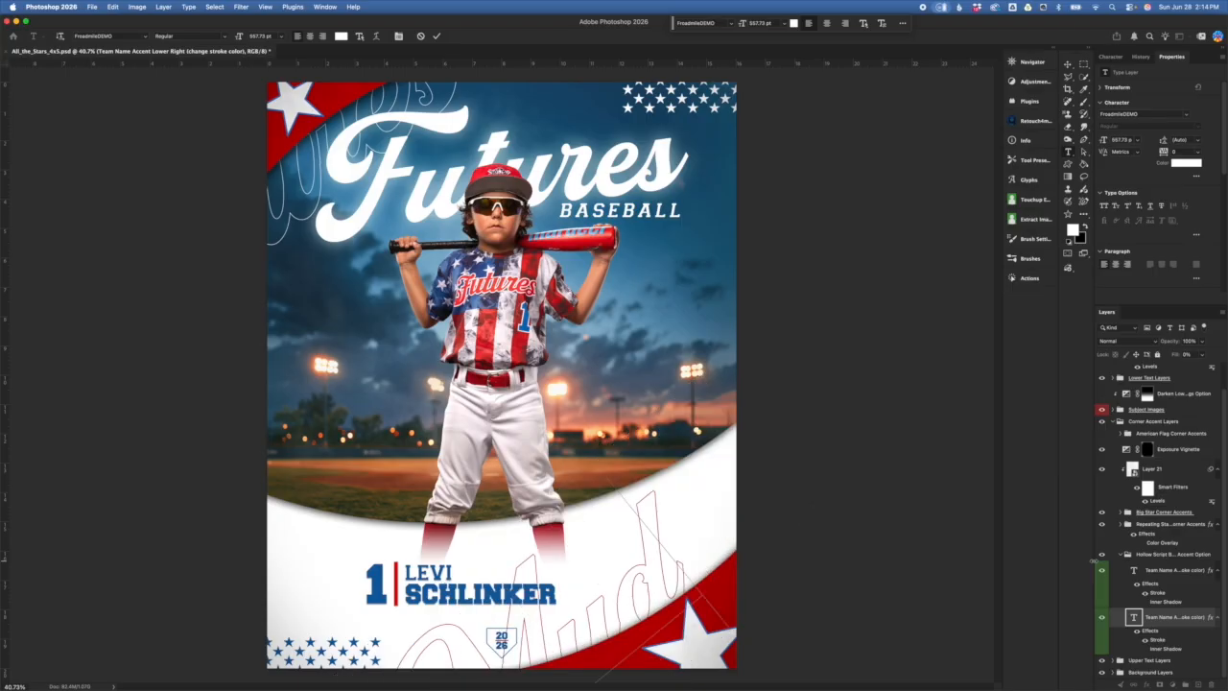
pyautogui.write('Hens')
pyautogui.press('super+Return')
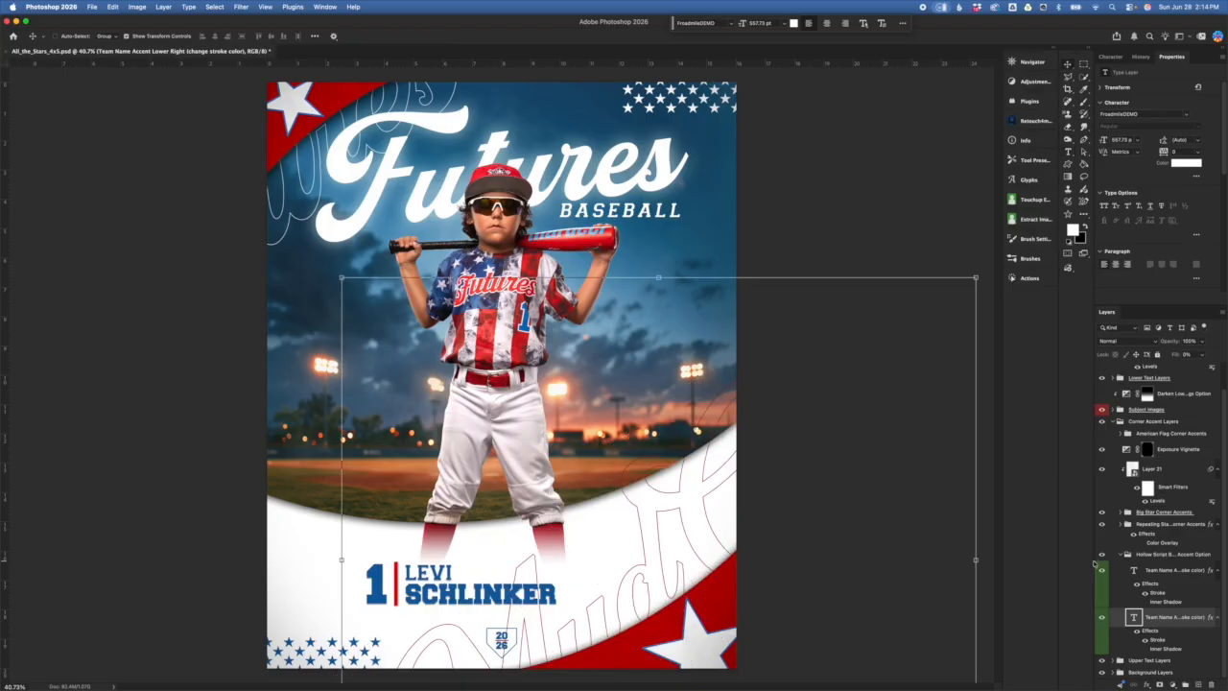
# - Try scaling the Mud Hens text to about 90%, rotating it slightly clockwise and repositioning it, and undo the transform and the text replacement
pyautogui.click(974, 279)
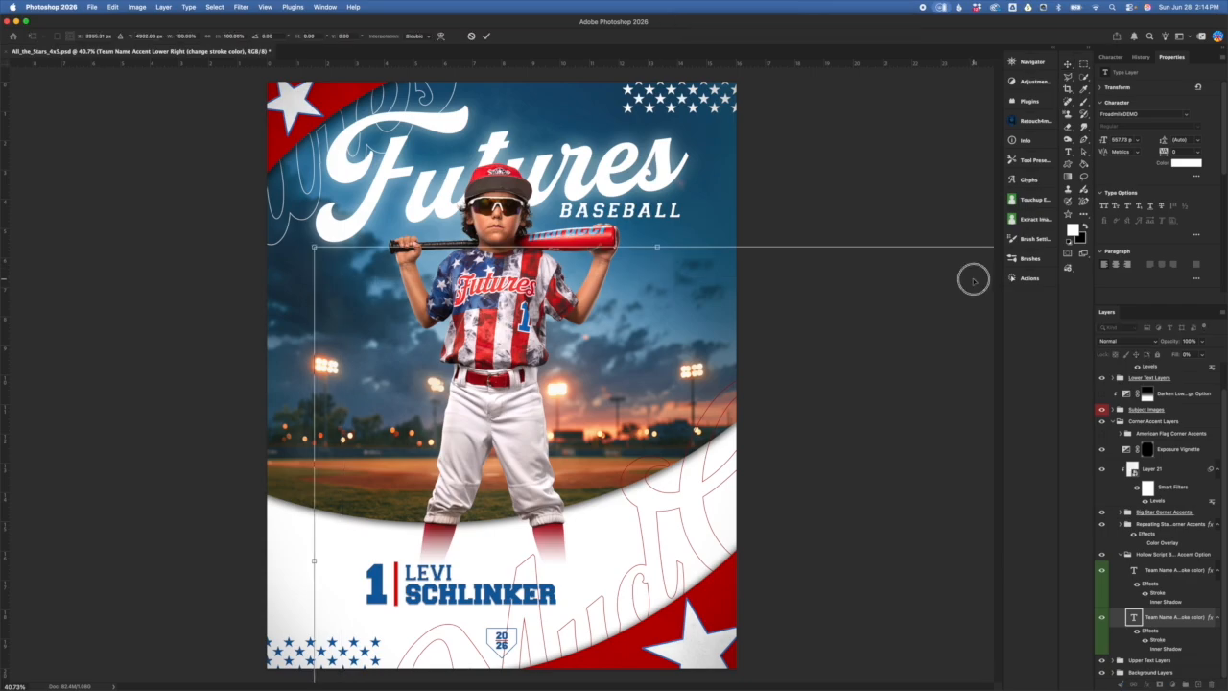
pyautogui.moveTo(835, 445)
pyautogui.mouseDown()
pyautogui.moveTo(795, 453)
pyautogui.moveTo(830, 471)
pyautogui.moveTo(795, 452)
pyautogui.moveTo(864, 458)
pyautogui.moveTo(817, 454)
pyautogui.moveTo(818, 497)
pyautogui.moveTo(822, 460)
pyautogui.mouseUp()
pyautogui.moveTo(666, 268); pyautogui.dragTo(700, 308)
pyautogui.moveTo(641, 425); pyautogui.dragTo(637, 405)
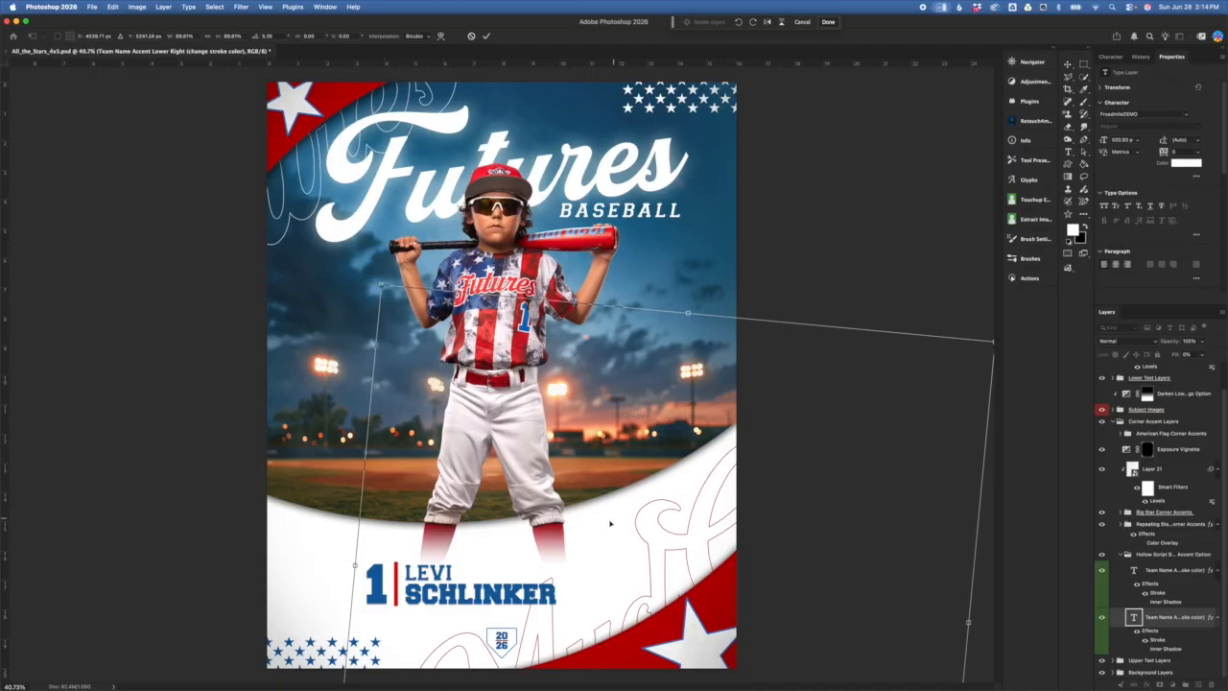
pyautogui.moveTo(638, 540); pyautogui.dragTo(641, 539)
pyautogui.moveTo(692, 290); pyautogui.dragTo(703, 289)
pyautogui.moveTo(688, 395); pyautogui.dragTo(693, 405)
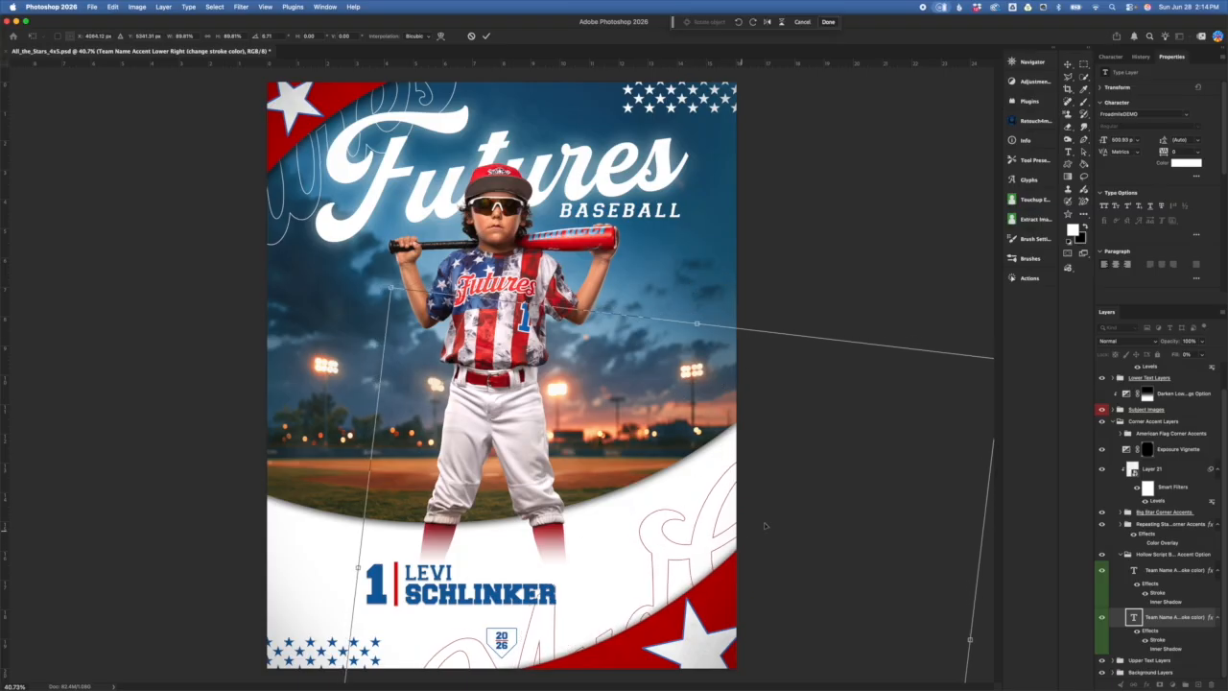
pyautogui.click(1183, 619)
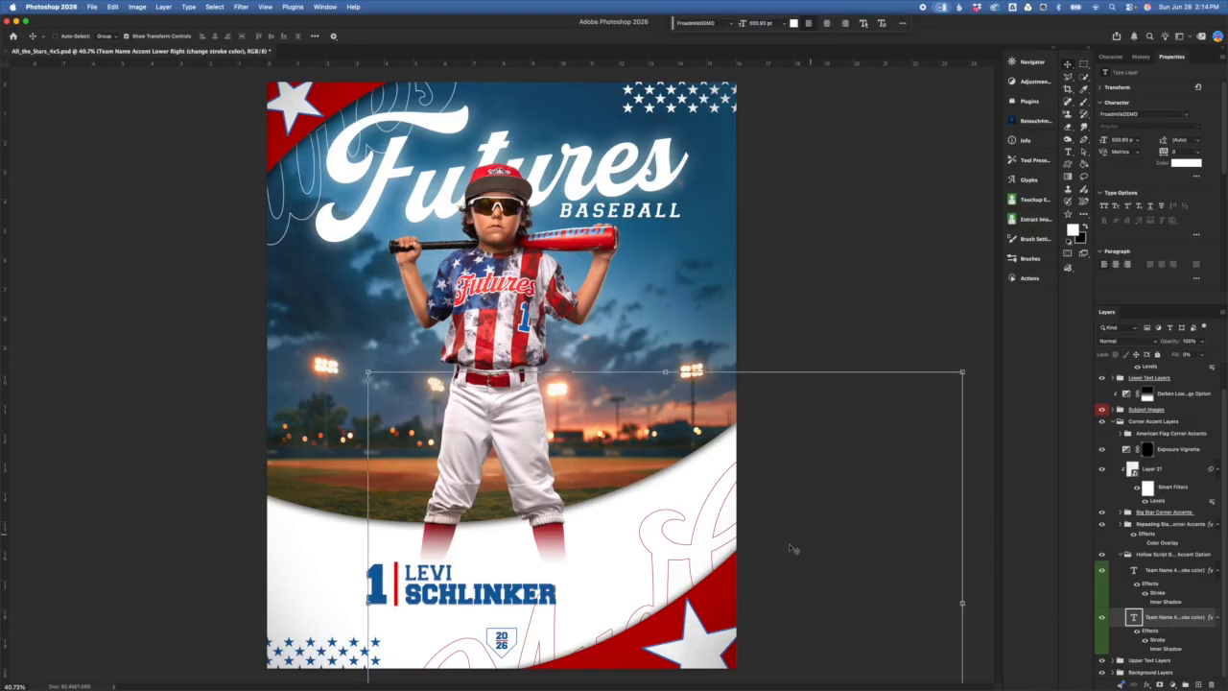
pyautogui.press('super+z')
pyautogui.press('super+z')
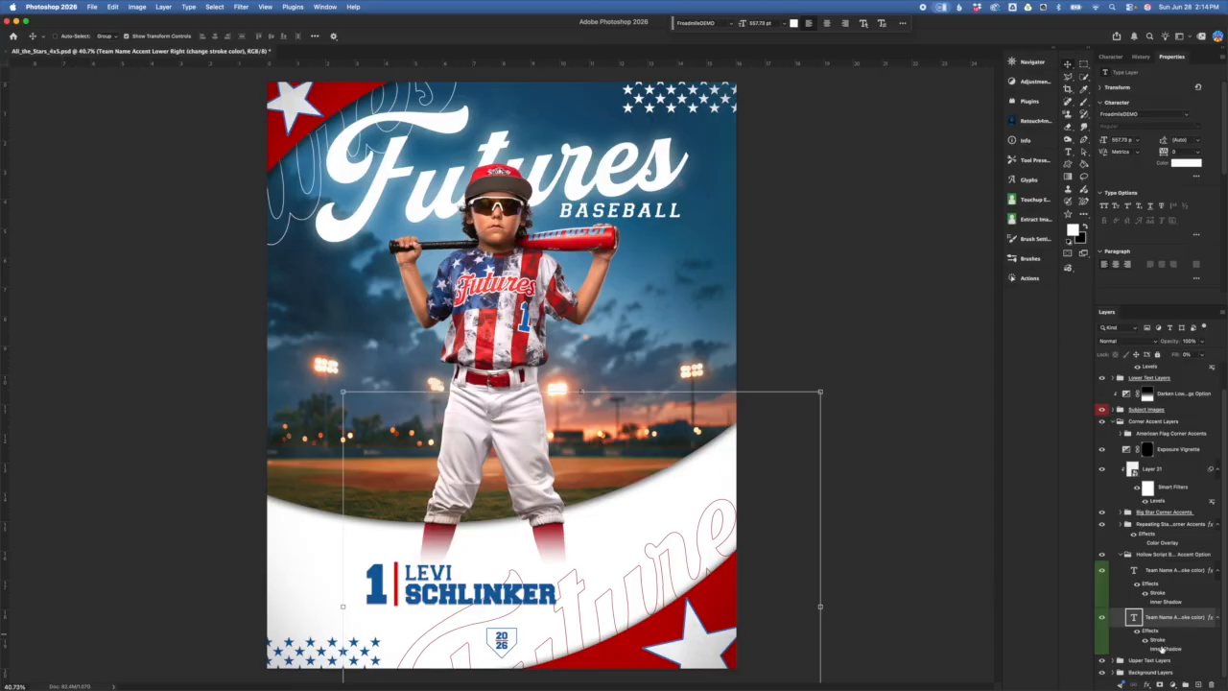
# - Try a teal (00a3a9) stroke color on the lower right team name accent, and discard it
pyautogui.doubleClick(1158, 640)
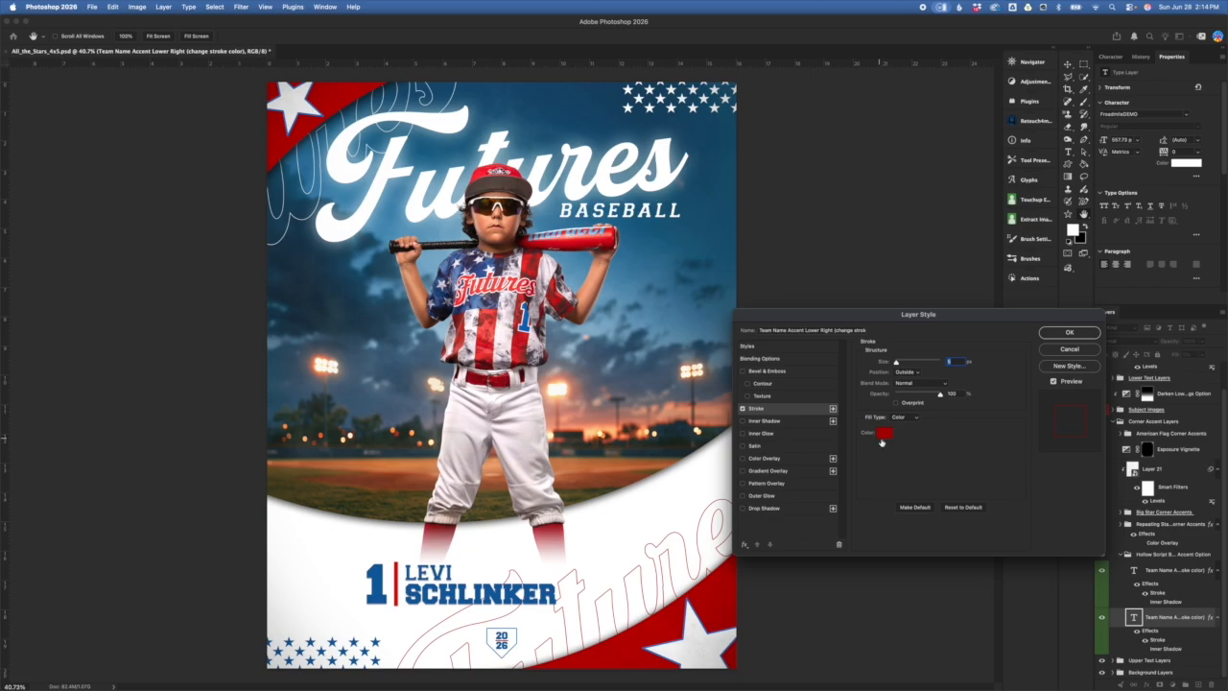
pyautogui.click(883, 434)
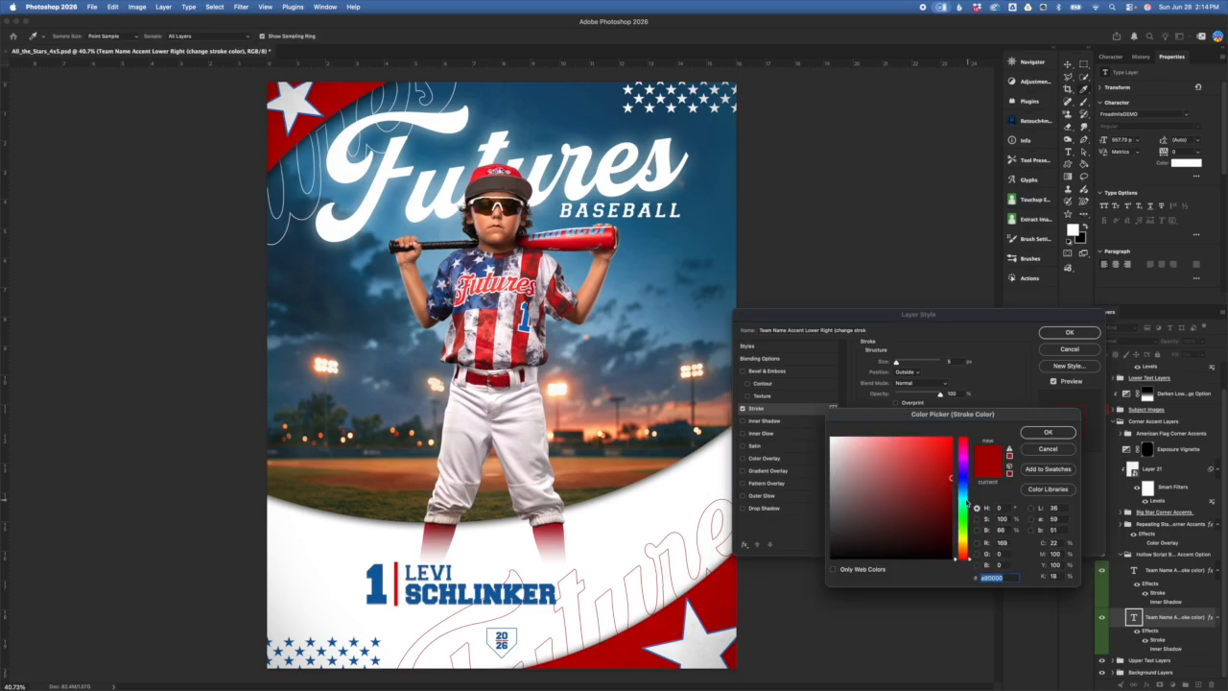
pyautogui.click(965, 497)
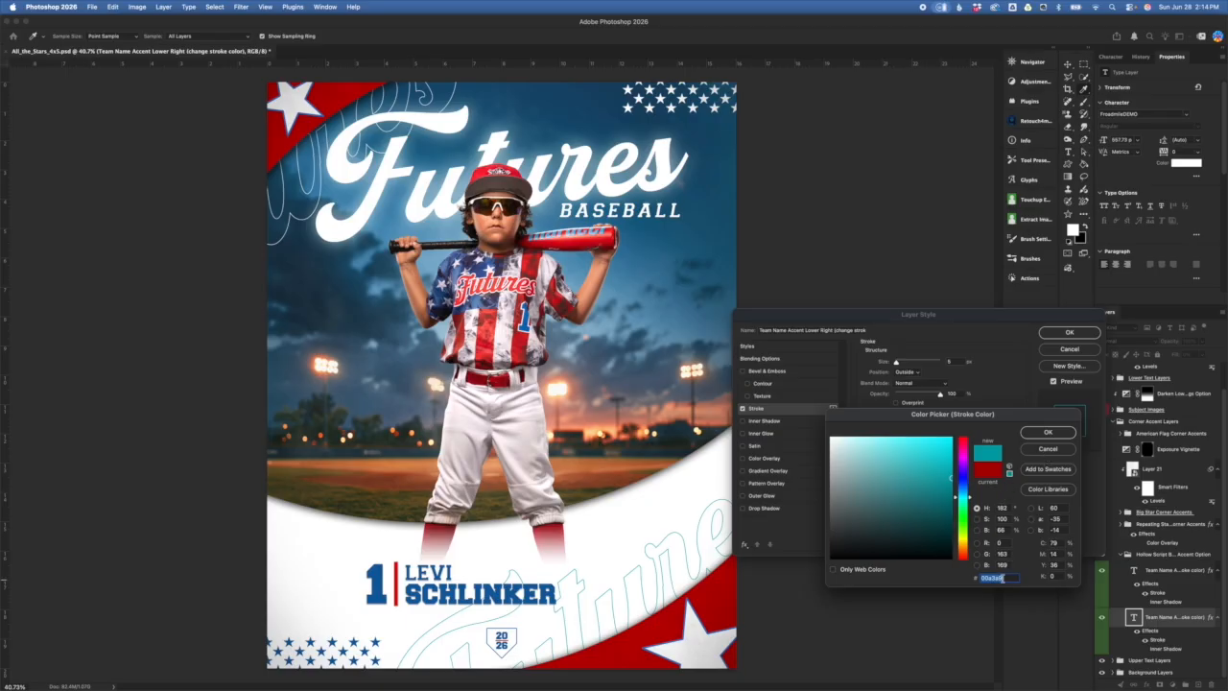
pyautogui.click(1064, 449)
pyautogui.click(1069, 348)
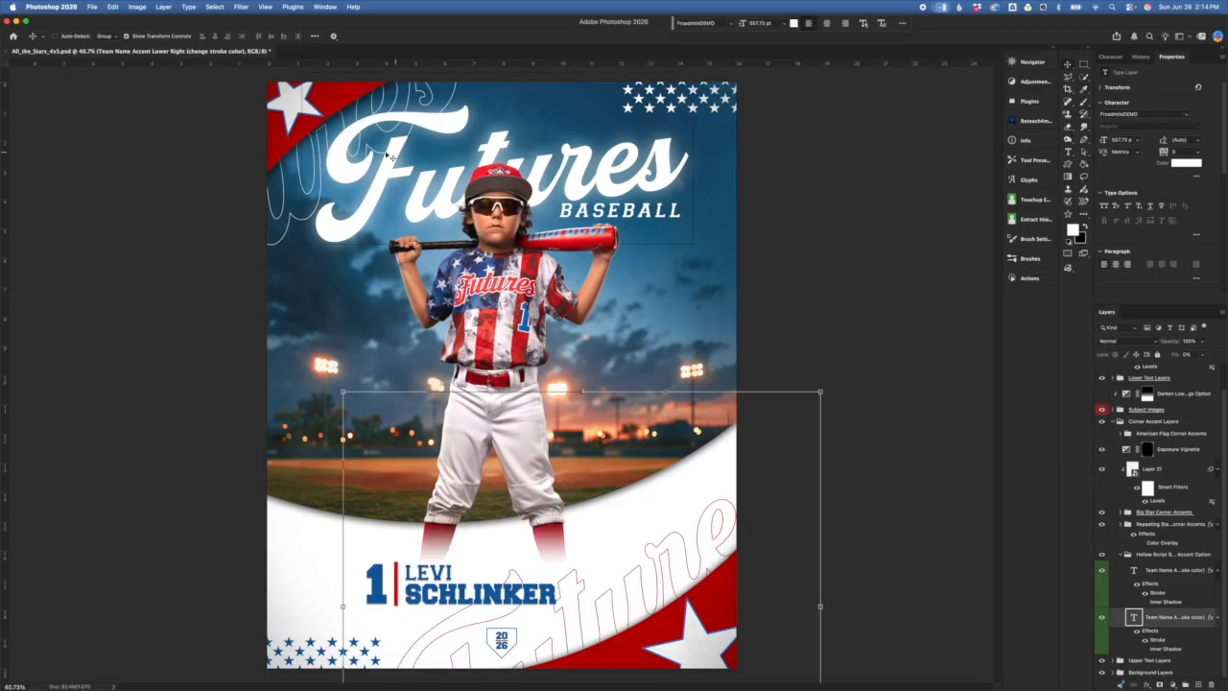
# - Try a thicker stroke on the top left team name accent, and discard it
pyautogui.click(1165, 569)
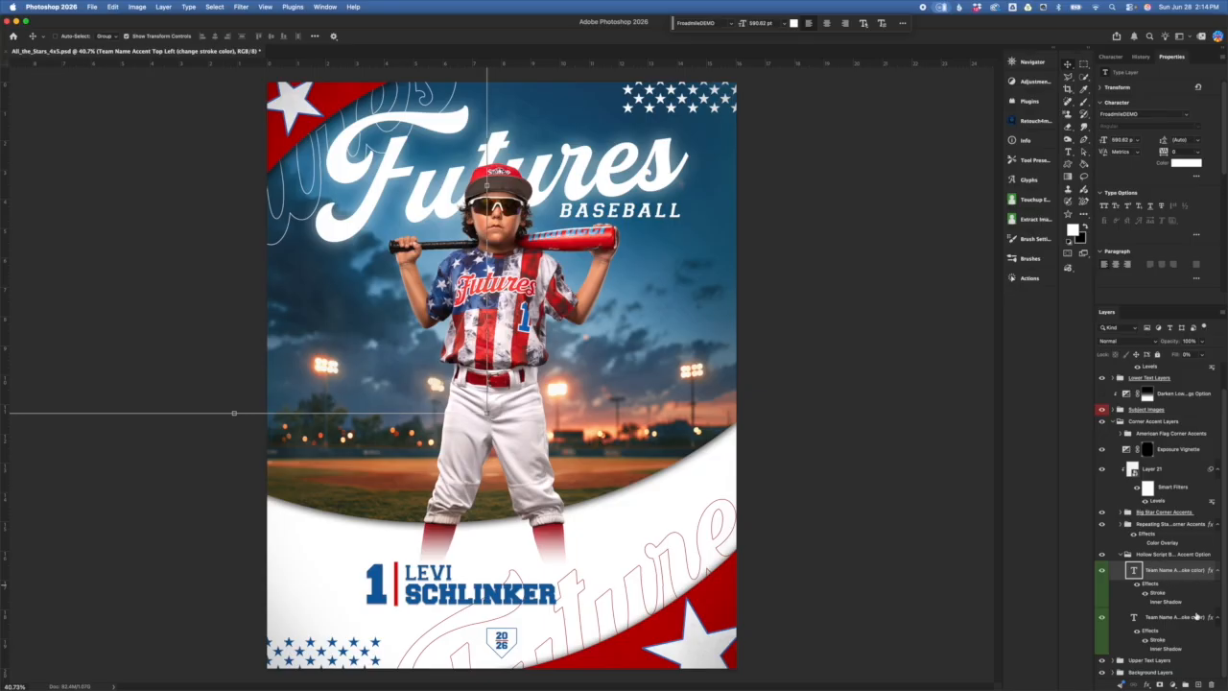
pyautogui.doubleClick(1158, 596)
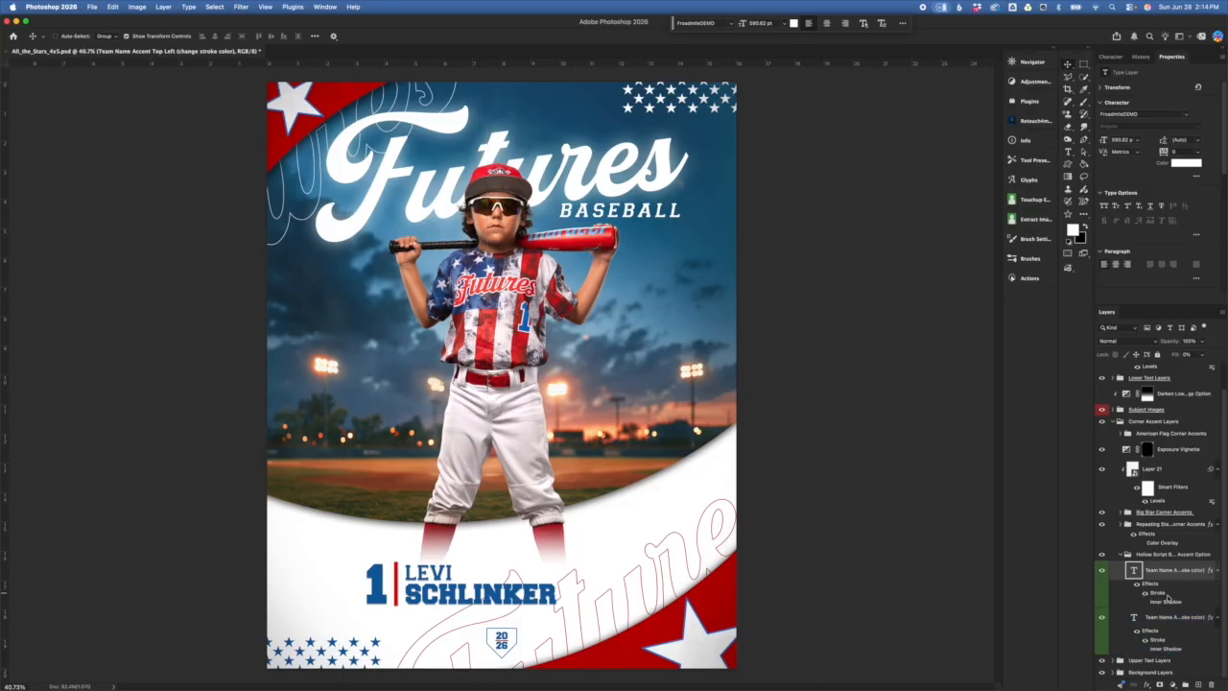
pyautogui.moveTo(896, 362); pyautogui.dragTo(900, 365)
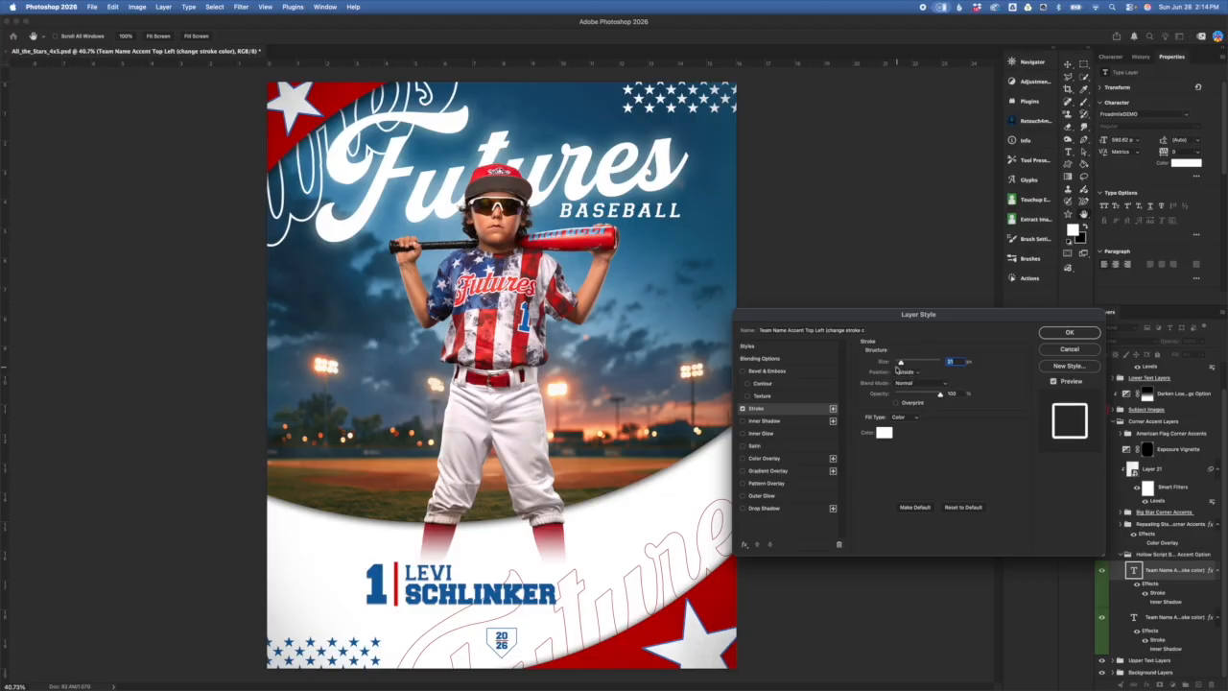
pyautogui.click(1060, 349)
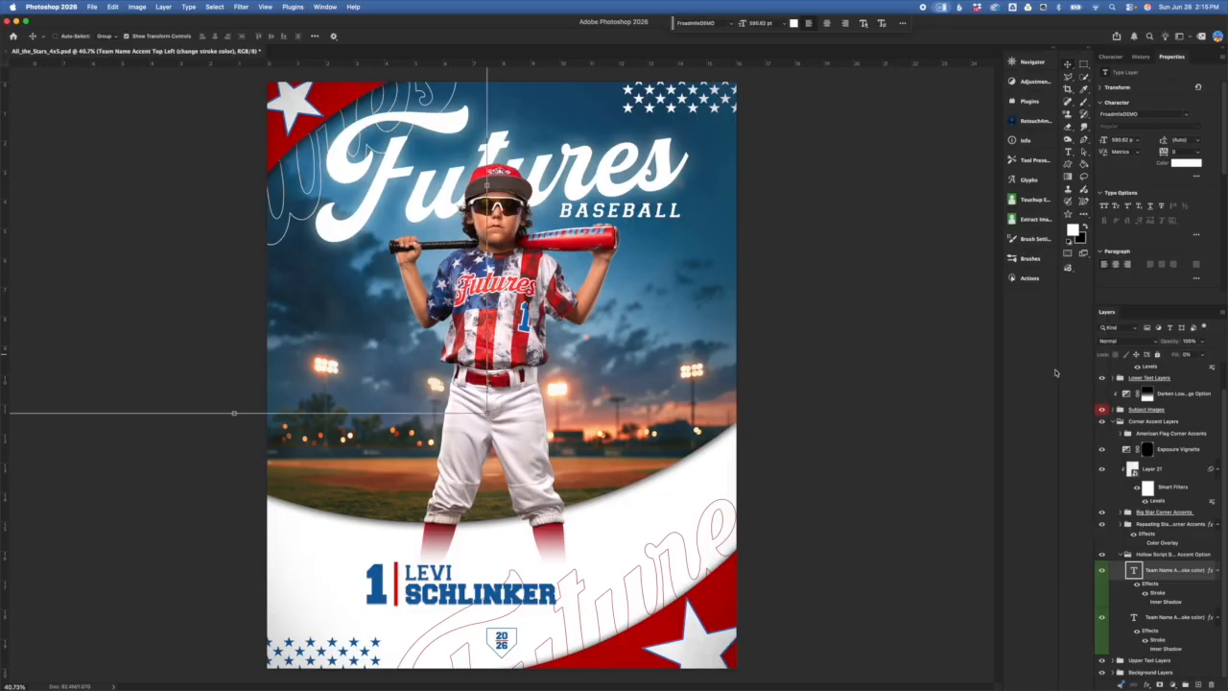
# - Check the stroke size and color settings of the top left team name accent without changing them
pyautogui.doubleClick(1159, 593)
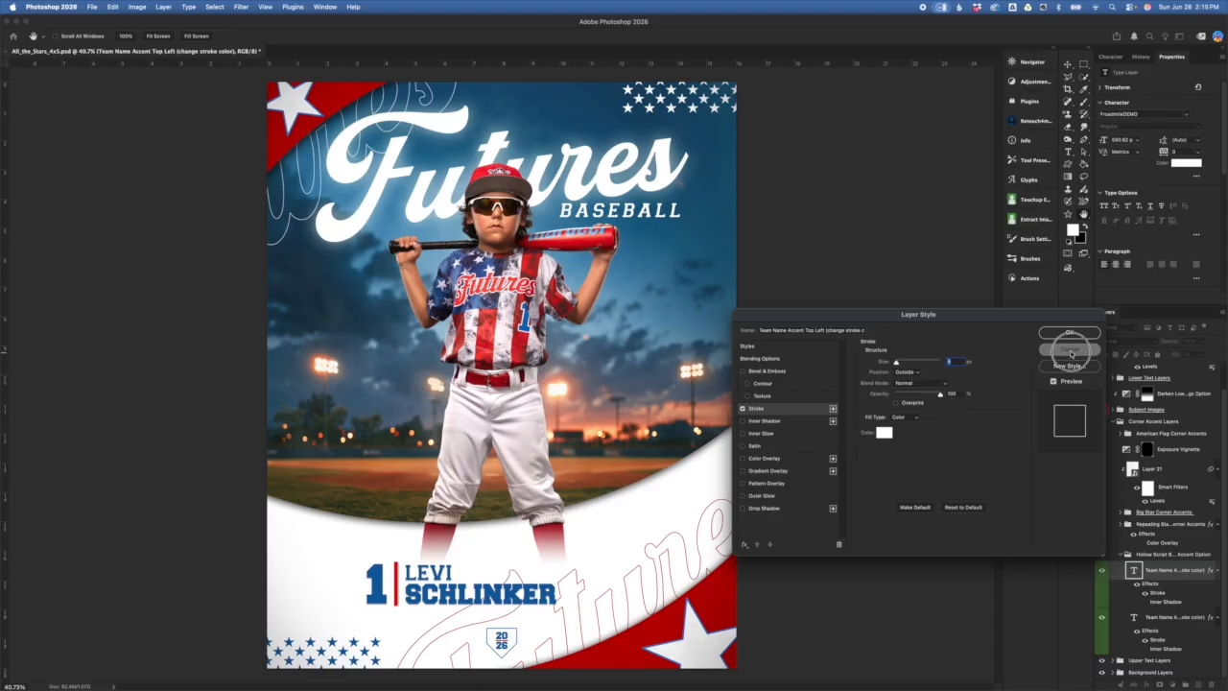
pyautogui.click(1069, 333)
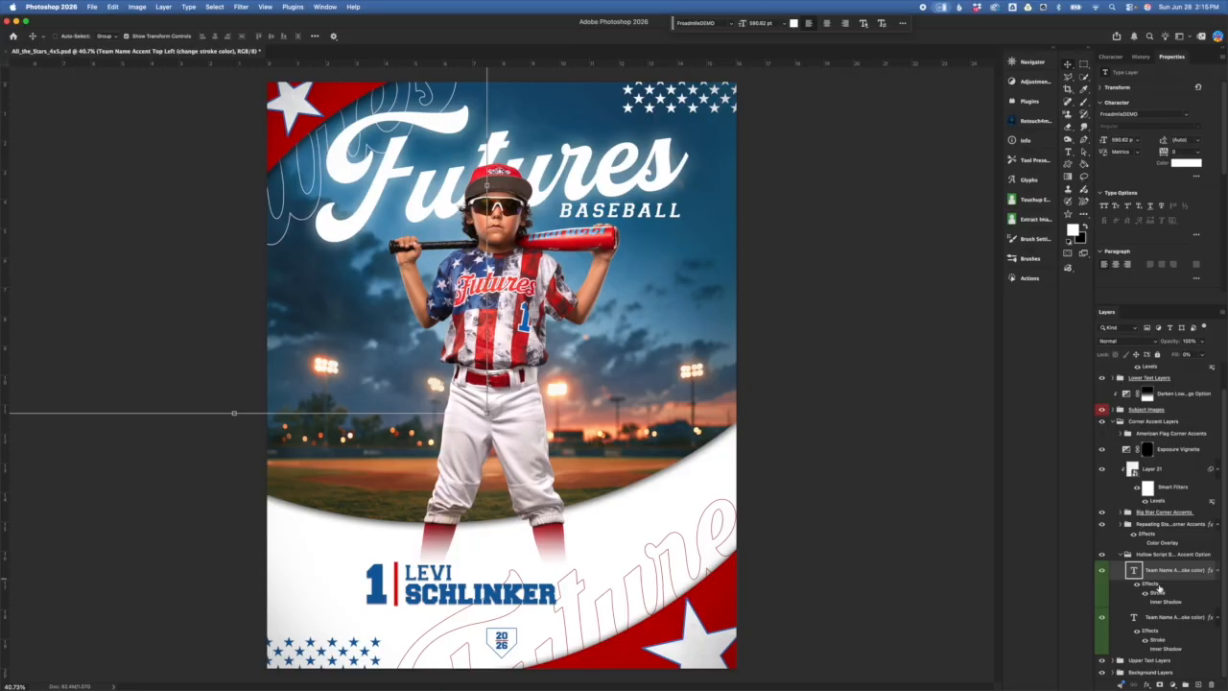
pyautogui.doubleClick(1157, 594)
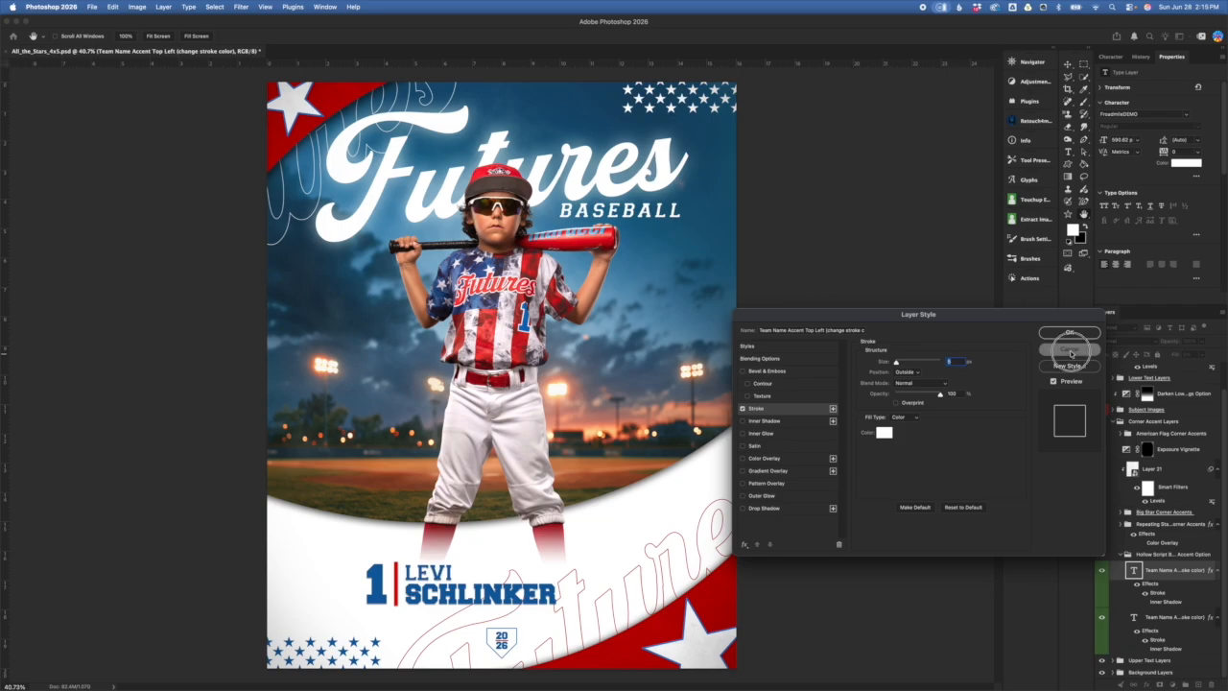
pyautogui.click(1070, 332)
pyautogui.keyDown('super'); pyautogui.click(730, 554); pyautogui.keyUp('super')
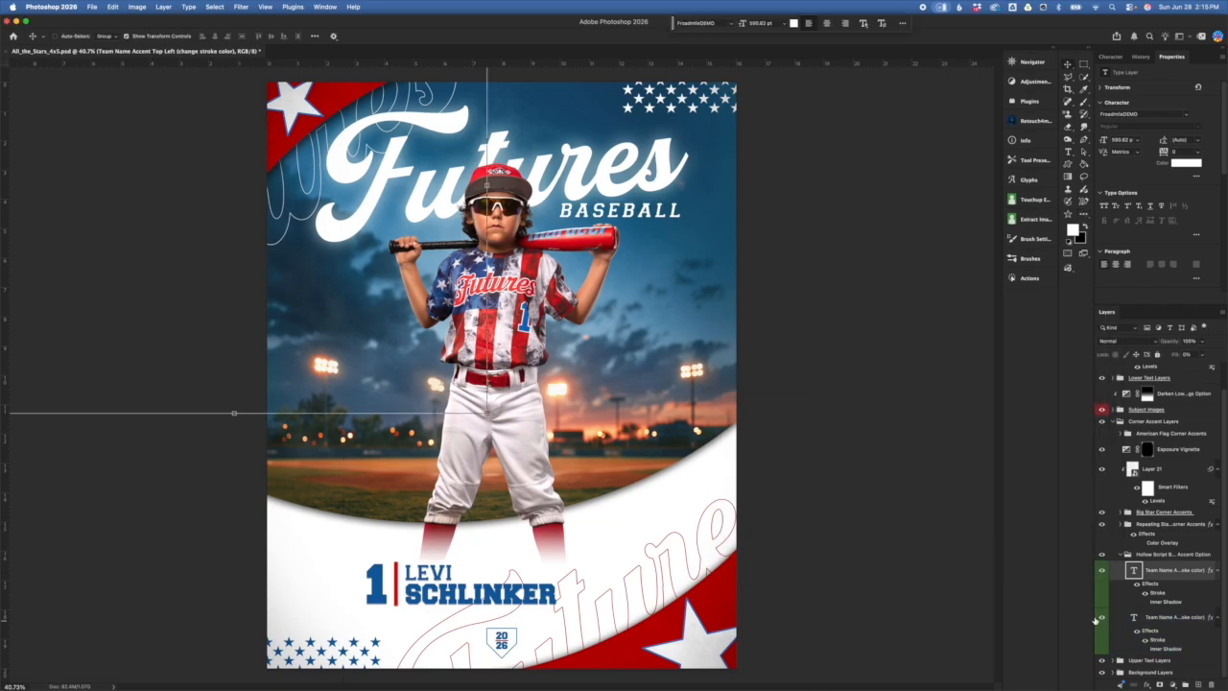
# - Collapse the Hollow Script group and the Corner Accent Layers group that contains it
pyautogui.click(1121, 558)
pyautogui.click(1121, 557)
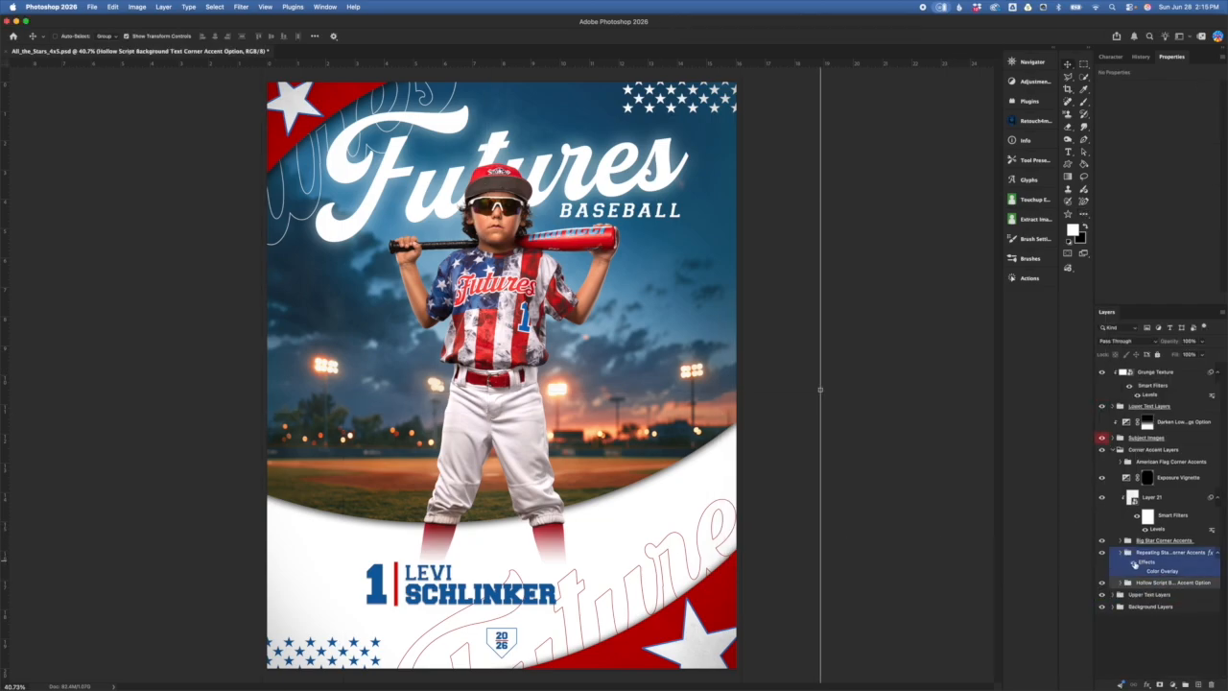
pyautogui.click(1155, 450)
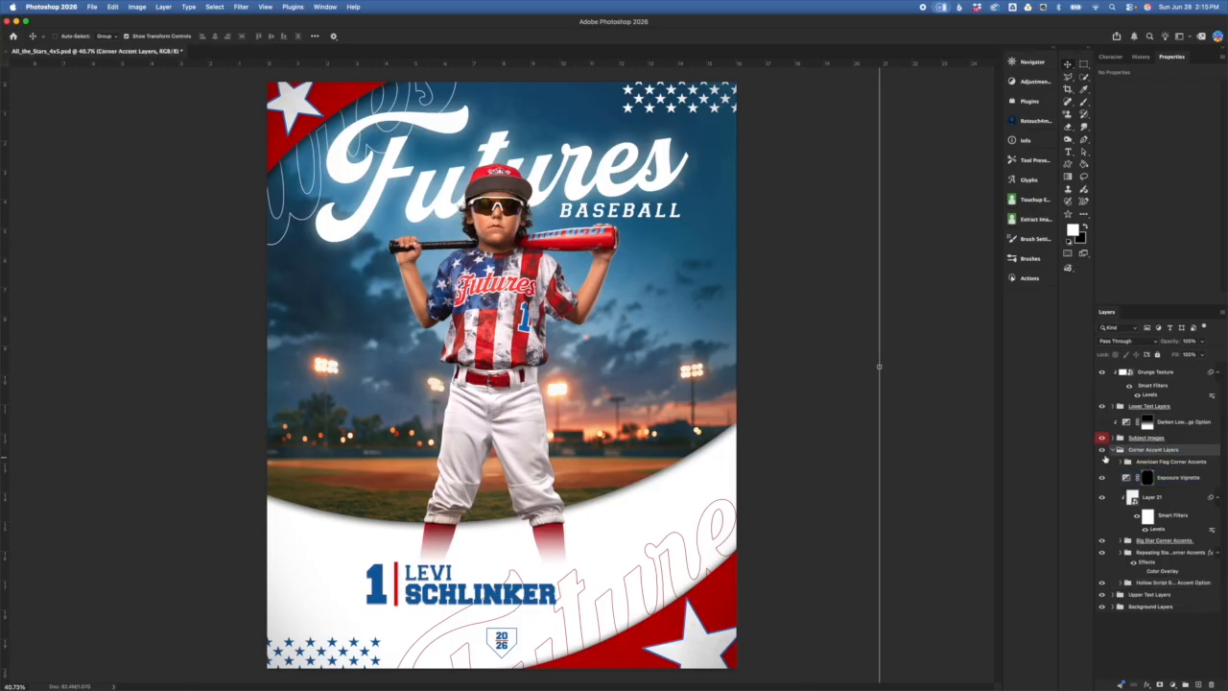
pyautogui.click(1114, 450)
# - Expand the Subject Images group, hide its Hide Feet group and show the Show Feet group instead
pyautogui.click(1119, 439)
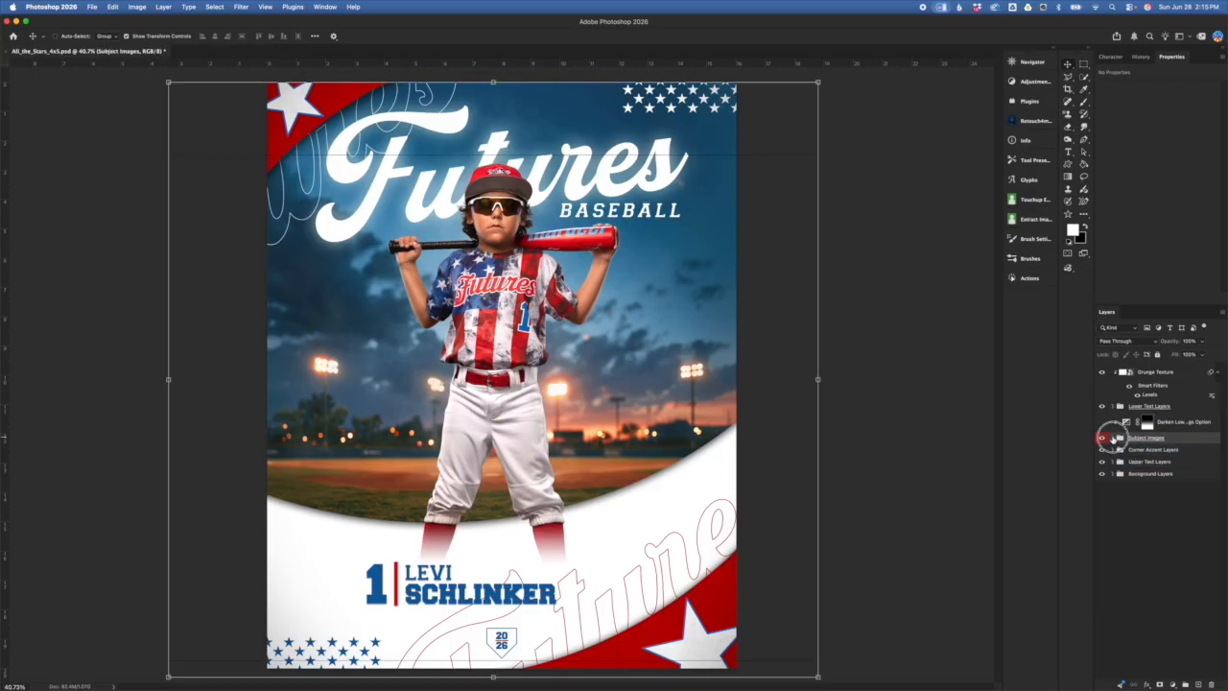
pyautogui.click(1113, 438)
pyautogui.click(1129, 453)
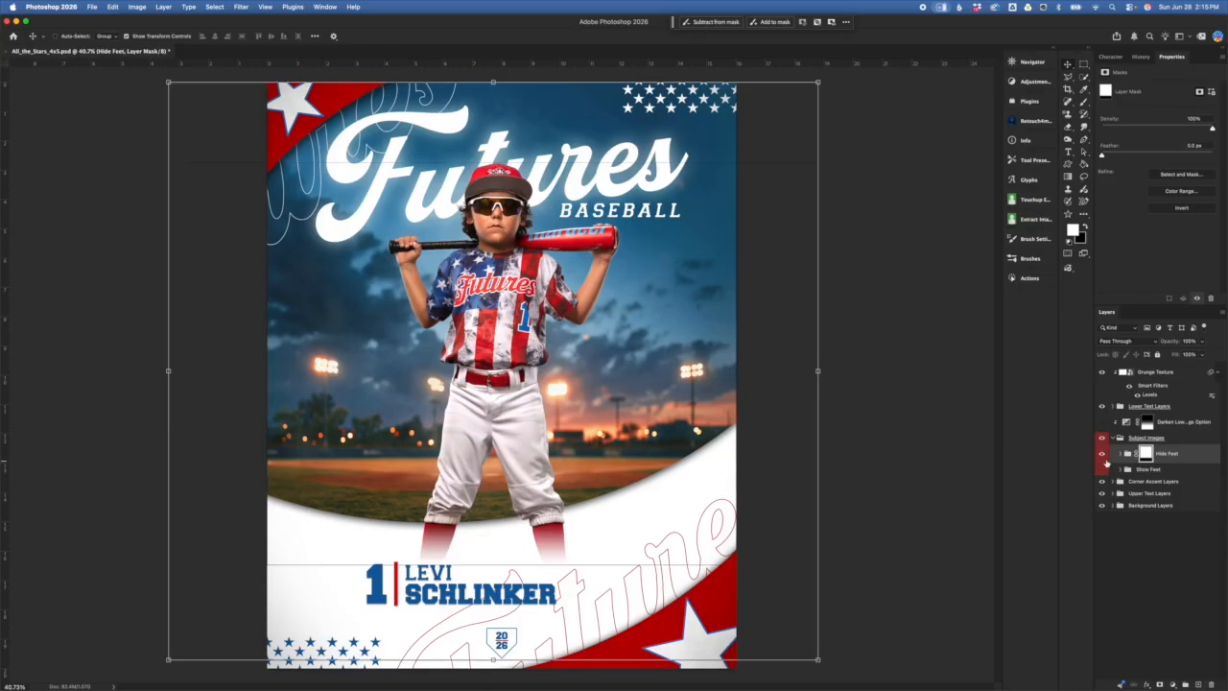
pyautogui.click(1103, 459)
pyautogui.click(1132, 494)
pyautogui.click(1151, 473)
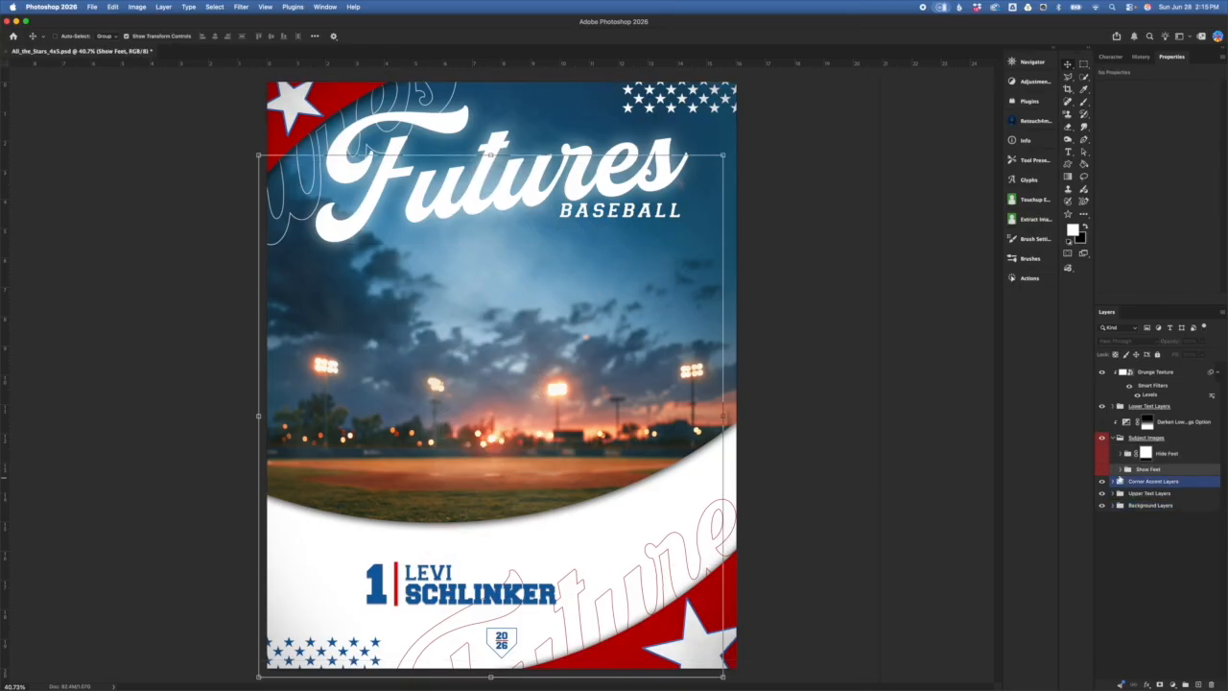
pyautogui.click(1102, 468)
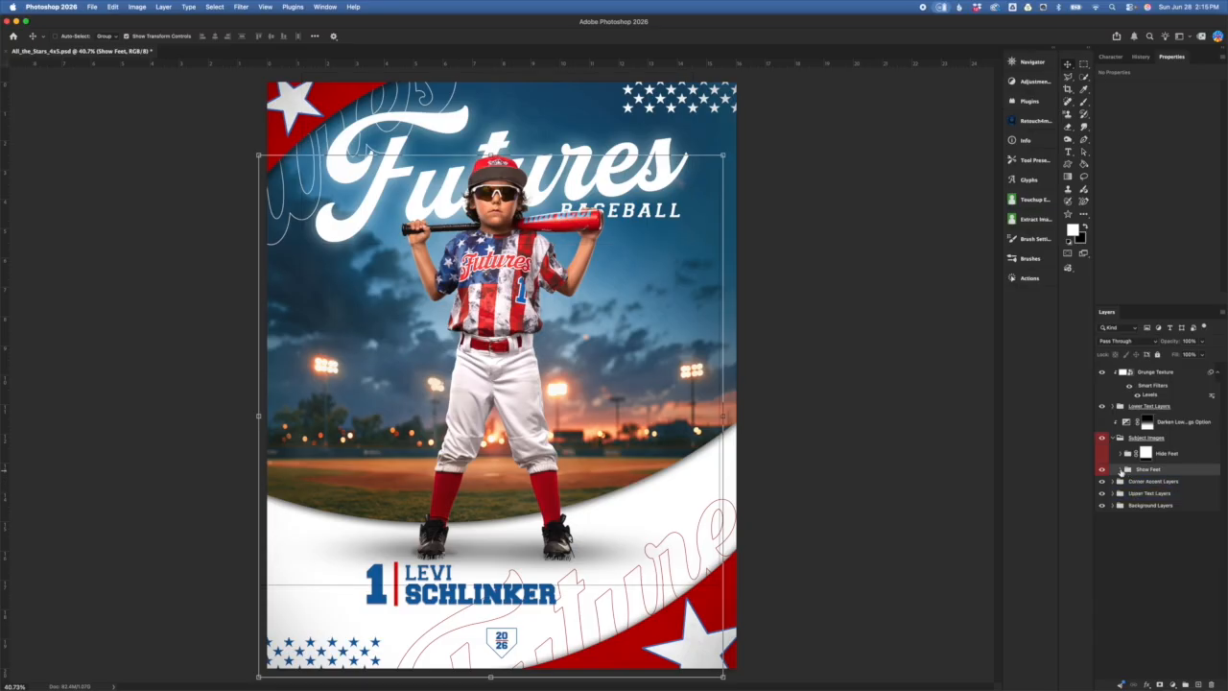
# - Expand the Show Feet group and examine its sample subject image, contact shadow and soft ground shadow layers
pyautogui.click(1123, 470)
pyautogui.click(1179, 484)
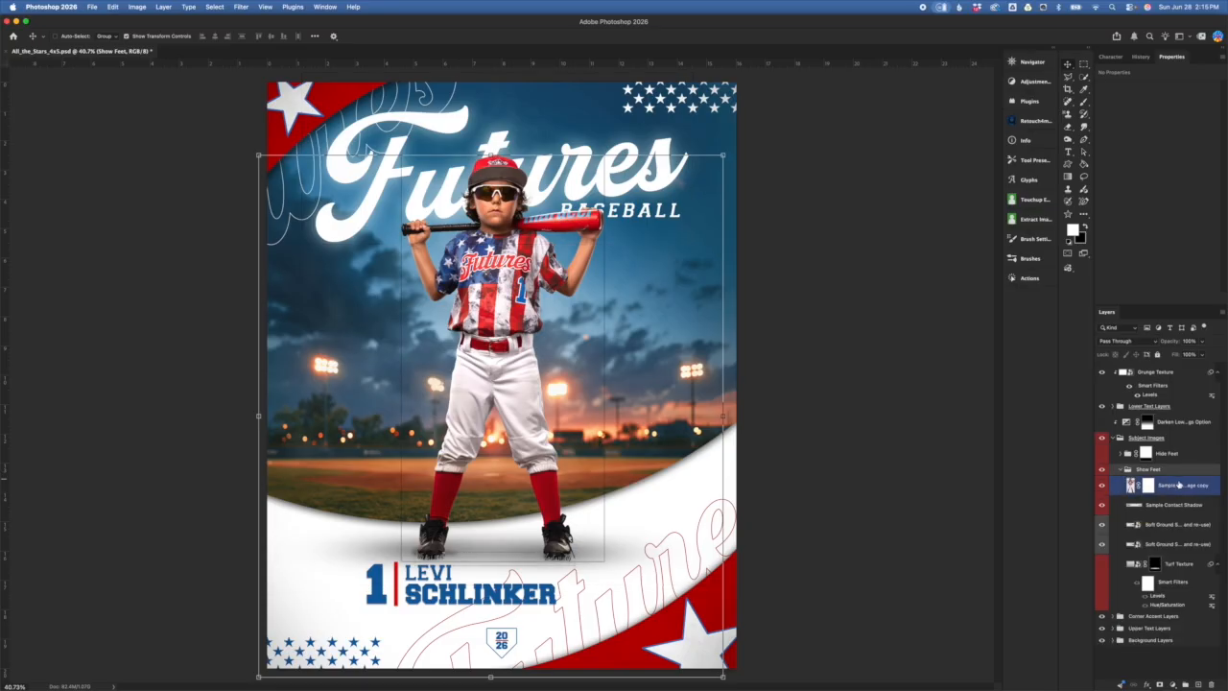
pyautogui.click(1176, 504)
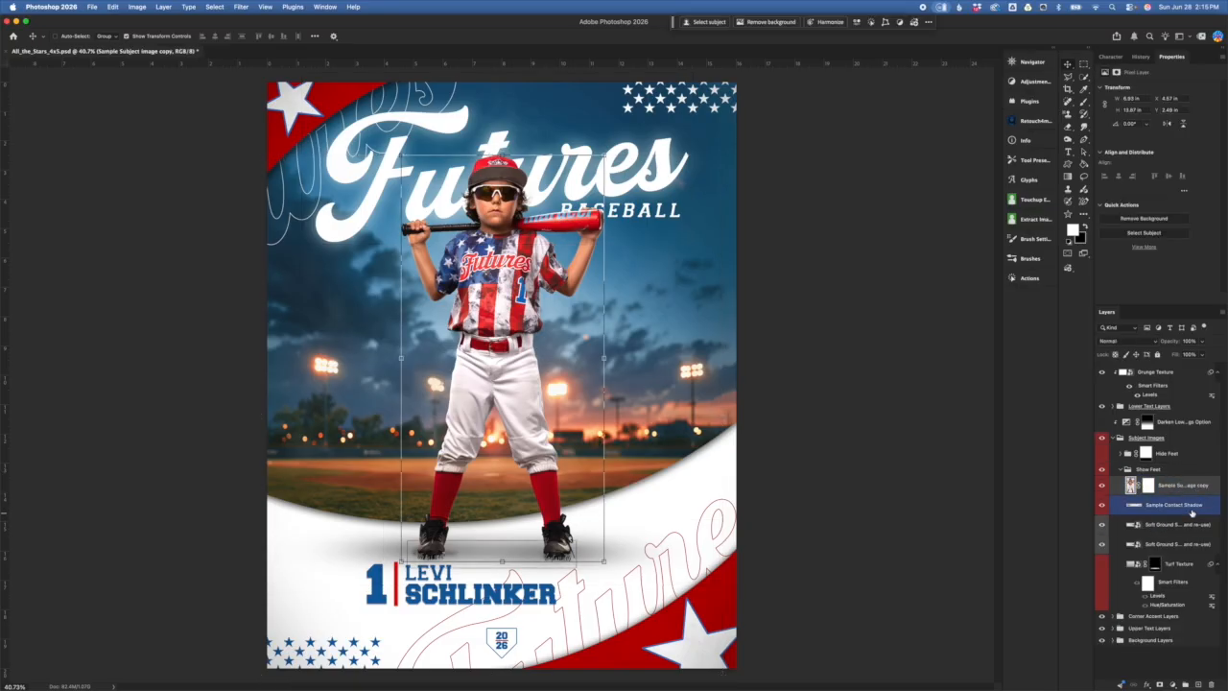
pyautogui.click(1194, 524)
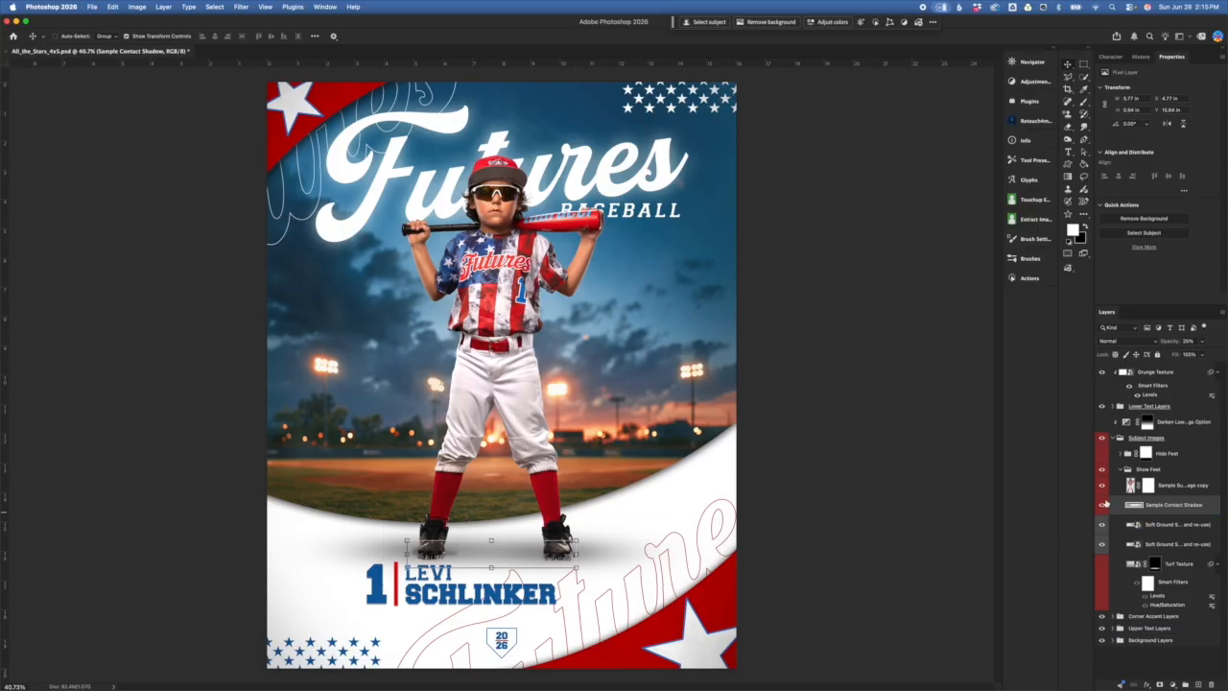
# - Hide and reshow the Show Feet group's sample subject image to examine the shadows beneath it, and select the lower Soft Ground Shadow layer
pyautogui.click(1101, 486)
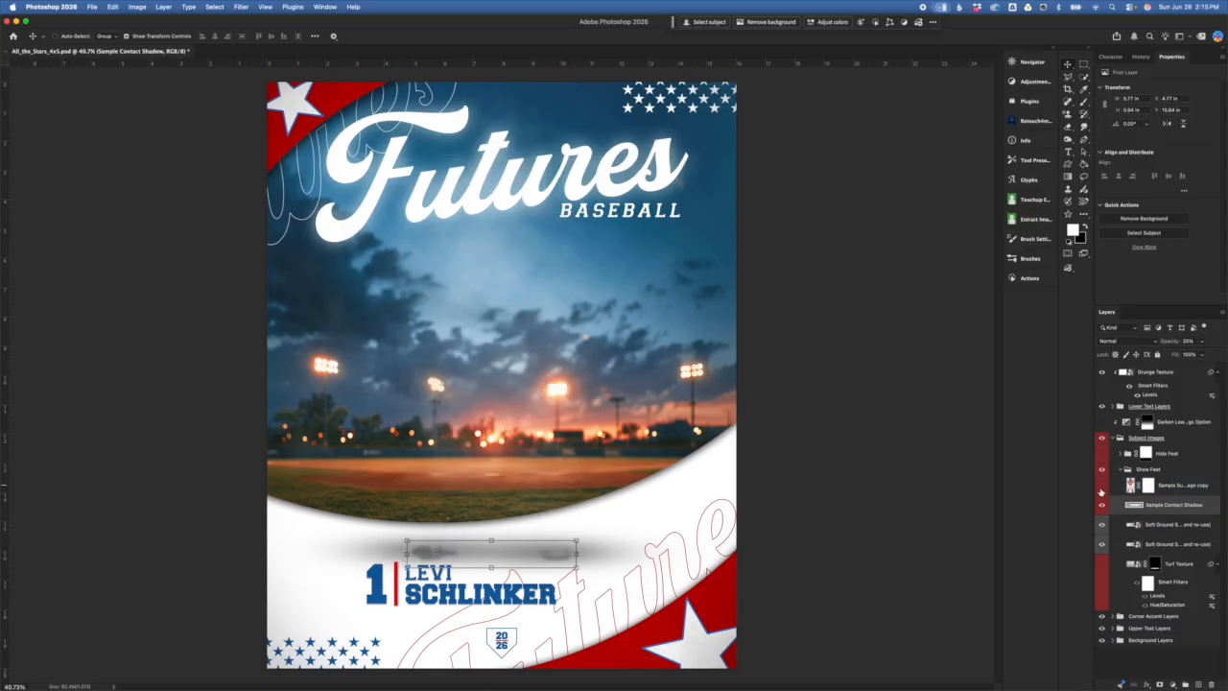
pyautogui.click(1102, 487)
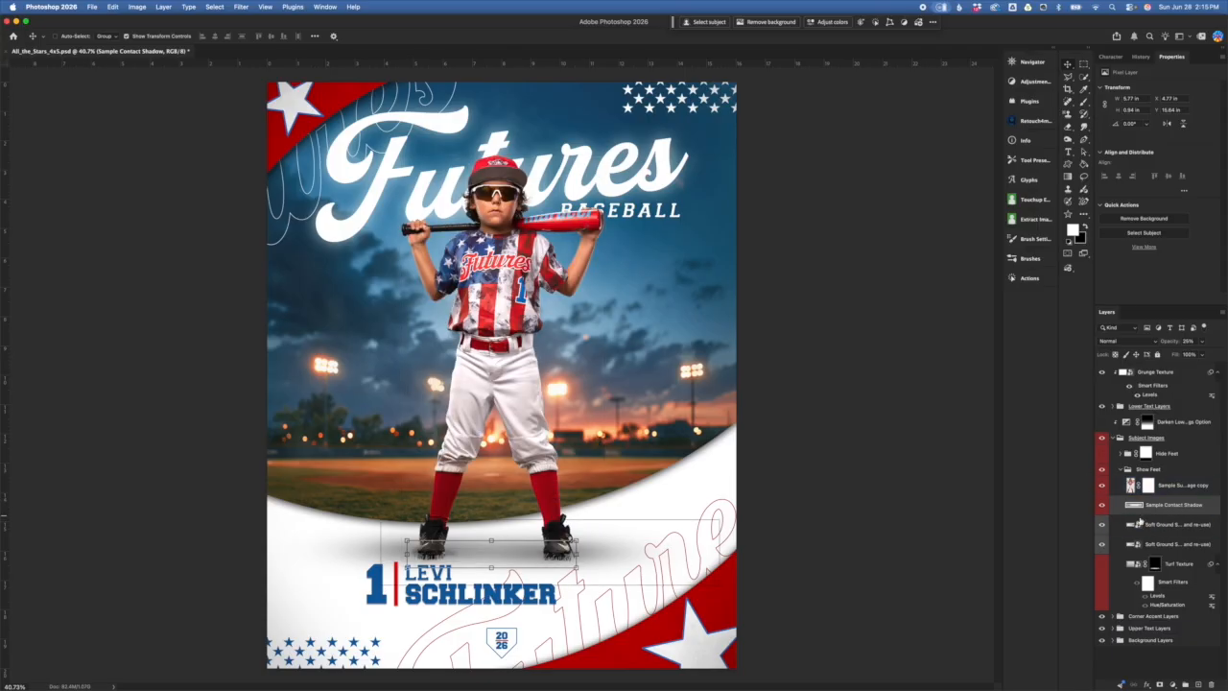
pyautogui.click(1154, 531)
pyautogui.click(1171, 544)
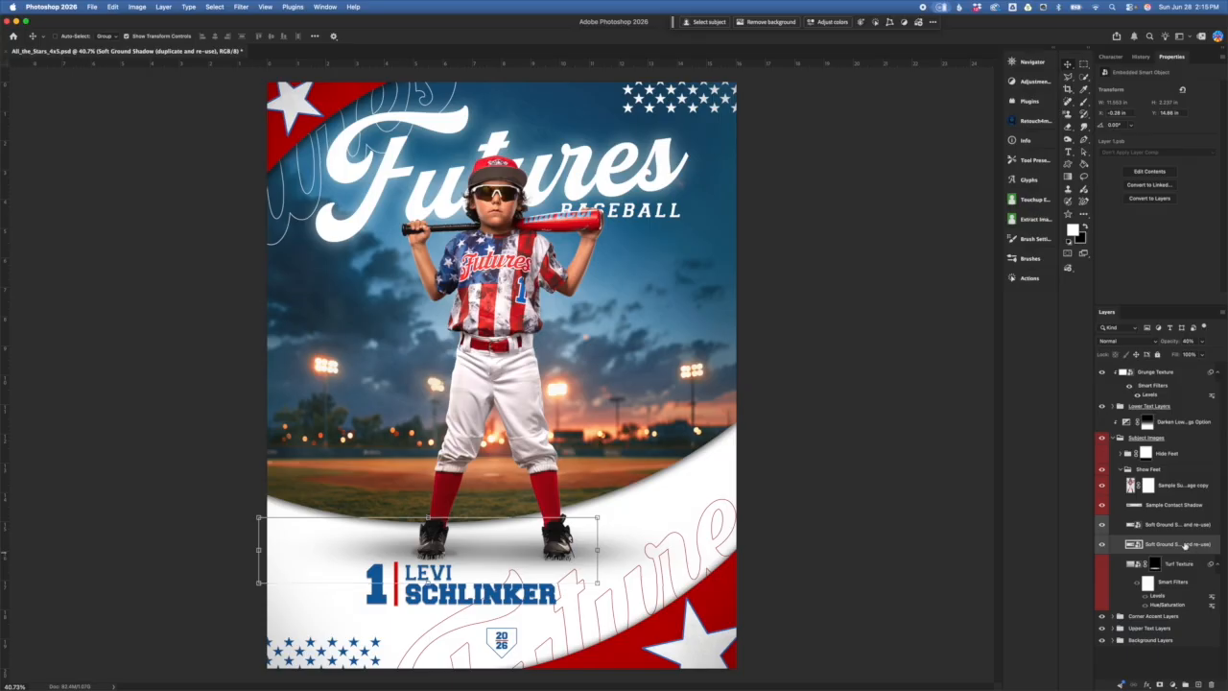
# - Duplicate the lower Soft Ground Shadow layer, and hide both the copy and the uppermost Soft Ground Shadow layer
pyautogui.moveTo(1180, 549); pyautogui.dragTo(1180, 553)
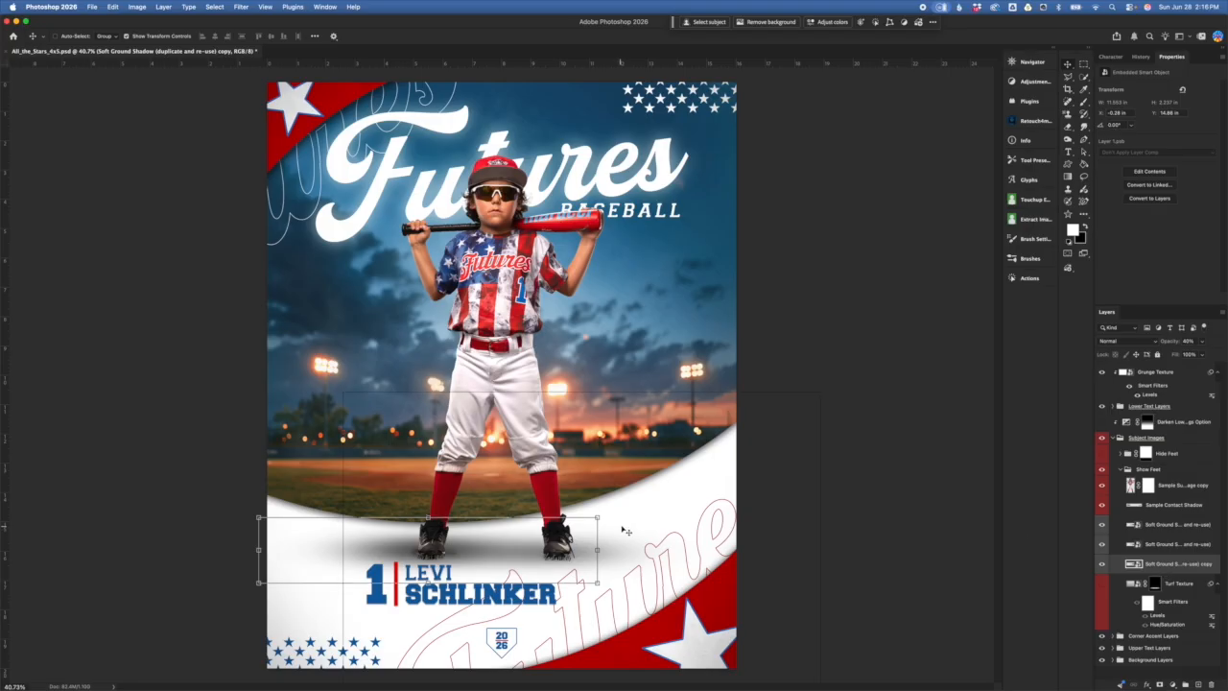
pyautogui.click(1104, 564)
pyautogui.click(1175, 525)
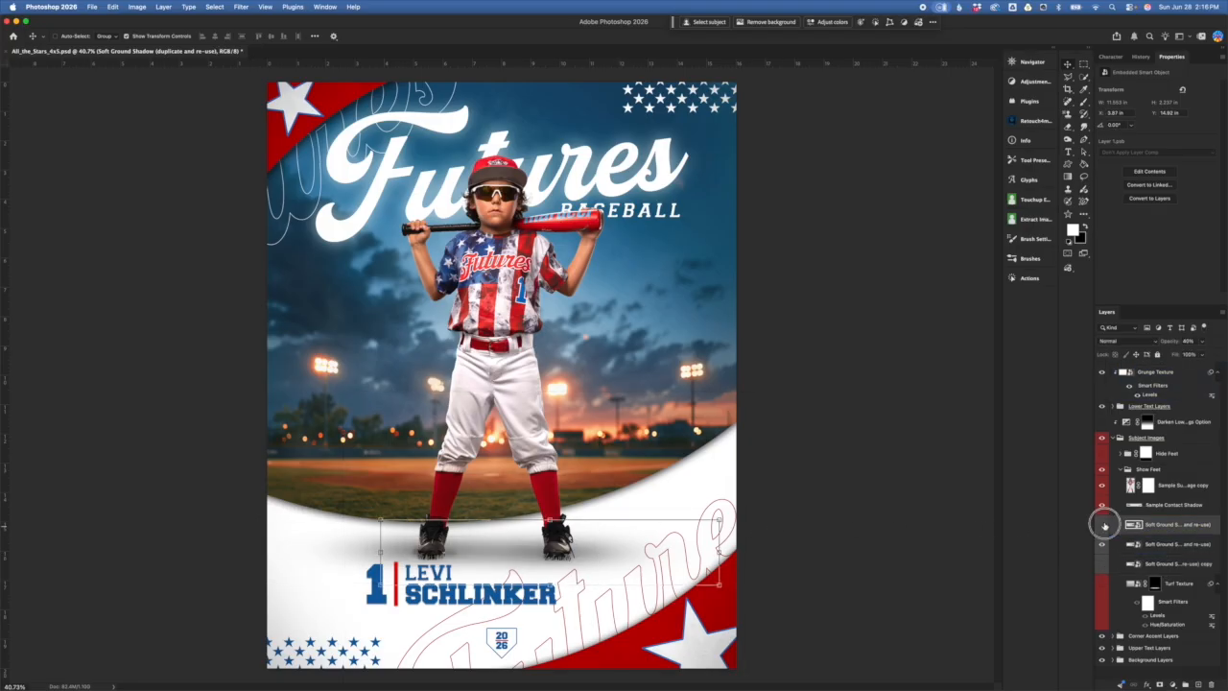
# - Try shifting the visible Soft Ground Shadow to the right of the subject and making it narrower and flatter
pyautogui.click(1147, 545)
pyautogui.hotkey('ctrl', 't')
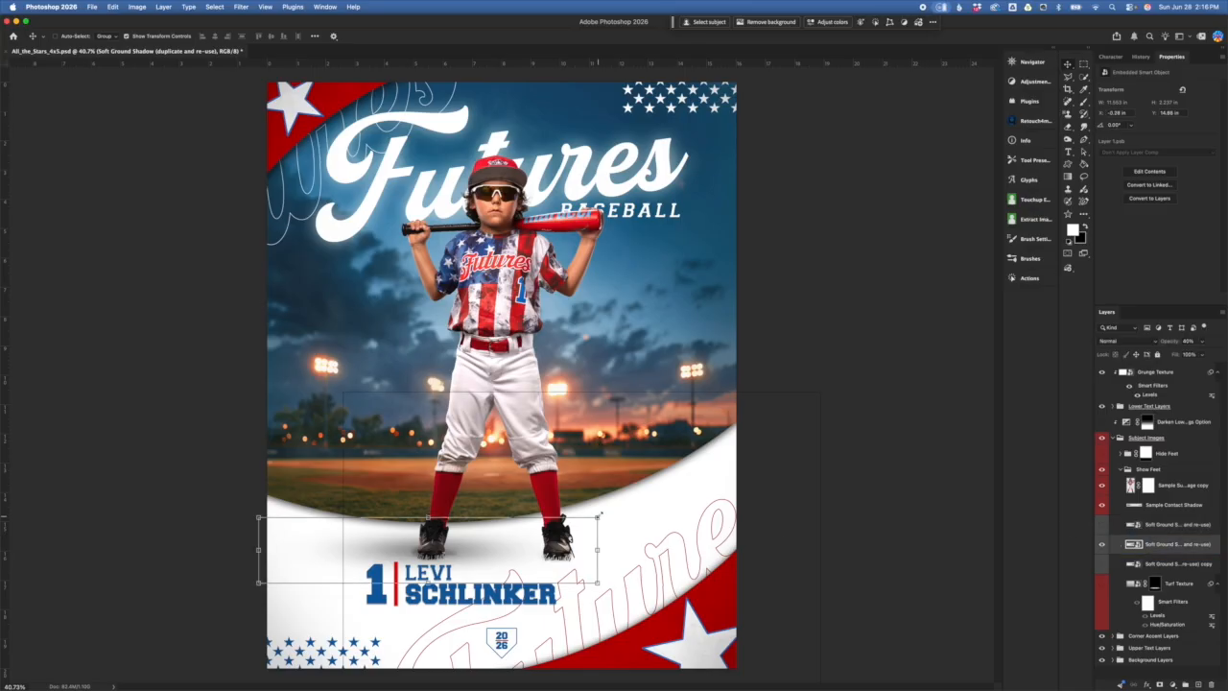
pyautogui.moveTo(501, 534); pyautogui.dragTo(693, 533)
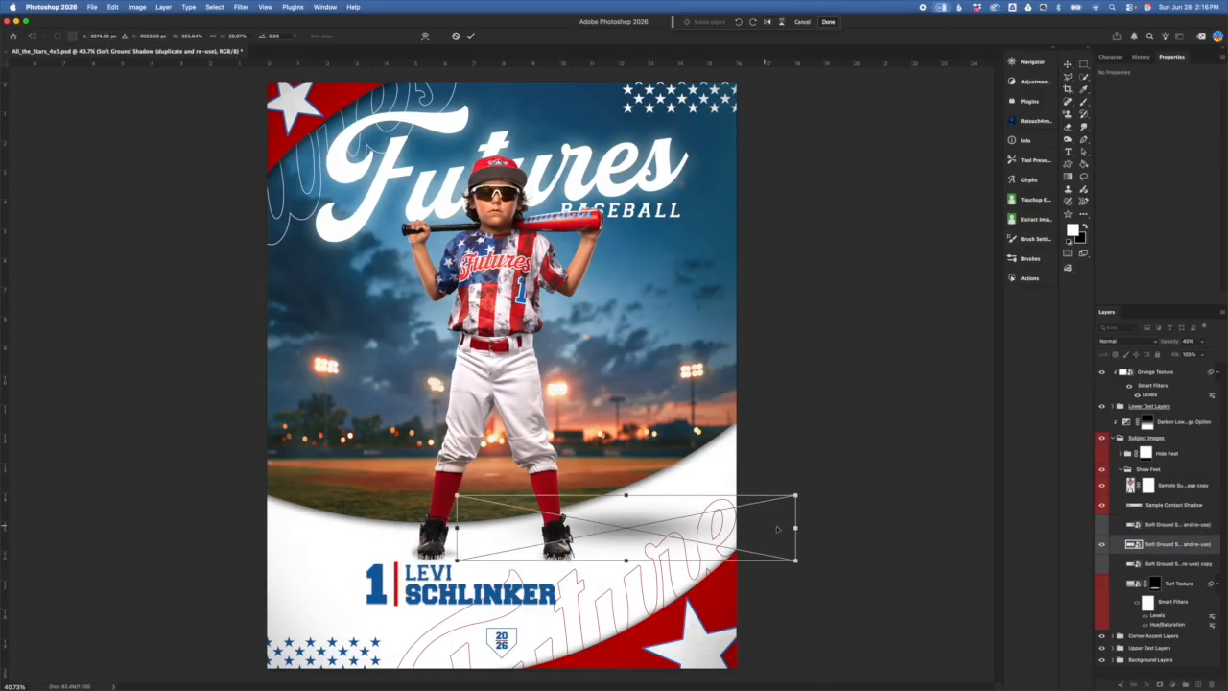
pyautogui.moveTo(797, 528); pyautogui.dragTo(749, 534)
pyautogui.moveTo(600, 500); pyautogui.dragTo(602, 525)
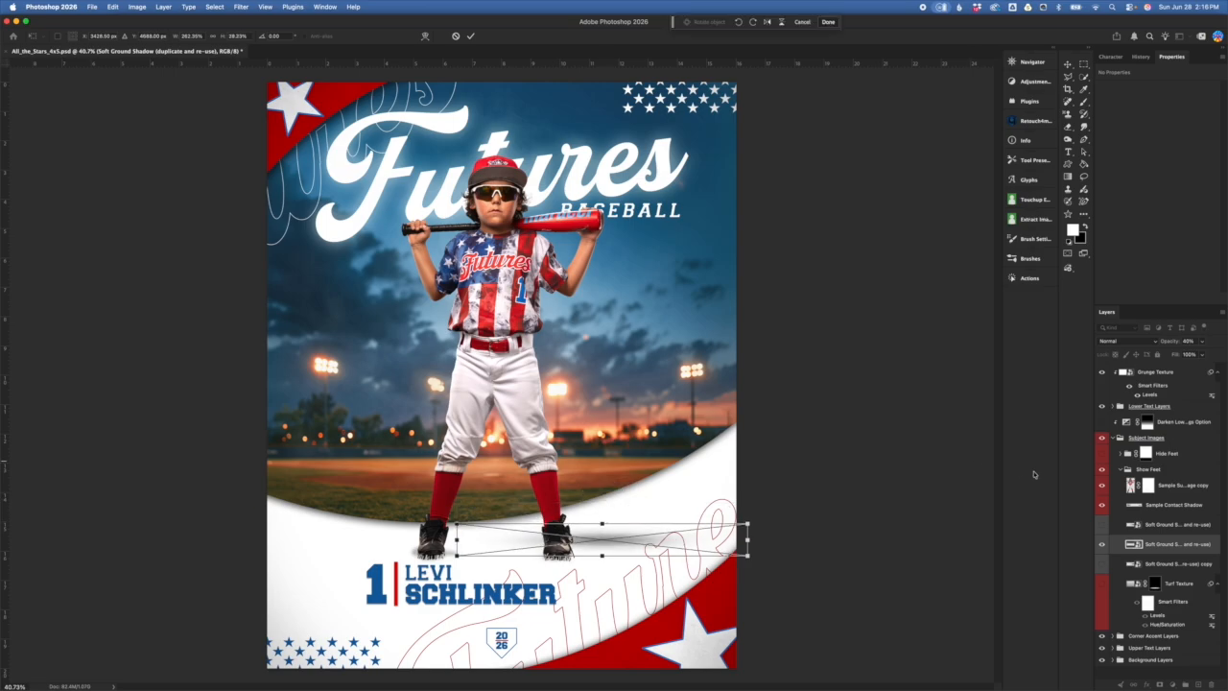
pyautogui.click(470, 35)
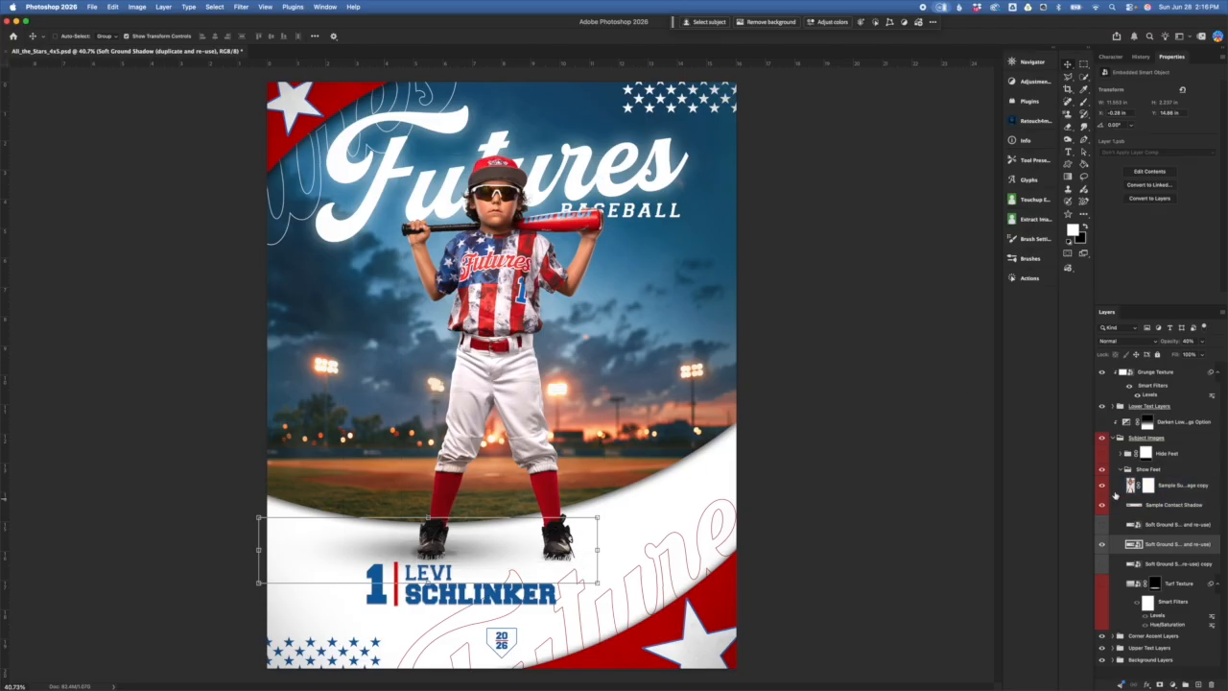
# - Set the visible Soft Ground Shadow layer's opacity to 20% and show the uppermost Soft Ground Shadow layer again
pyautogui.click(1198, 484)
pyautogui.click(1190, 341)
pyautogui.write('20')
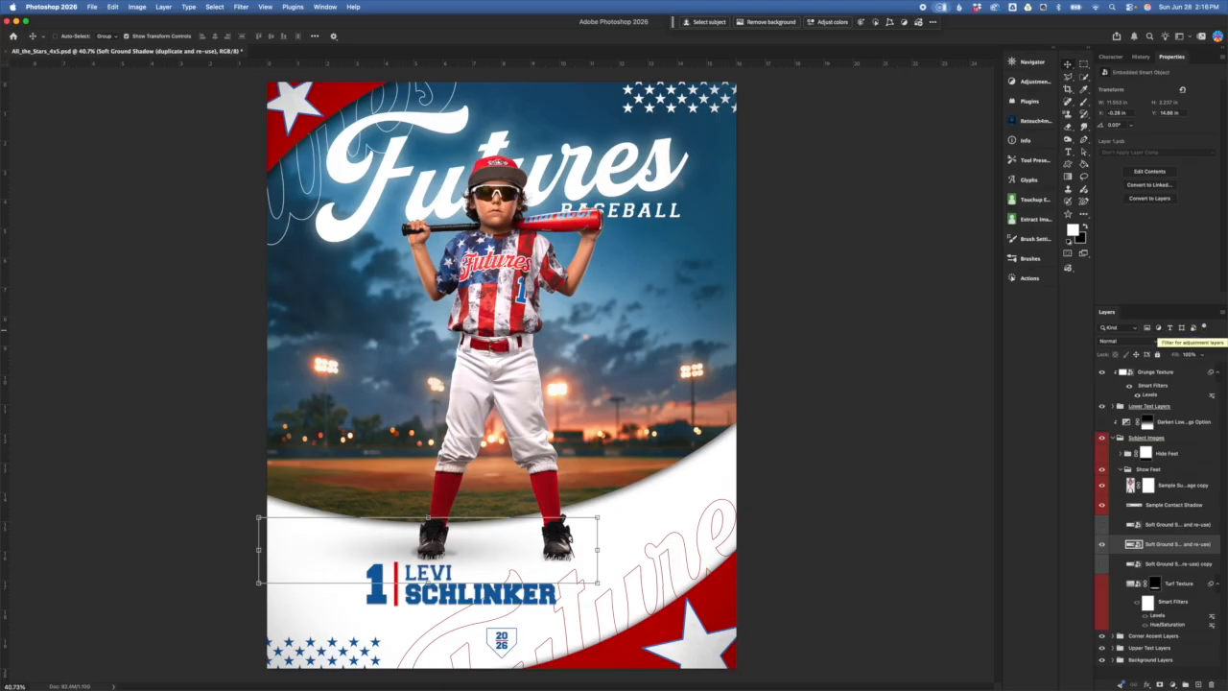
pyautogui.click(1190, 341)
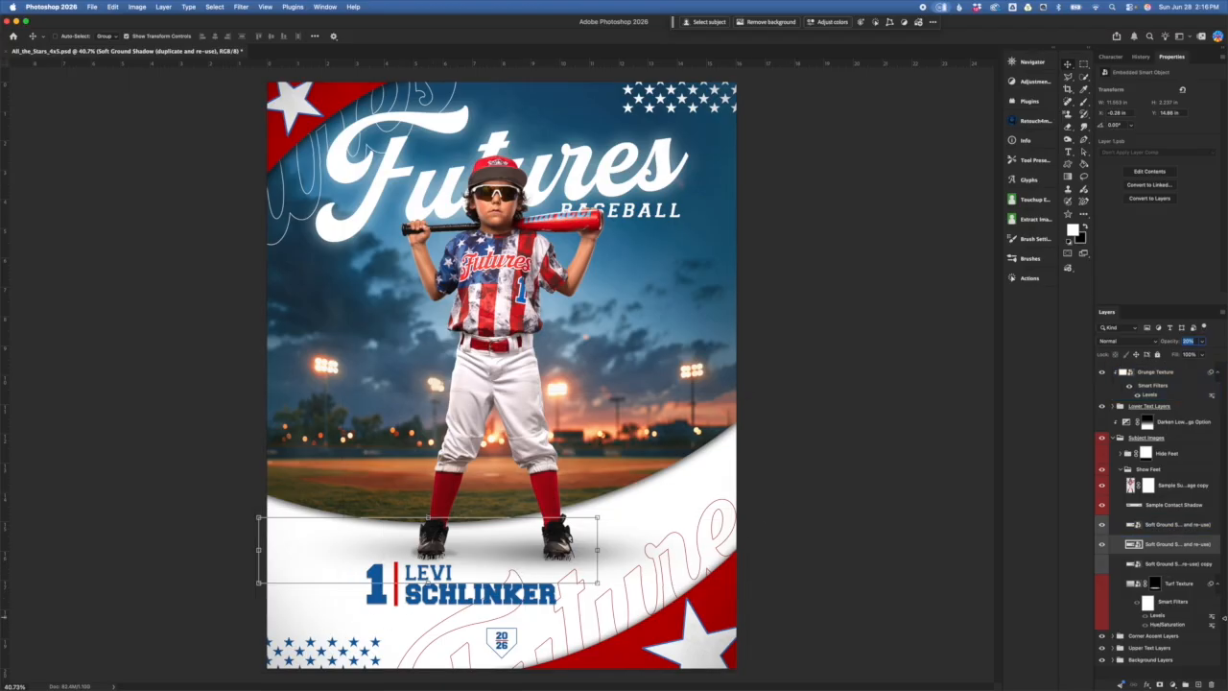
# - Expand the Background Layers group and select its Background Image layer, clipped to Ellipse 1
pyautogui.click(1119, 662)
pyautogui.click(1114, 660)
pyautogui.scroll(-7, 1163, 595)
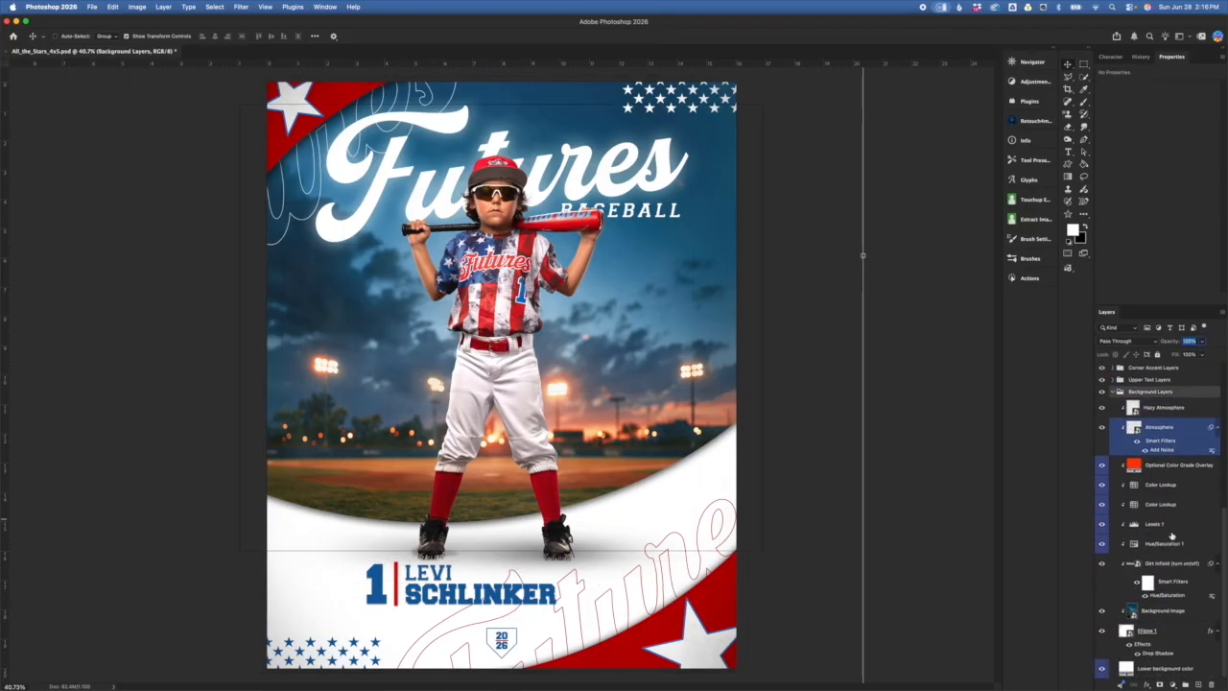
pyautogui.click(1183, 582)
pyautogui.click(1195, 608)
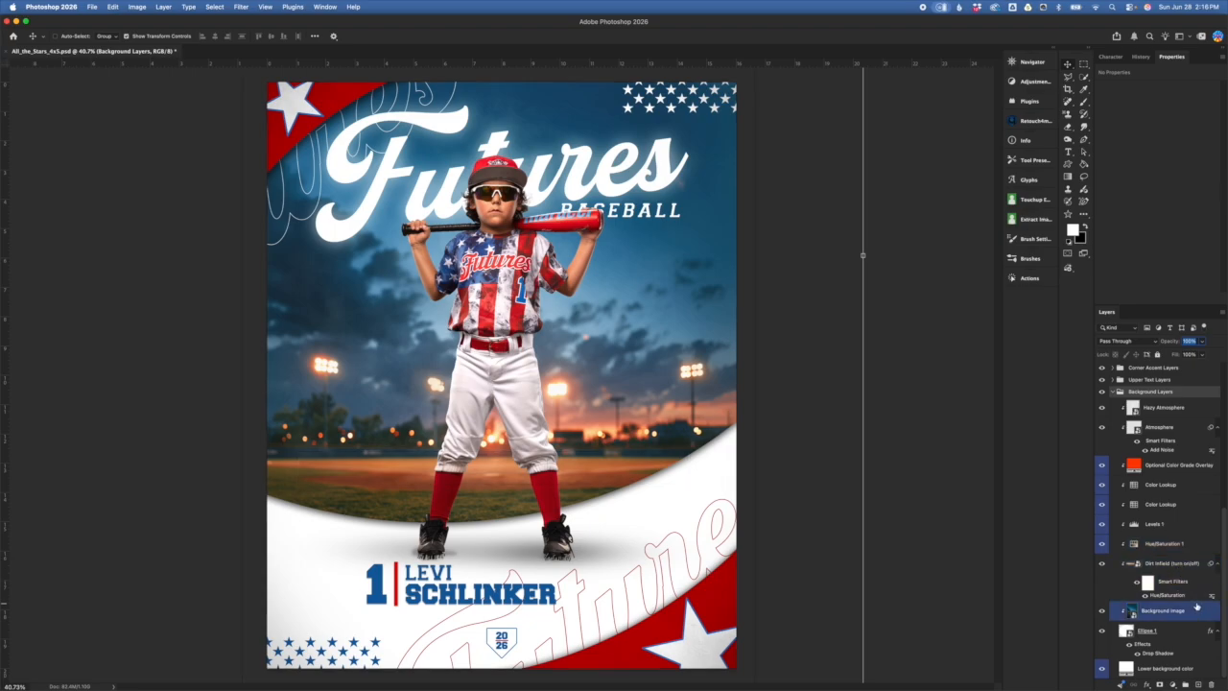
pyautogui.click(1162, 626)
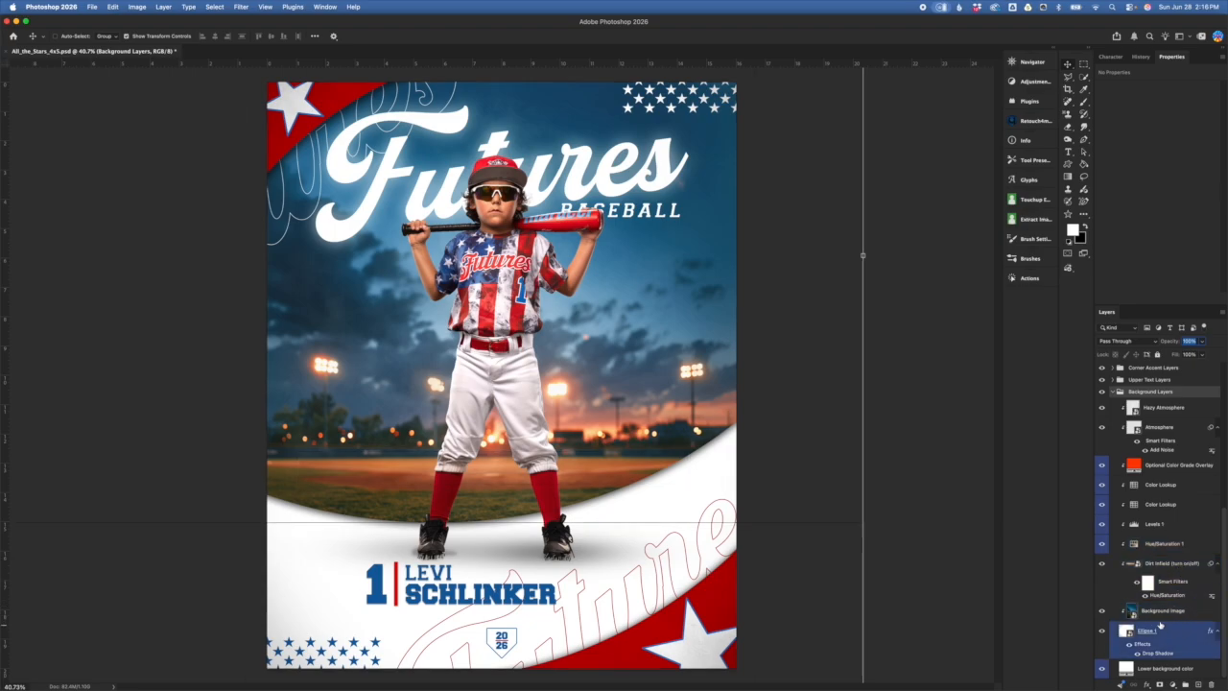
pyautogui.click(1154, 613)
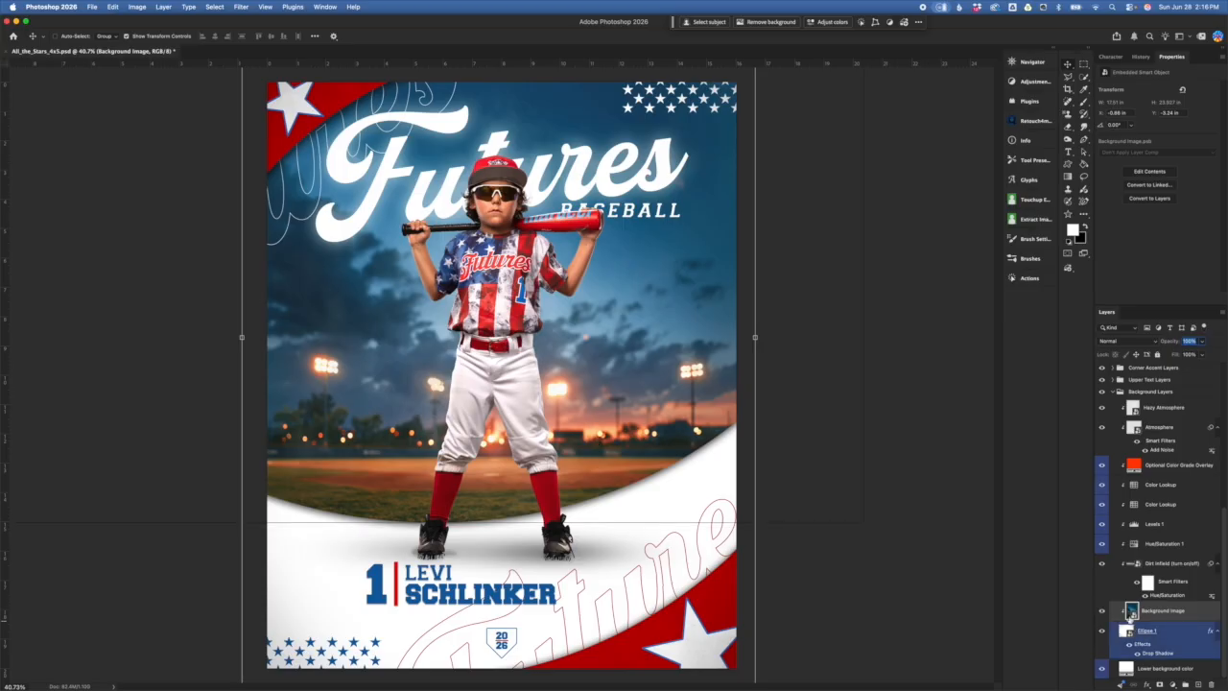
# - Release the Background Image layer's clipping mask and clip the layer back onto Ellipse 1
pyautogui.rightClick(1195, 619)
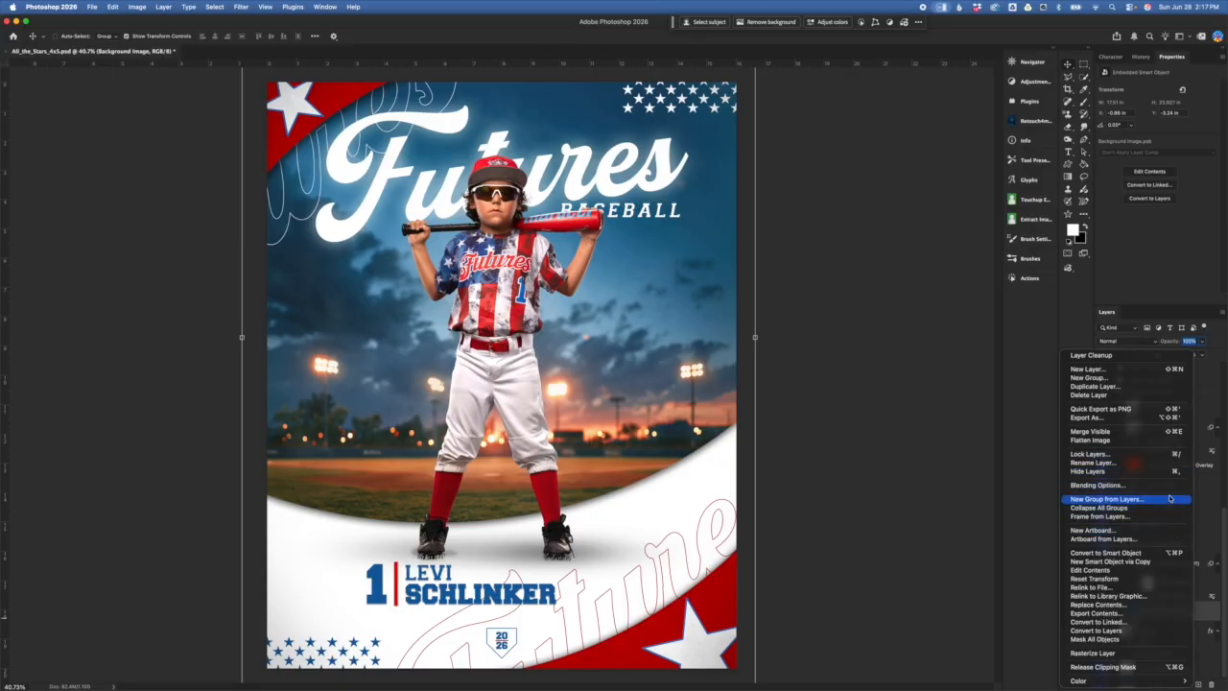
pyautogui.click(1130, 669)
pyautogui.keyDown('alt'); pyautogui.click(1165, 622); pyautogui.keyUp('alt')
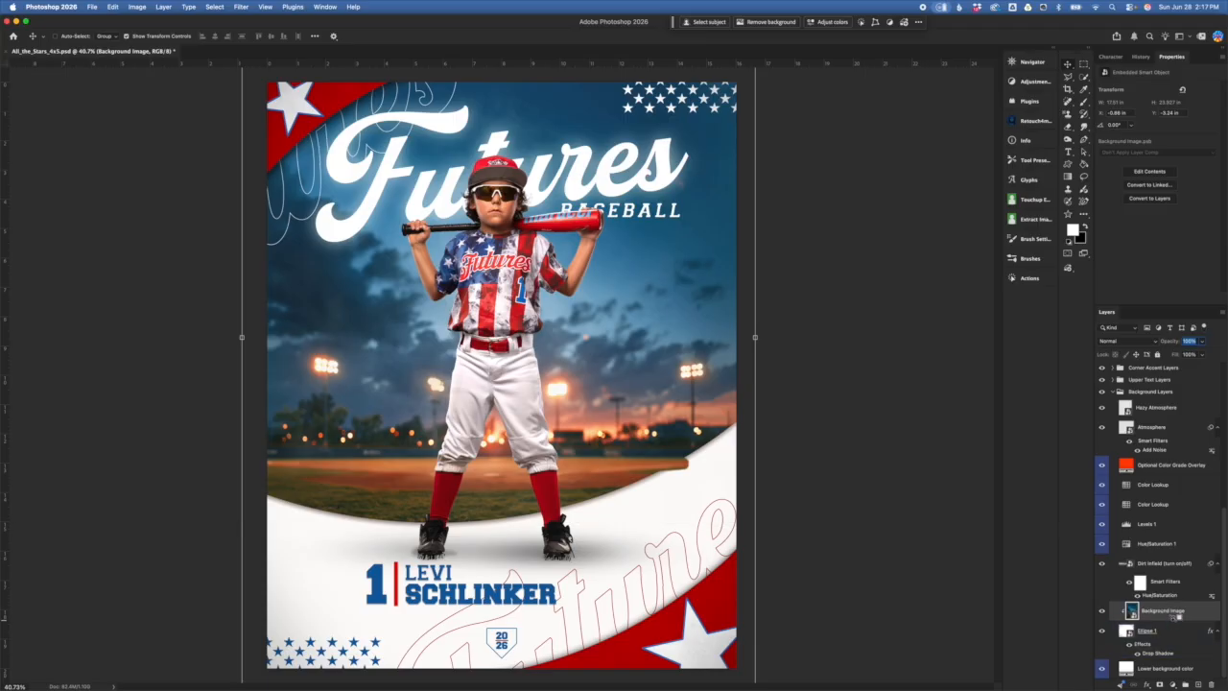
# - Release the Background Image layer from Ellipse 1 once more so the background fills the whole canvas
pyautogui.click(1174, 620)
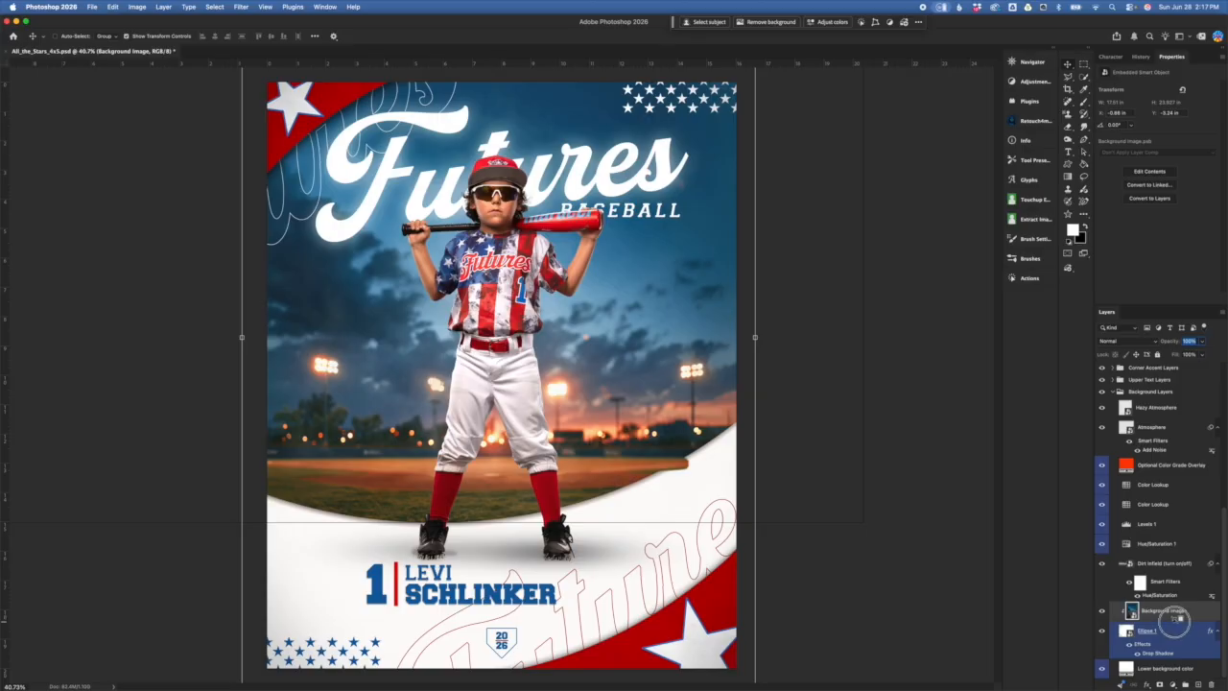
pyautogui.keyDown('alt'); pyautogui.click(1176, 620); pyautogui.keyUp('alt')
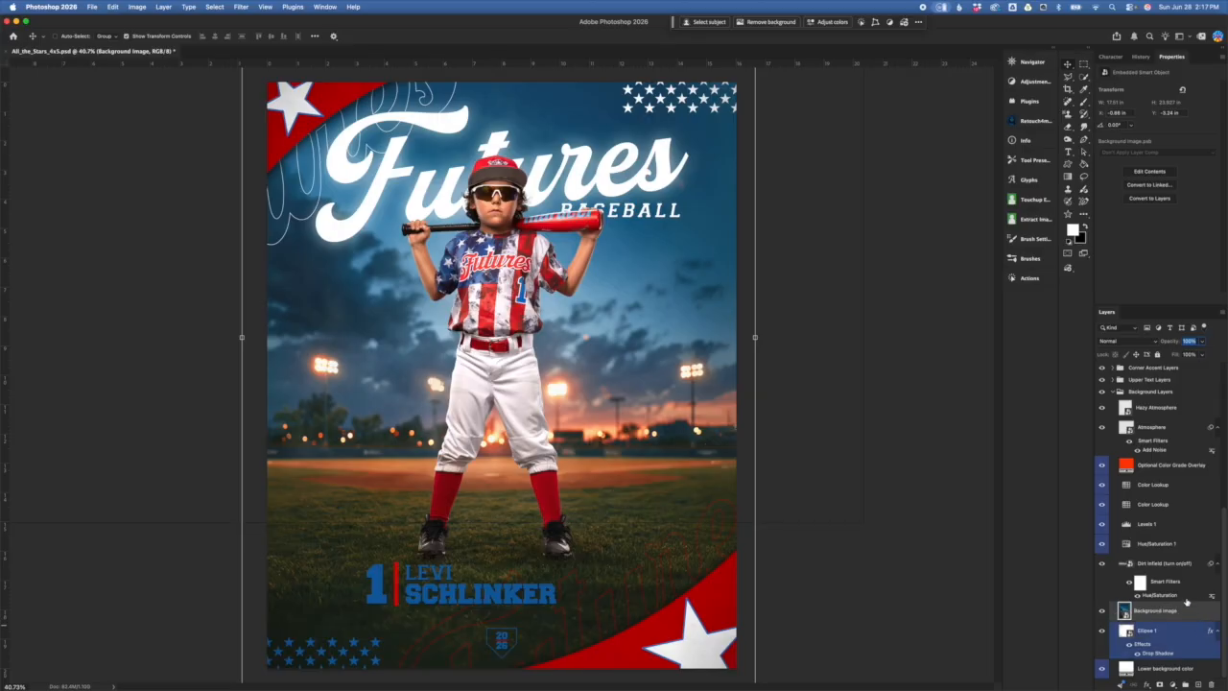
pyautogui.click(1147, 566)
# - Clip the Background Image, Dirt Infield, Hue/Saturation 1, Levels 1, both Color Lookup and the Optional Color Grade Overlay layers to Ellipse 1
pyautogui.keyDown('alt'); pyautogui.click(1183, 620); pyautogui.keyUp('alt')
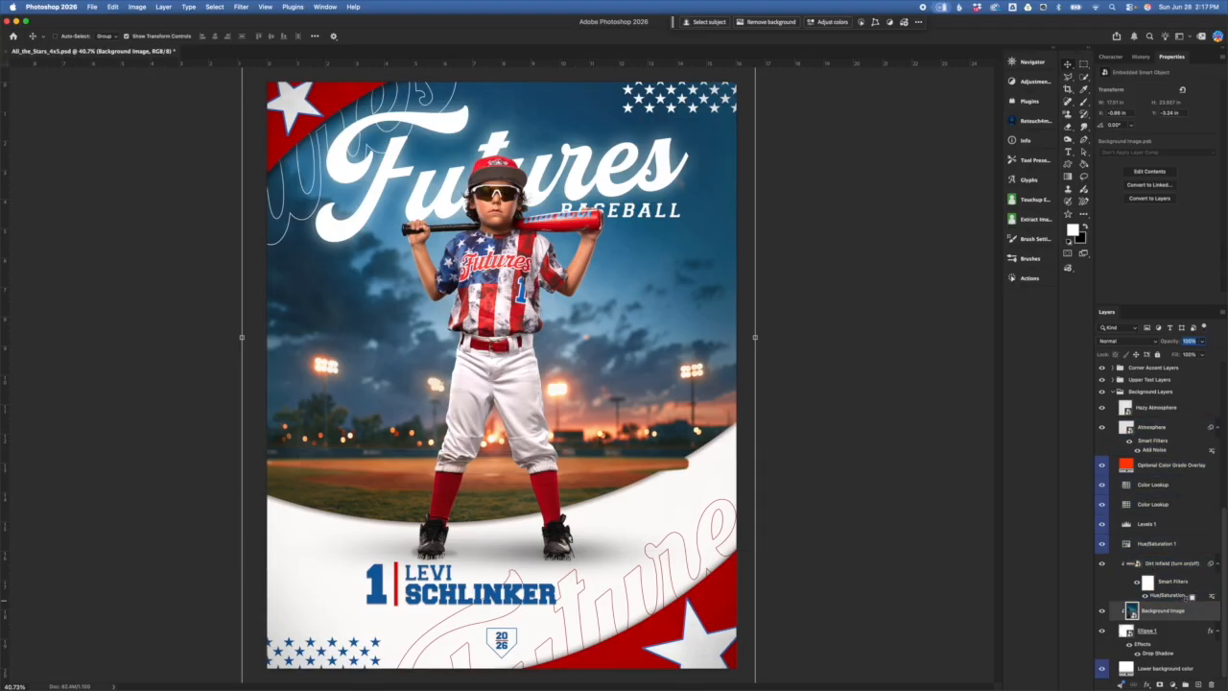
pyautogui.keyDown('alt'); pyautogui.click(1177, 551); pyautogui.keyUp('alt')
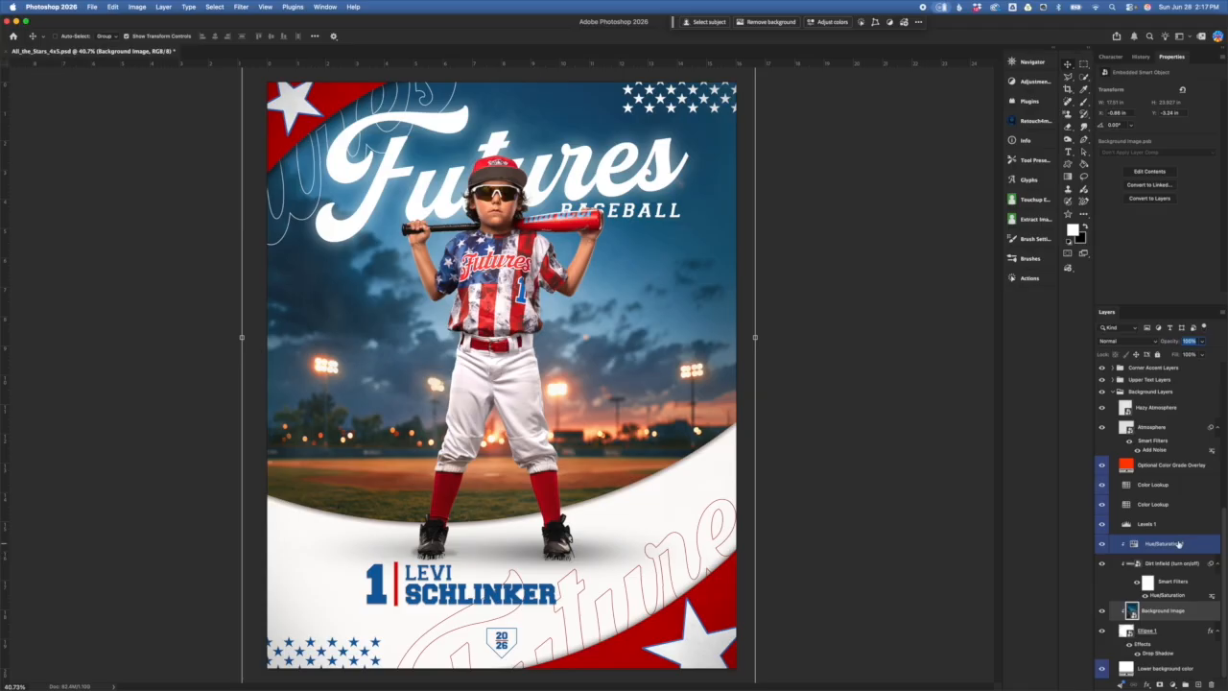
pyautogui.click(1183, 546)
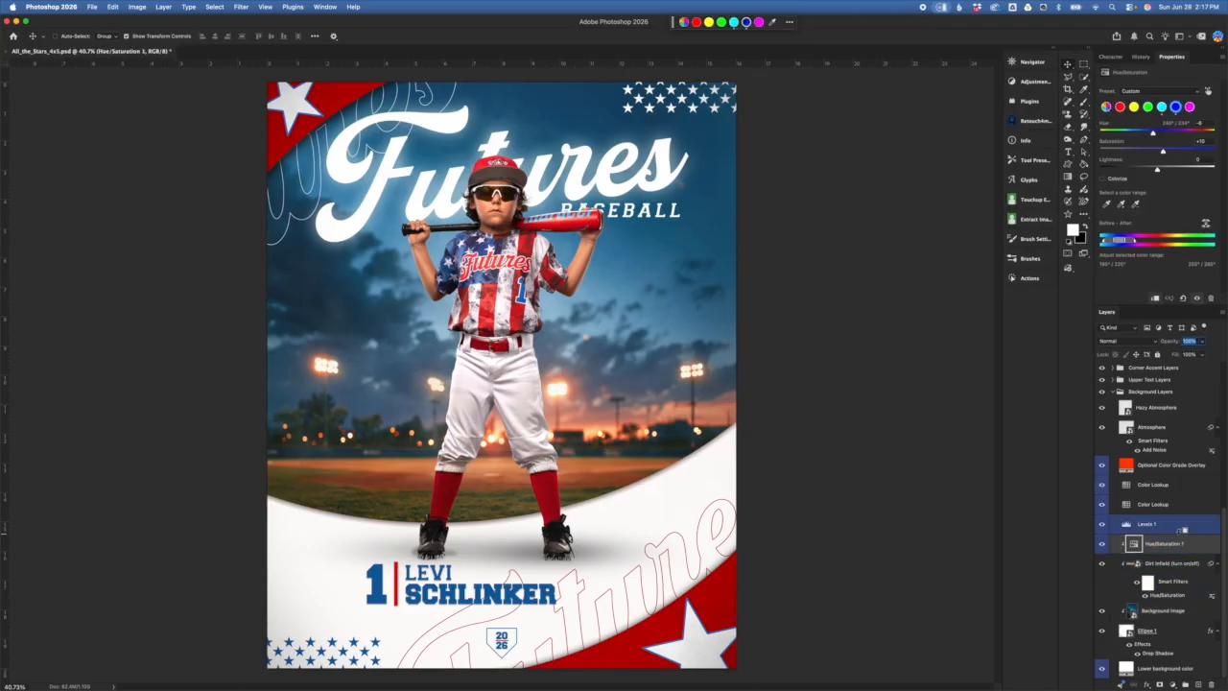
pyautogui.keyDown('alt'); pyautogui.click(1180, 530); pyautogui.keyUp('alt')
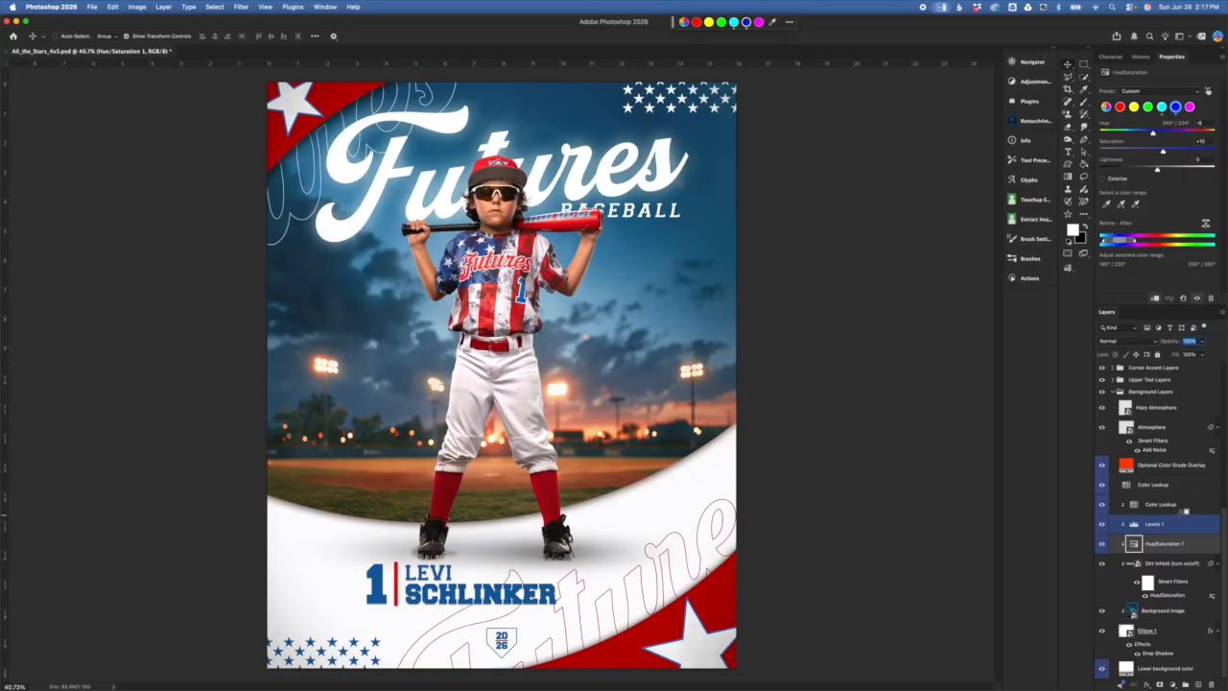
pyautogui.keyDown('alt'); pyautogui.click(1184, 513); pyautogui.keyUp('alt')
pyautogui.keyDown('alt'); pyautogui.click(1183, 493); pyautogui.keyUp('alt')
pyautogui.keyDown('alt'); pyautogui.click(1185, 474); pyautogui.keyUp('alt')
pyautogui.click(1152, 615)
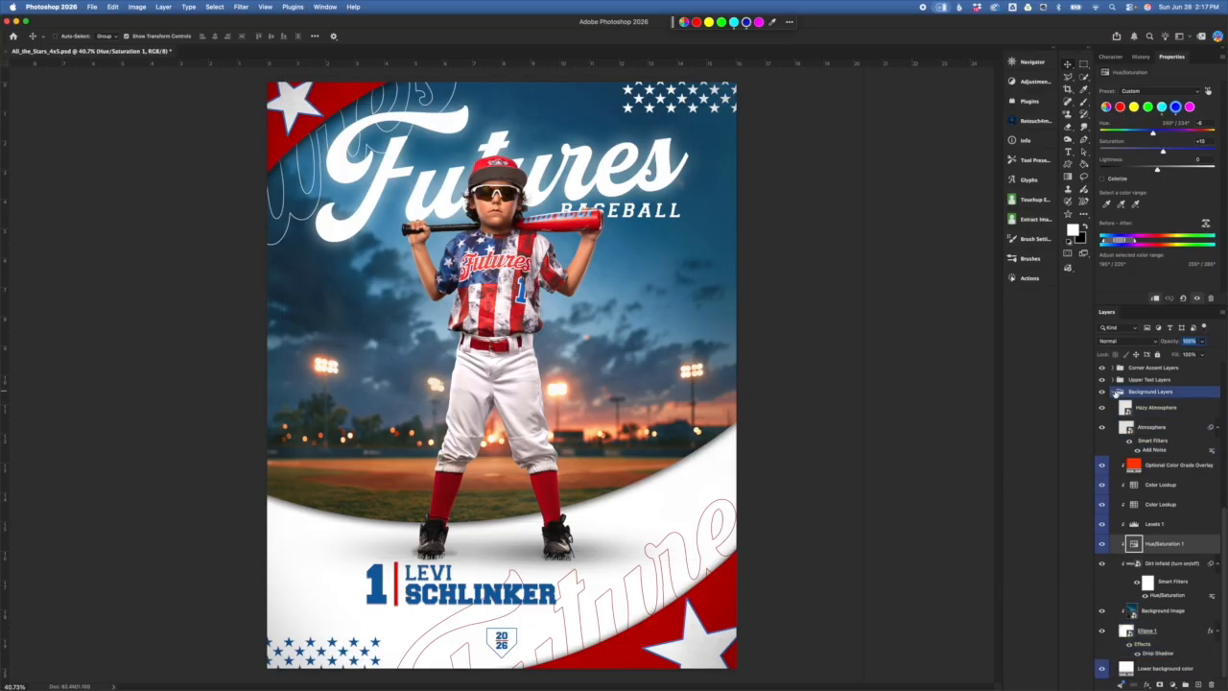
# - Collapse the Background Layers group and show the Turf Texture layer in the Show Feet group
pyautogui.click(1118, 394)
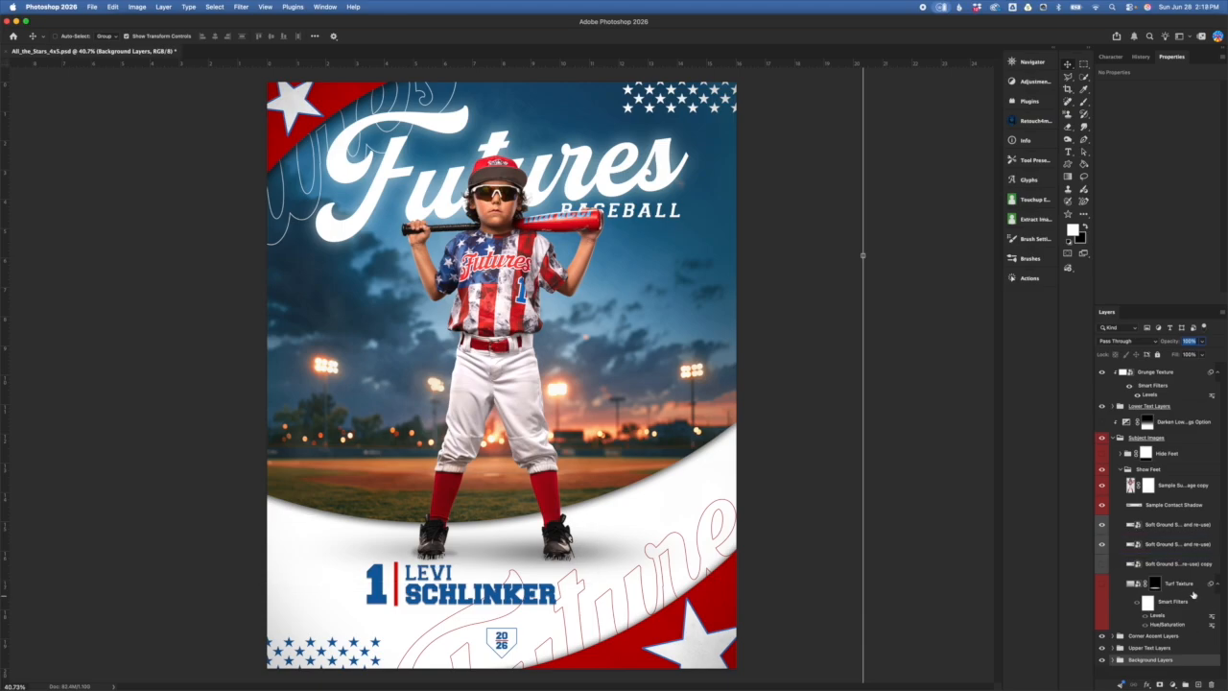
pyautogui.moveTo(1195, 597); pyautogui.dragTo(1105, 477)
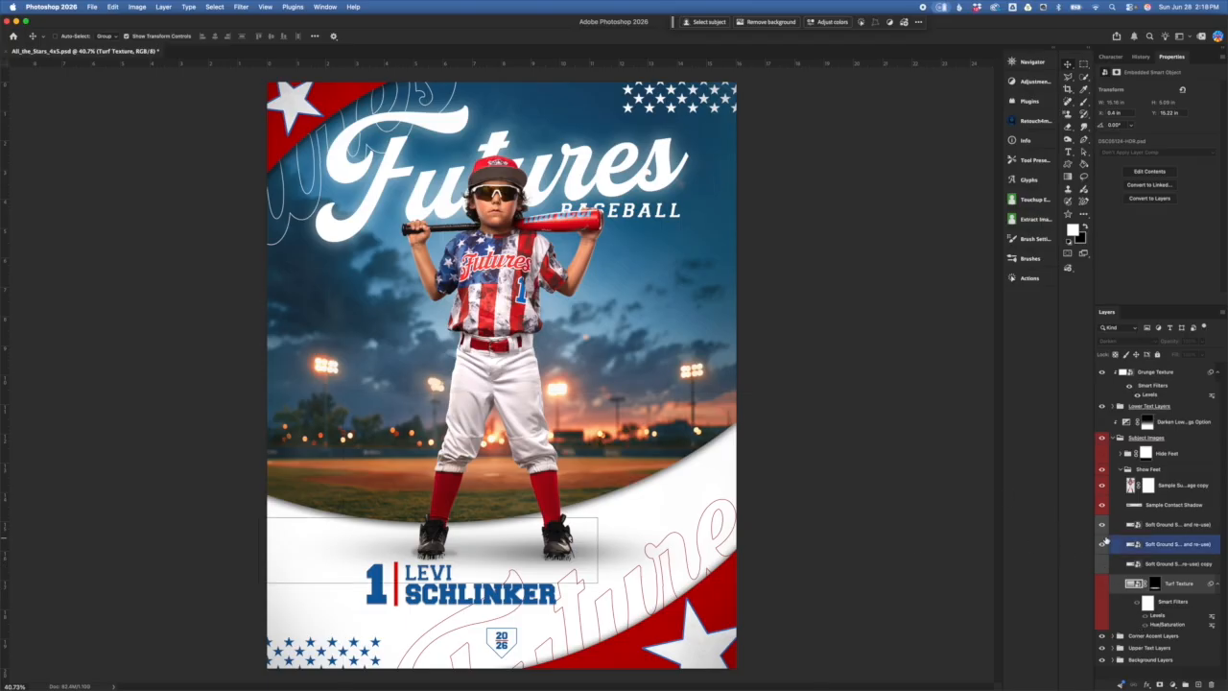
pyautogui.click(1101, 584)
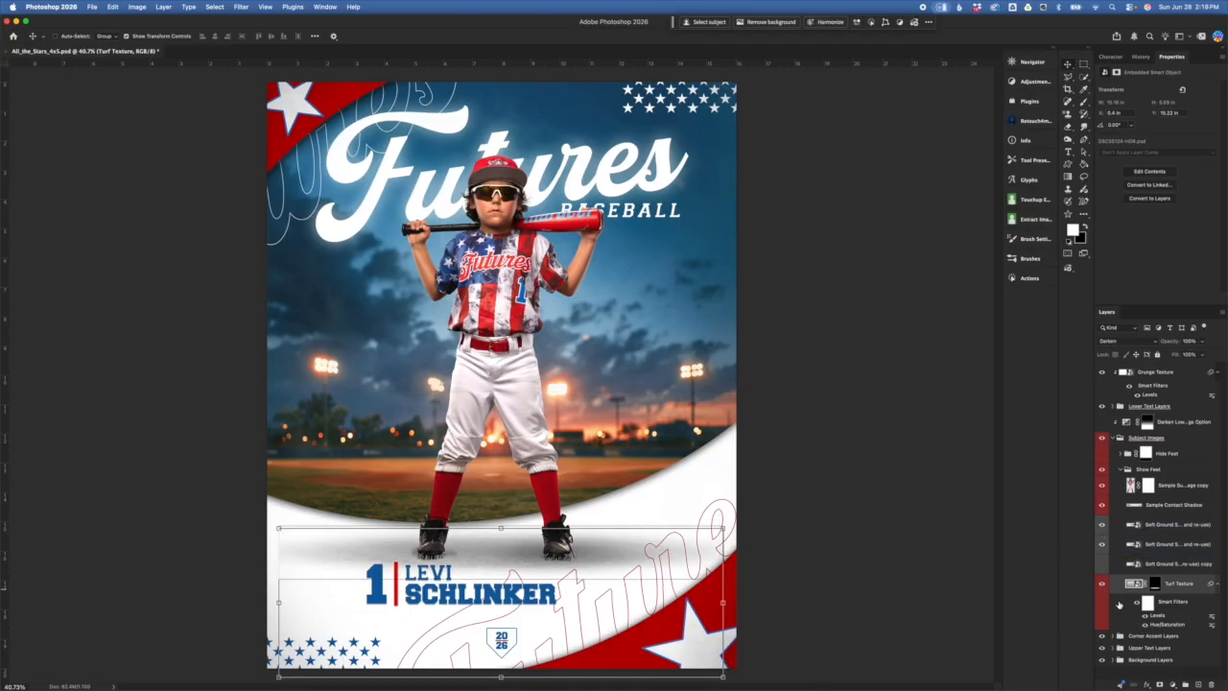
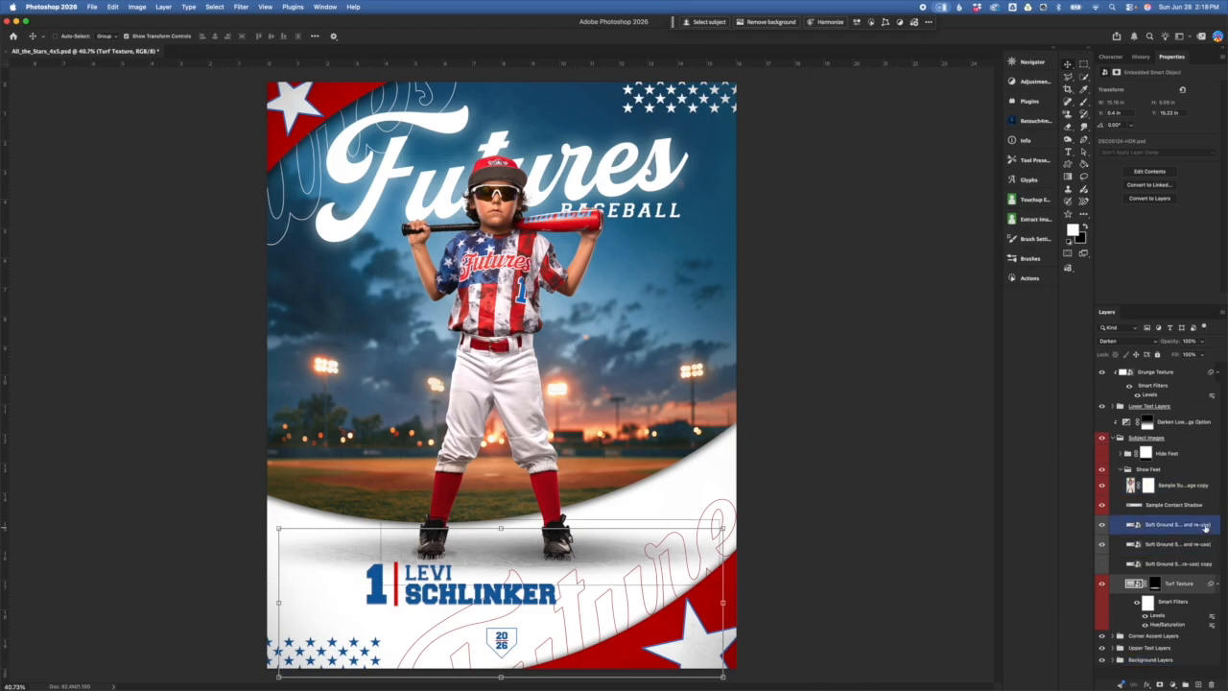
# - Collapse and hide the Show Feet group, and show the Hide Feet group in its place
pyautogui.click(1164, 488)
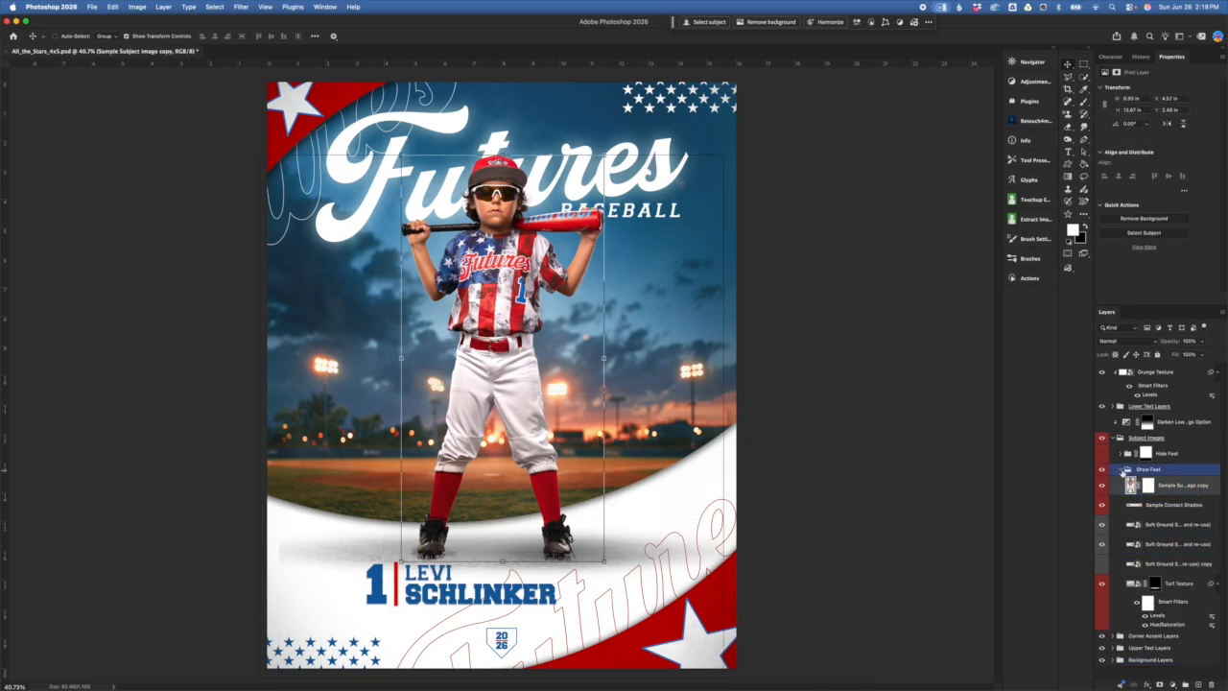
pyautogui.click(1127, 470)
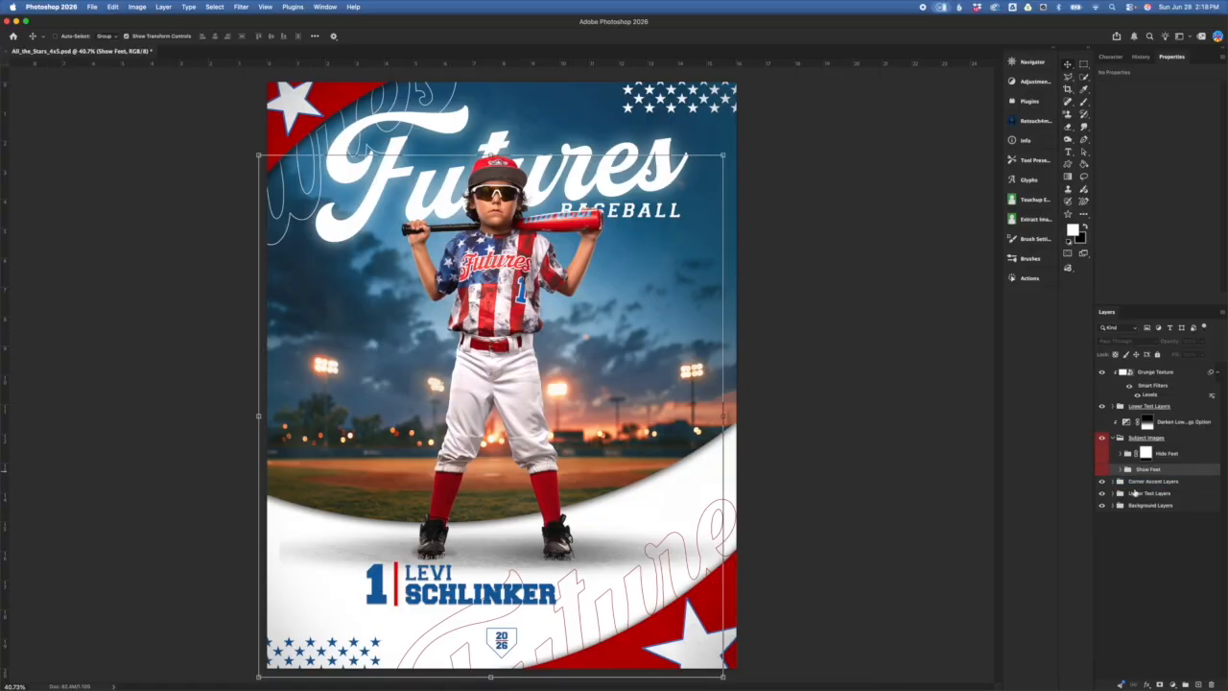
pyautogui.click(1101, 454)
# - Unlink the Hide Feet group's layer mask from the group and select the mask
pyautogui.click(1145, 453)
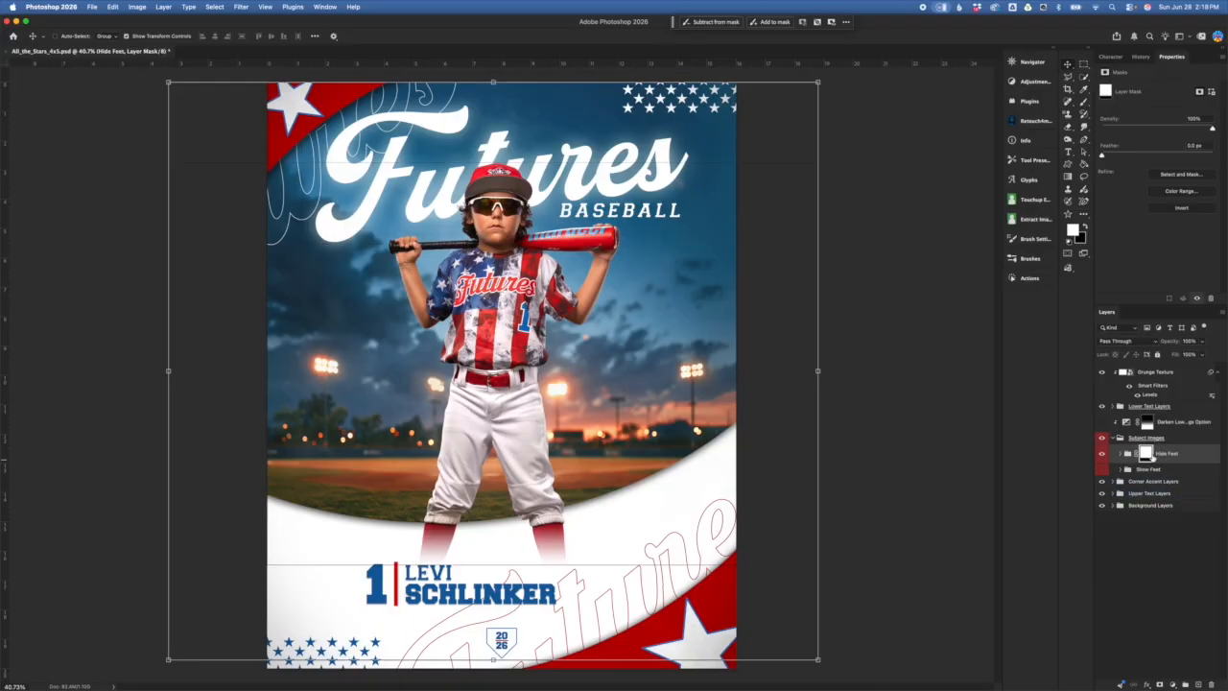
pyautogui.click(1132, 458)
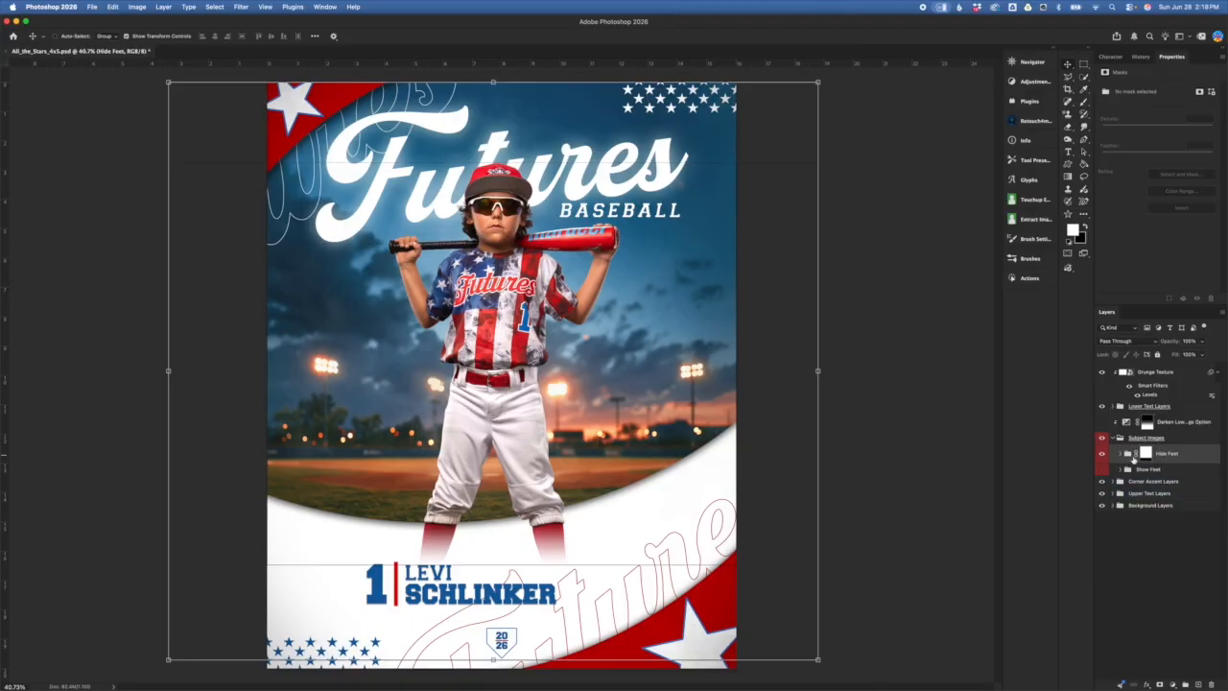
pyautogui.click(1137, 455)
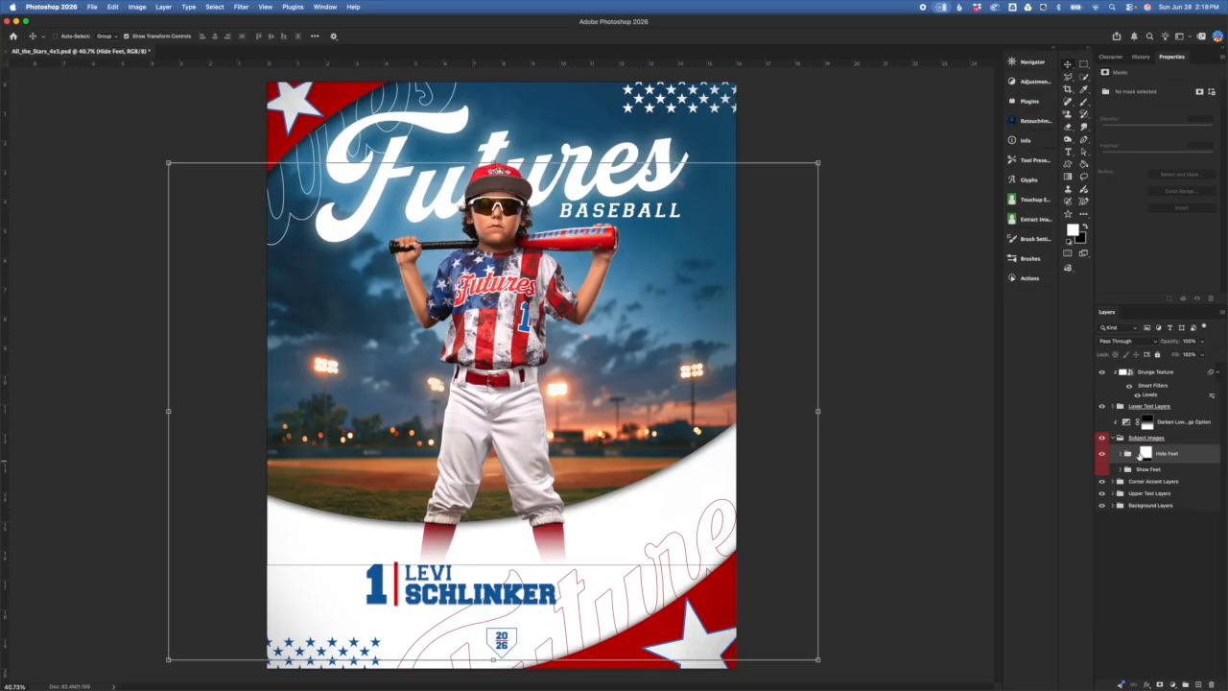
pyautogui.click(1137, 455)
pyautogui.click(1146, 454)
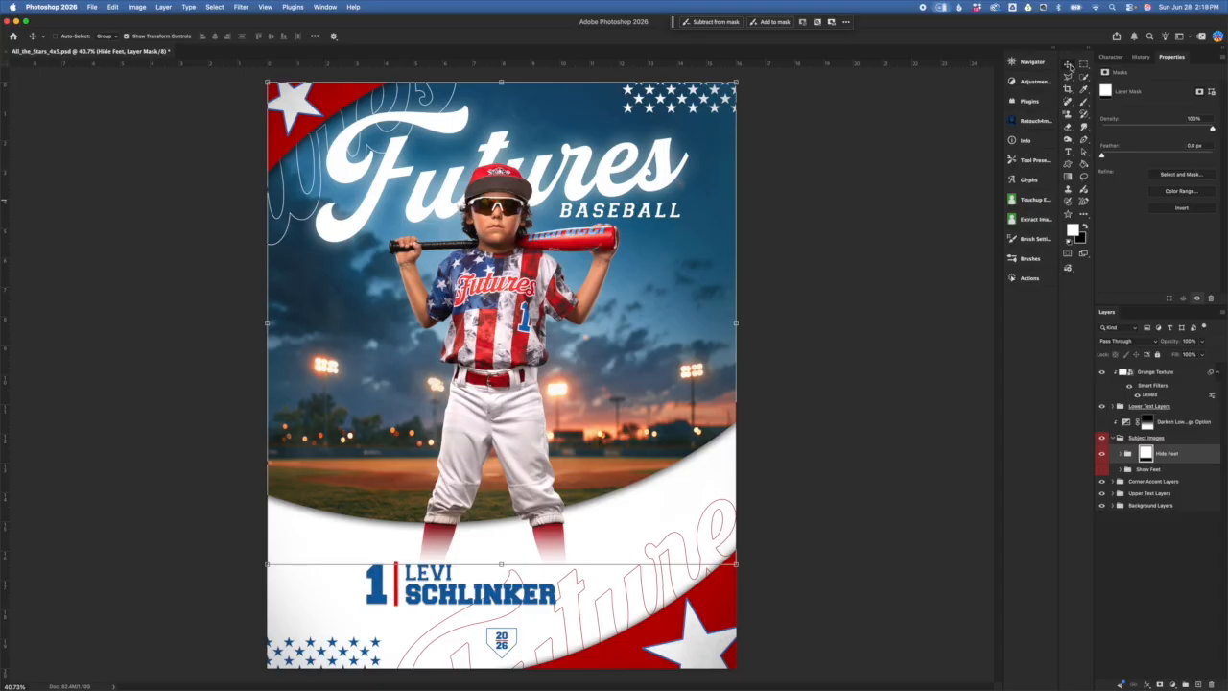
# - Try transforming the Hide Feet layer mask separately from its contents, link it to the group again and reselect the mask
pyautogui.press('super+t')
pyautogui.moveTo(501, 83)
pyautogui.mouseDown()
pyautogui.moveTo(489, 322)
pyautogui.moveTo(485, 203)
pyautogui.moveTo(517, 78)
pyautogui.mouseUp()
pyautogui.moveTo(500, 565)
pyautogui.mouseDown()
pyautogui.moveTo(501, 614)
pyautogui.moveTo(502, 570)
pyautogui.mouseUp()
pyautogui.click(471, 36)
pyautogui.click(1191, 452)
pyautogui.click(1138, 454)
pyautogui.click(1145, 456)
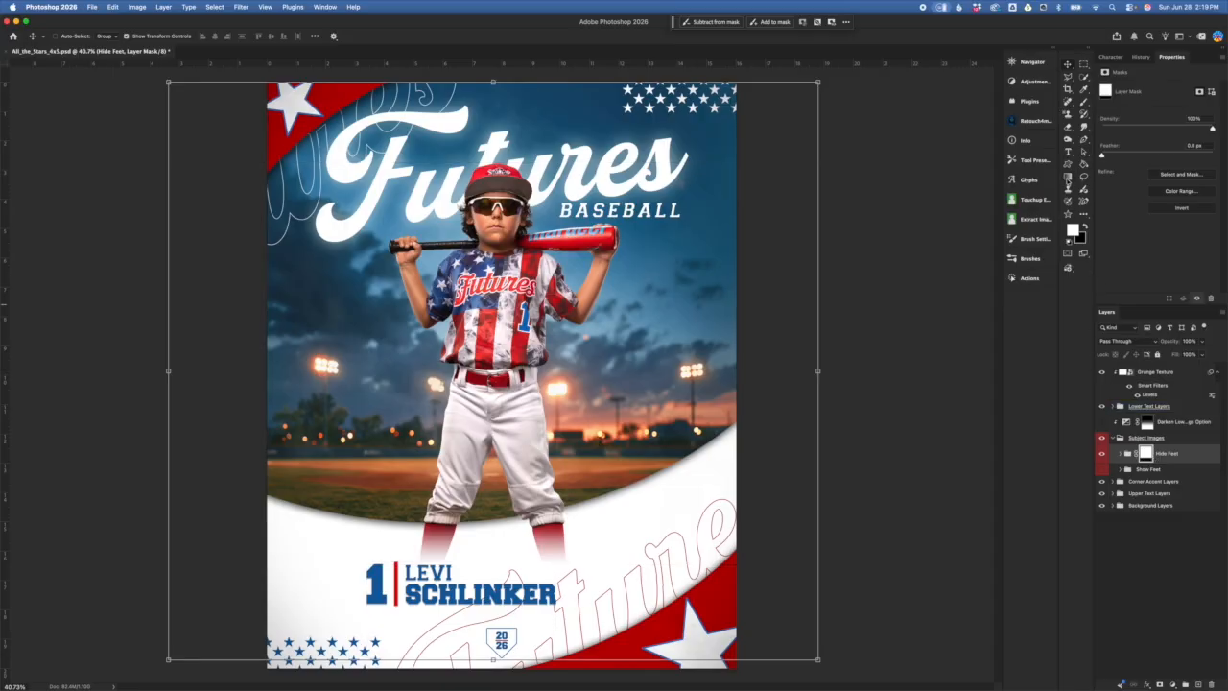
# - Apply a short vertical black-and-white linear gradient across the subject's lower legs on the Hide Feet group's layer mask
pyautogui.click(1070, 180)
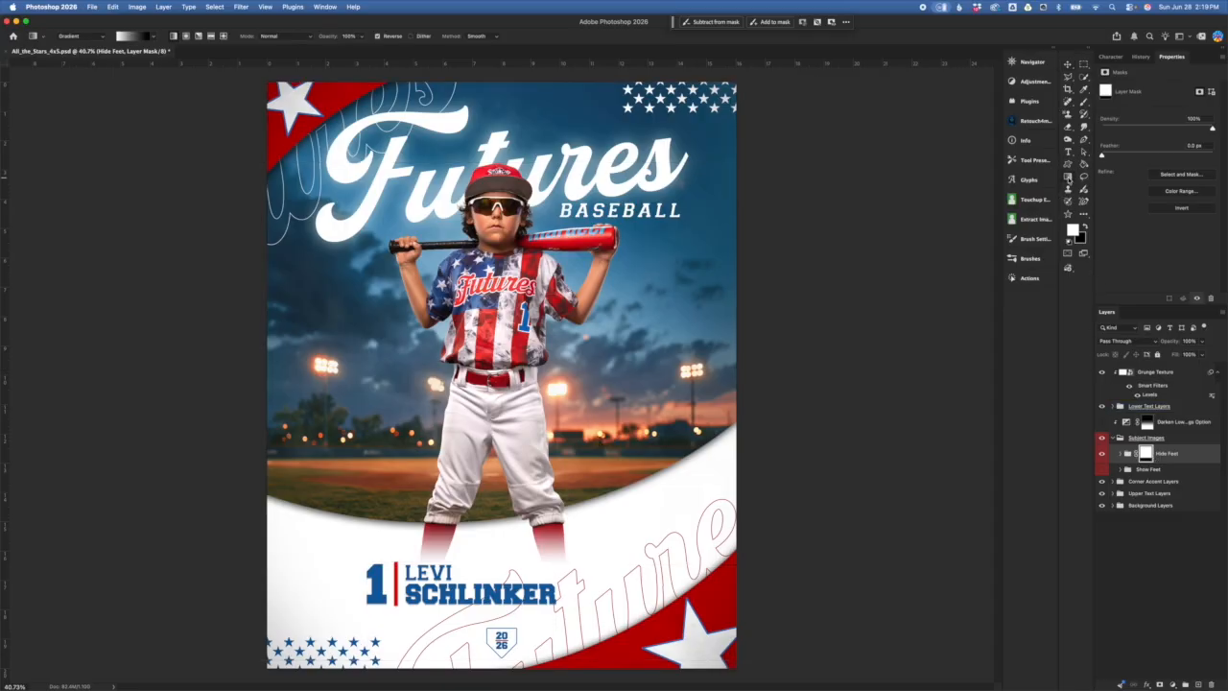
pyautogui.click(145, 36)
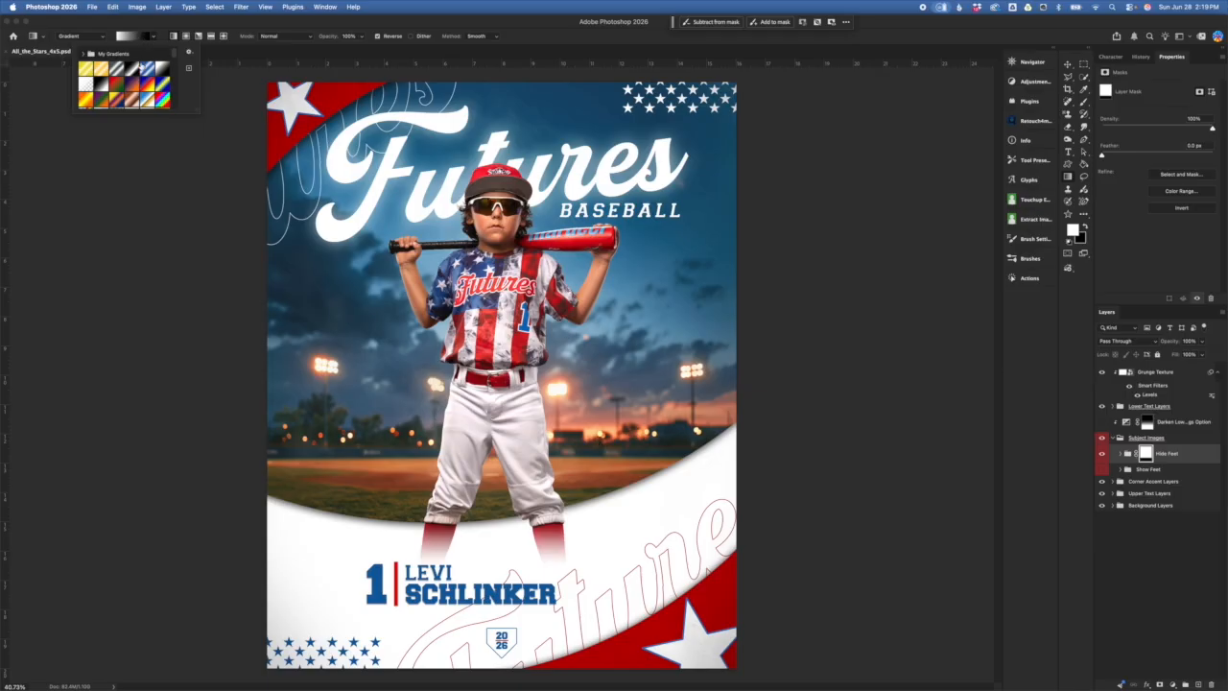
pyautogui.click(101, 68)
pyautogui.click(99, 85)
pyautogui.press('Return')
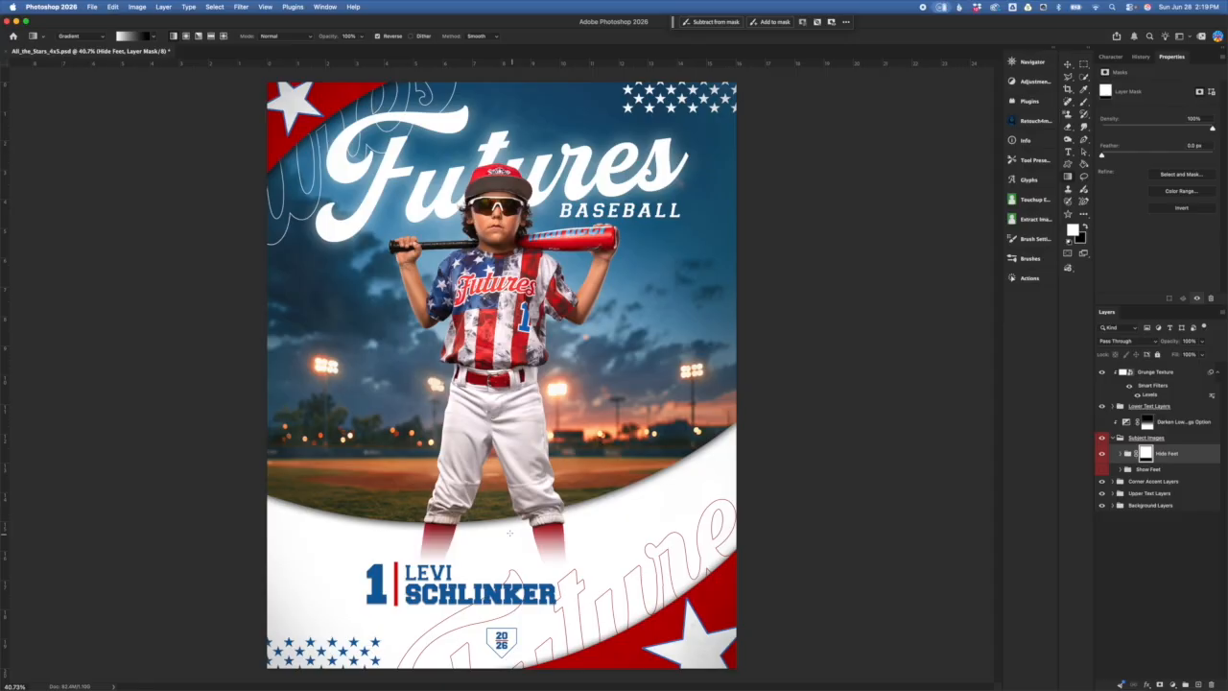
pyautogui.moveTo(509, 528)
pyautogui.mouseDown()
pyautogui.moveTo(522, 671)
pyautogui.moveTo(508, 540)
pyautogui.moveTo(511, 574)
pyautogui.mouseUp()
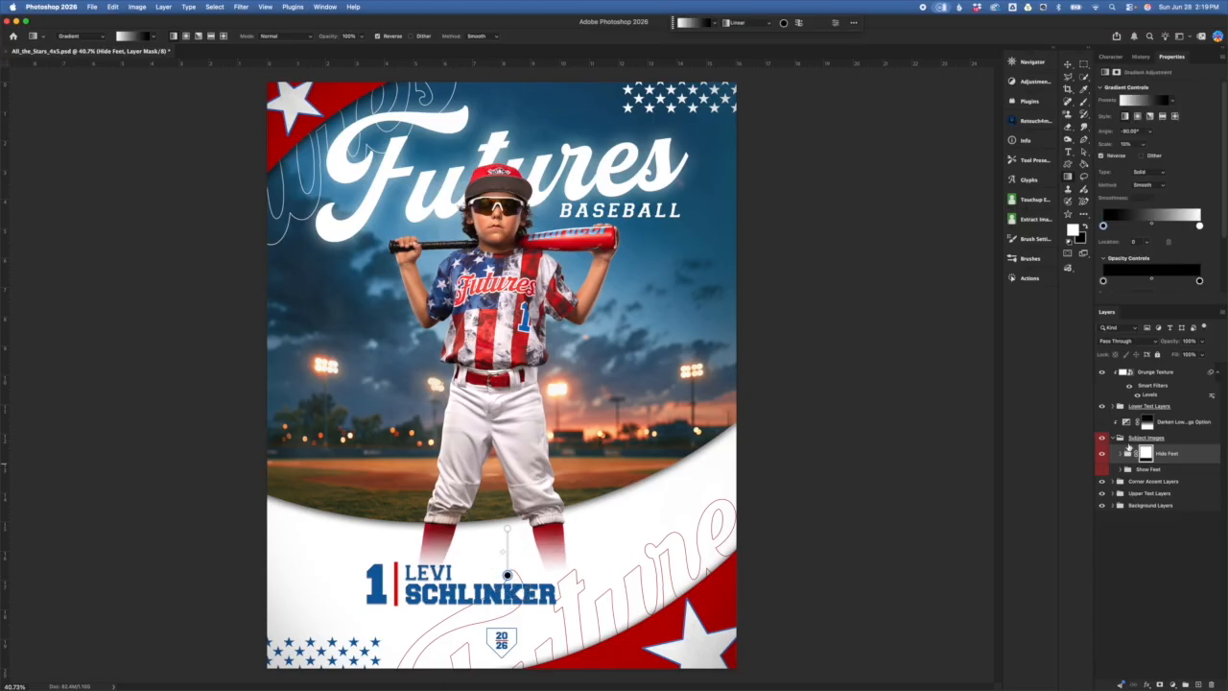
# - Reselect the Hide Feet layer mask, extend its gradient slightly further down, and return to the group itself
pyautogui.click(1163, 407)
pyautogui.click(1165, 371)
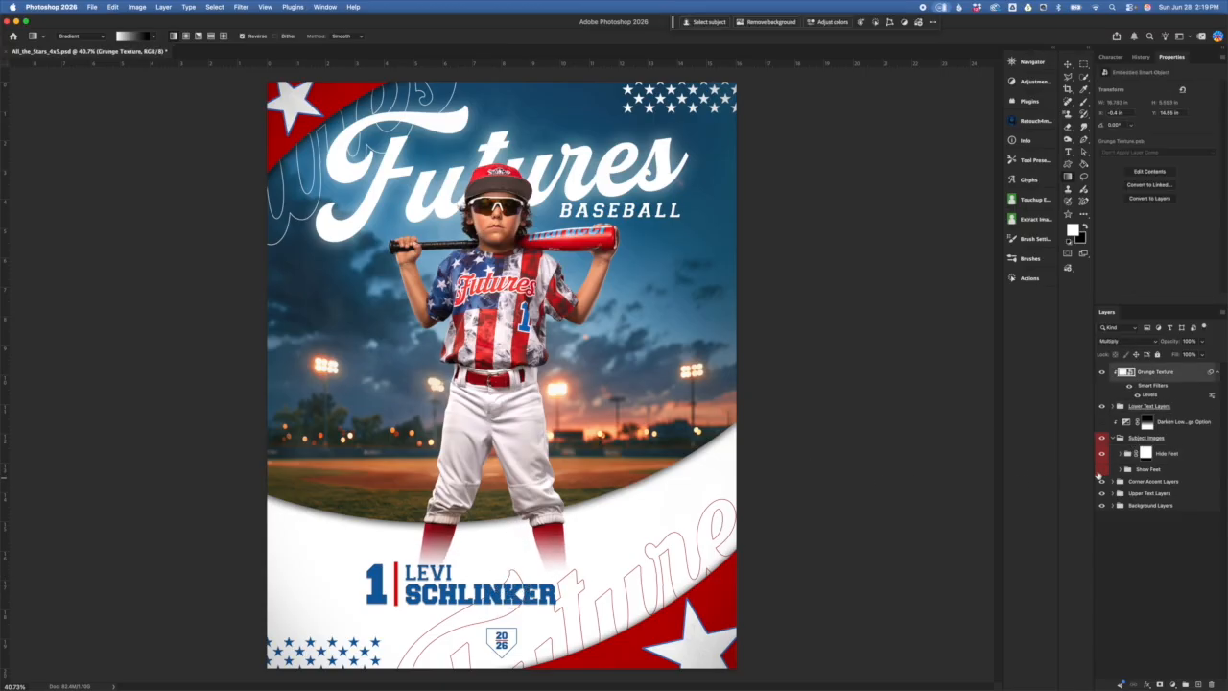
pyautogui.click(1146, 455)
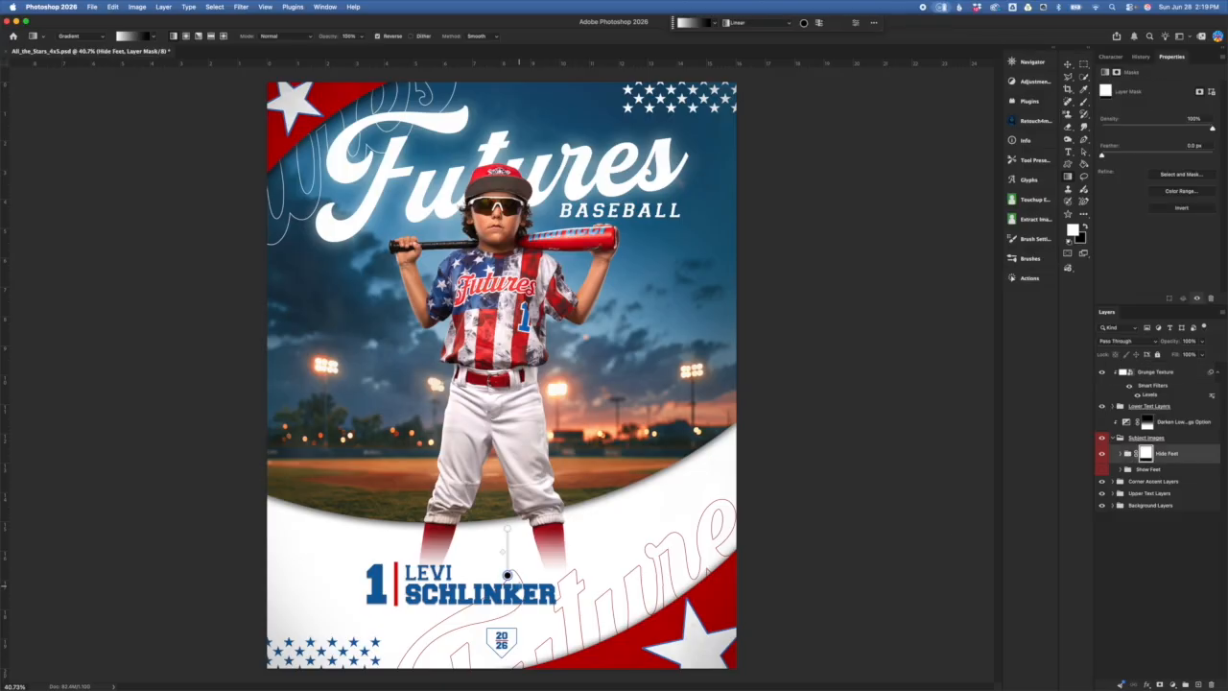
pyautogui.moveTo(509, 575); pyautogui.dragTo(507, 589)
pyautogui.click(1195, 457)
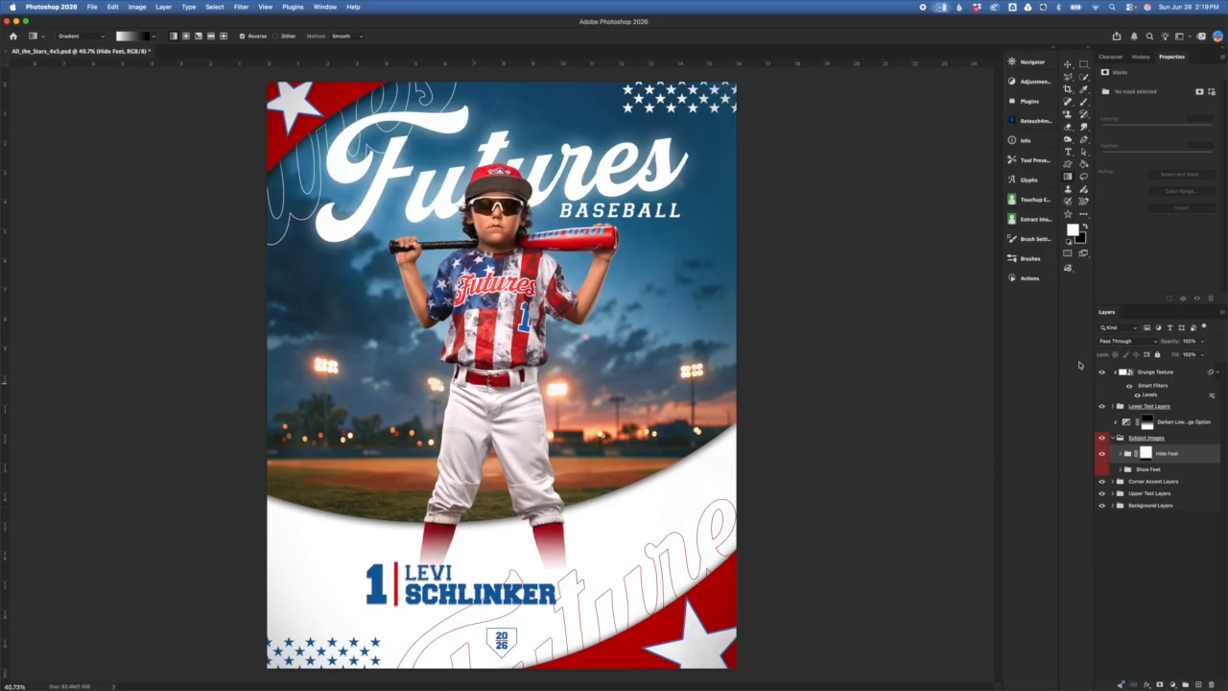
# - Show the Show Feet group instead of Hide Feet and toggle the Darken Lower Legs Option layer, leaving it on
pyautogui.click(1118, 439)
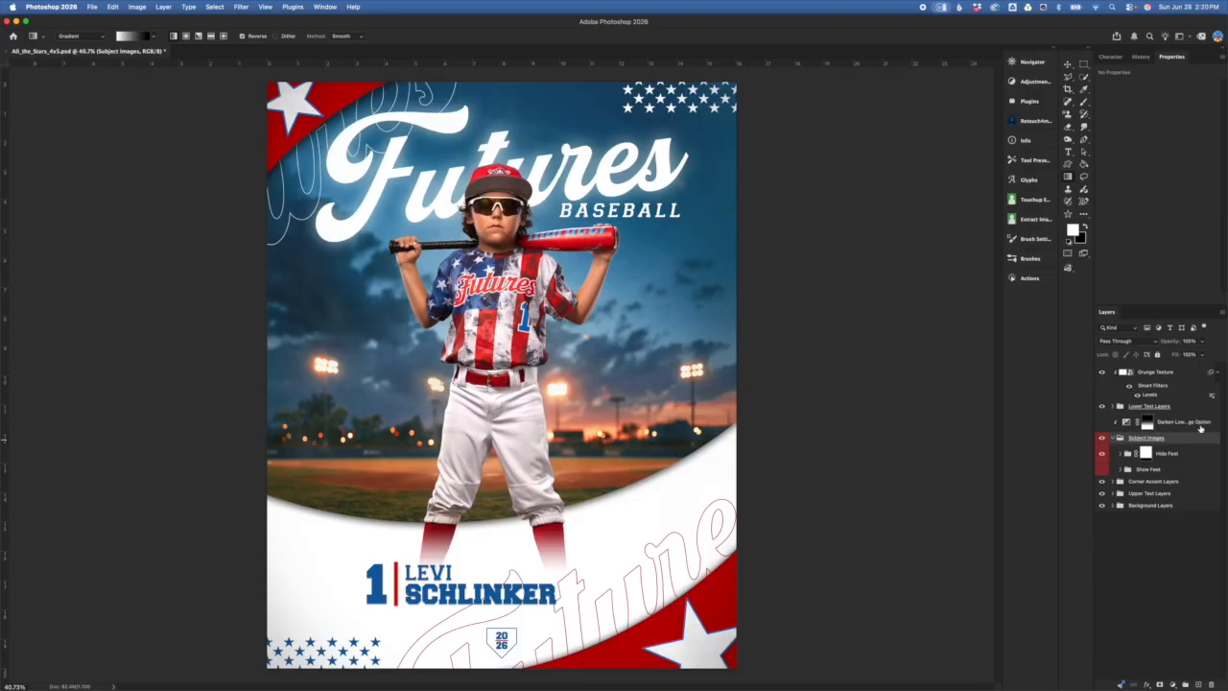
pyautogui.click(1146, 424)
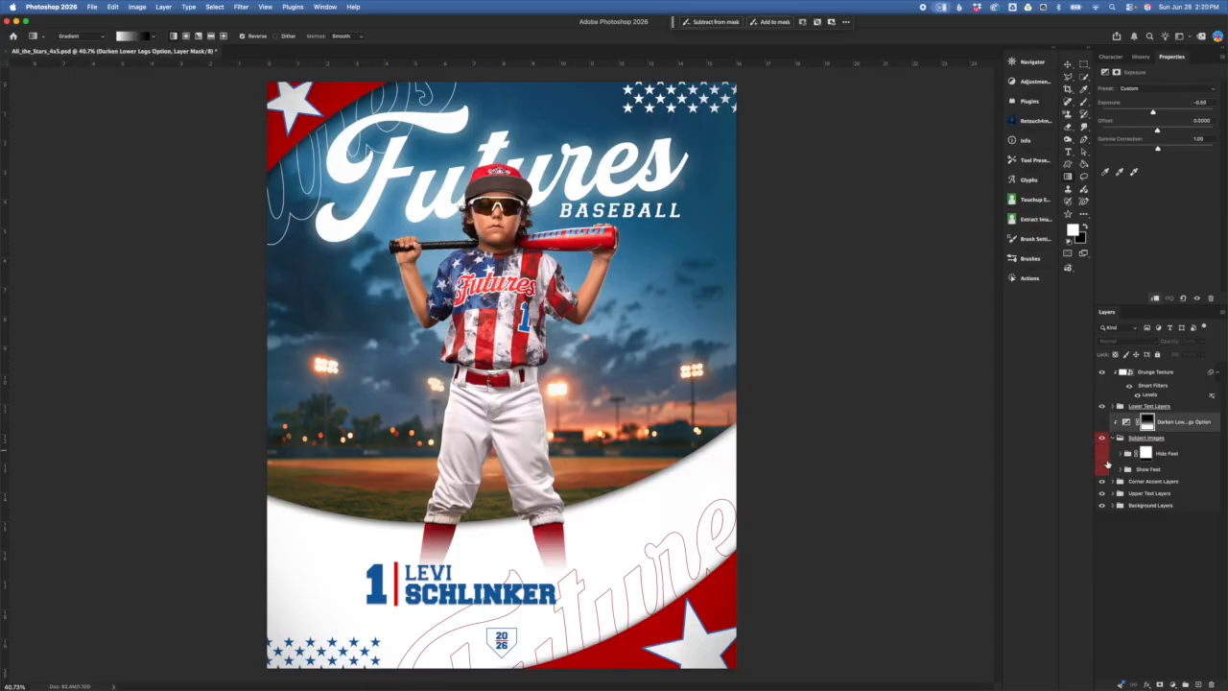
pyautogui.click(1102, 454)
pyautogui.click(1102, 469)
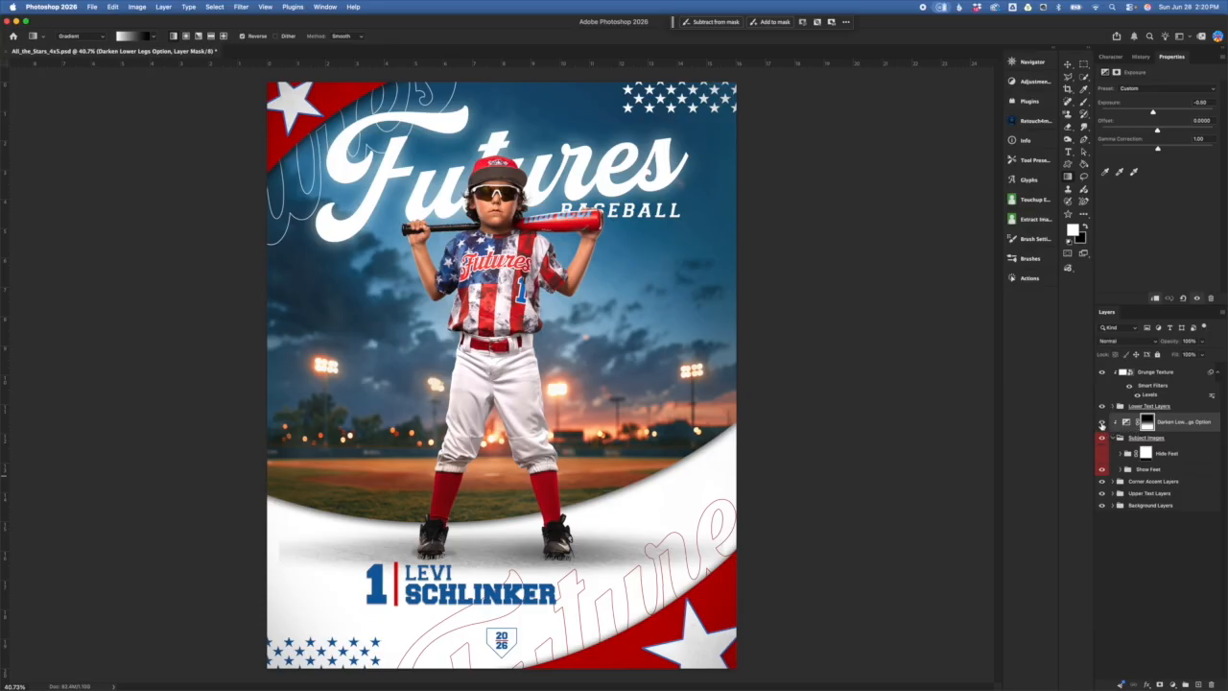
pyautogui.click(1102, 422)
pyautogui.click(1103, 423)
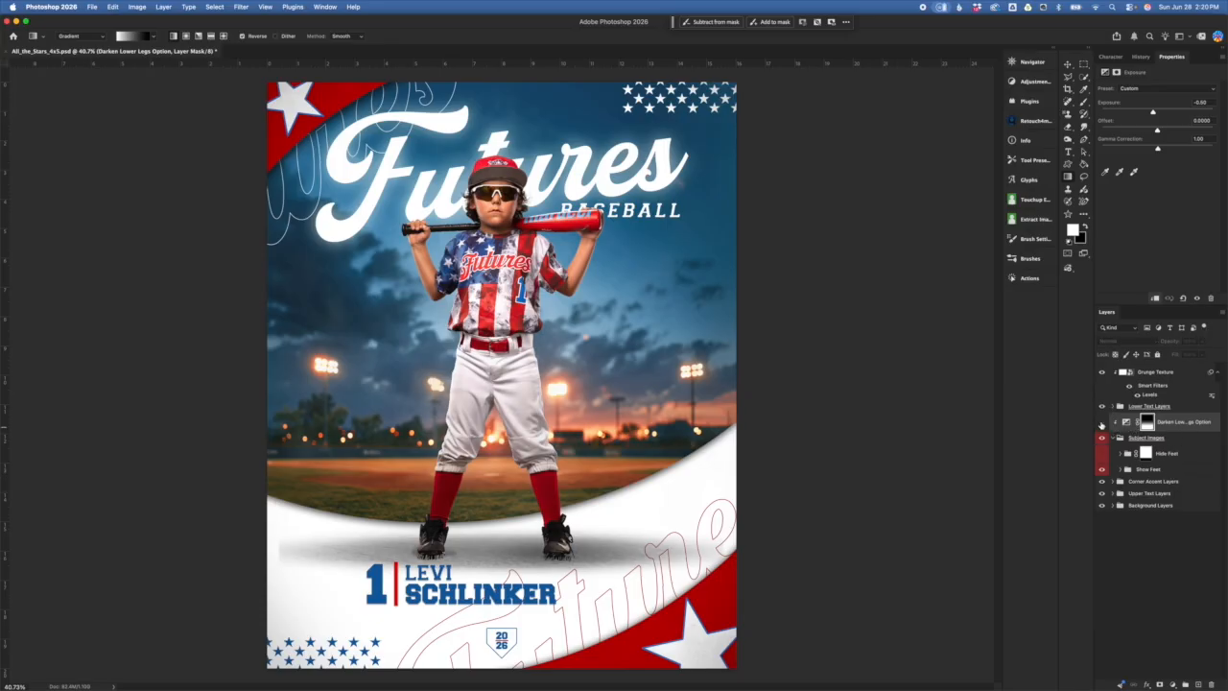
pyautogui.click(1102, 422)
# - Expand the Background Layers group and release the Background Image layer's clipping to Ellipse 1
pyautogui.click(1142, 505)
pyautogui.click(1113, 506)
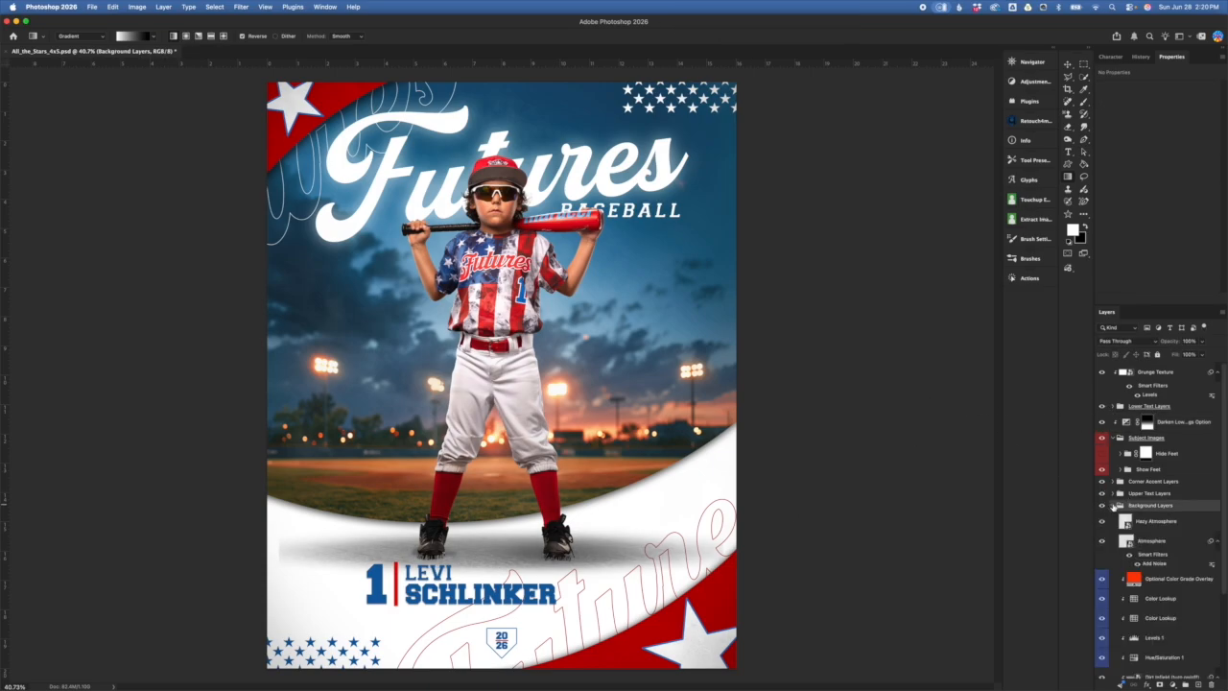
pyautogui.scroll(-3, 1162, 615)
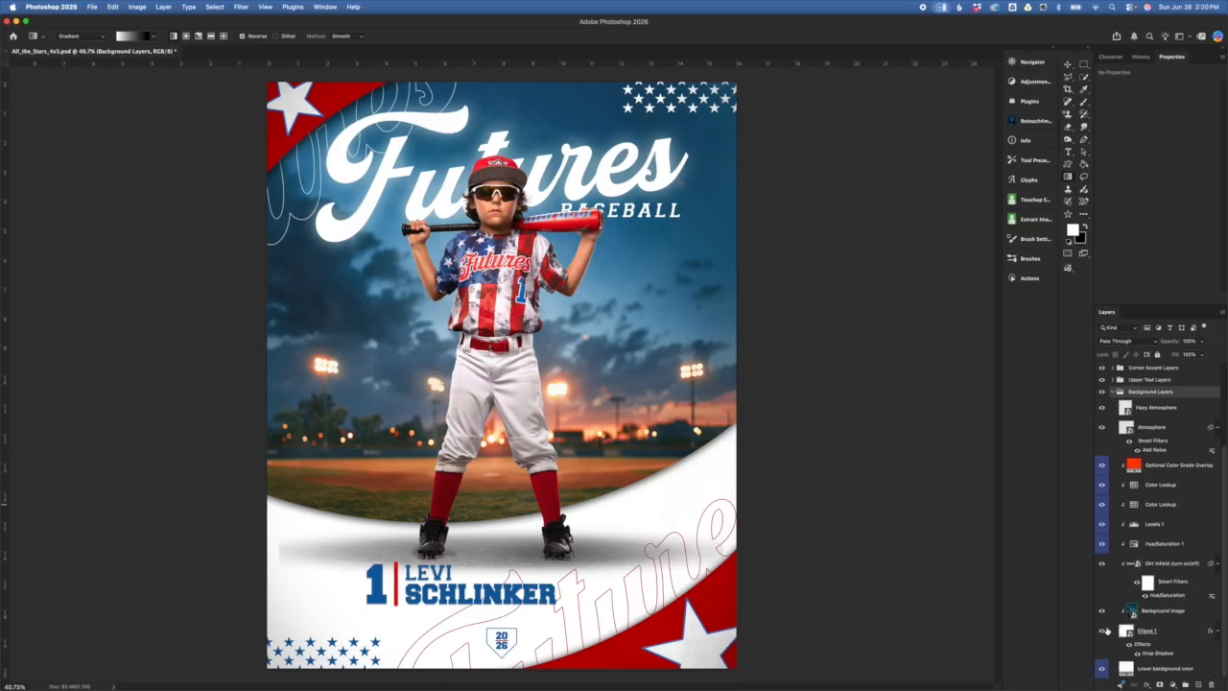
pyautogui.keyDown('alt'); pyautogui.click(1173, 621); pyautogui.keyUp('alt')
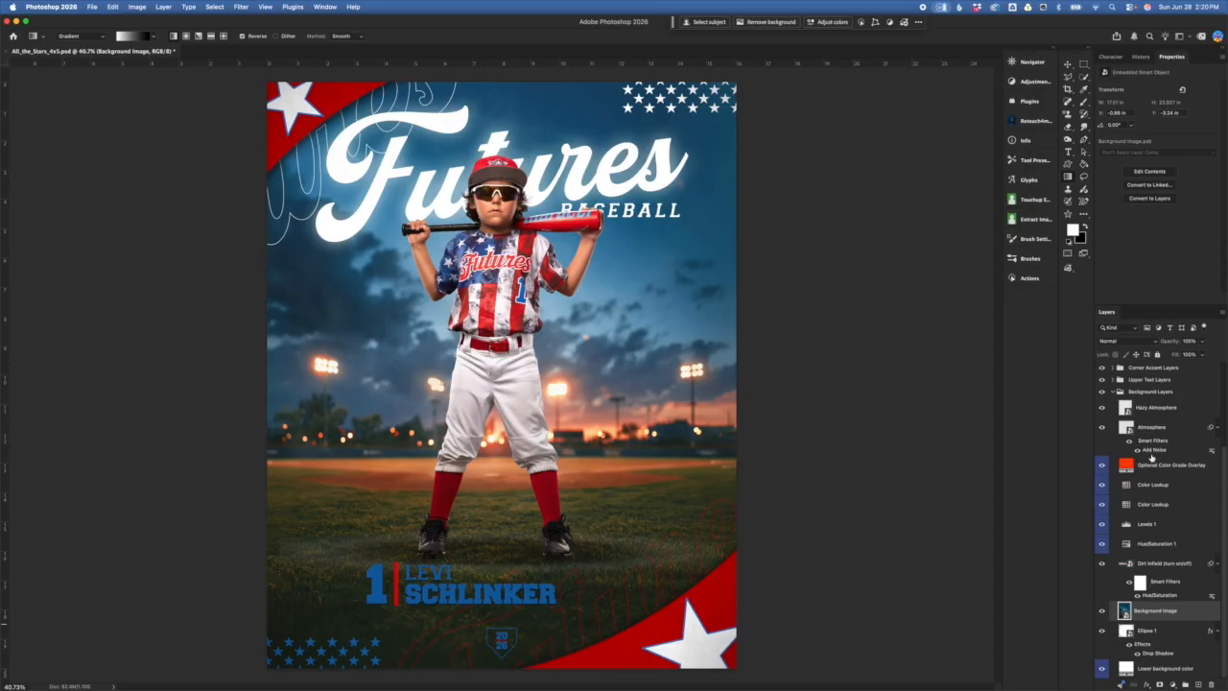
# - Hide the Turf Texture layer in the Show Feet group and toggle the Darken Lower Legs Option layer to compare its effect
pyautogui.scroll(3, 1157, 571)
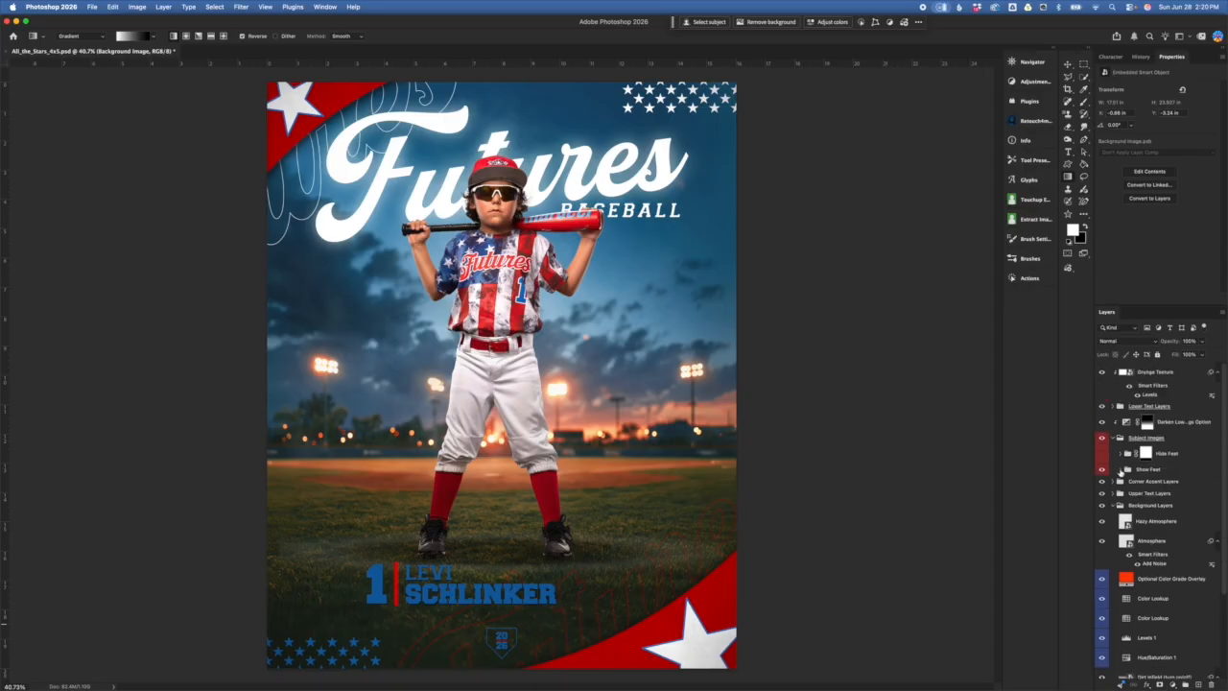
pyautogui.click(1122, 470)
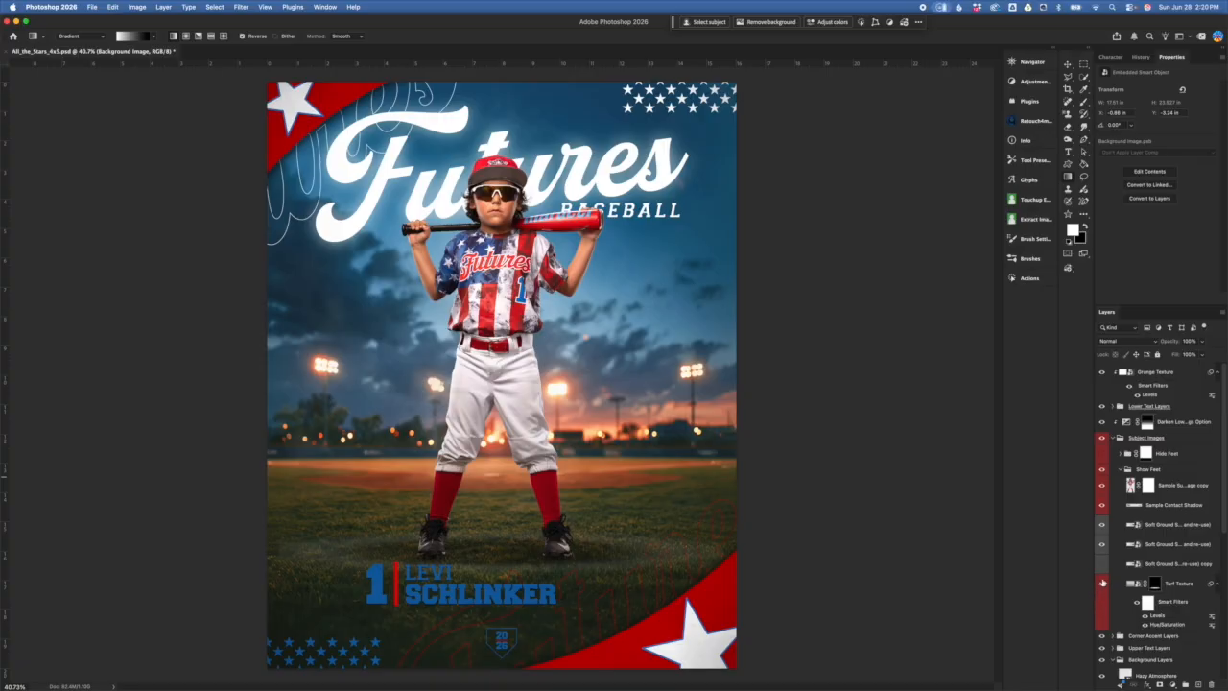
pyautogui.click(1102, 583)
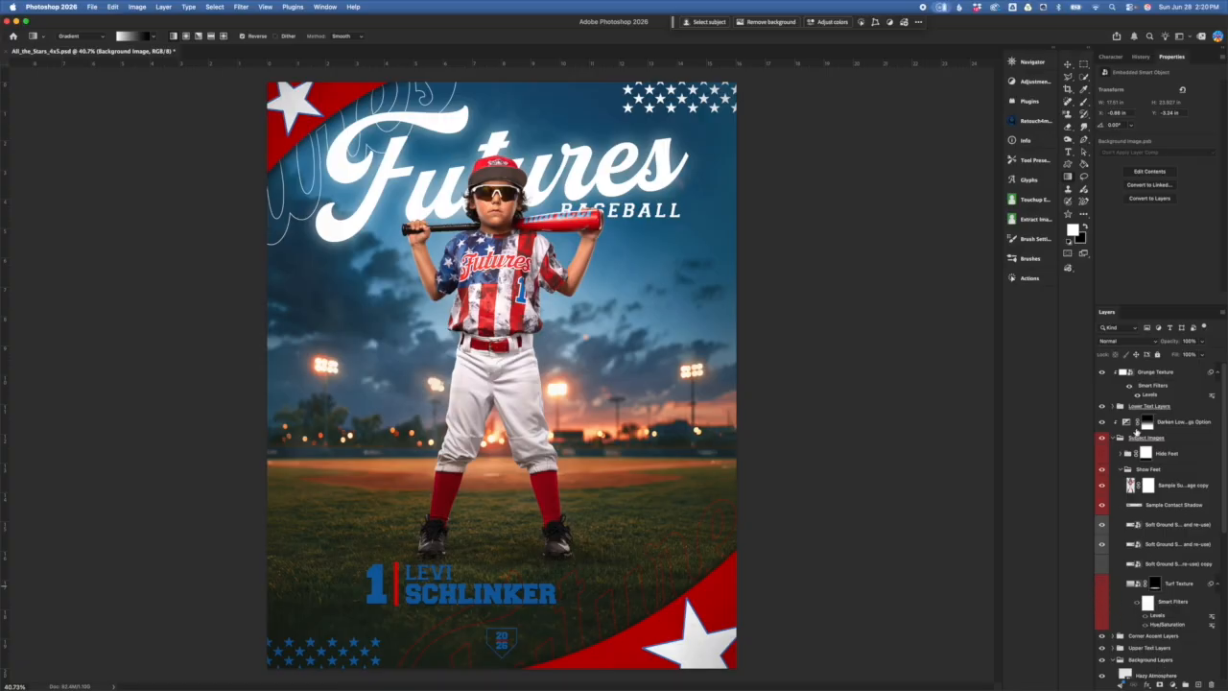
pyautogui.click(1101, 422)
pyautogui.click(1102, 422)
pyautogui.click(1101, 423)
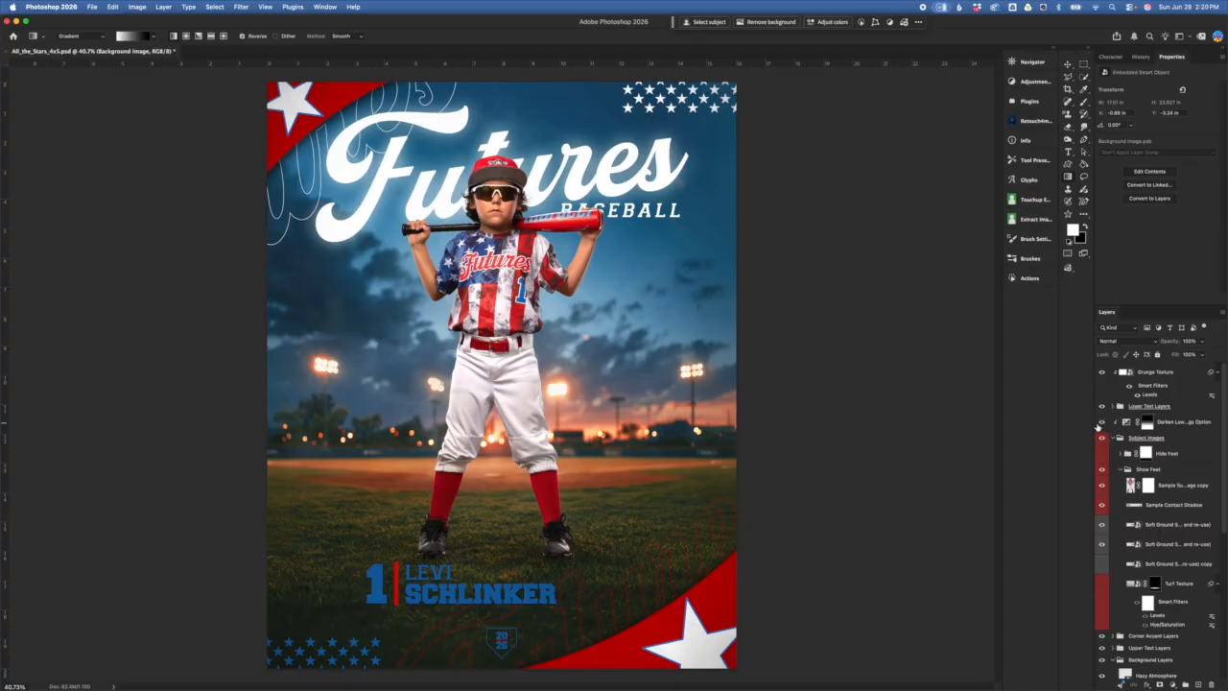
pyautogui.click(1102, 423)
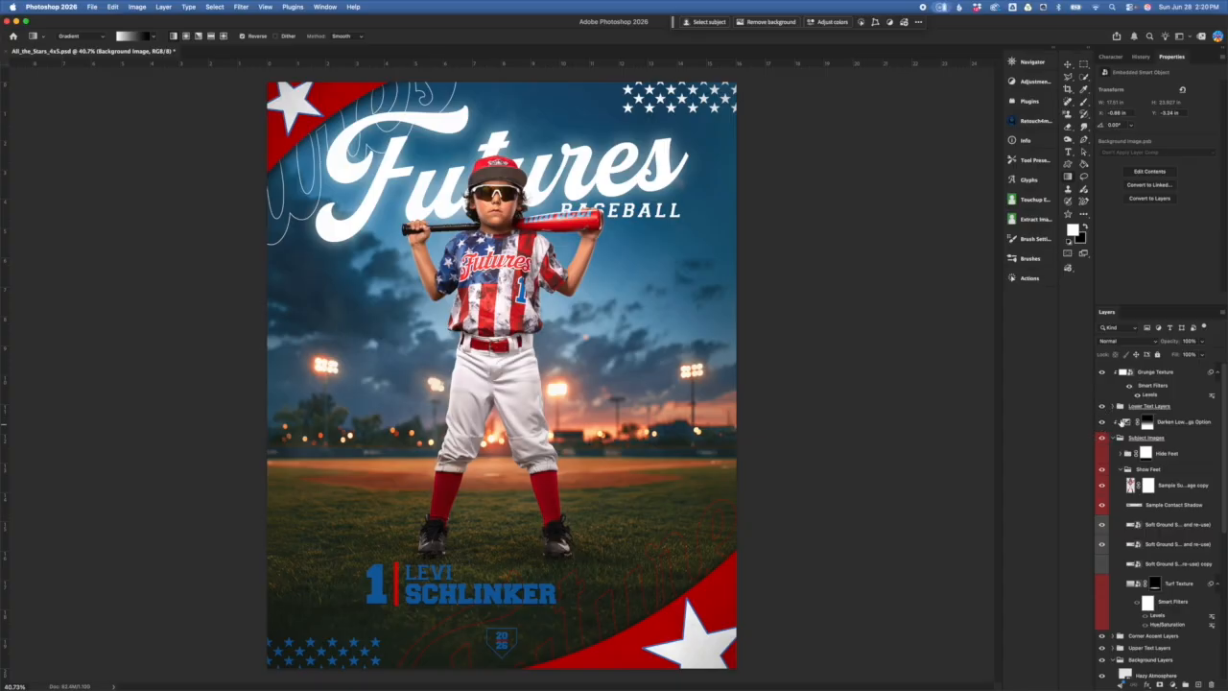
# - Set the Darken Lower Legs Option layer's exposure to about -0.28 and hide the layer
pyautogui.click(1126, 423)
pyautogui.click(1126, 423)
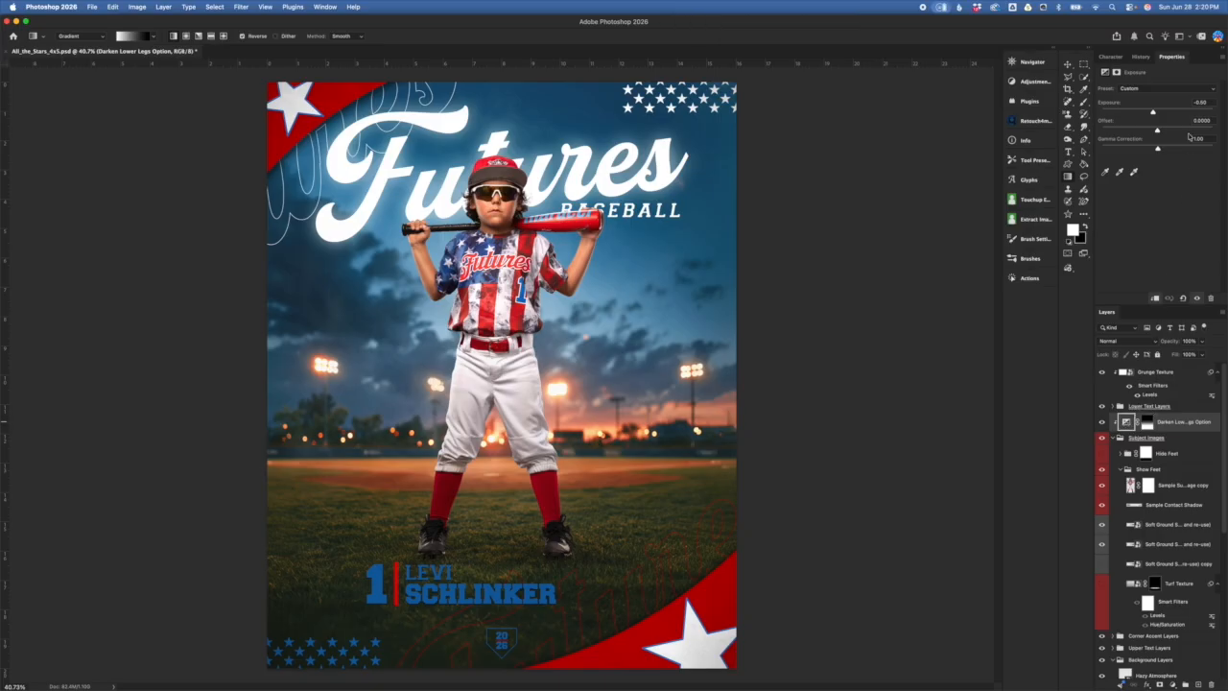
pyautogui.moveTo(1153, 114)
pyautogui.mouseDown()
pyautogui.moveTo(1129, 113)
pyautogui.moveTo(1154, 114)
pyautogui.mouseUp()
pyautogui.click(1102, 421)
# - Collapse and hide the Show Feet group, show the Hide Feet group, and collapse the Subject Images group
pyautogui.click(1120, 469)
pyautogui.click(1102, 469)
pyautogui.click(1102, 453)
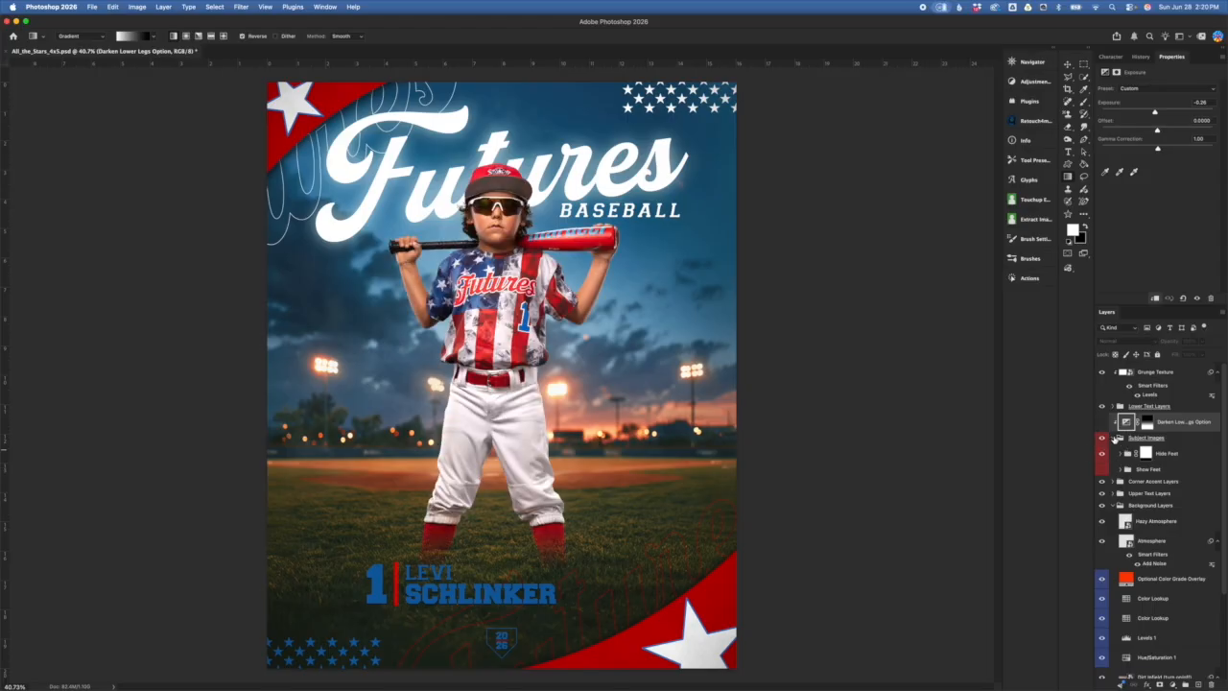
pyautogui.click(1115, 437)
# - Undo the latest changes and revert the document to its opening All_the_Stars_4x5.psd history snapshot
pyautogui.press('super+z')
pyautogui.press('super+z')
pyautogui.press('super+z')
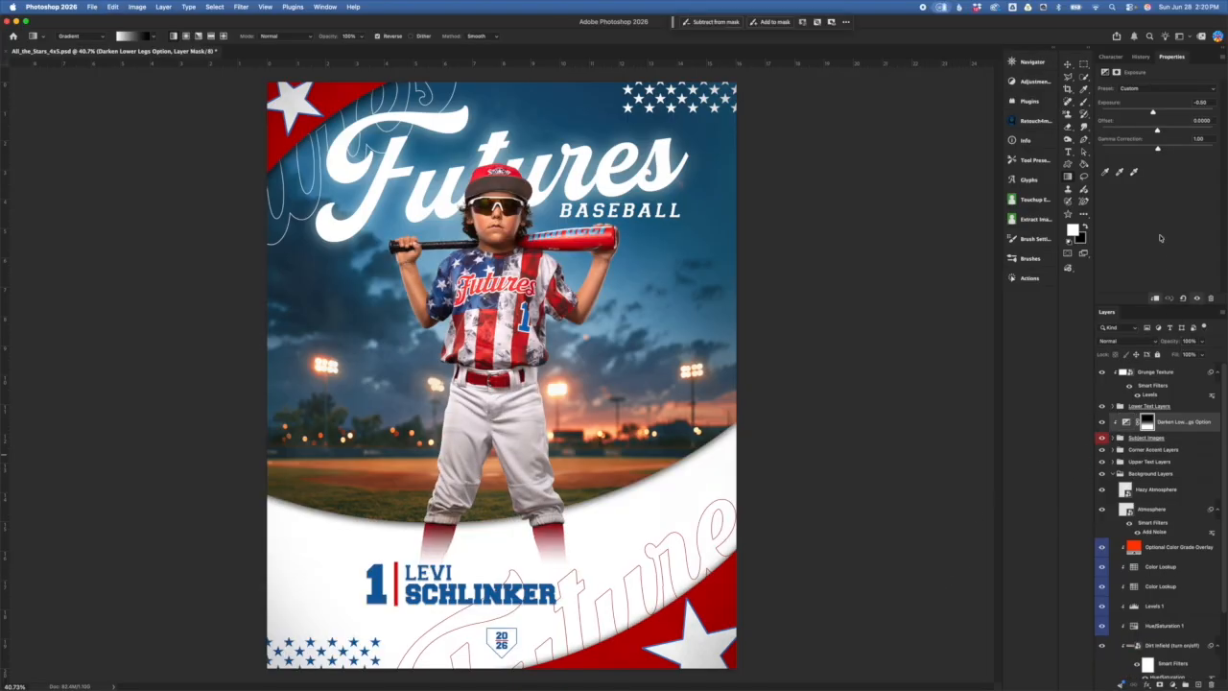
pyautogui.click(1141, 57)
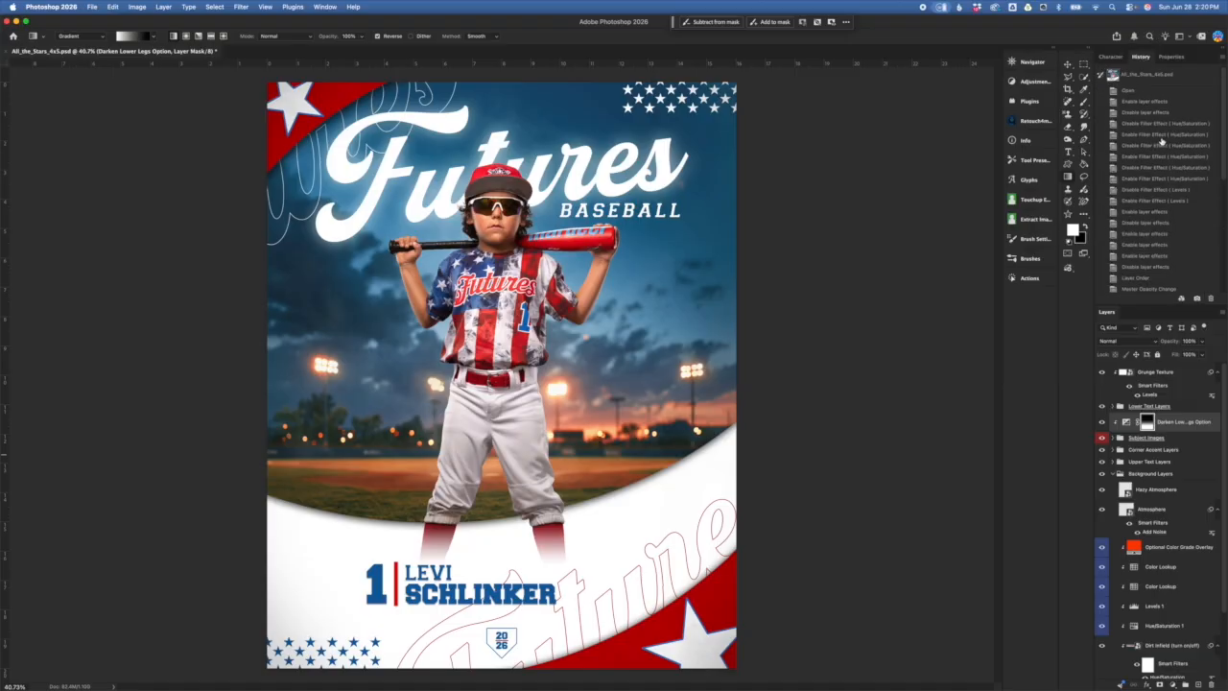
pyautogui.click(1146, 77)
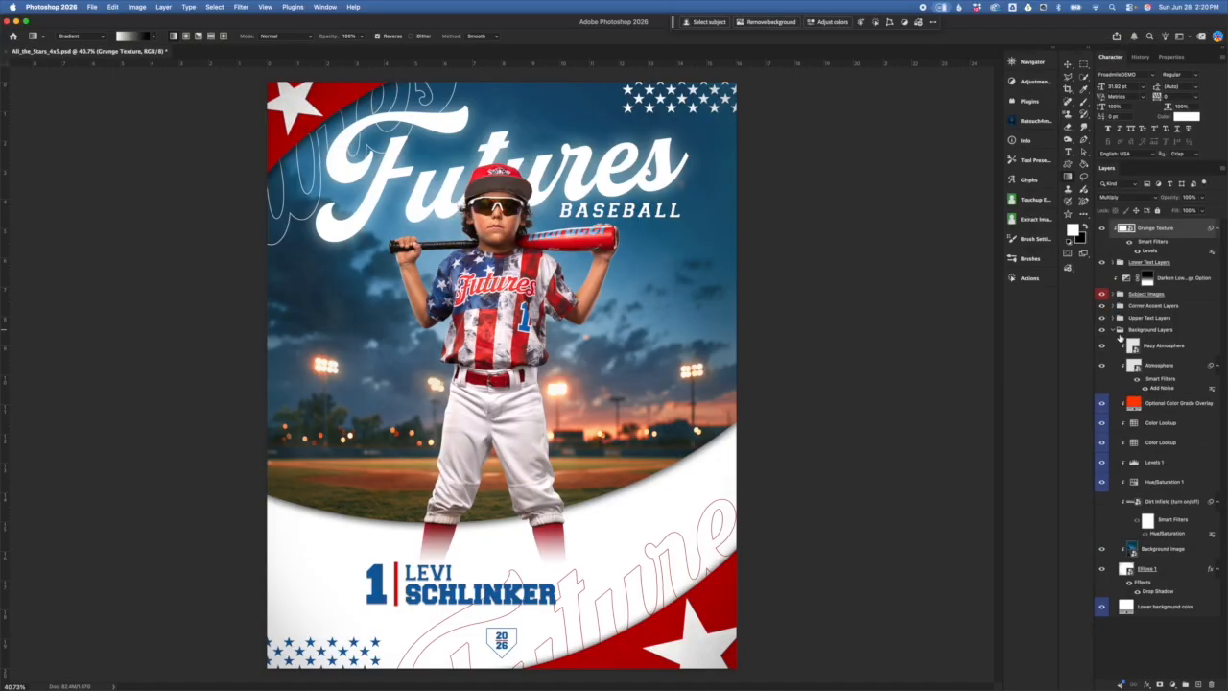
# - Collapse the Background Layers group and expand the Lower Text Layers group
pyautogui.click(1116, 332)
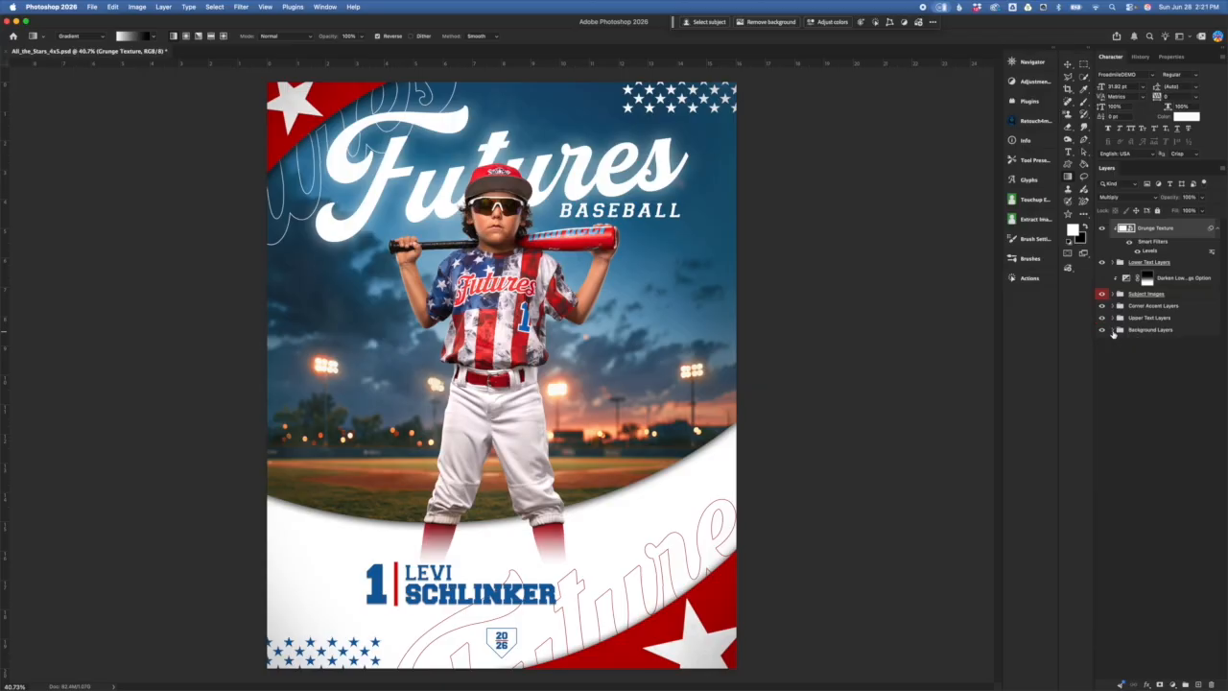
pyautogui.click(1173, 266)
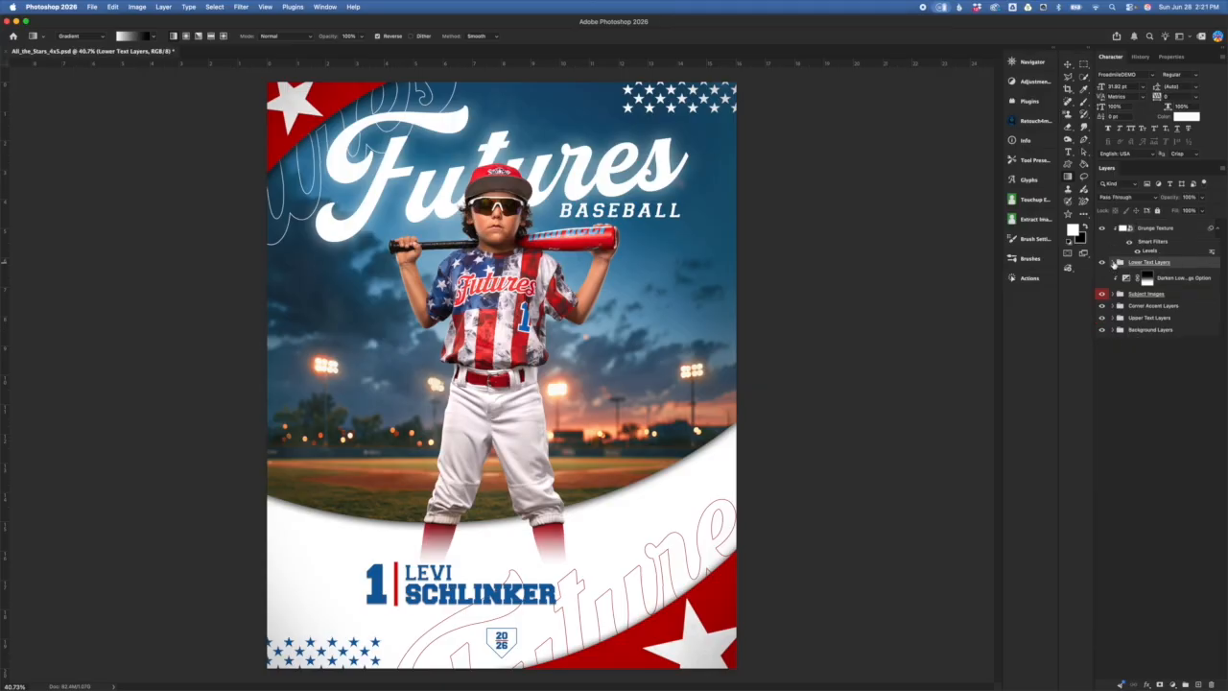
pyautogui.click(1115, 265)
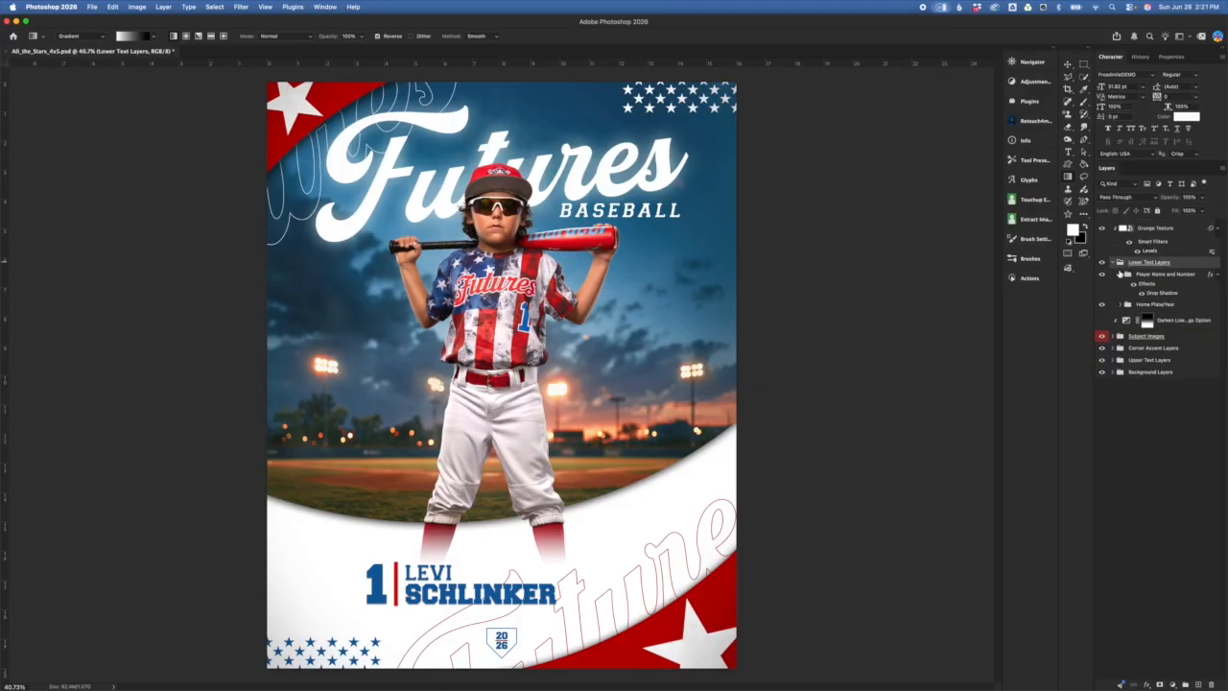
# - Toggle the Player Name and Number and Home Plate/Year groups off and on to identify their contents
pyautogui.click(1180, 277)
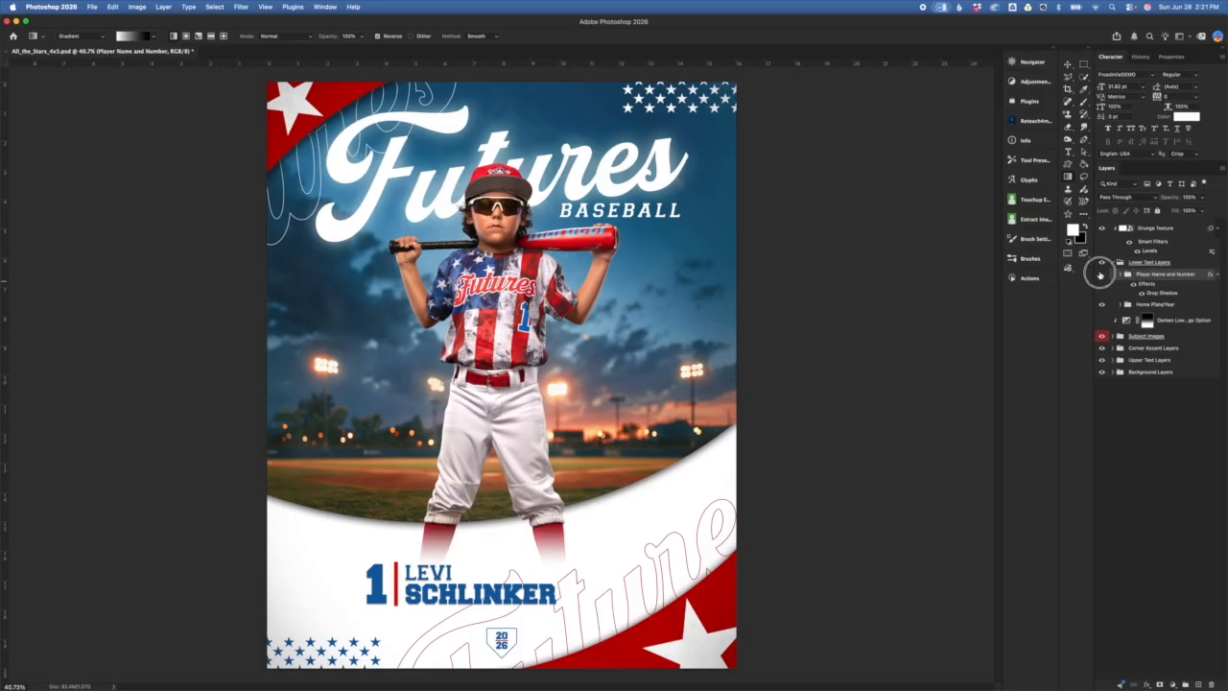
pyautogui.click(1102, 275)
pyautogui.click(1102, 275)
pyautogui.click(1185, 308)
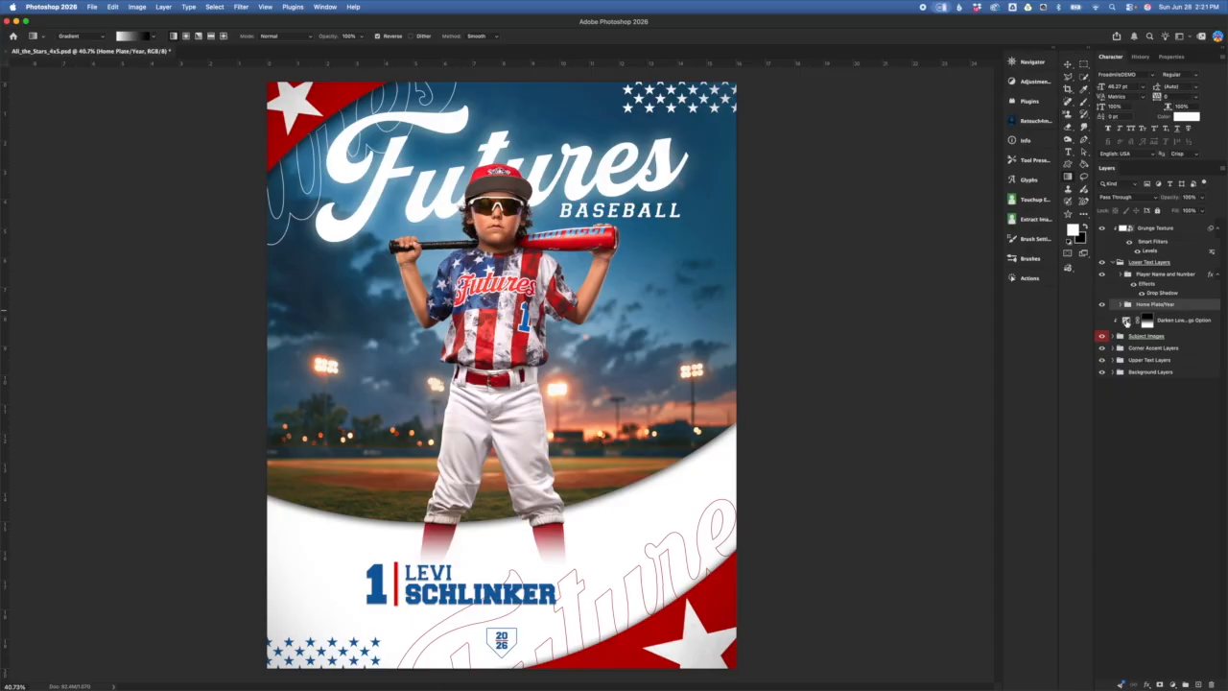
pyautogui.click(1102, 305)
pyautogui.click(1102, 306)
# - Expand the Player Name and Number group and change the Jersey Number text to 23
pyautogui.click(1164, 277)
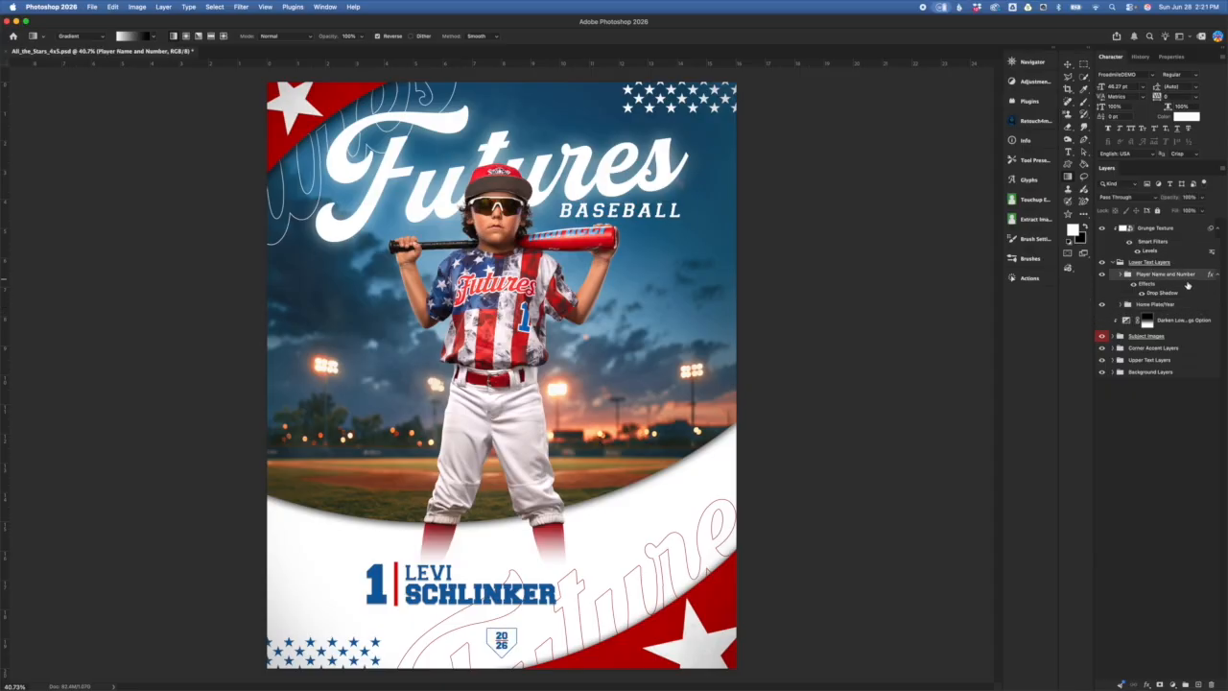
pyautogui.click(1120, 276)
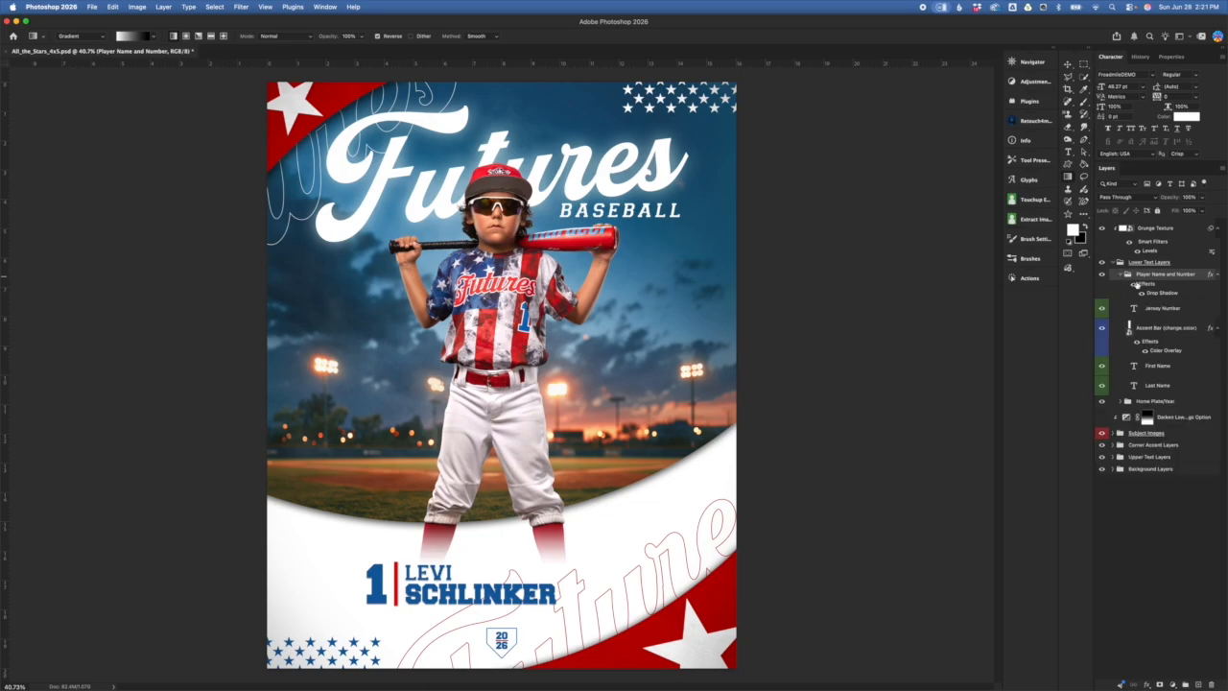
pyautogui.click(1180, 313)
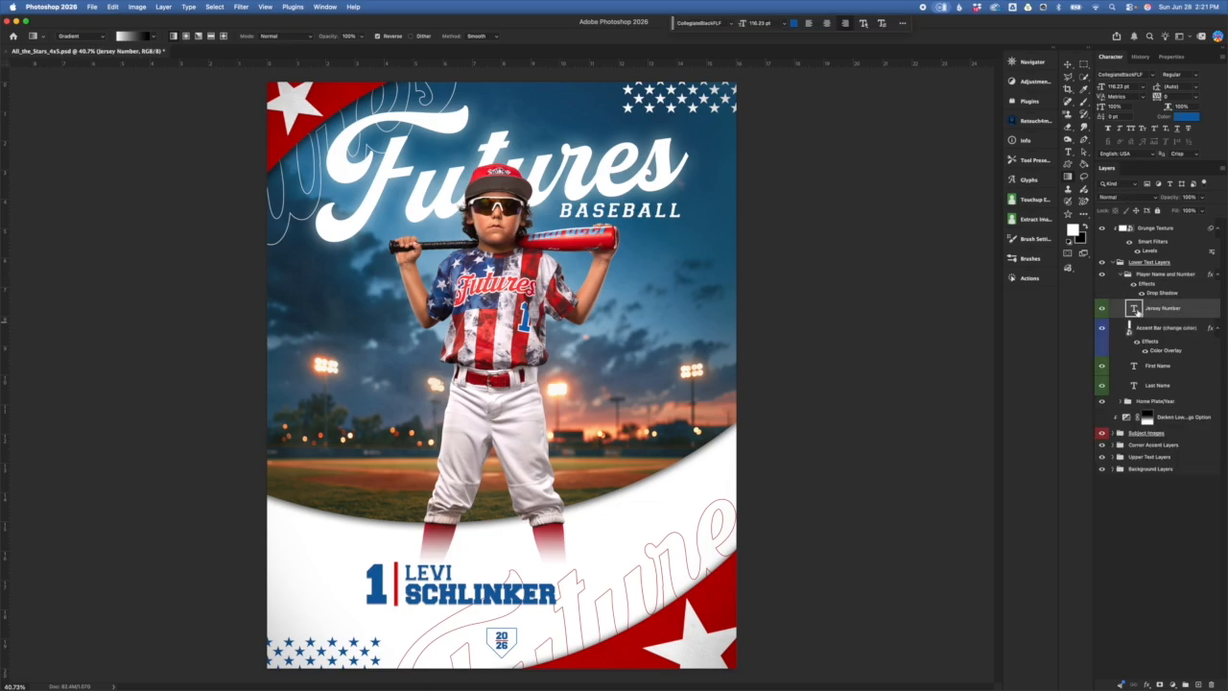
pyautogui.doubleClick(1136, 308)
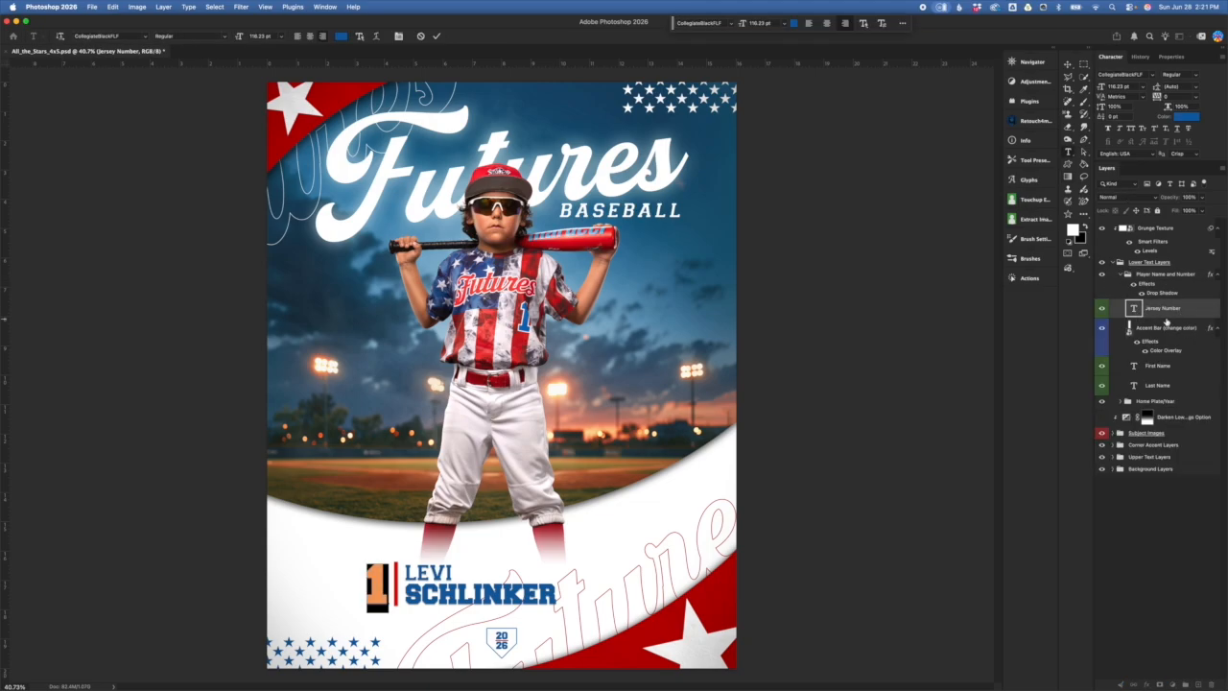
pyautogui.write('23')
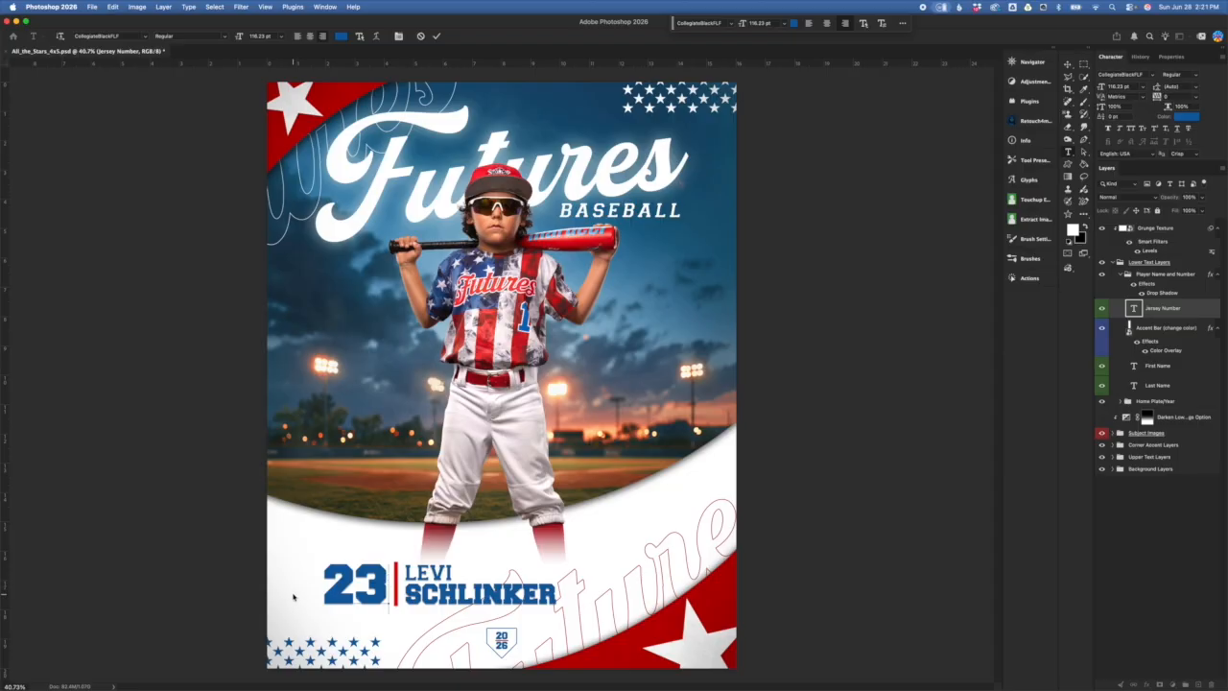
pyautogui.press('g')
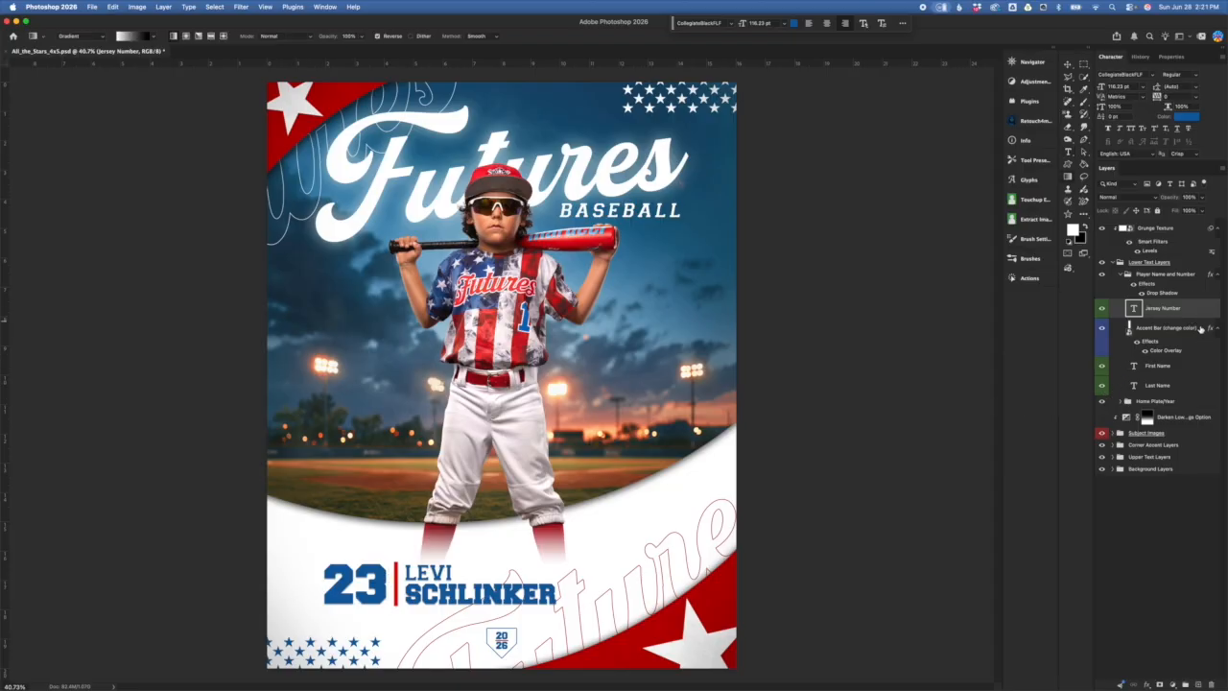
# - Undo the jersey number text change
pyautogui.press('super+z')
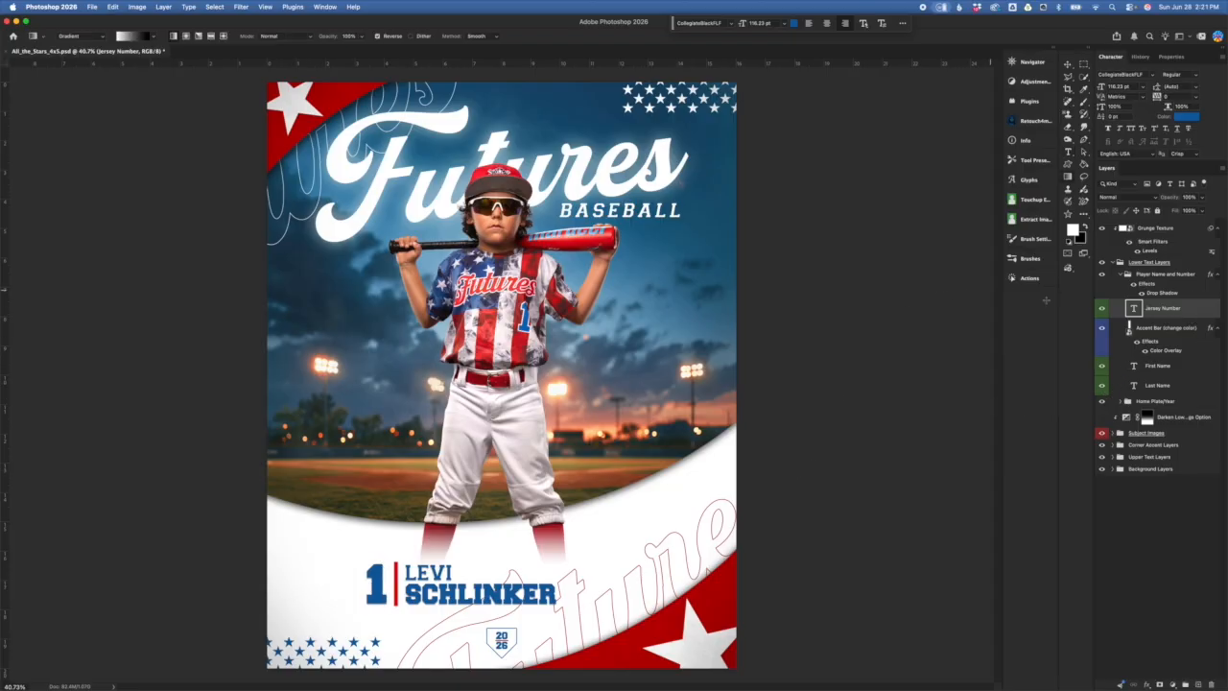
pyautogui.click(1197, 309)
# - Inspect the Color Overlay color of the accent bar beside the player name, leaving the effect's settings as they are
pyautogui.click(1188, 330)
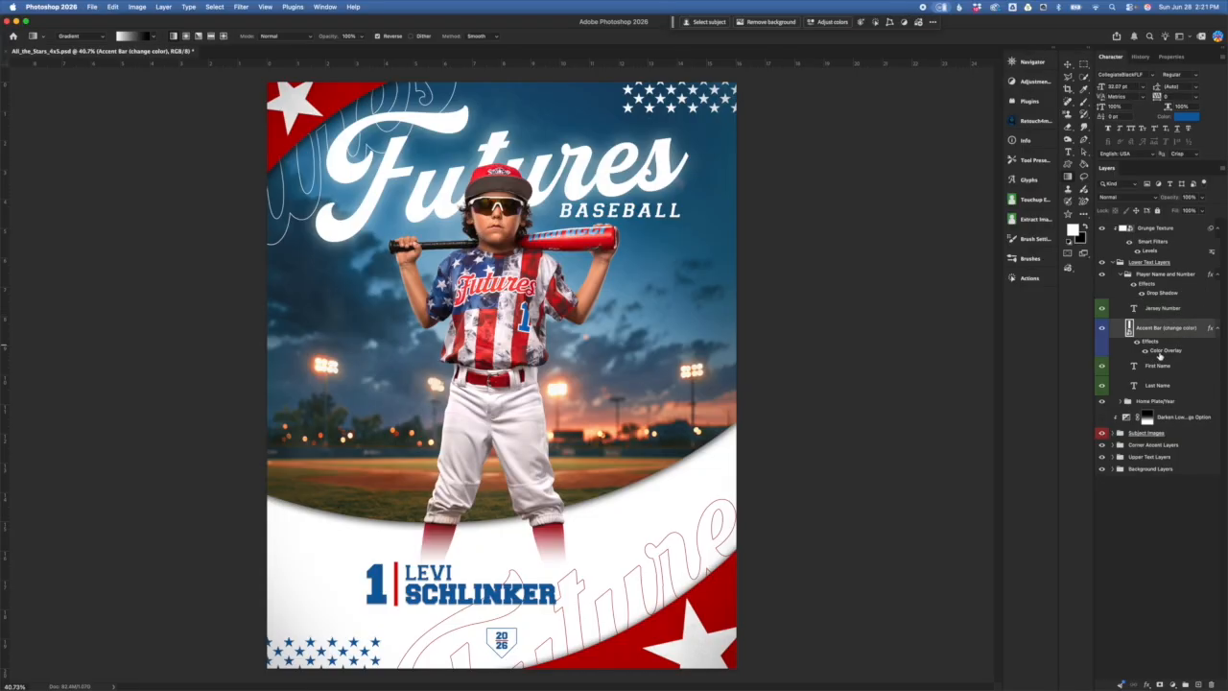
pyautogui.doubleClick(1164, 352)
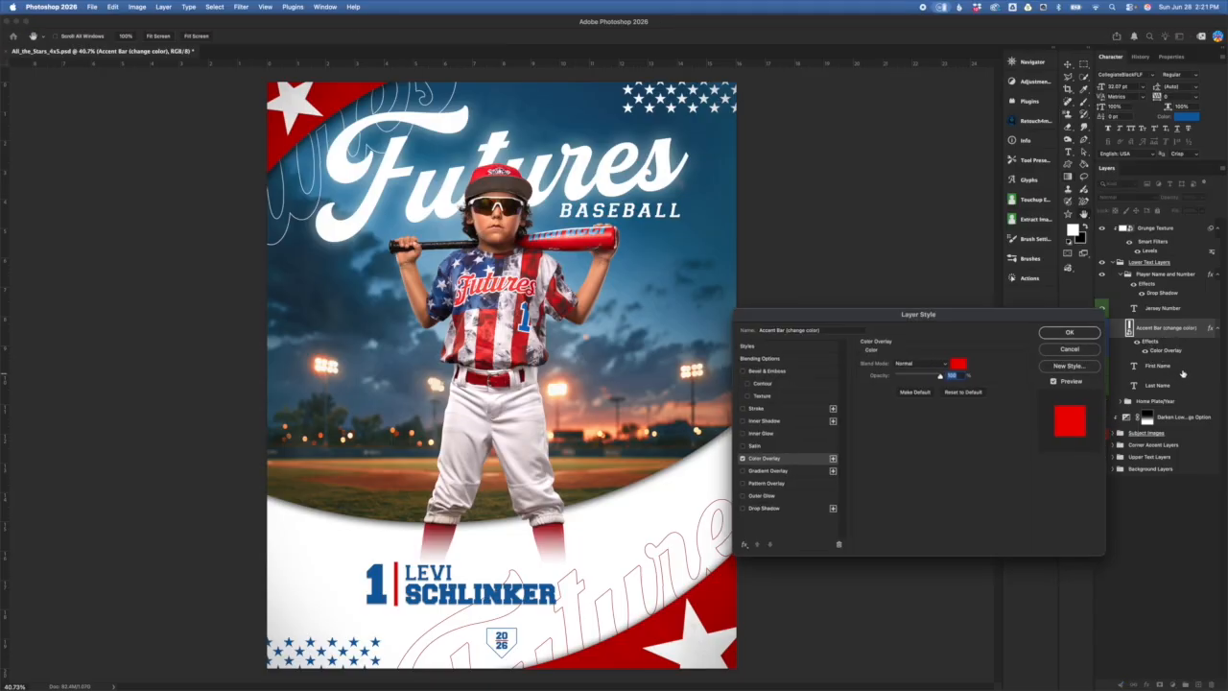
pyautogui.click(959, 364)
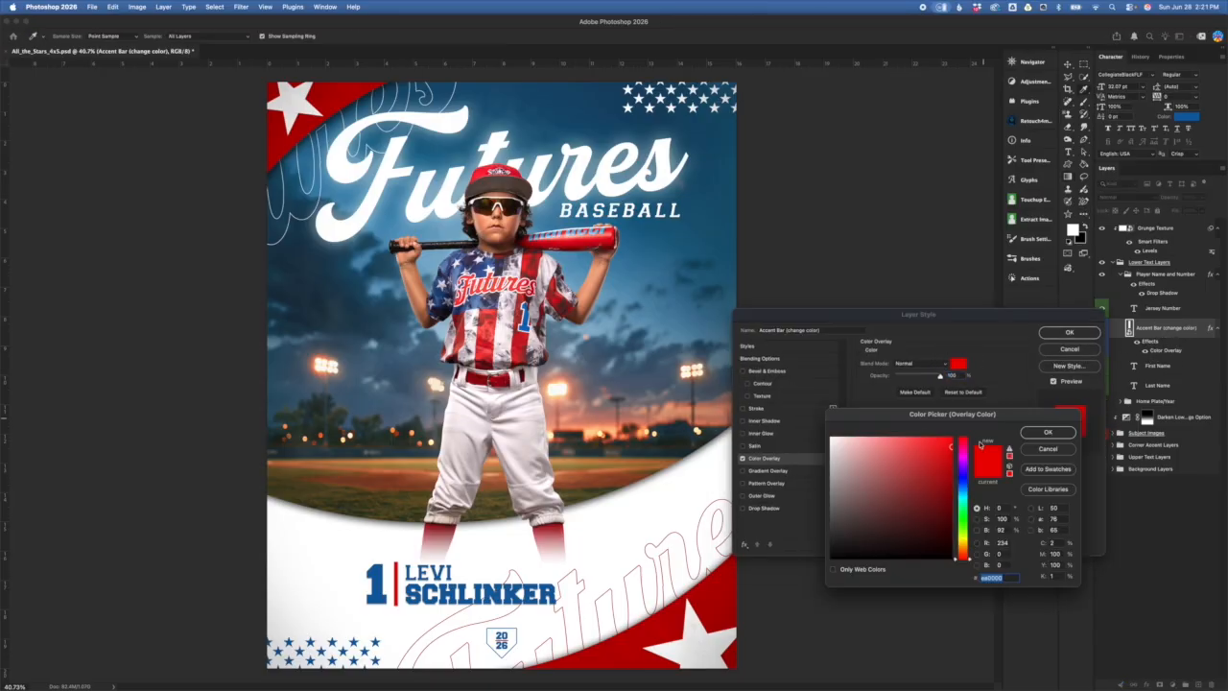
pyautogui.click(1063, 432)
pyautogui.click(1070, 349)
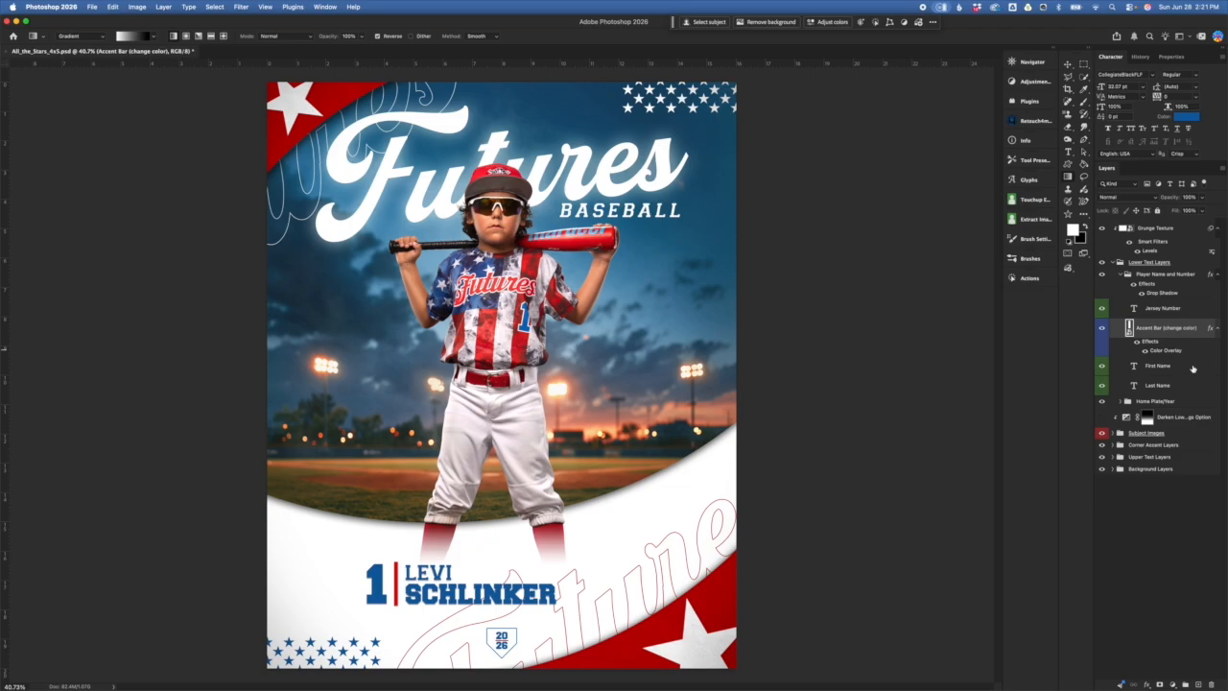
# - Replace the text of the First Name layer with another player's first name in capitals
pyautogui.click(1193, 369)
pyautogui.doubleClick(1133, 366)
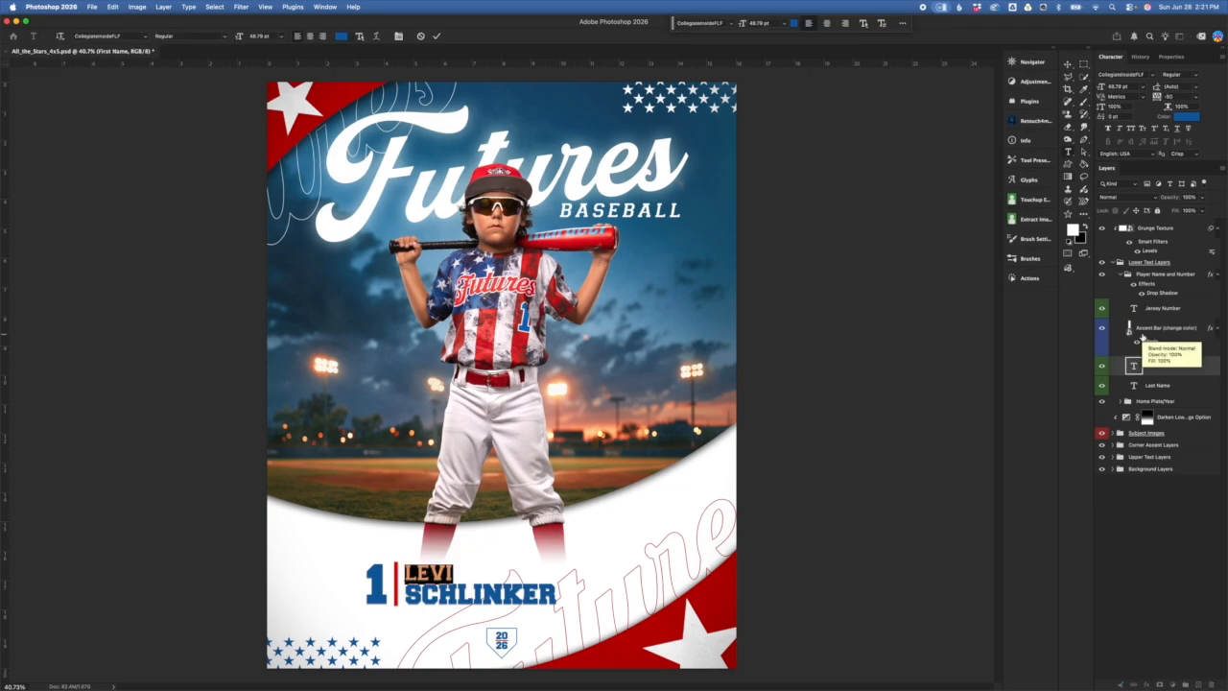
pyautogui.write('MICHAEL')
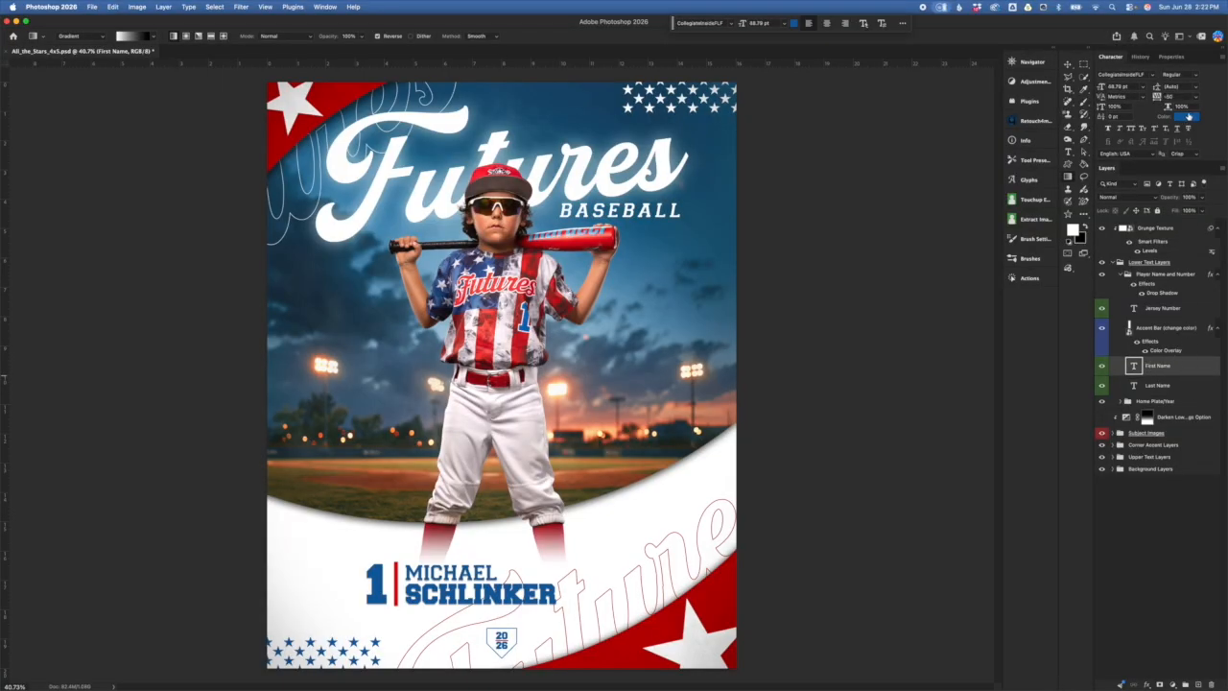
pyautogui.doubleClick(1135, 366)
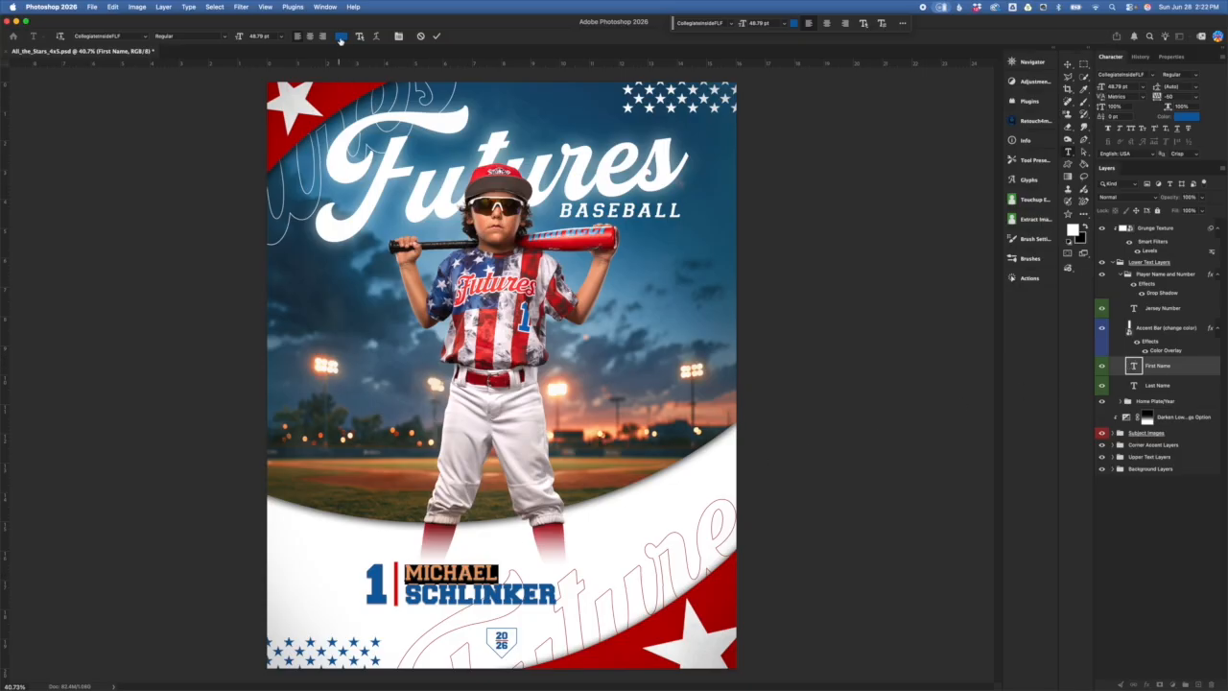
pyautogui.click(1220, 368)
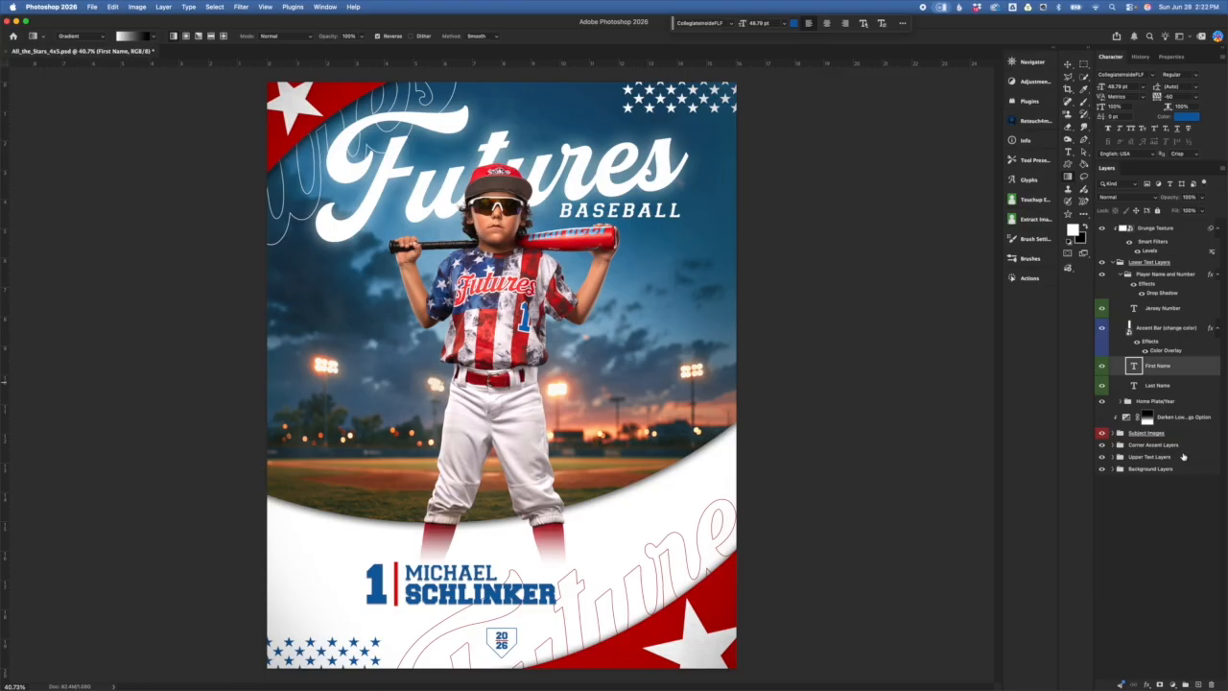
# - Collapse the Player Name and Number group and expand the Home Plate/Year group to examine the year badge
pyautogui.click(1121, 275)
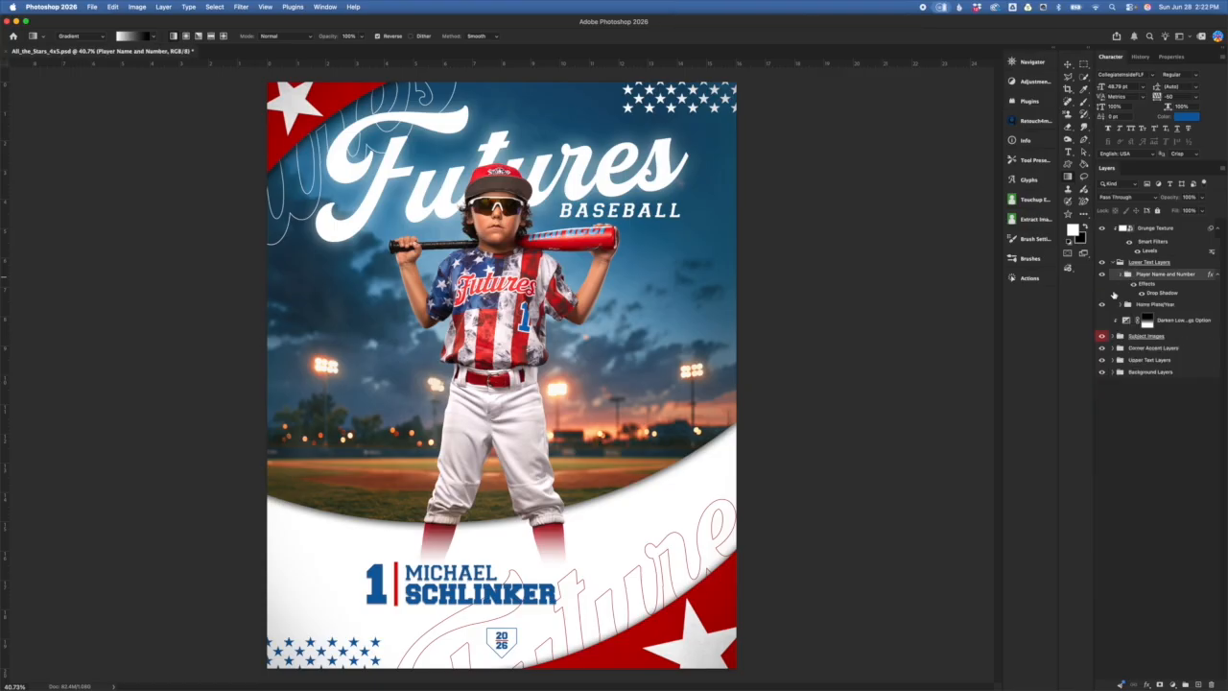
pyautogui.click(1163, 310)
pyautogui.click(1120, 305)
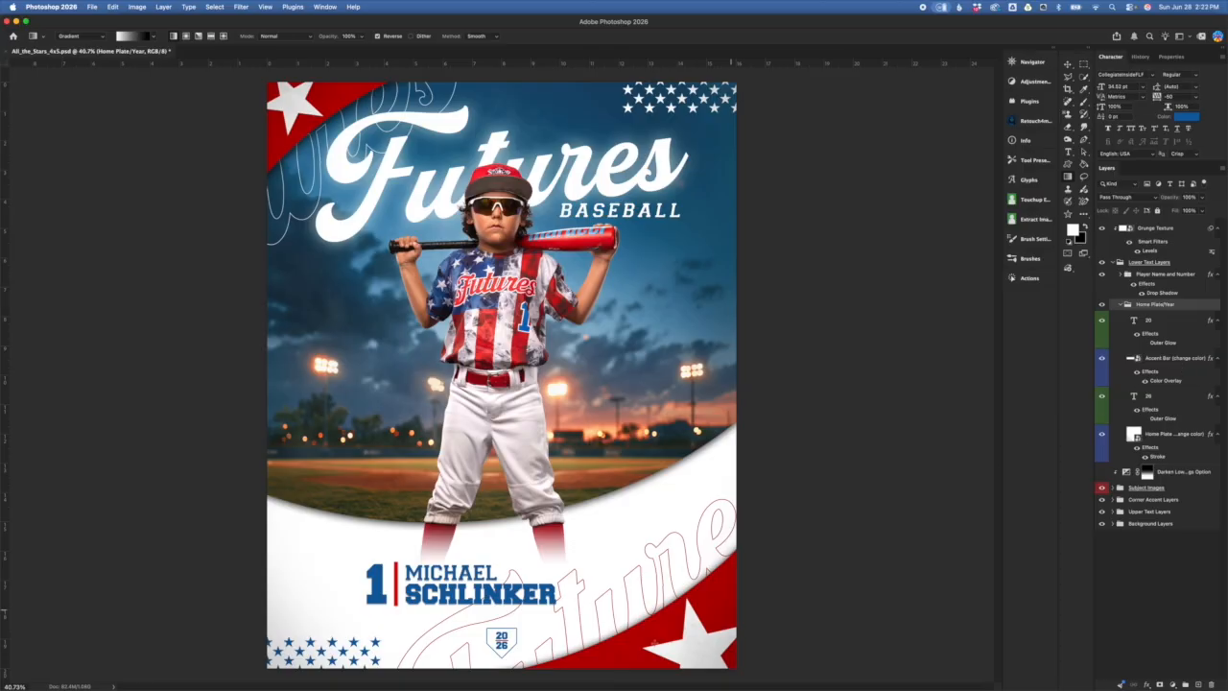
pyautogui.scroll(5, 513, 640)
pyautogui.scroll(-7, 524, 643)
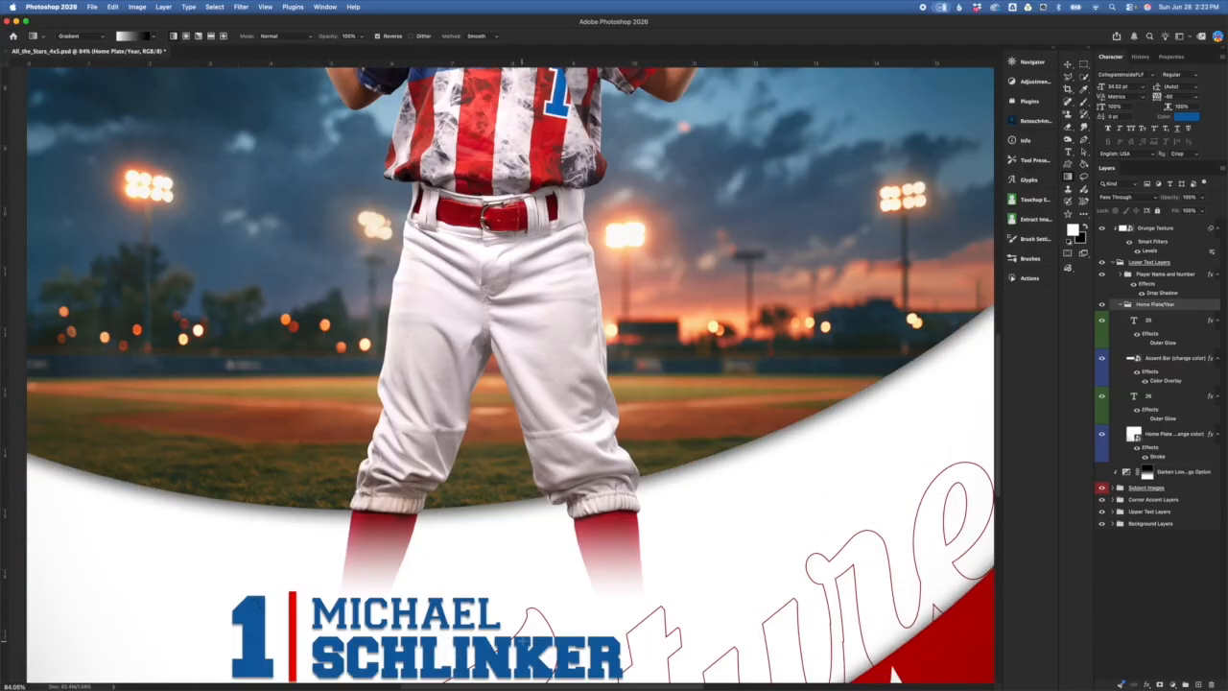
pyautogui.scroll(2, 526, 643)
pyautogui.scroll(1, 526, 643)
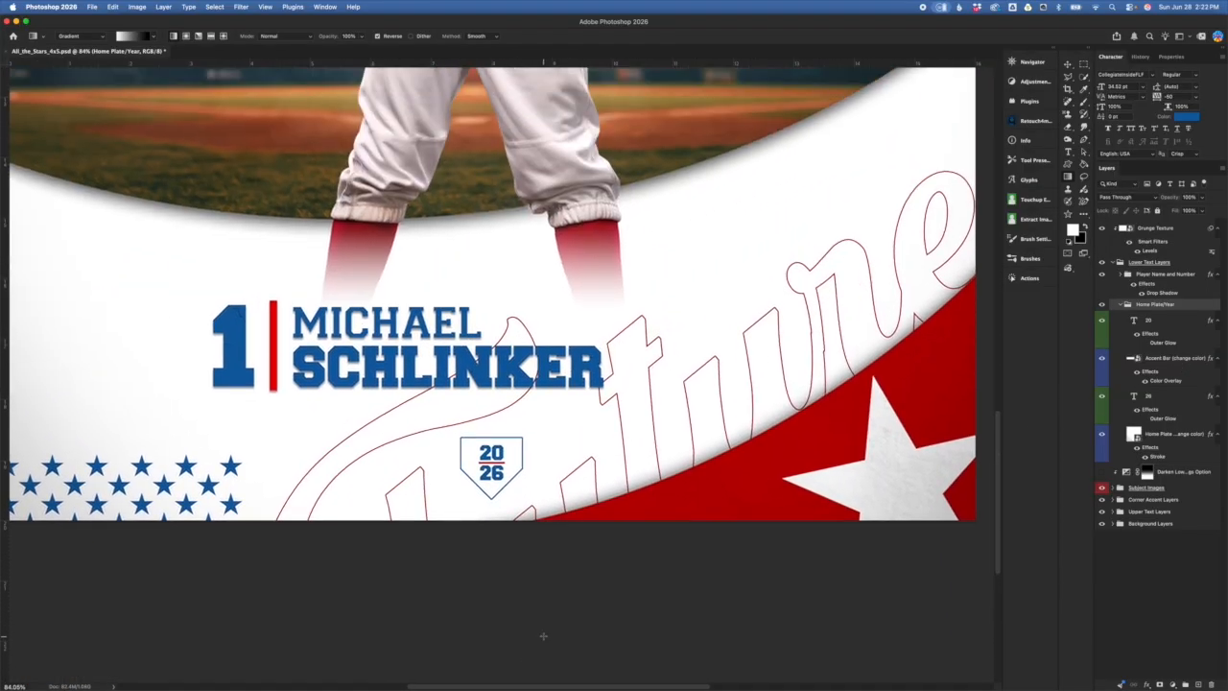
# - Try a red ae0000 stroke color and a larger stroke size on the Home Plate Shape layer
pyautogui.click(1188, 439)
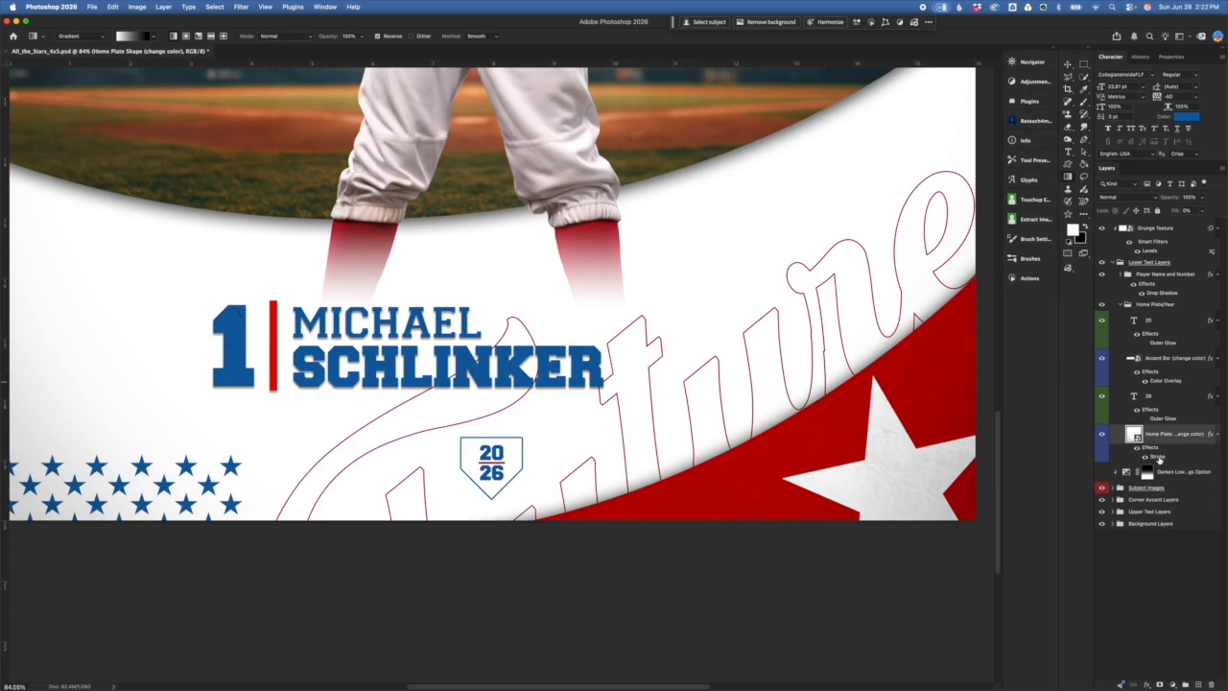
pyautogui.doubleClick(1158, 458)
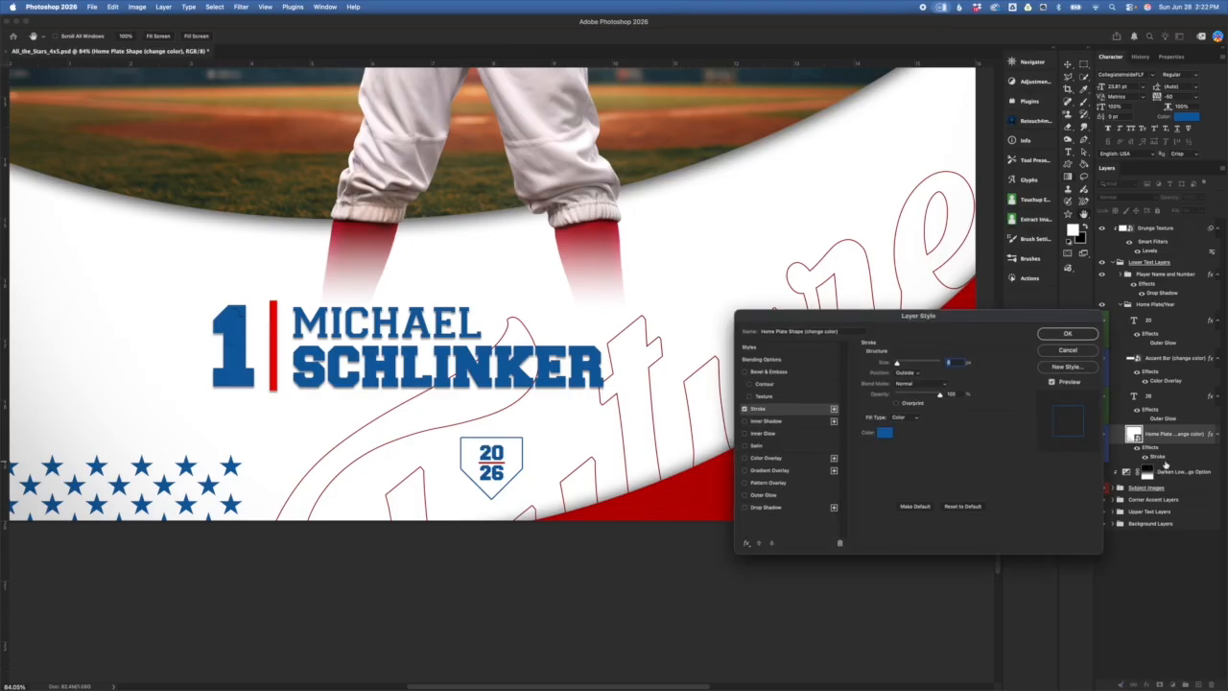
pyautogui.click(885, 434)
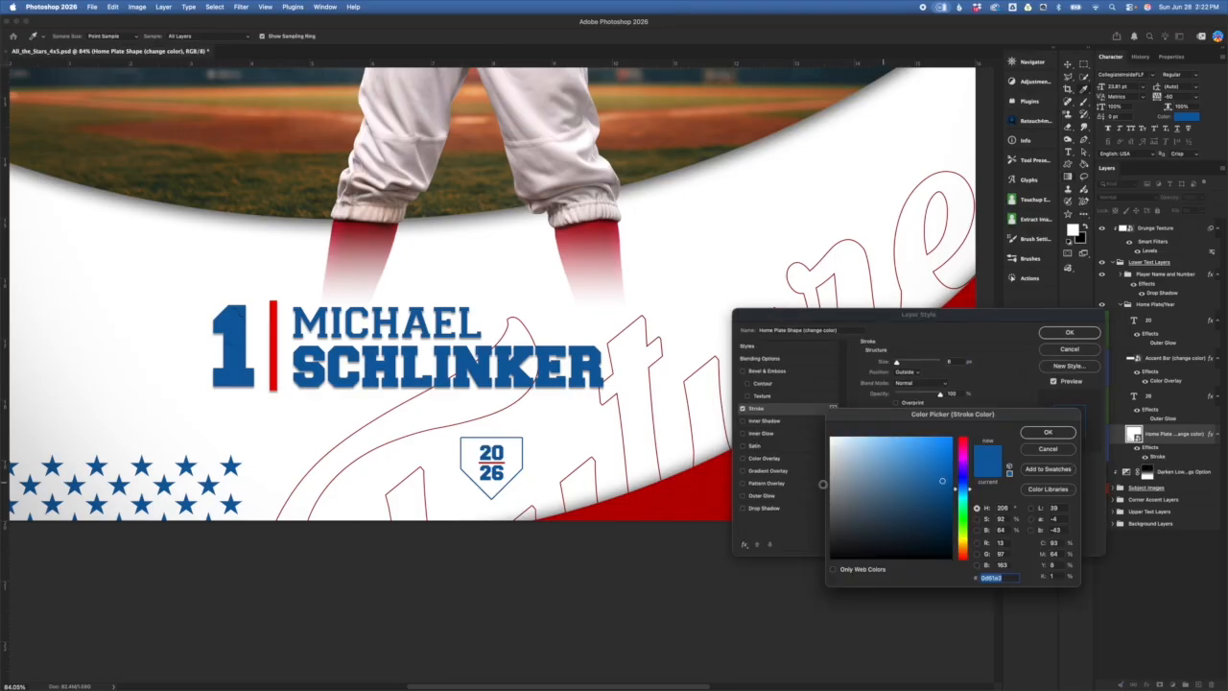
pyautogui.click(650, 503)
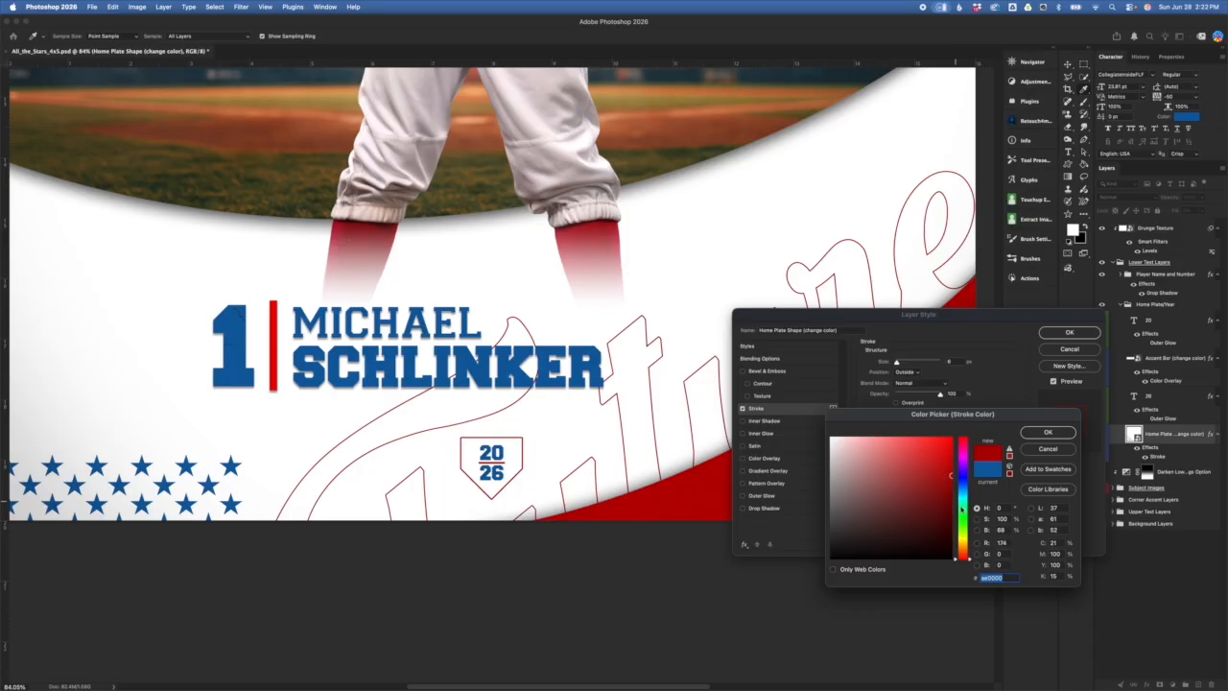
pyautogui.click(962, 518)
pyautogui.click(1048, 448)
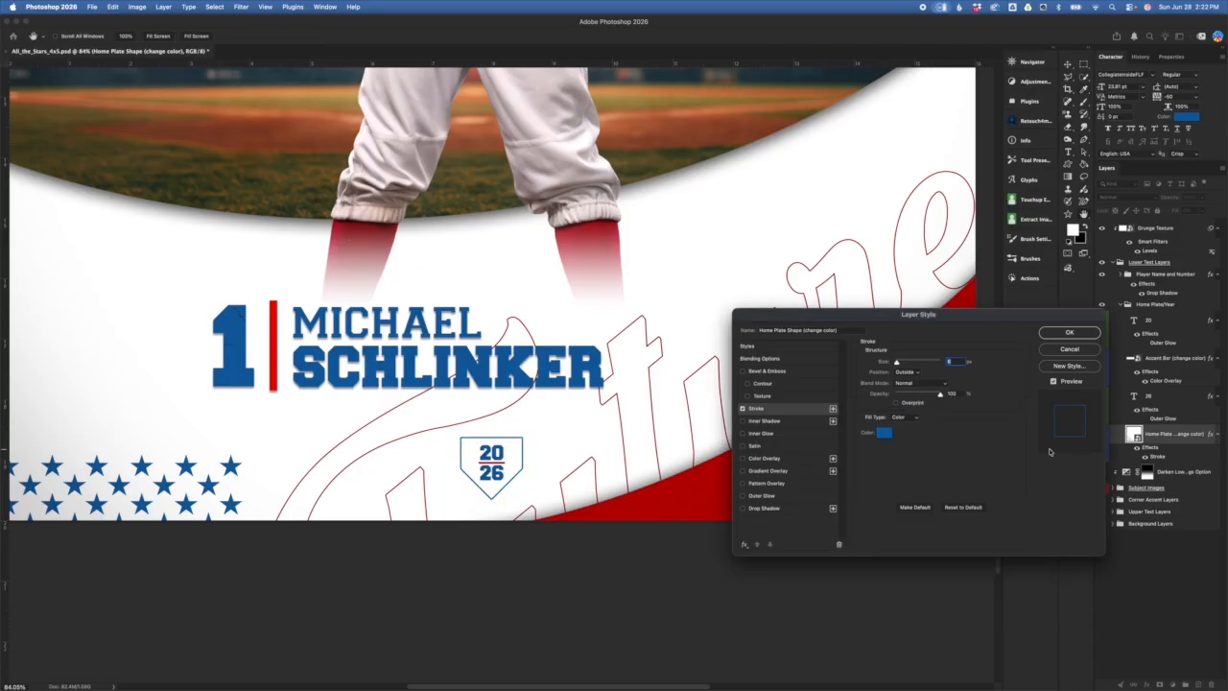
pyautogui.moveTo(899, 363); pyautogui.dragTo(901, 363)
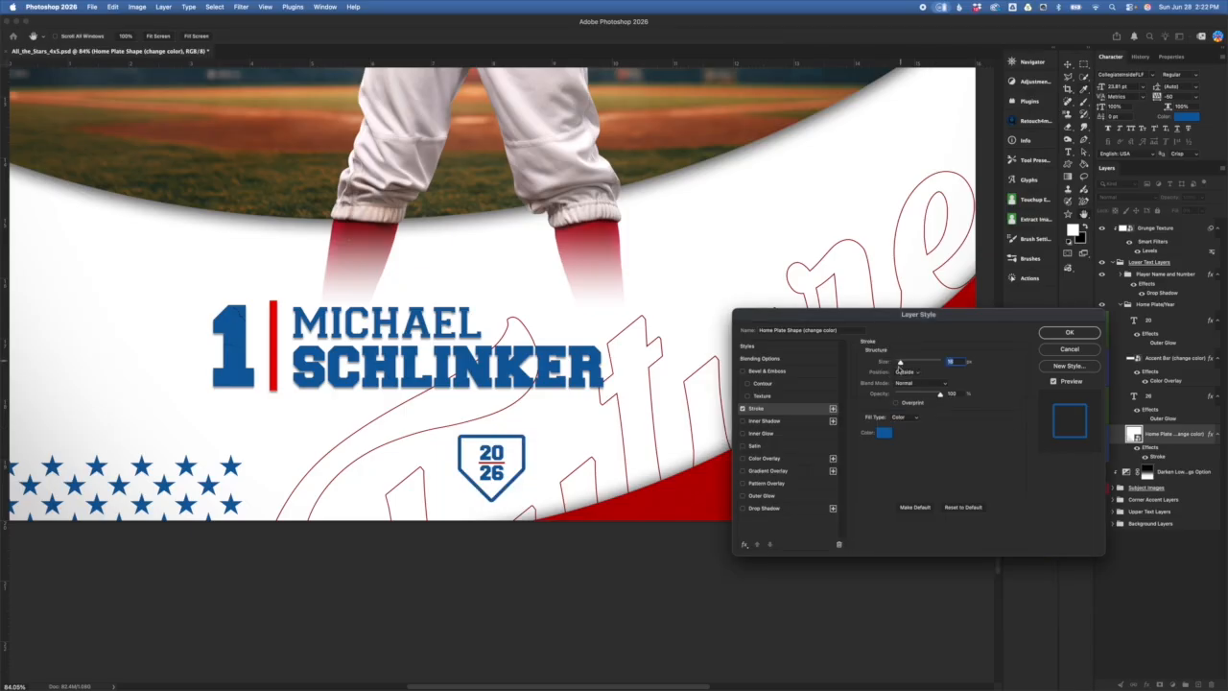
pyautogui.click(1070, 349)
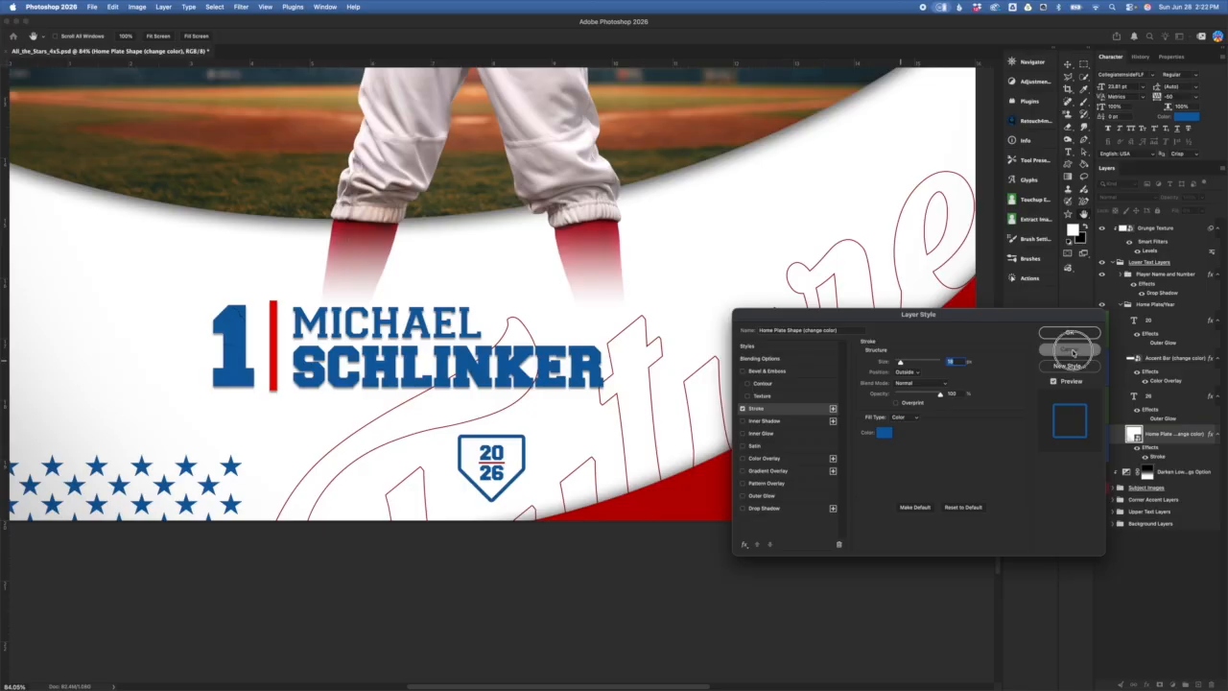
# - Identify the two text layers that make up the year, 20 and 26, inside the home plate
pyautogui.click(1178, 403)
pyautogui.click(1156, 321)
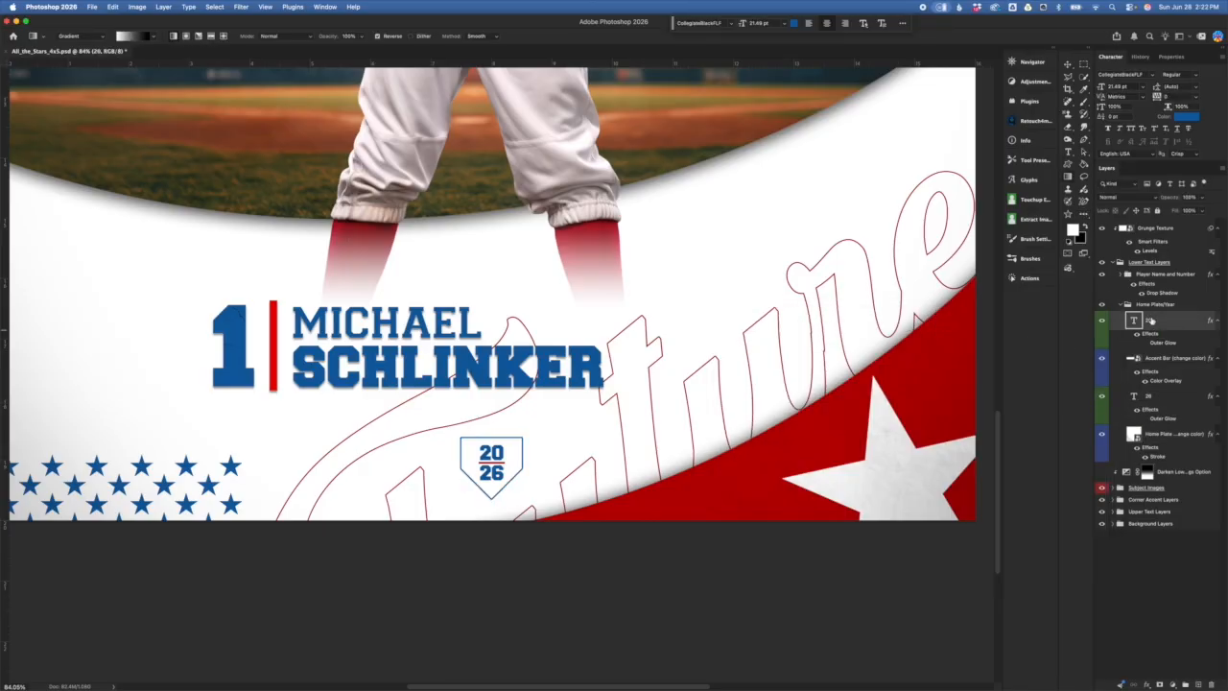
pyautogui.click(1177, 398)
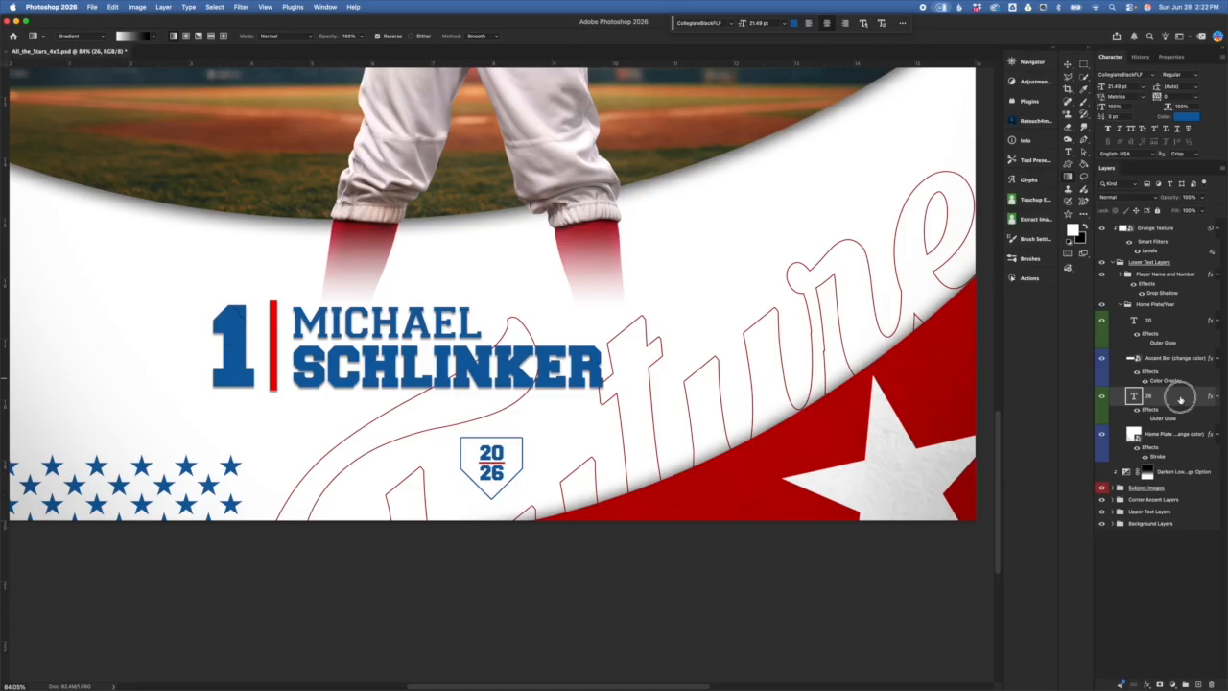
pyautogui.click(1179, 324)
pyautogui.click(1160, 401)
# - Inspect the Color Overlay color of the accent bar between the year's two lines without changing it
pyautogui.click(1167, 363)
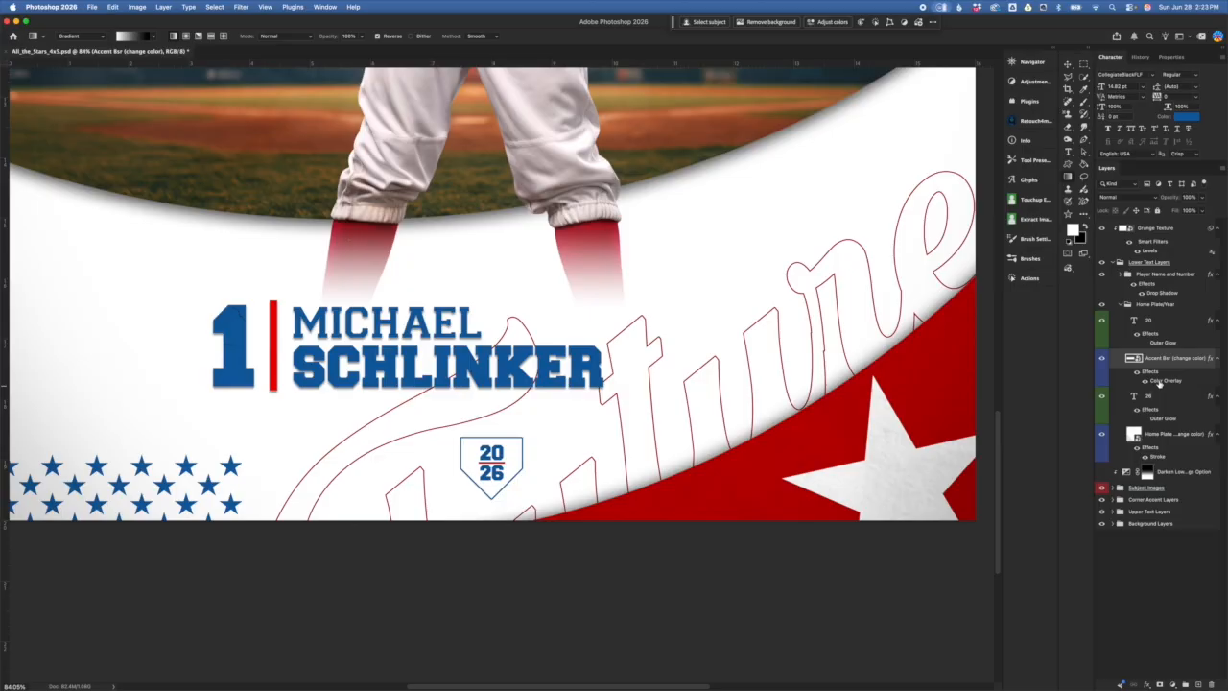
pyautogui.doubleClick(1161, 382)
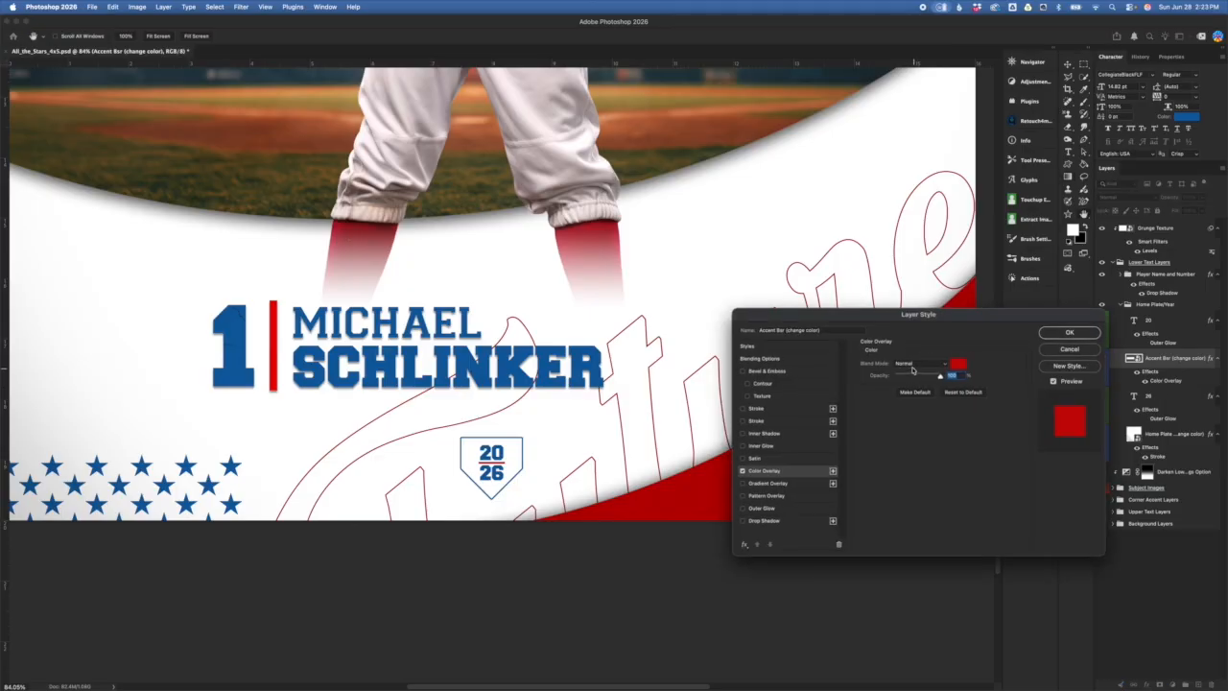
pyautogui.click(956, 365)
pyautogui.click(1048, 457)
pyautogui.click(1085, 349)
# - Collapse the Home Plate/Year group and the Lower Text Layers group
pyautogui.click(1157, 306)
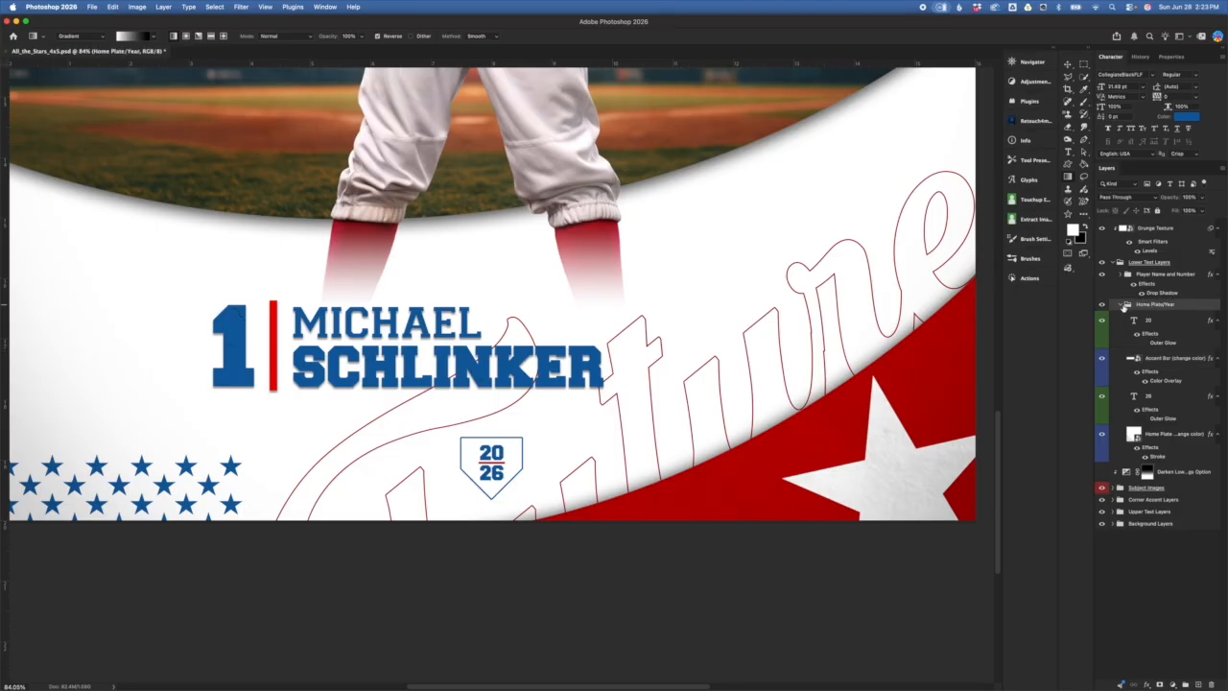
pyautogui.click(1120, 305)
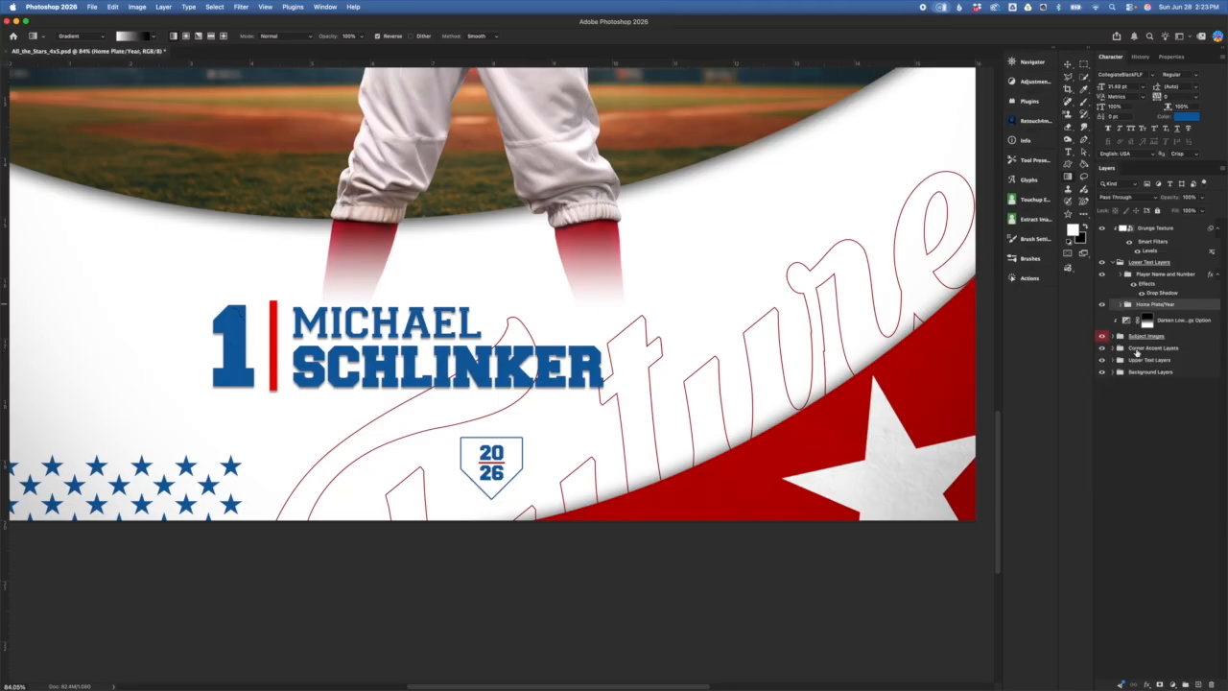
pyautogui.click(1171, 276)
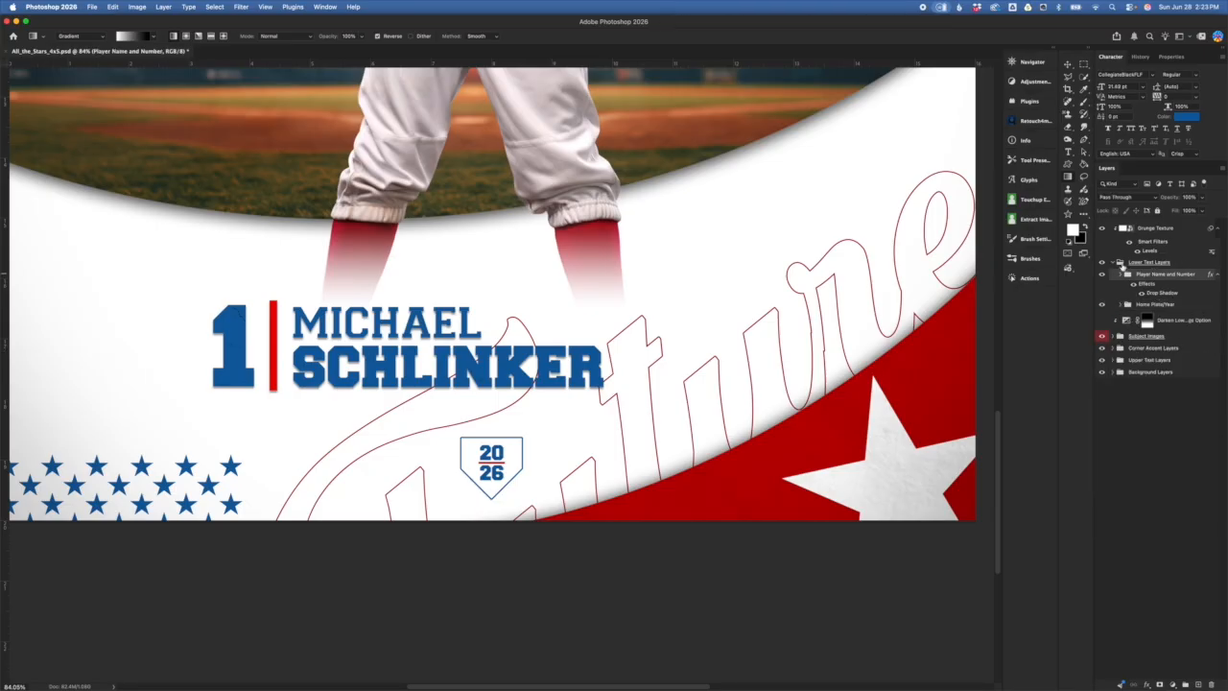
pyautogui.click(1114, 263)
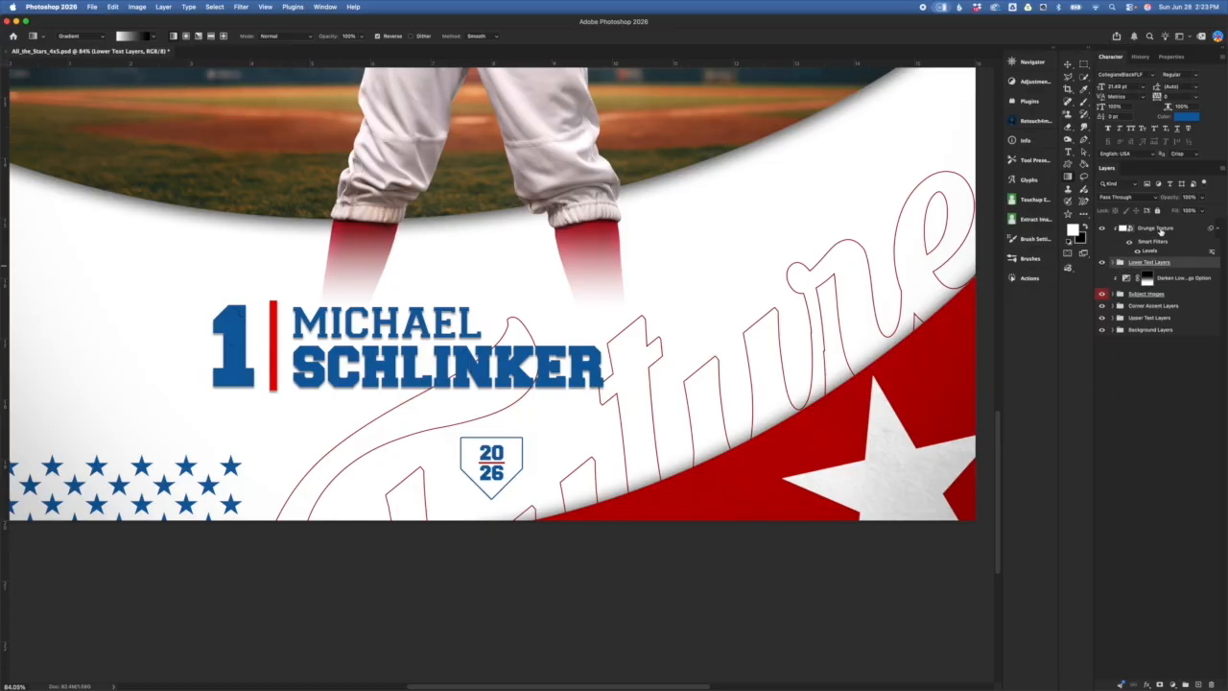
# - Toggle the Grunge Texture layer off and on to compare its effect on the player name lettering up close
pyautogui.click(1158, 228)
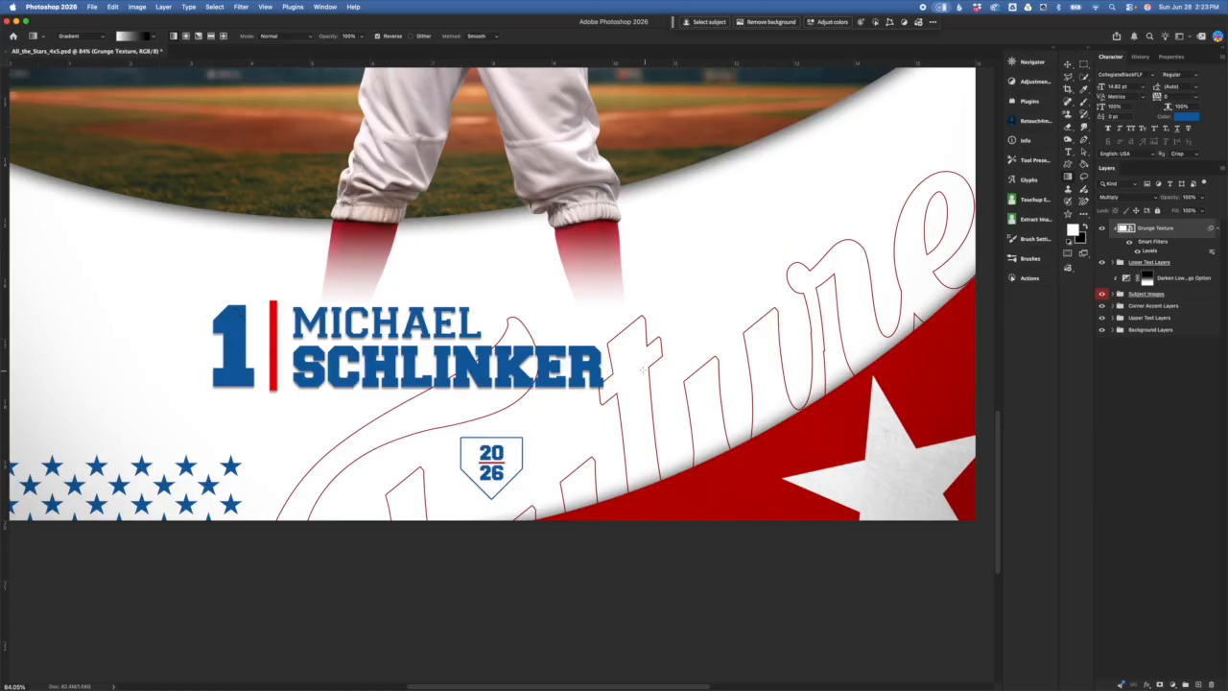
pyautogui.scroll(5, 492, 376)
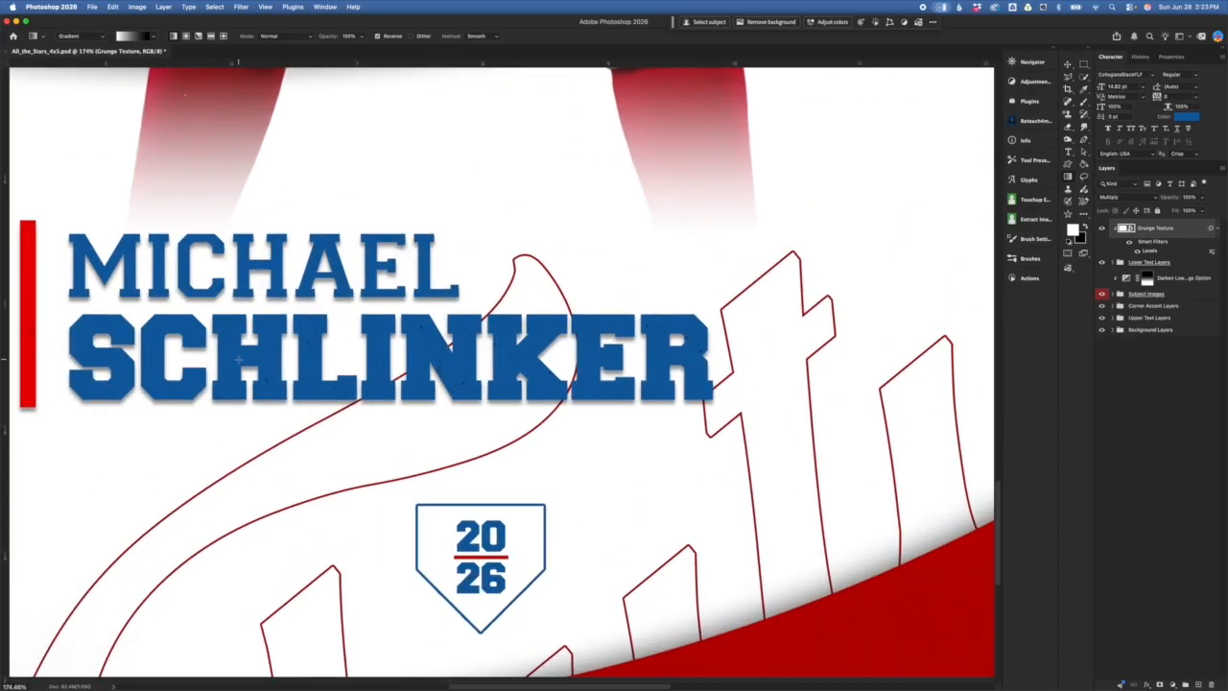
pyautogui.scroll(3, 535, 367)
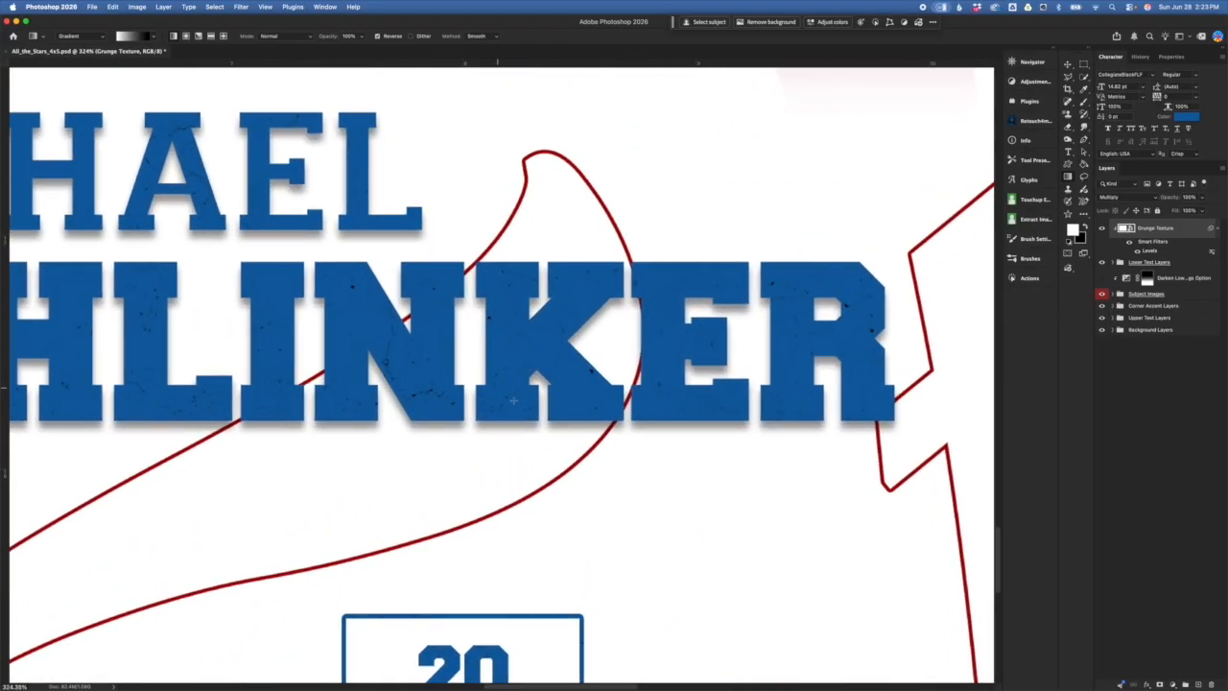
pyautogui.click(1103, 228)
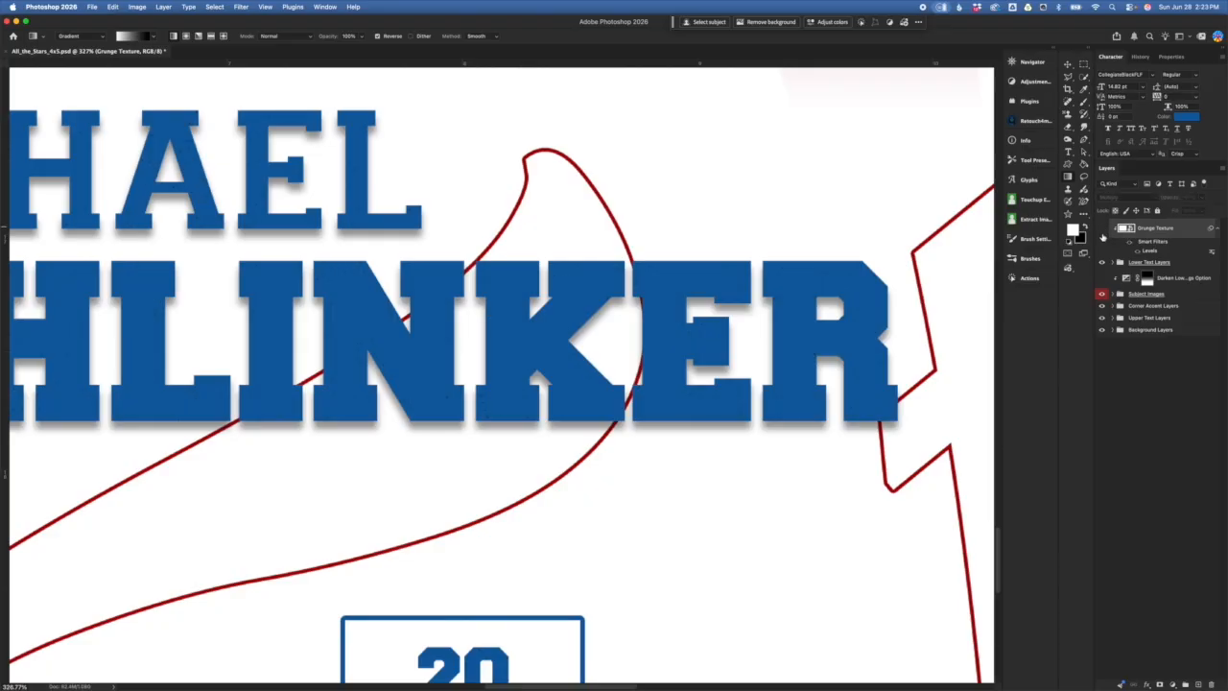
pyautogui.click(1102, 228)
pyautogui.press('super+minus')
pyautogui.press('super+minus')
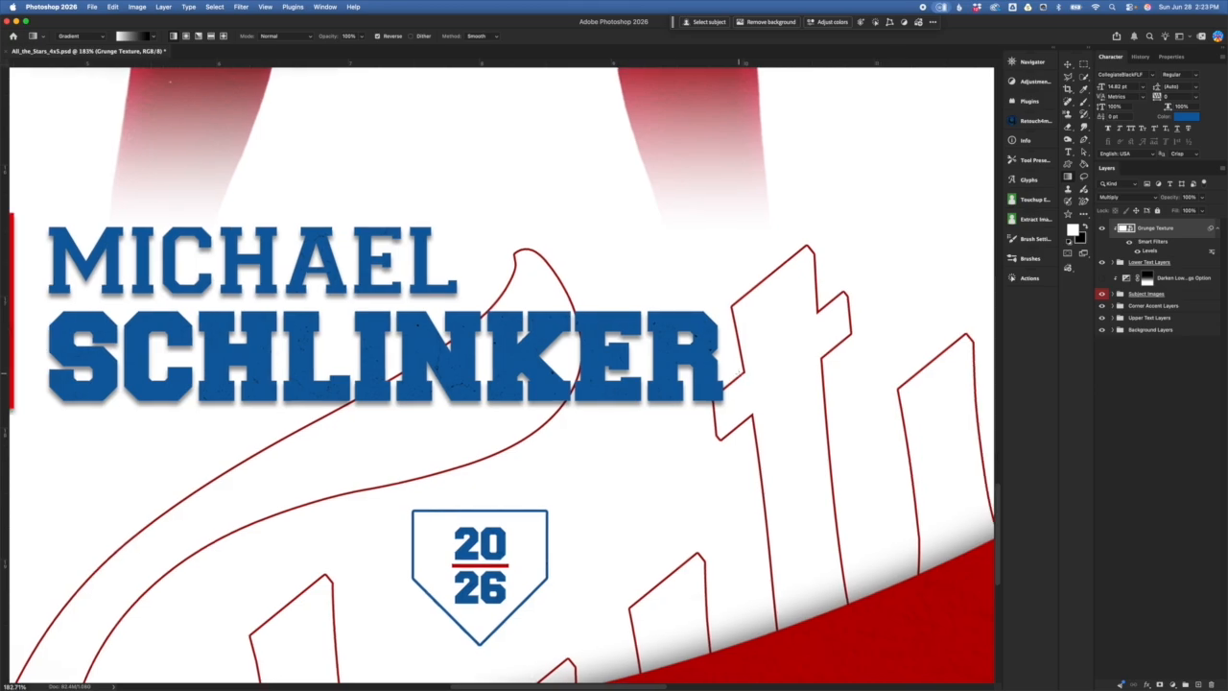
pyautogui.press('super+minus')
pyautogui.press('super+minus')
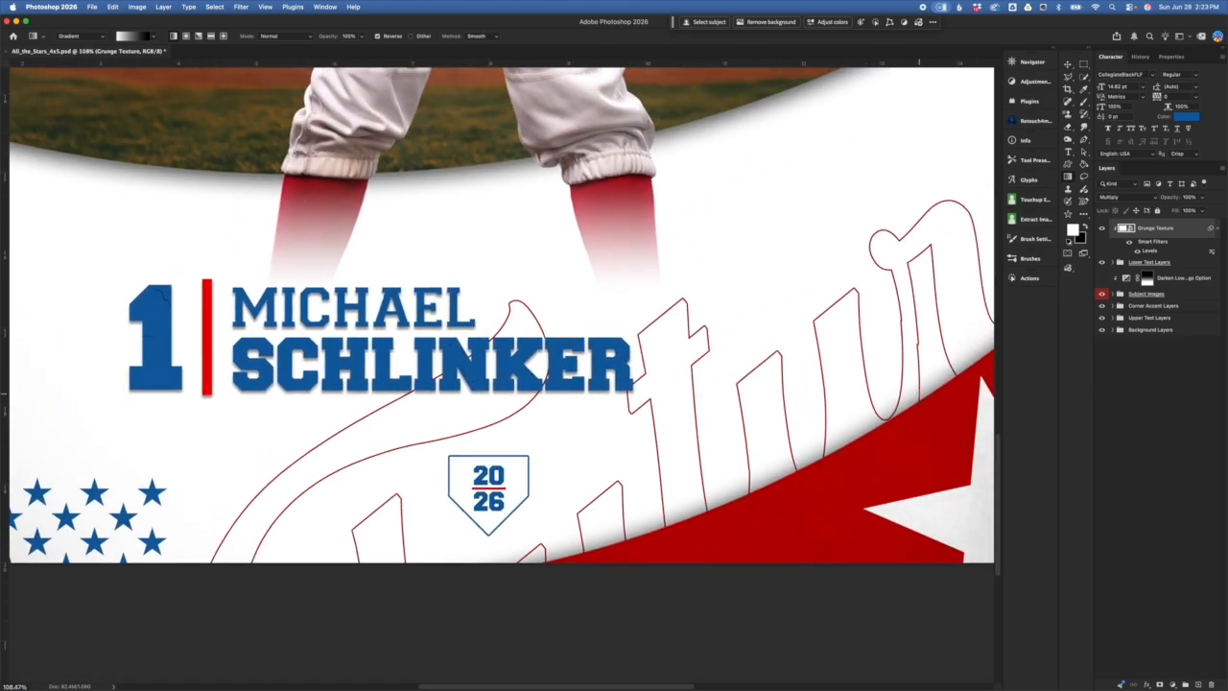
pyautogui.press('super+minus')
pyautogui.press('super+minus')
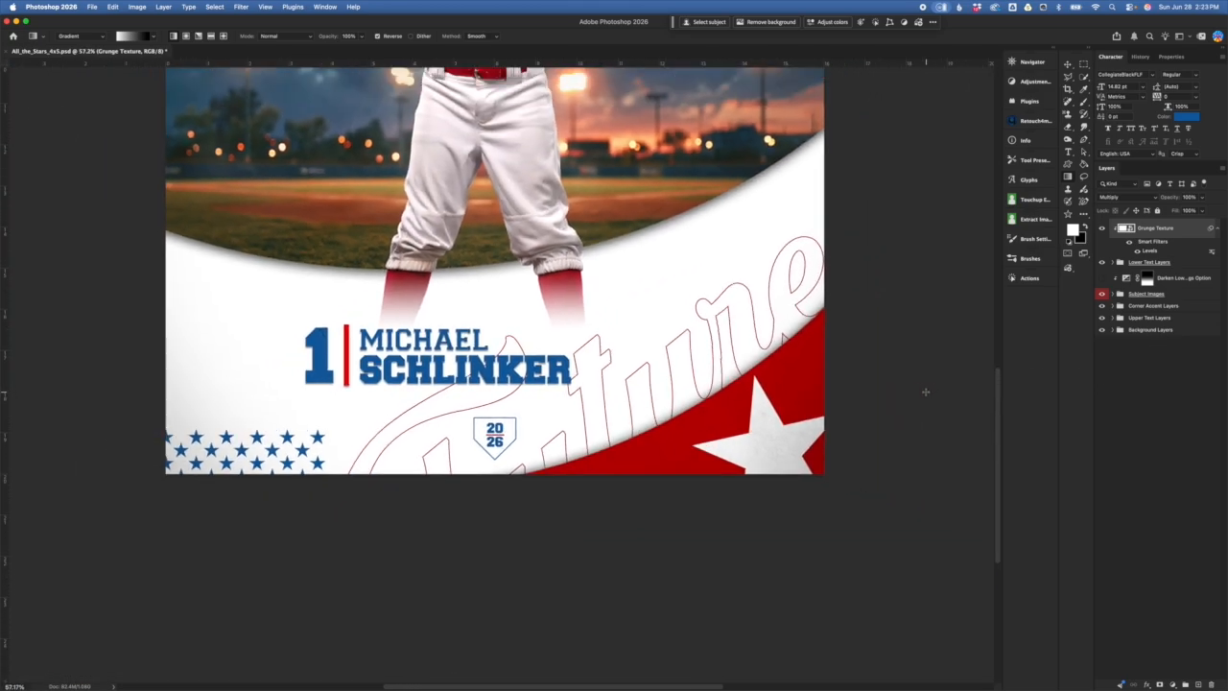
pyautogui.press('super+0')
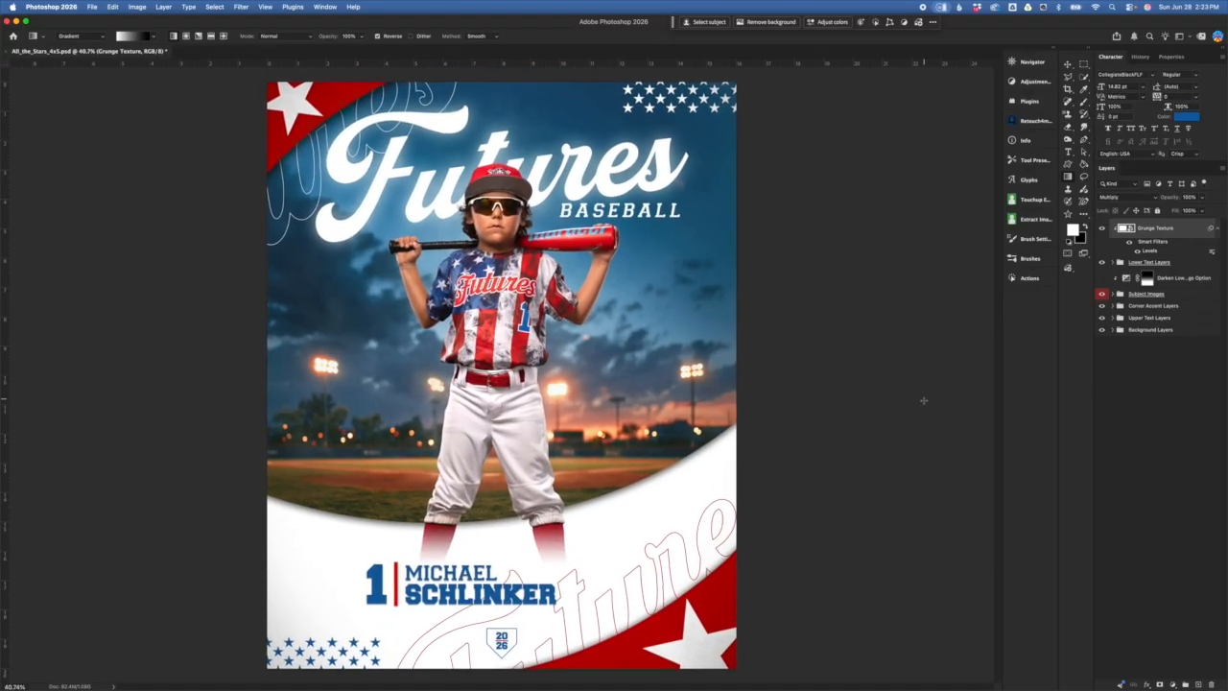